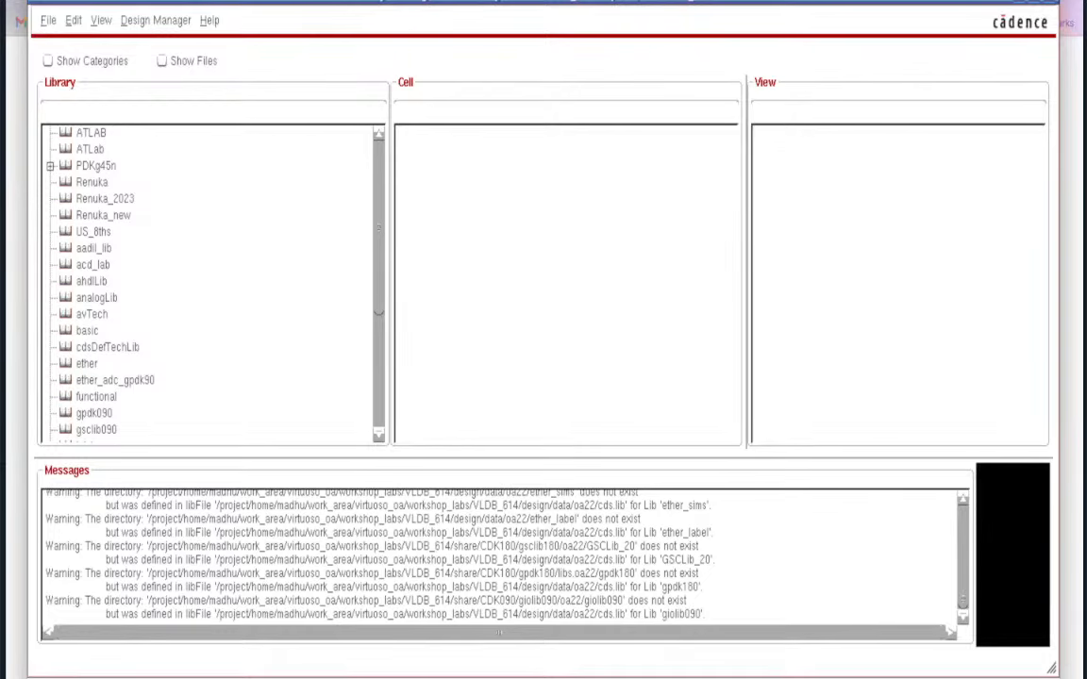
- Enlarge the session log window to show more messages, then return to the Library Manager
{"action": "left_click", "coordinate": [361, 677]}
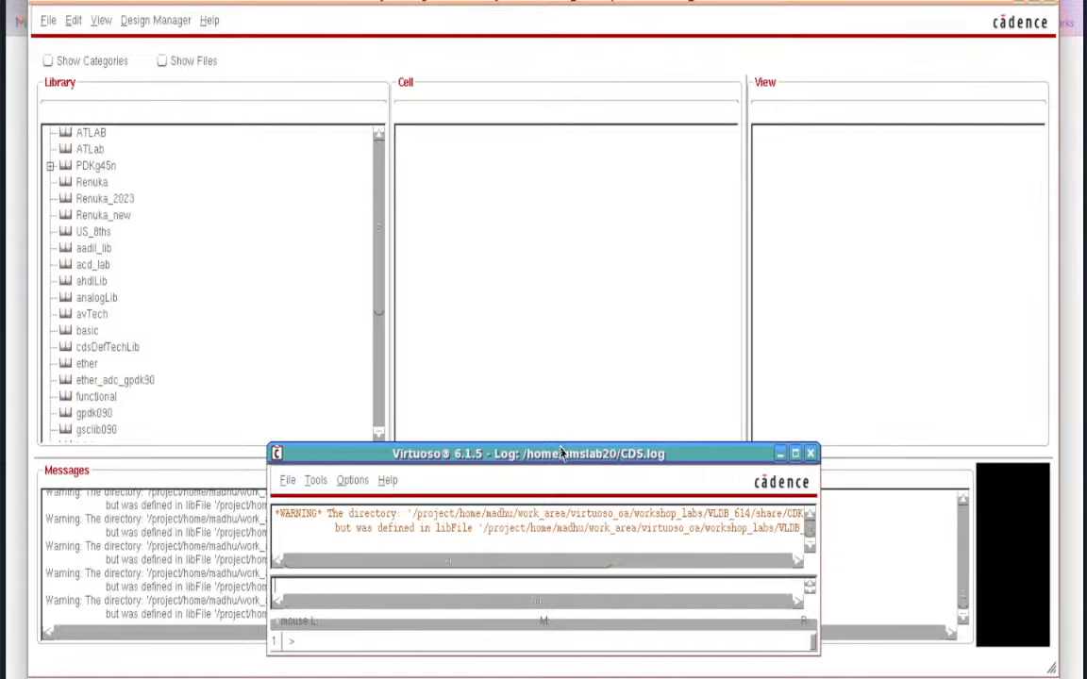
{"action": "left_click_drag", "start_coordinate": [563, 443], "coordinate": [566, 364]}
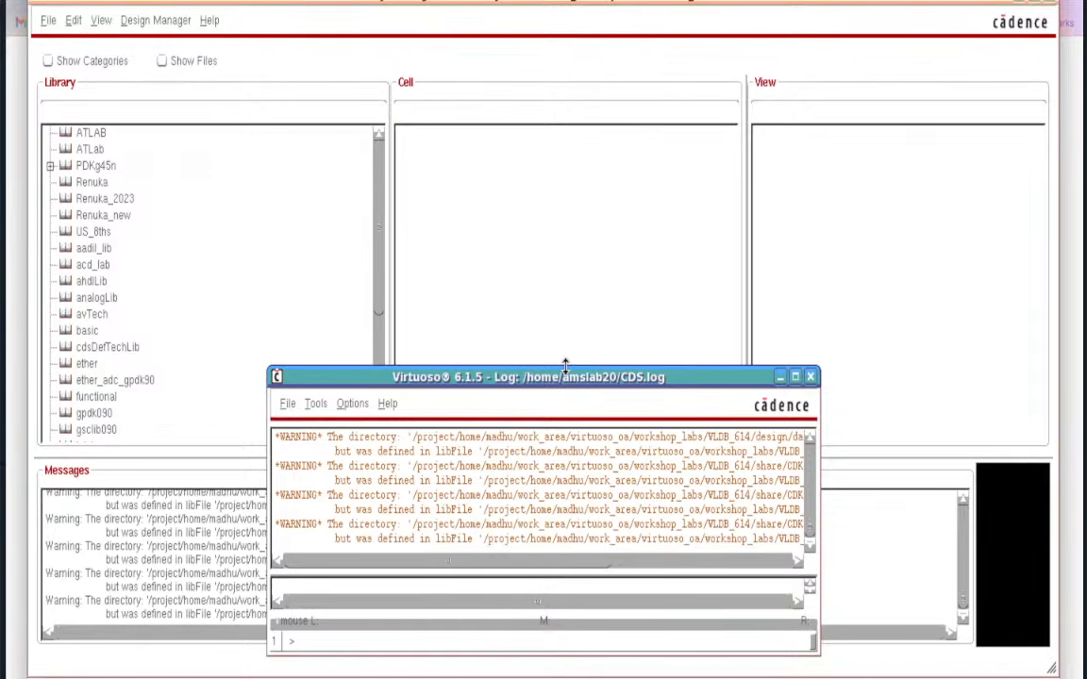
{"action": "left_click", "coordinate": [526, 245]}
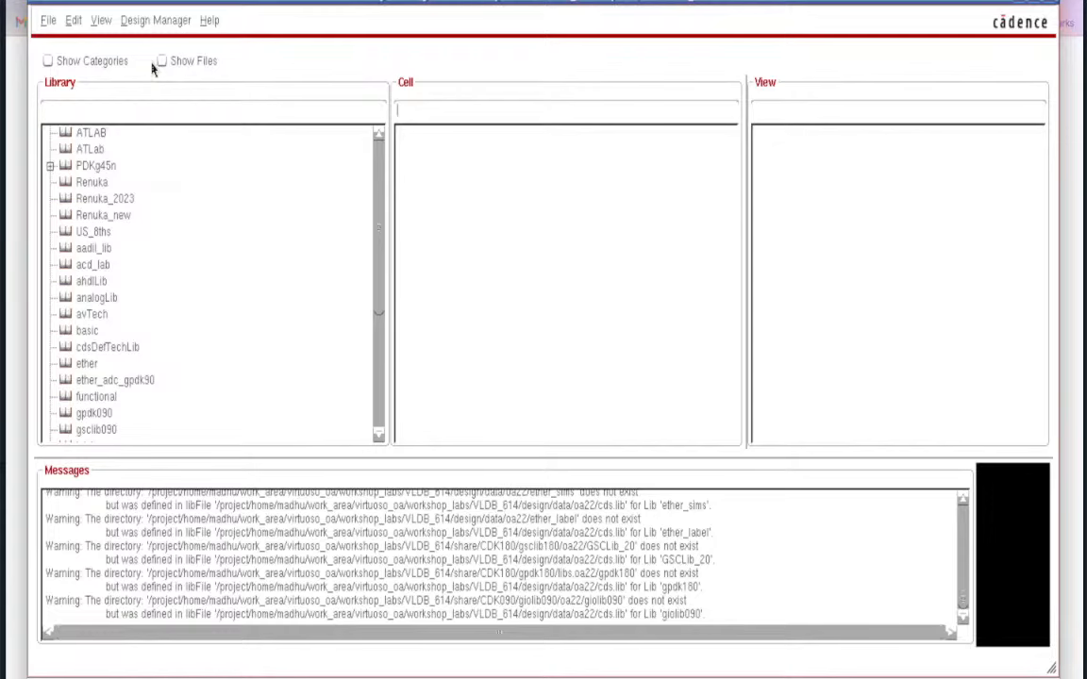
- Create a new library named Demotk
{"action": "left_click", "coordinate": [51, 22]}
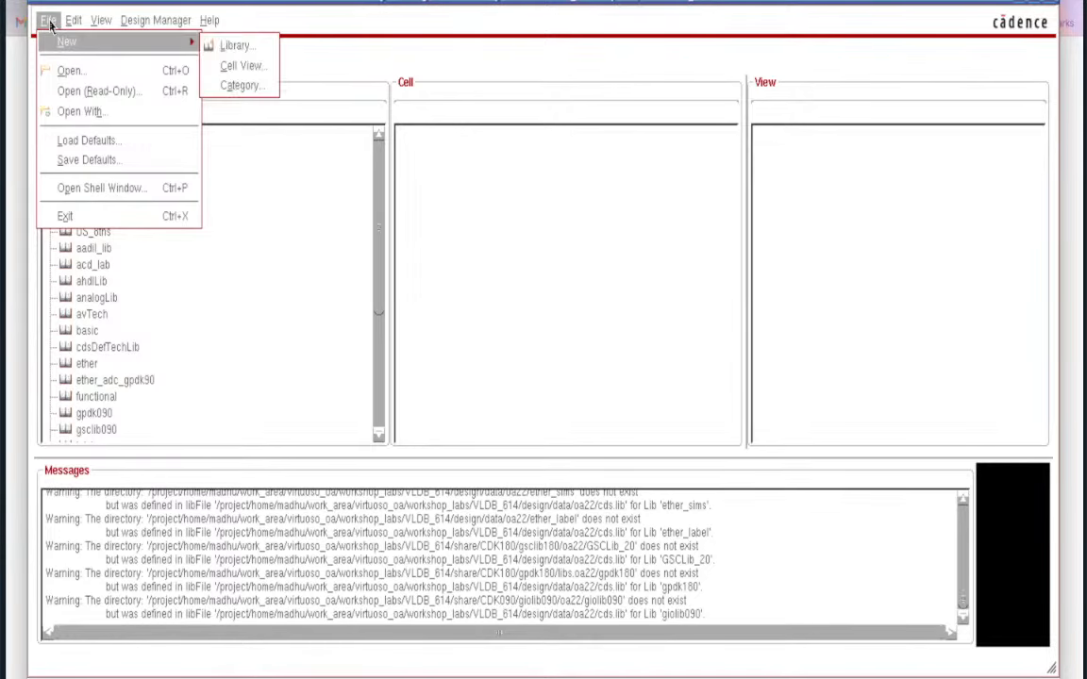
{"action": "mouse_move", "coordinate": [73, 21]}
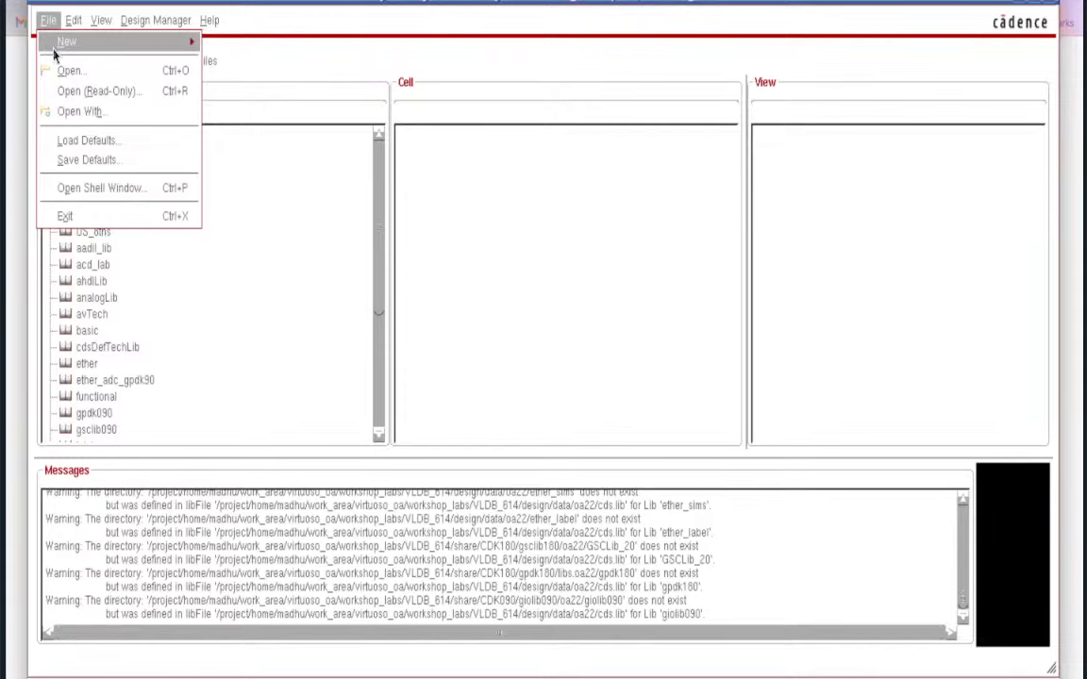
{"action": "mouse_move", "coordinate": [54, 44]}
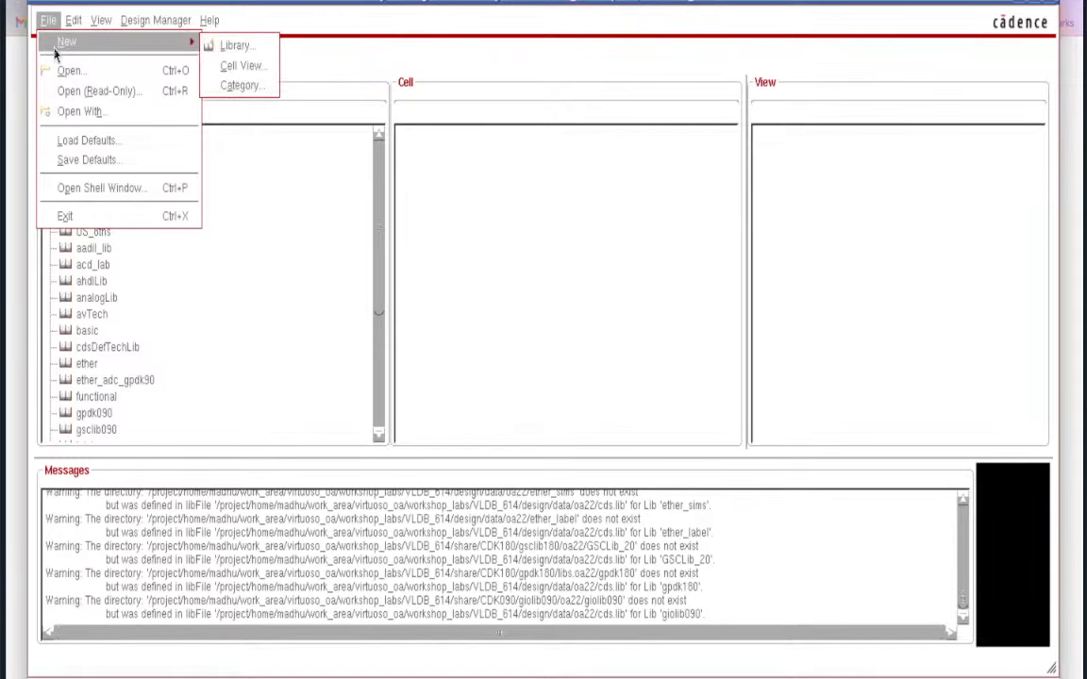
{"action": "left_click", "coordinate": [231, 45]}
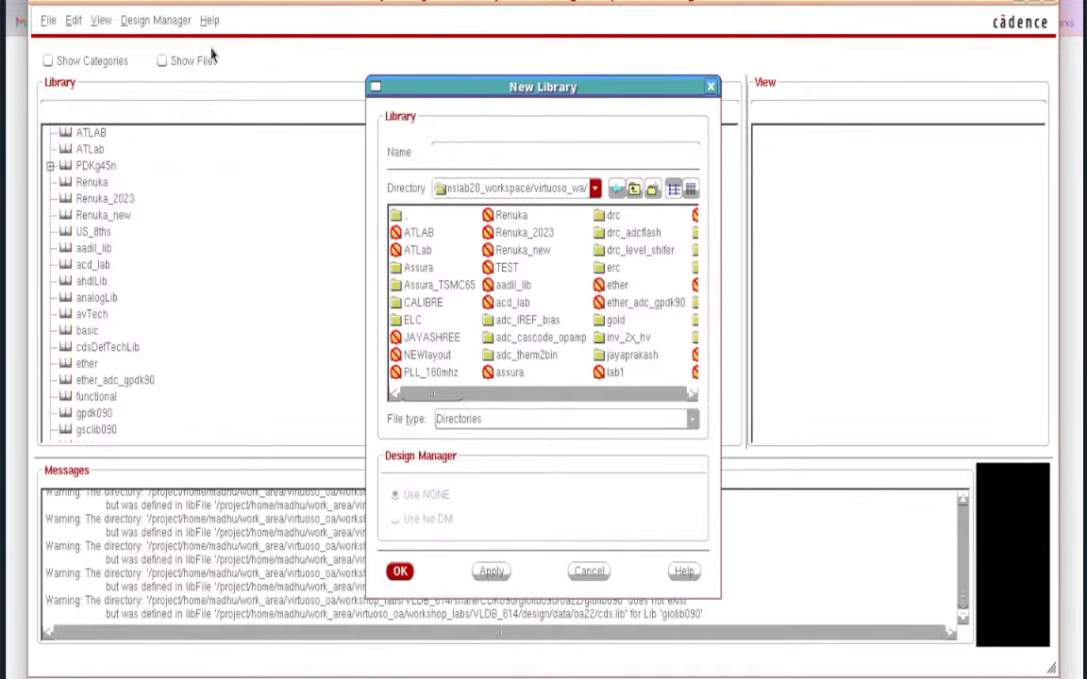
{"action": "type", "text": "Demotk"}
{"action": "left_click", "coordinate": [400, 573]}
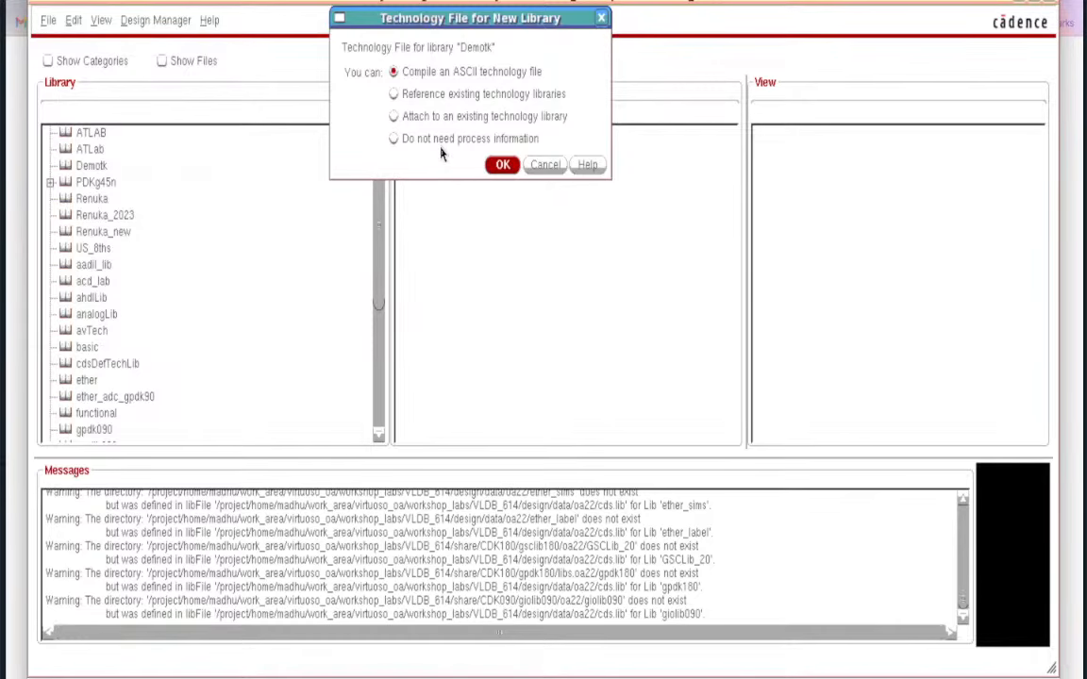
- Attach Demotk to the existing gpdk045 technology library
{"action": "left_click", "coordinate": [433, 117]}
{"action": "left_click", "coordinate": [502, 164]}
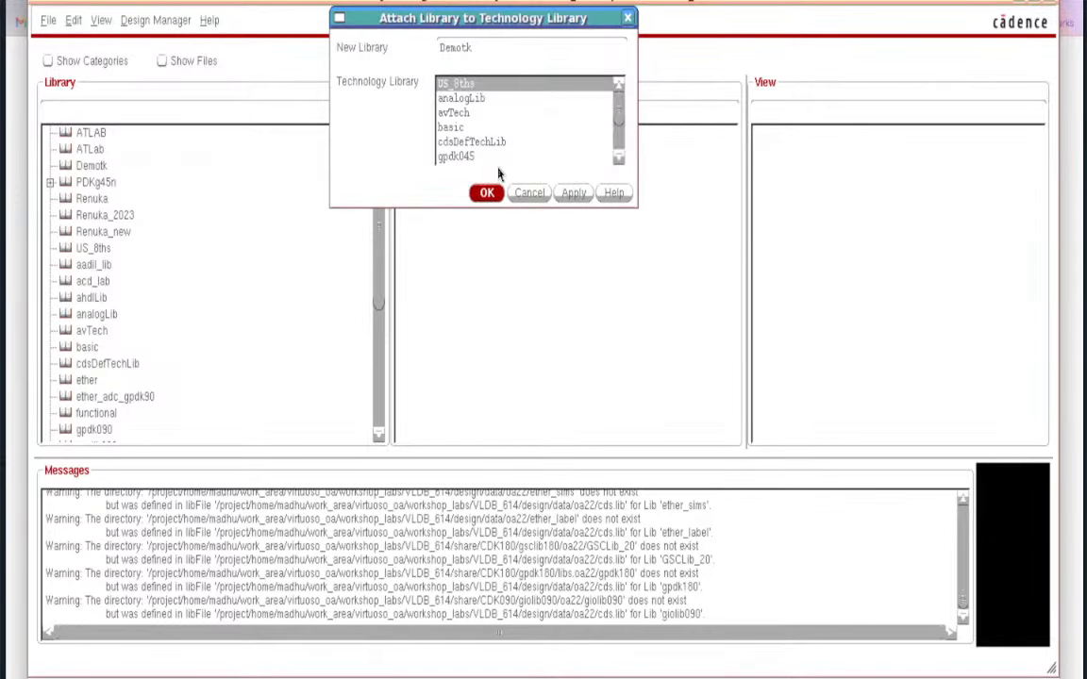
{"action": "left_click", "coordinate": [462, 156]}
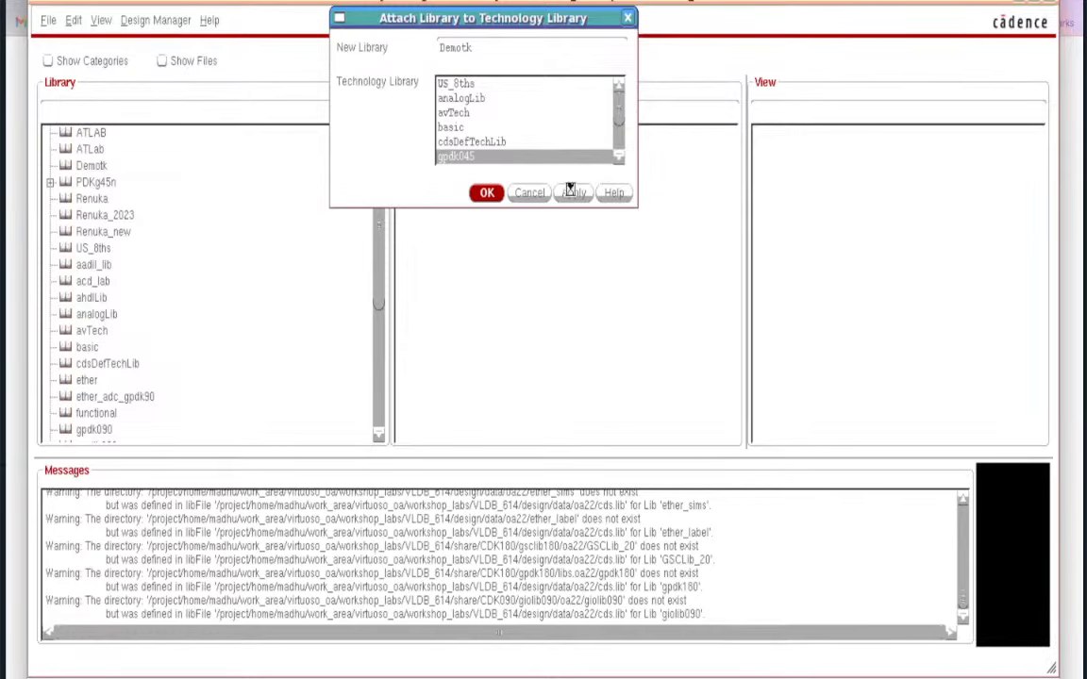
{"action": "left_click", "coordinate": [479, 196]}
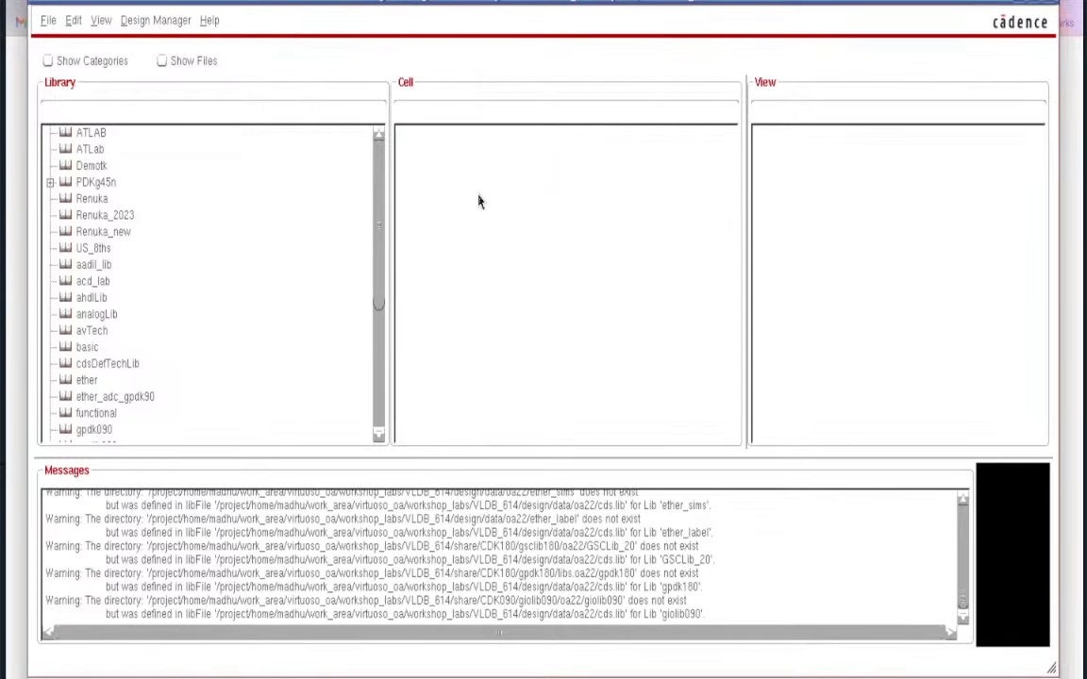
- Create cell Transistor_demo in Demotk and open it with Schematics L
{"action": "left_click", "coordinate": [96, 171]}
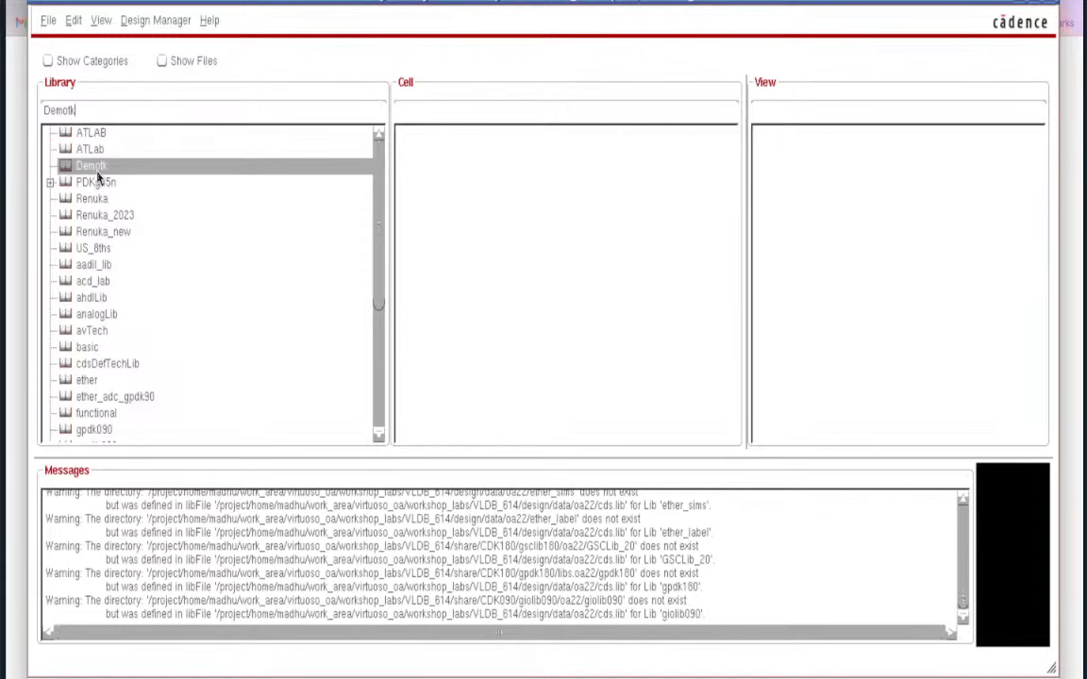
{"action": "left_click", "coordinate": [44, 23]}
{"action": "mouse_move", "coordinate": [64, 48]}
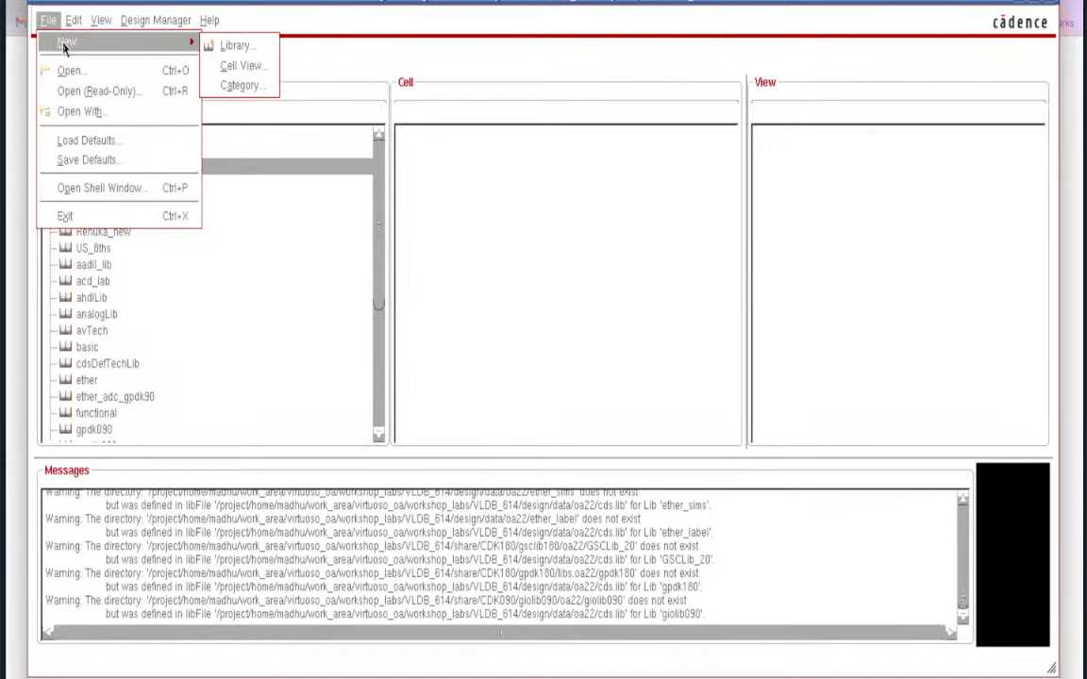
{"action": "left_click", "coordinate": [227, 65]}
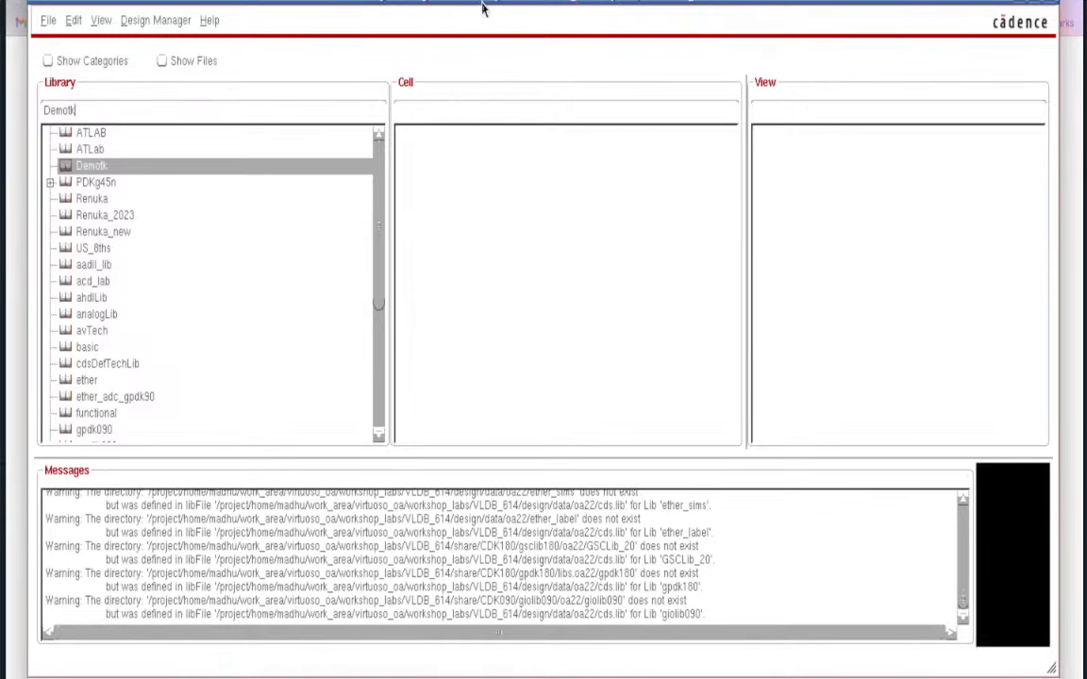
{"action": "left_click_drag", "start_coordinate": [483, 17], "coordinate": [476, 53]}
{"action": "left_click", "coordinate": [469, 32]}
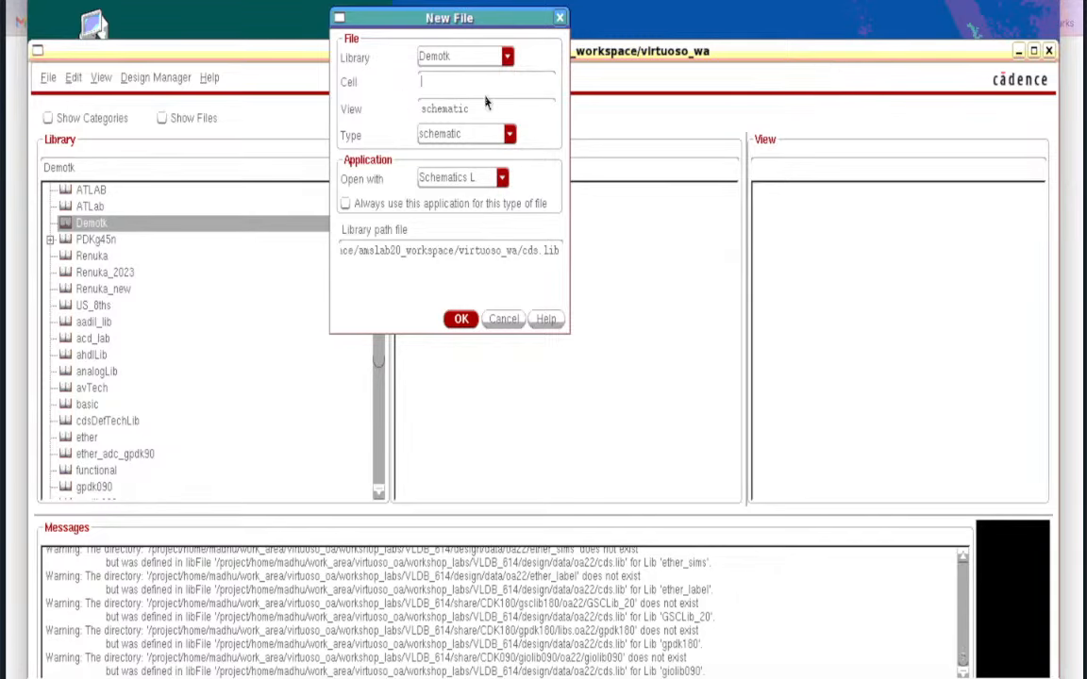
{"action": "type", "text": "Transistor_demo"}
{"action": "left_click", "coordinate": [502, 177]}
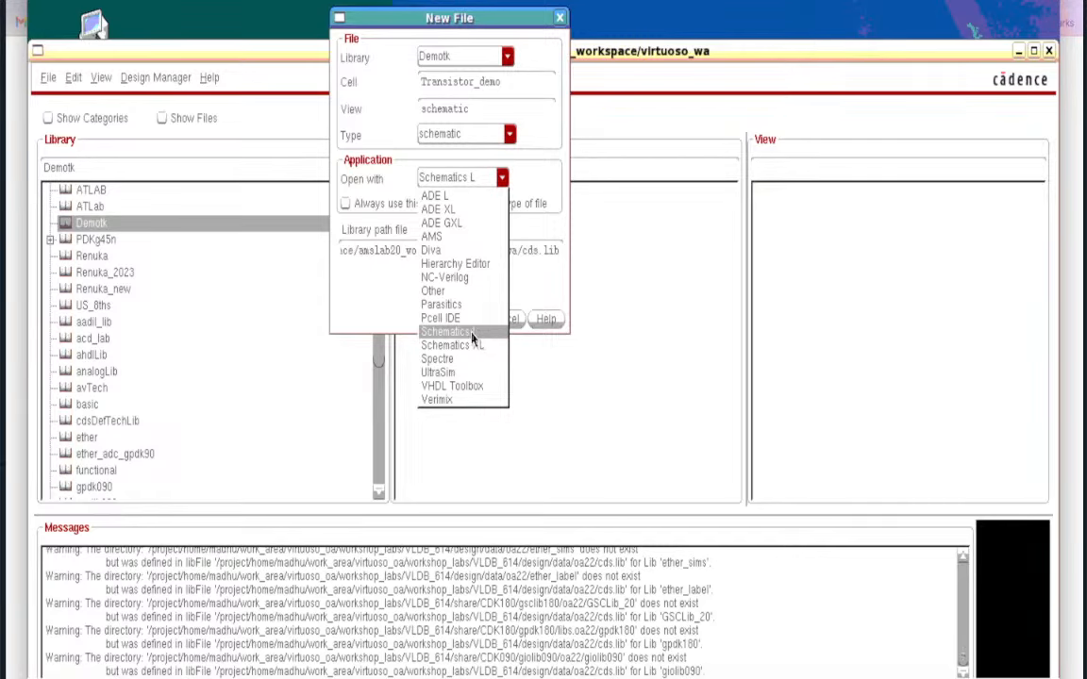
{"action": "left_click", "coordinate": [466, 334]}
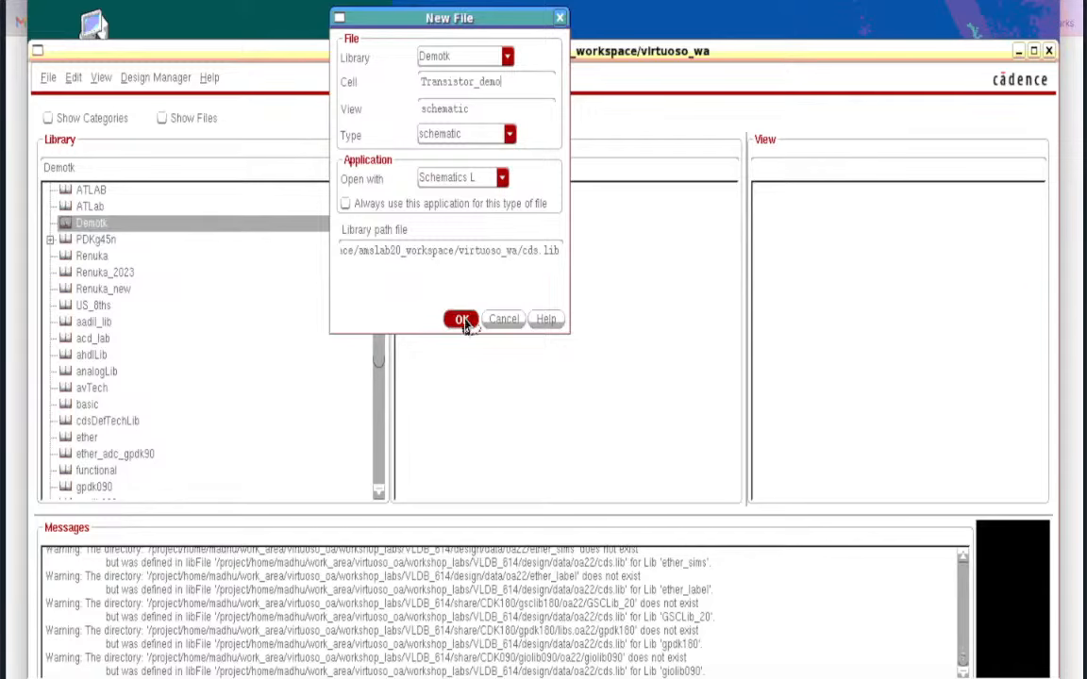
{"action": "left_click", "coordinate": [464, 321]}
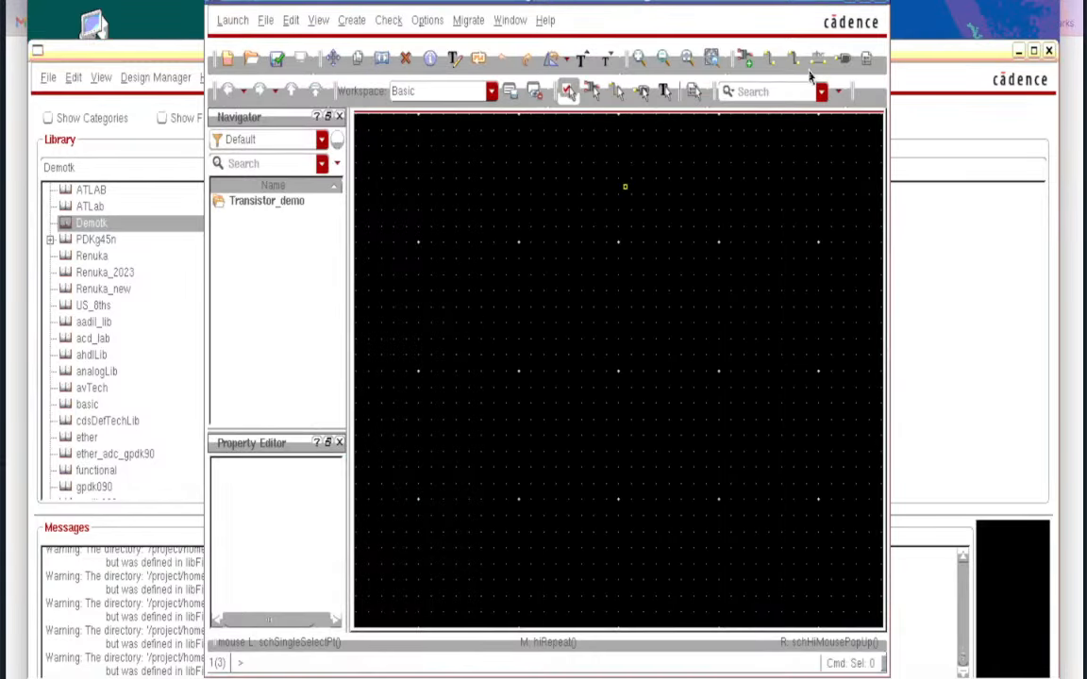
- Maximize the empty Transistor_demo schematic window to full screen
{"action": "left_click", "coordinate": [866, 1]}
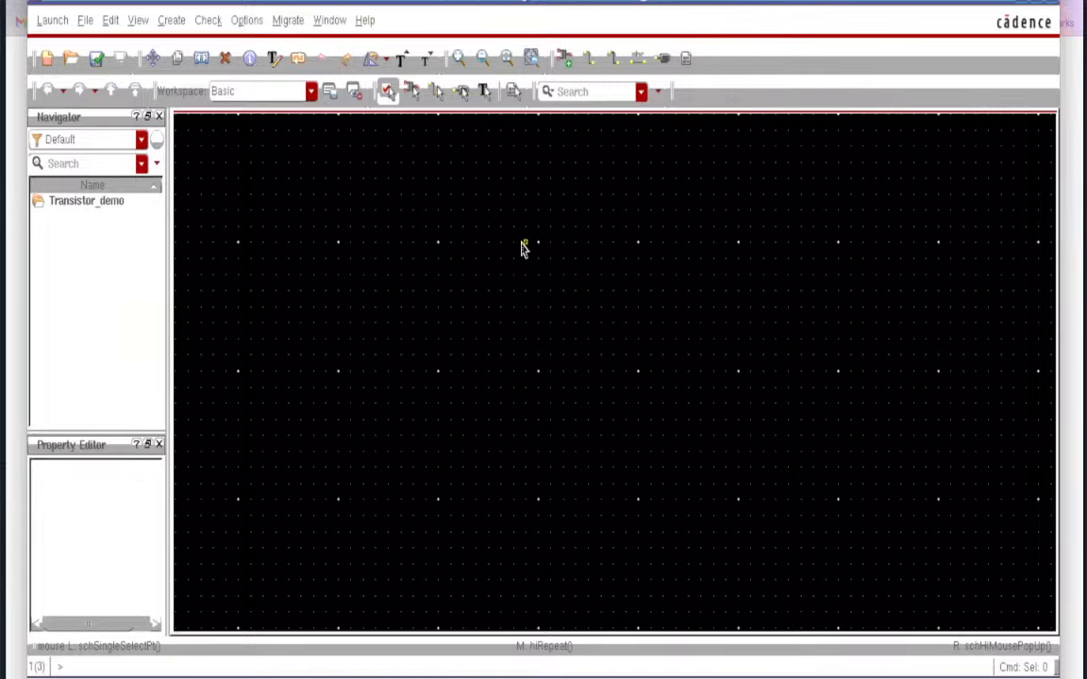
{"action": "left_click", "coordinate": [565, 59]}
- In Add Instance, choose the gpdk045 pmos1v symbol from the library browser
{"action": "key", "text": "i"}
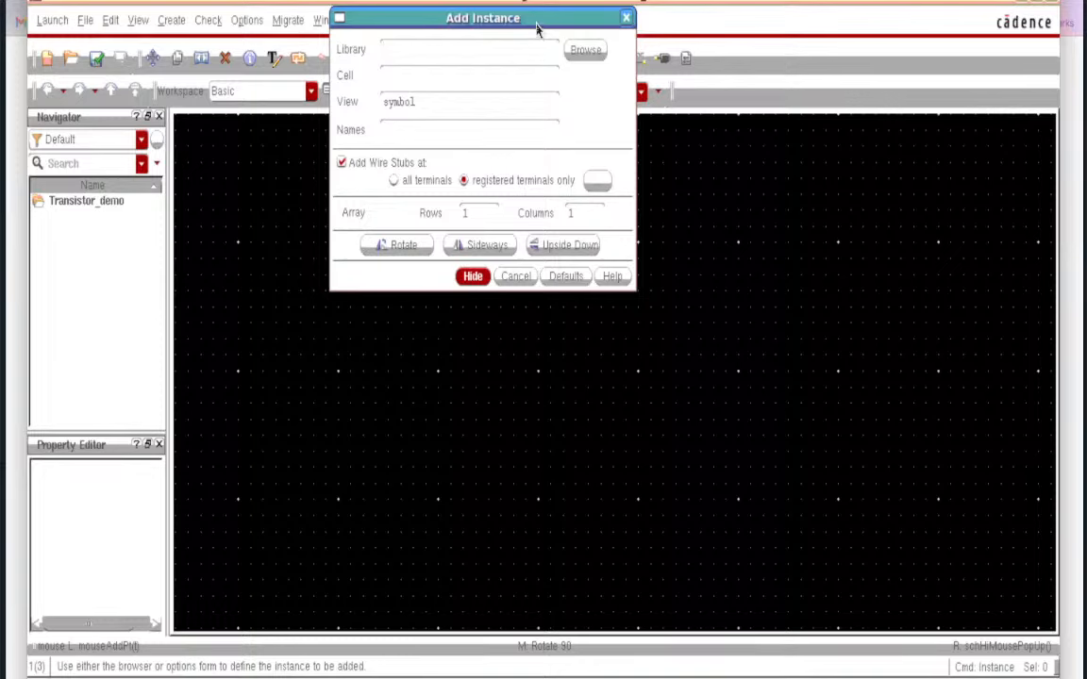
{"action": "left_click_drag", "start_coordinate": [539, 20], "coordinate": [560, 152]}
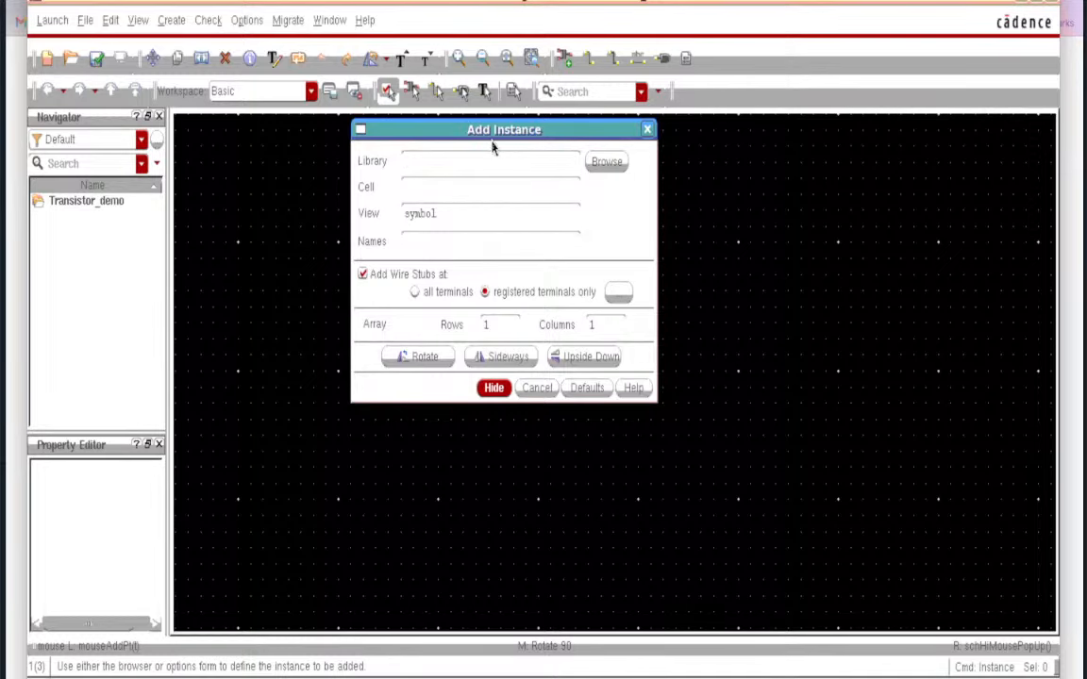
{"action": "left_click", "coordinate": [604, 164]}
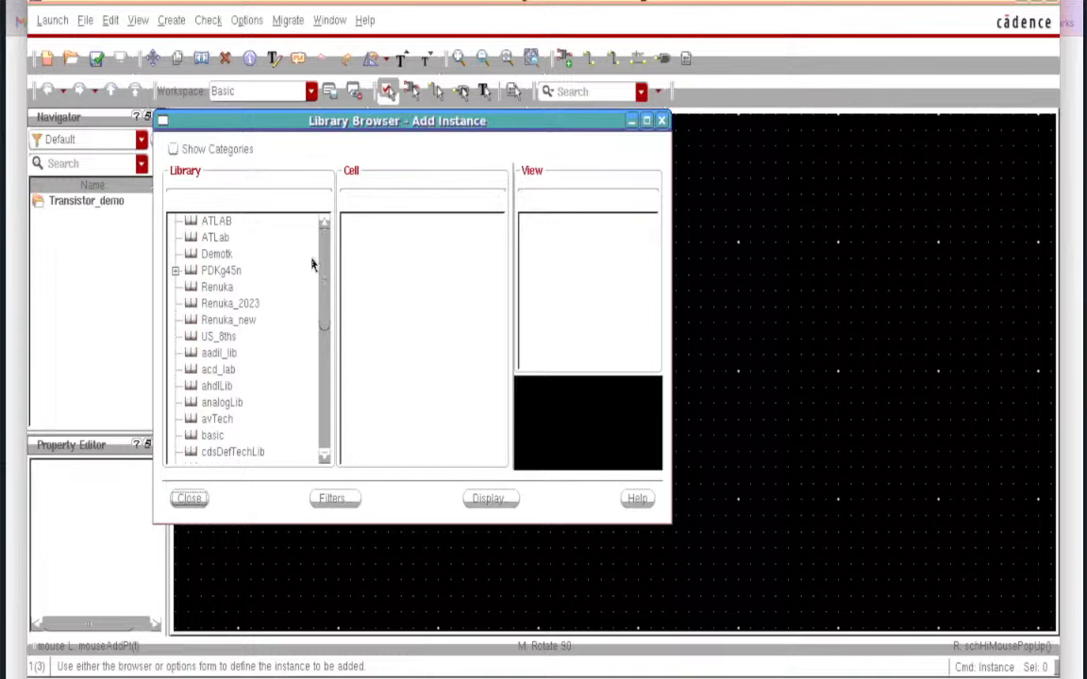
{"action": "left_click", "coordinate": [225, 272]}
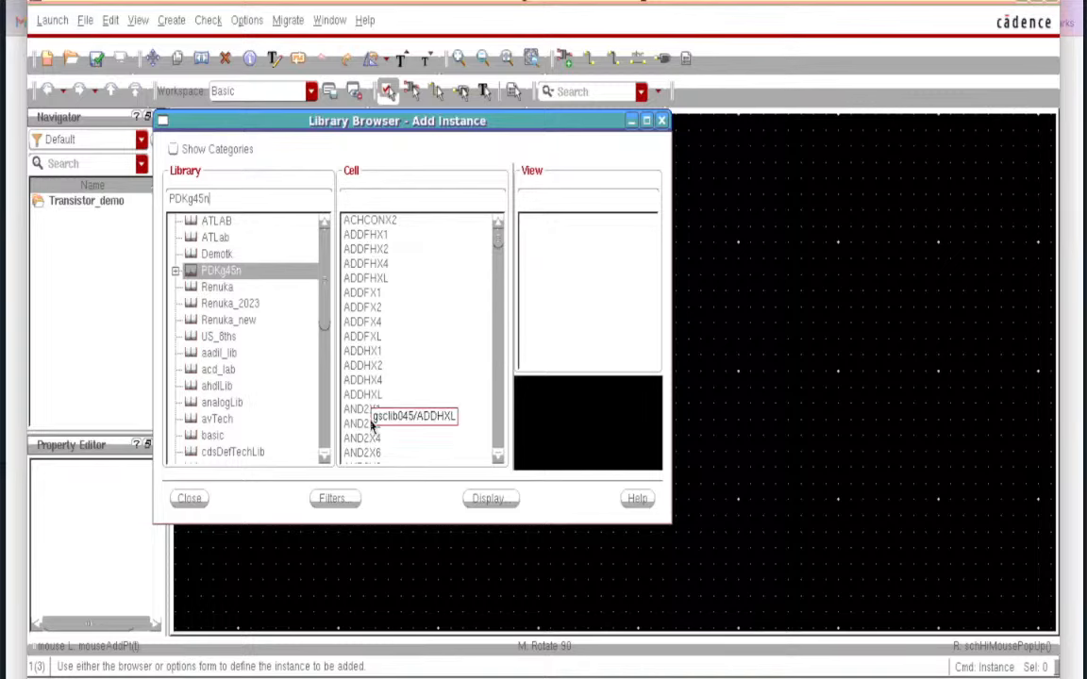
{"action": "left_click", "coordinate": [366, 196]}
{"action": "type", "text": "pmos"}
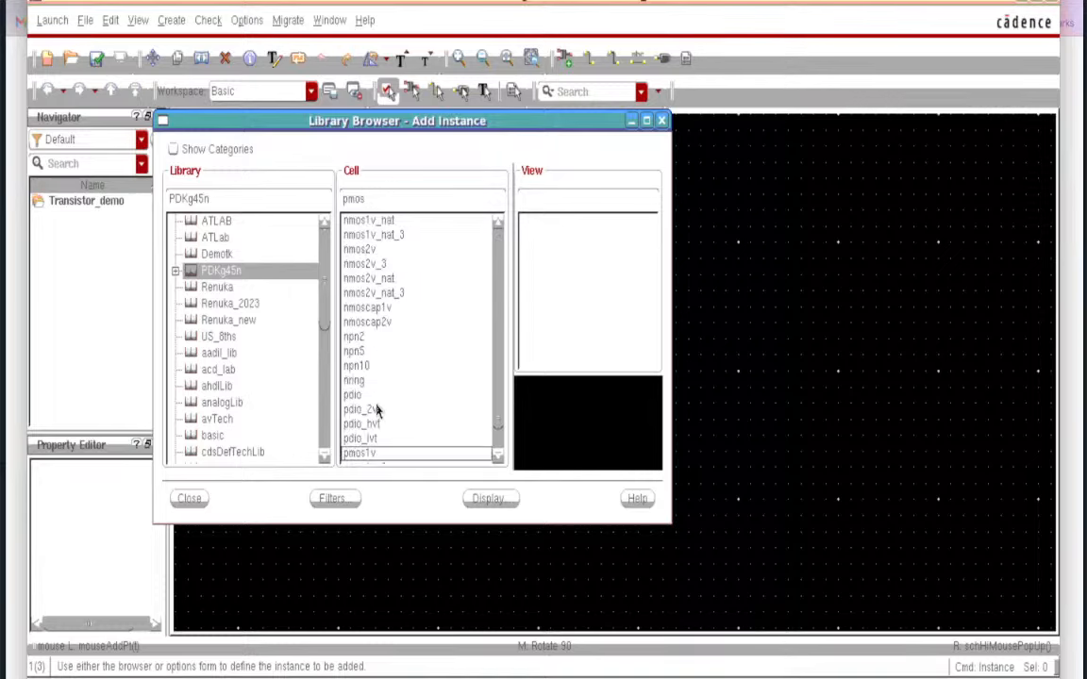
{"action": "left_click", "coordinate": [357, 455]}
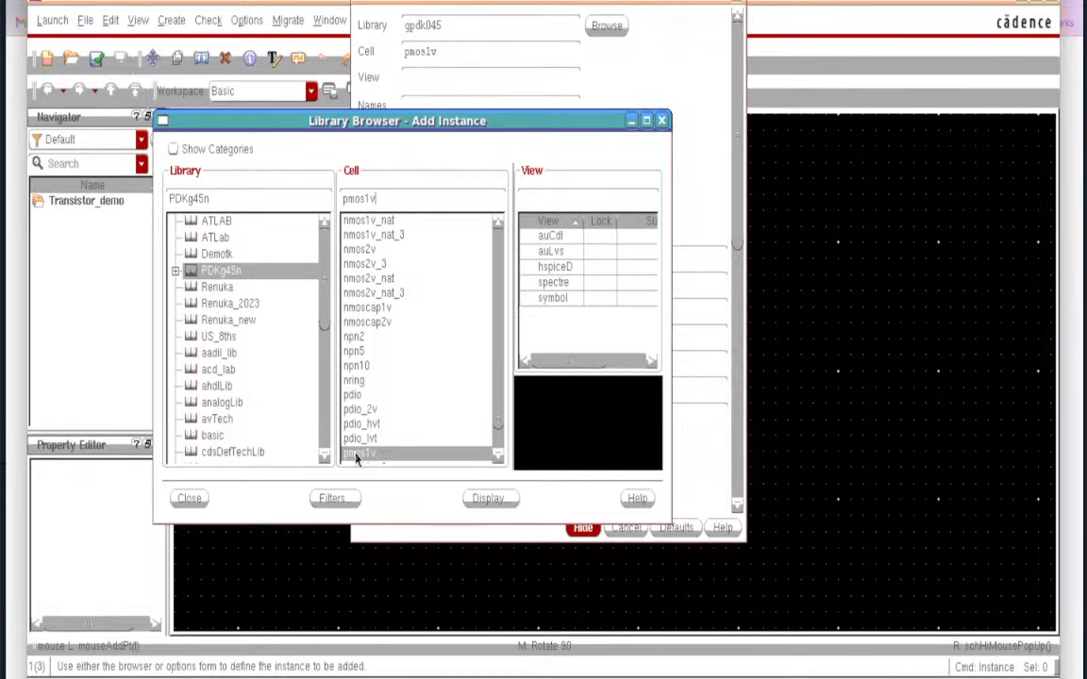
{"action": "left_click", "coordinate": [554, 298]}
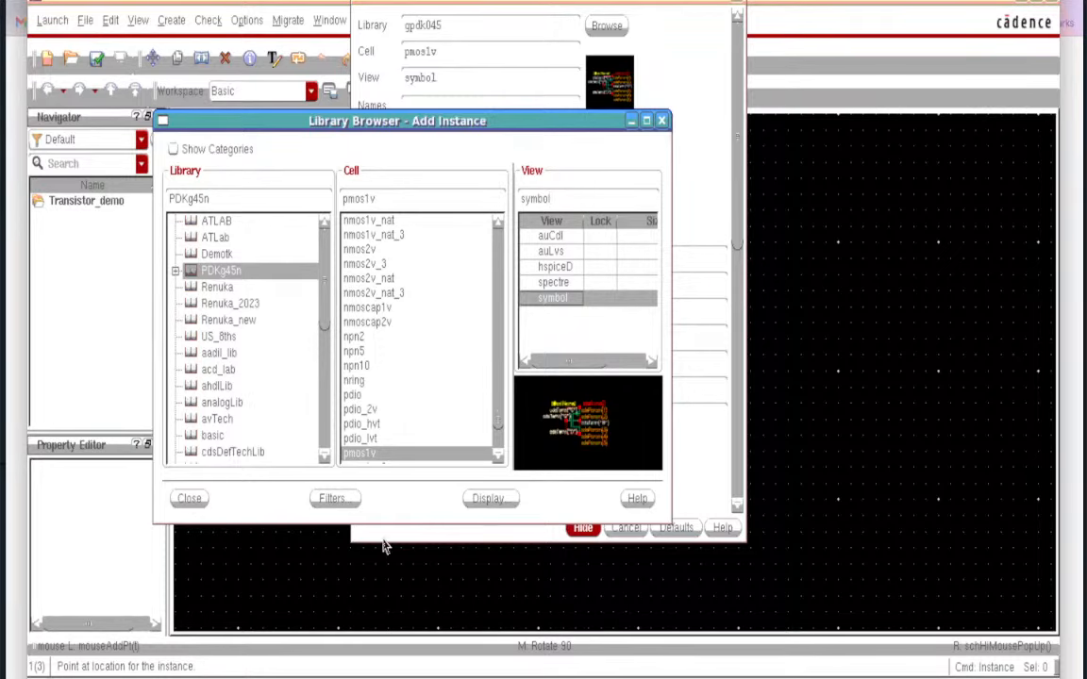
{"action": "left_click", "coordinate": [192, 500]}
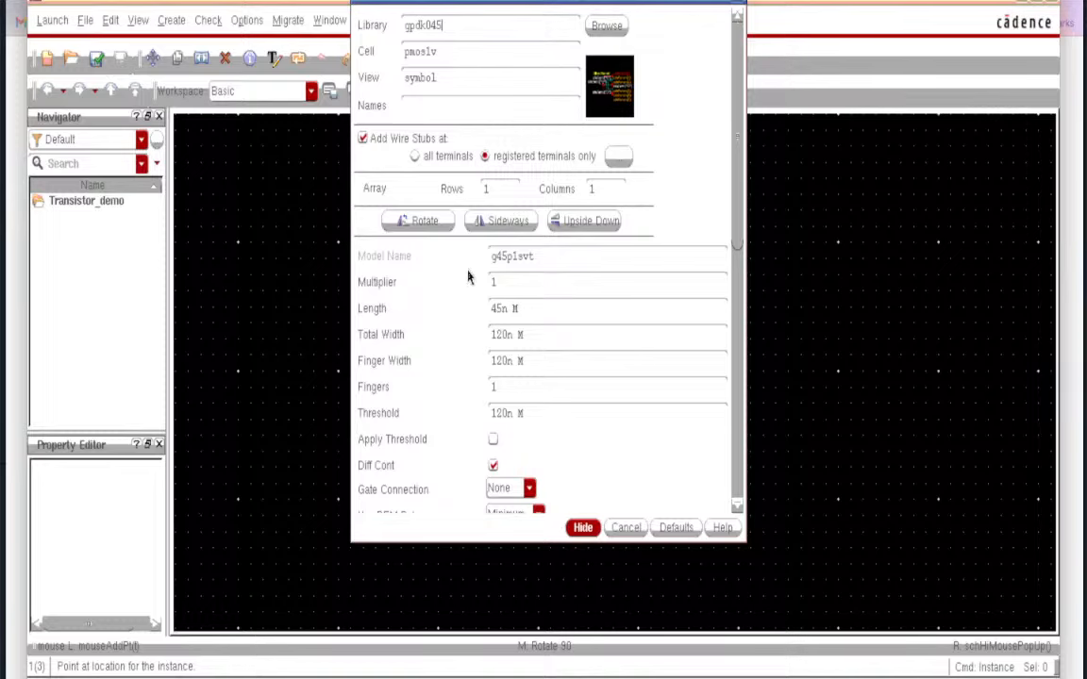
- Place pmos1v instance PM0 (120n width, 45n length) on the schematic
{"action": "left_click_drag", "start_coordinate": [557, 540], "coordinate": [556, 602]}
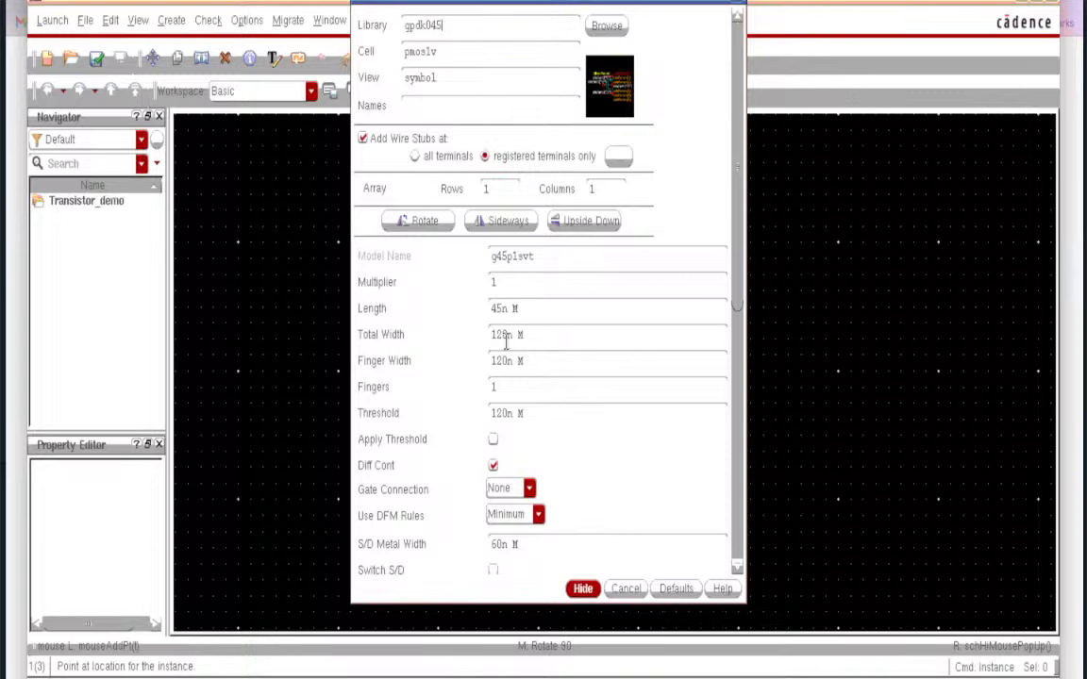
{"action": "left_click", "coordinate": [582, 589]}
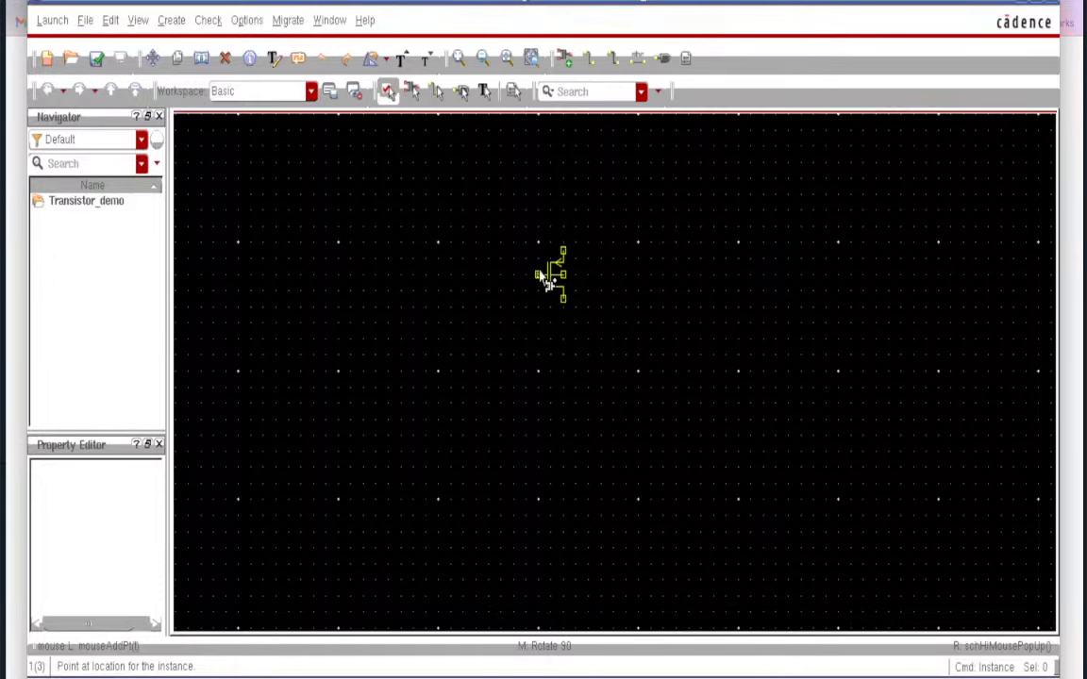
{"action": "left_click", "coordinate": [541, 277]}
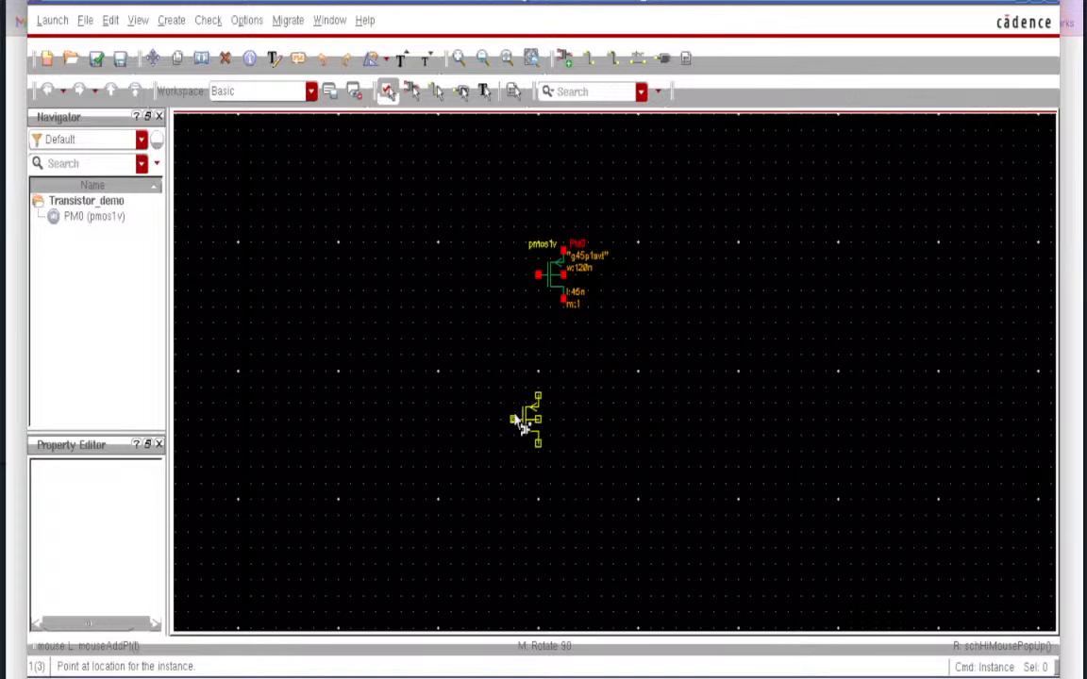
- Stop placing PM0 copies and browse the gpdk045 library for a new instance
{"action": "key", "text": "Escape"}
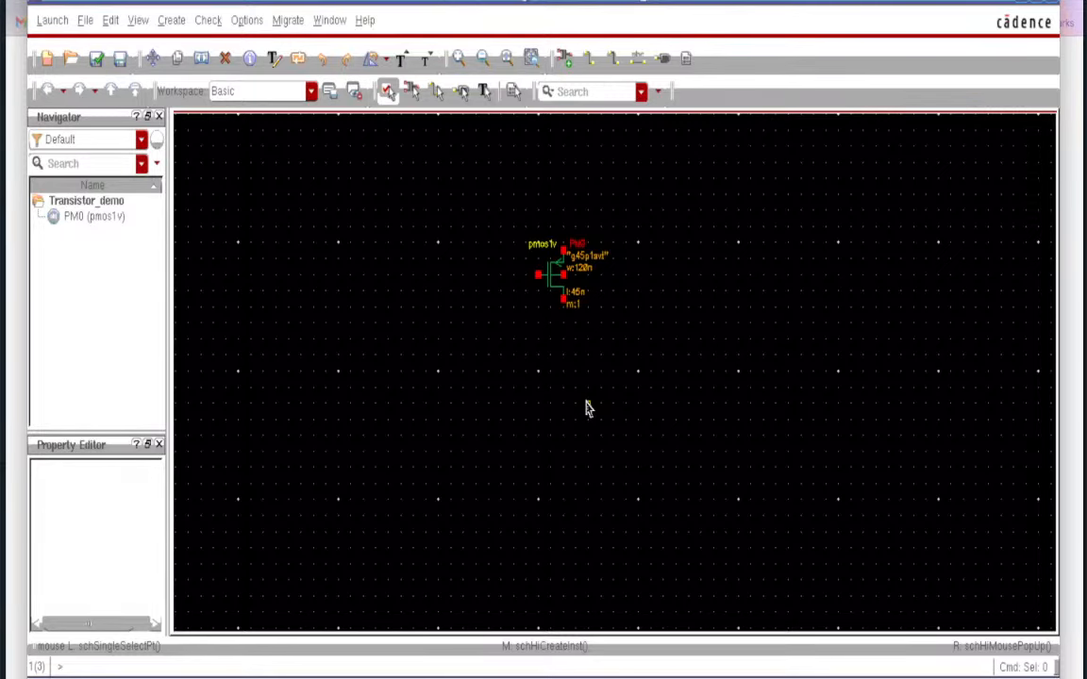
{"action": "key", "text": "i"}
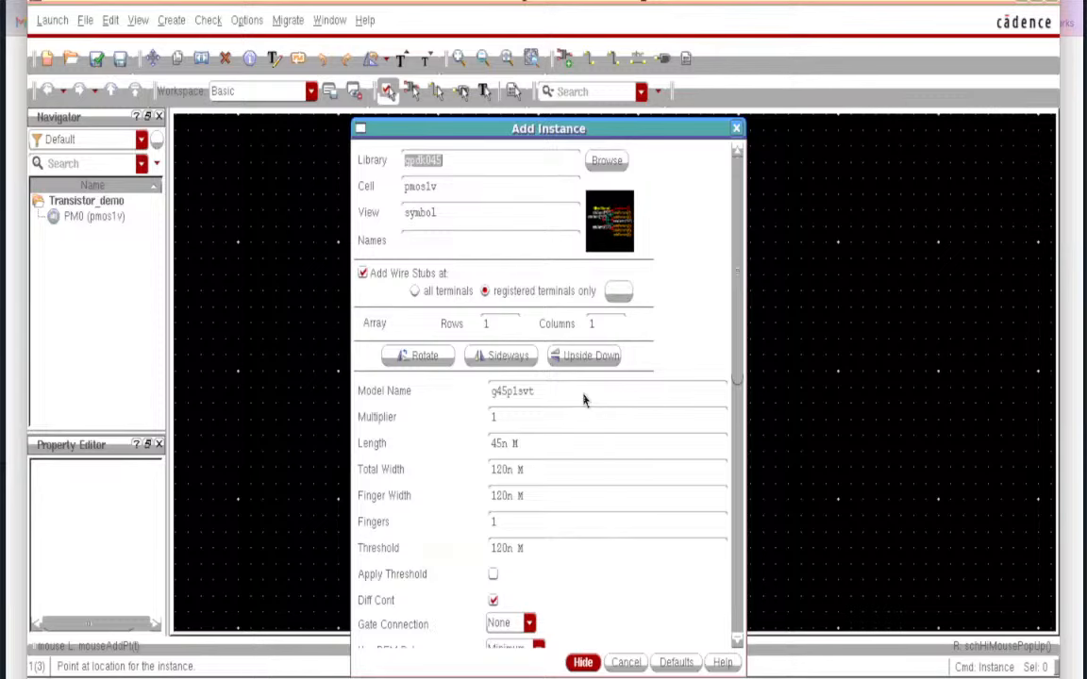
{"action": "left_click", "coordinate": [606, 161]}
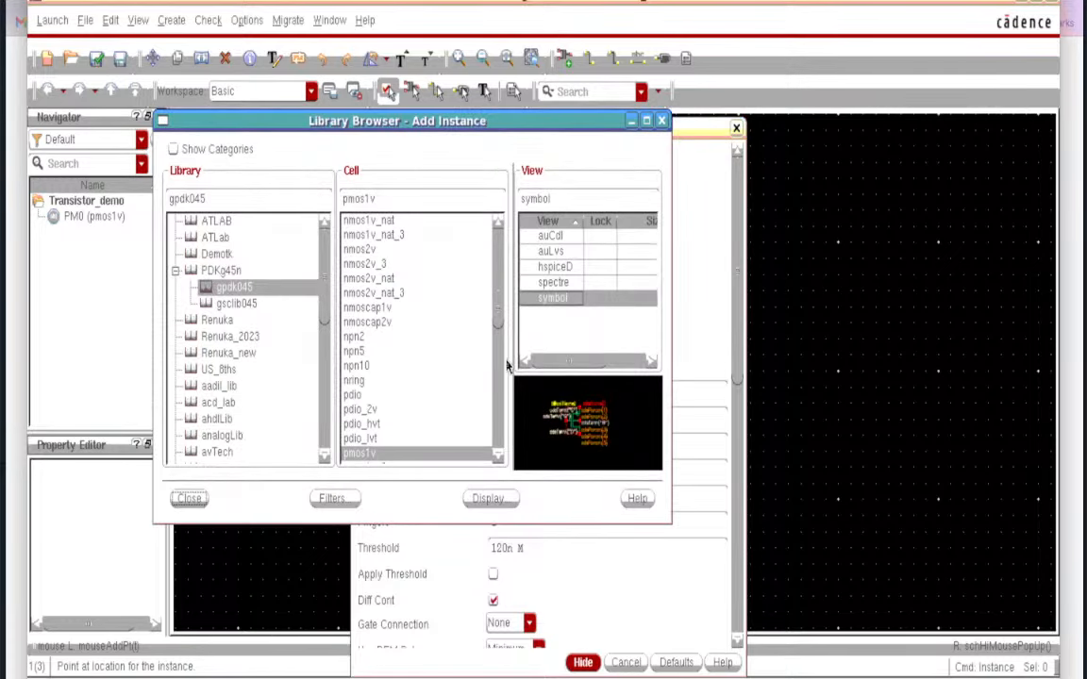
{"action": "left_click", "coordinate": [498, 458]}
{"action": "left_click", "coordinate": [498, 458]}
{"action": "left_click", "coordinate": [498, 458]}
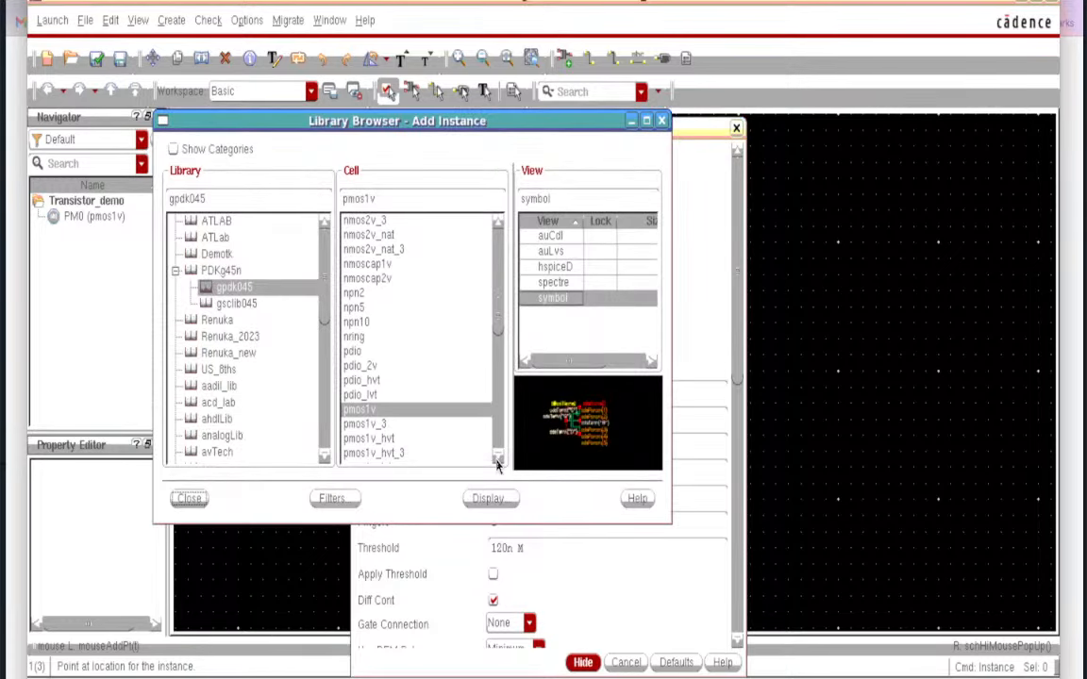
{"action": "left_click", "coordinate": [498, 459]}
{"action": "left_click", "coordinate": [498, 458]}
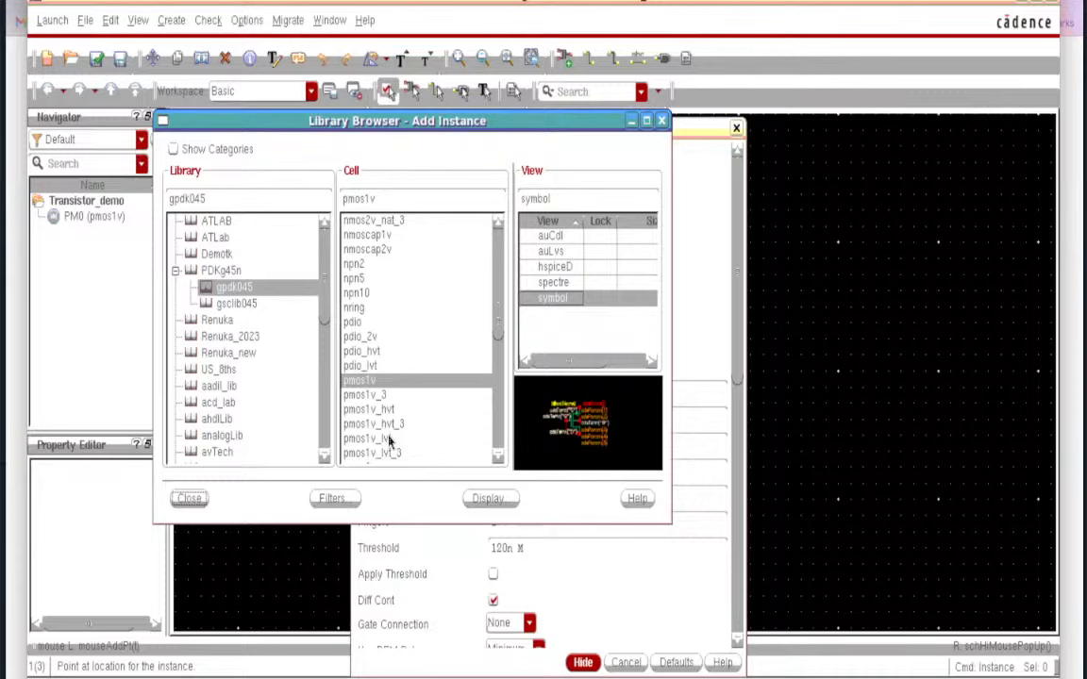
{"action": "left_click", "coordinate": [498, 458]}
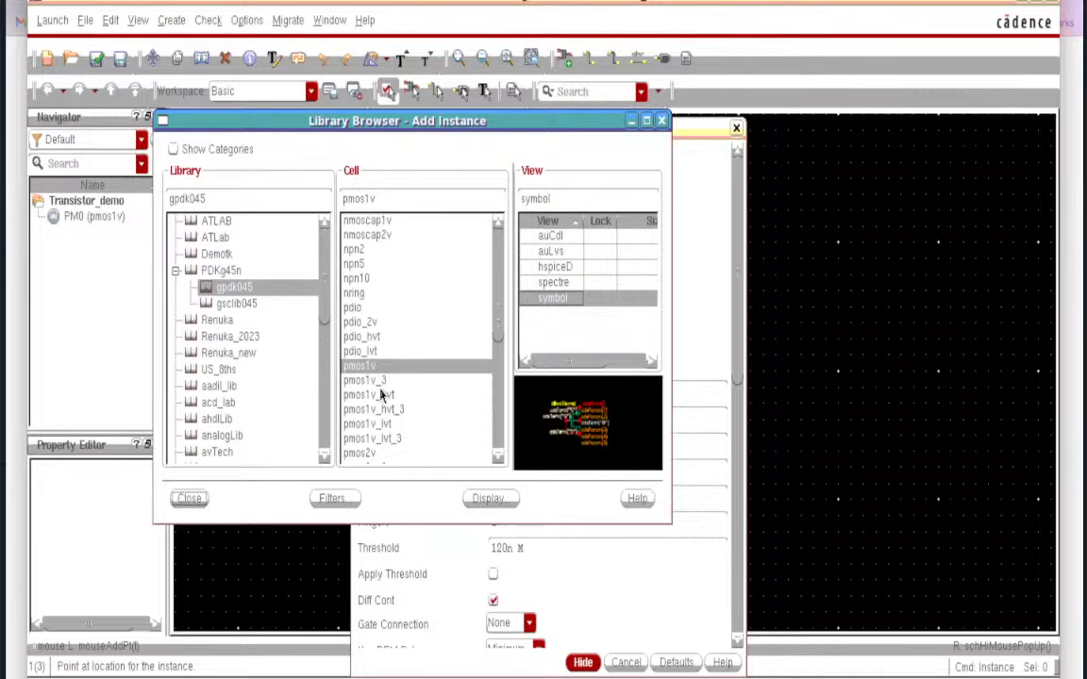
- Pick pmos2v and place M0 (320n width, 150n length) to the right of PM0
{"action": "left_click", "coordinate": [360, 454]}
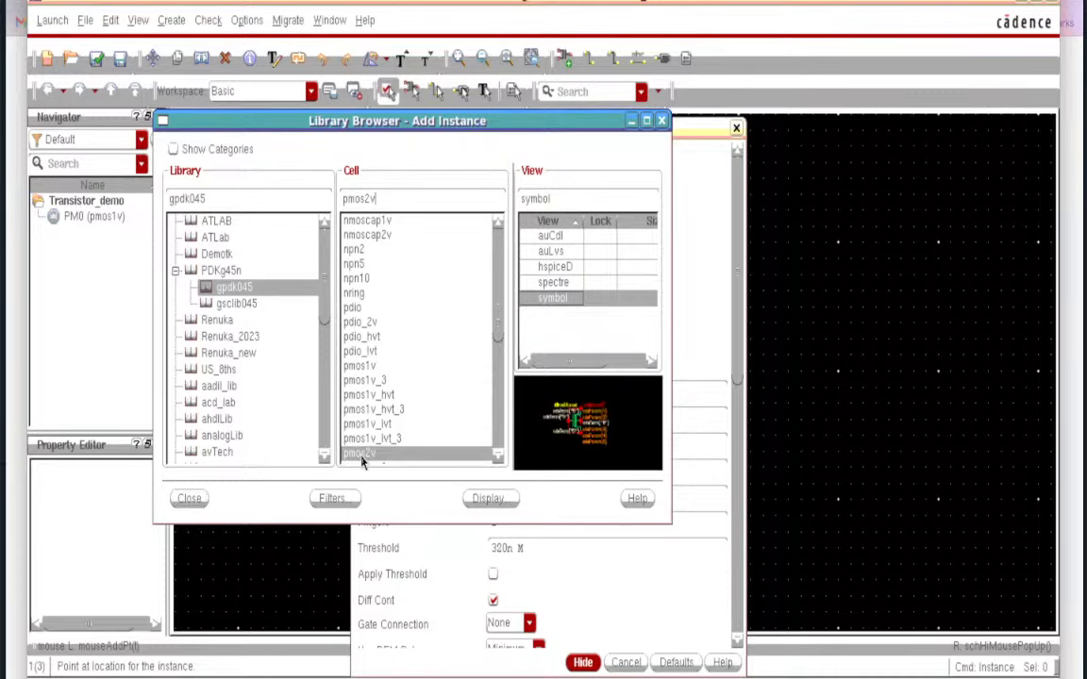
{"action": "left_click", "coordinate": [499, 459]}
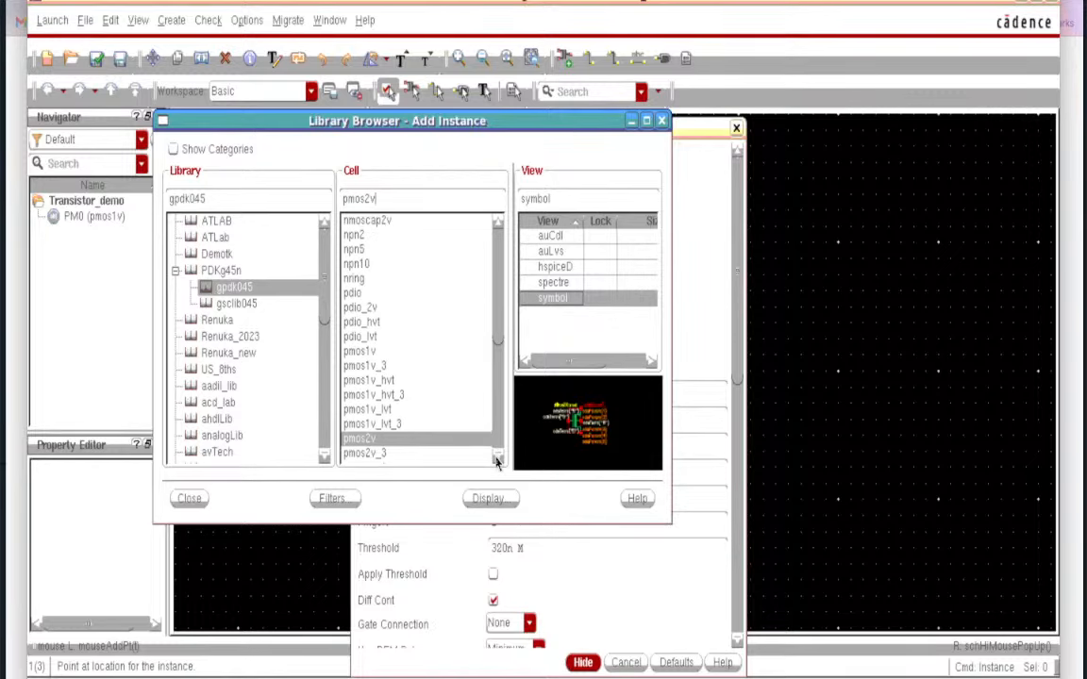
{"action": "left_click", "coordinate": [499, 458]}
{"action": "left_click", "coordinate": [498, 458]}
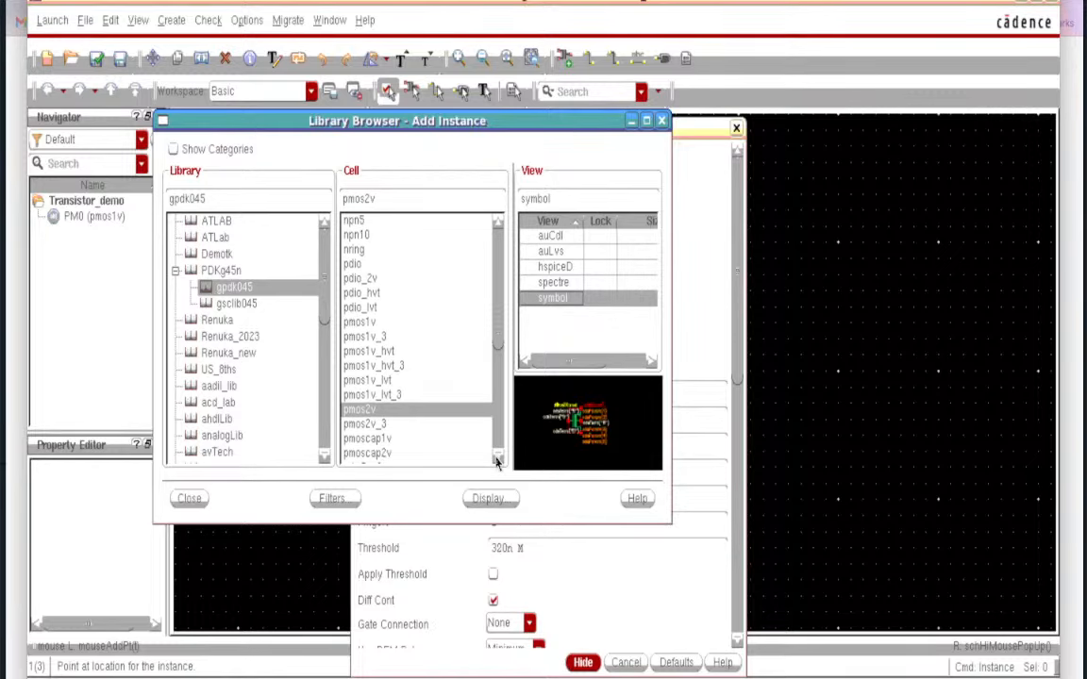
{"action": "left_click", "coordinate": [188, 498]}
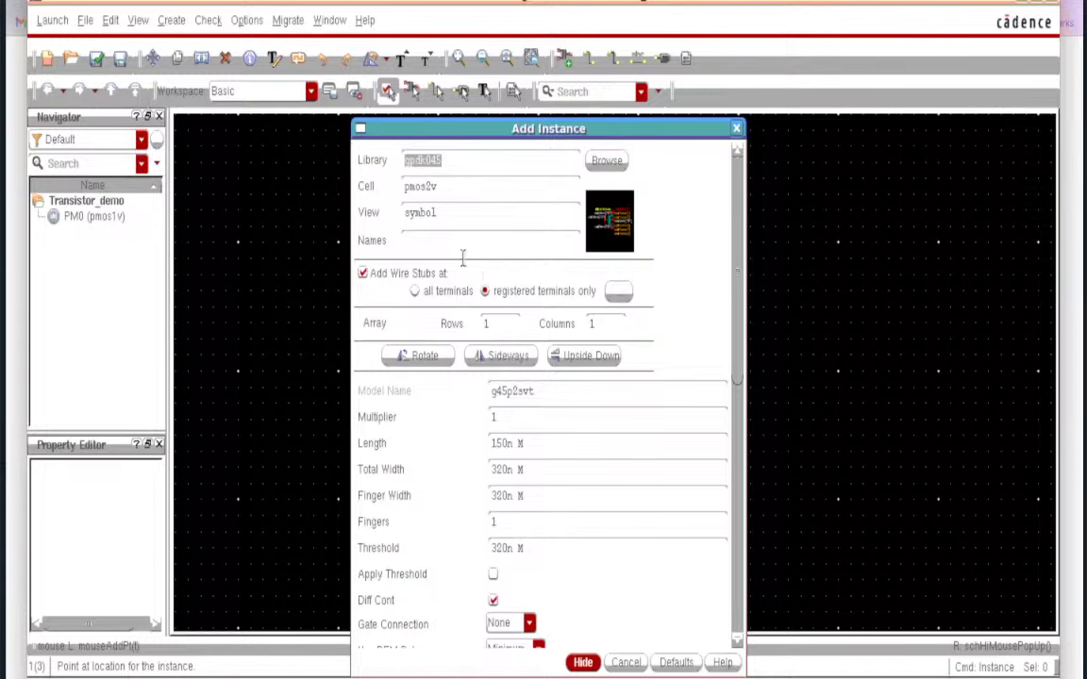
{"action": "left_click", "coordinate": [584, 664]}
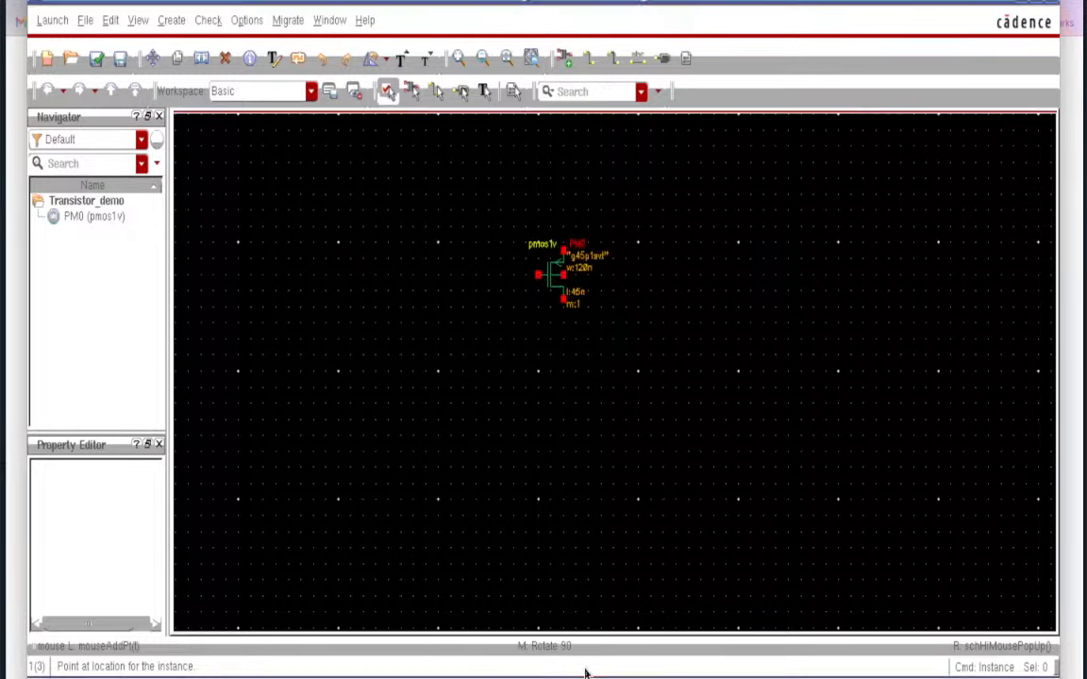
{"action": "left_click", "coordinate": [654, 286]}
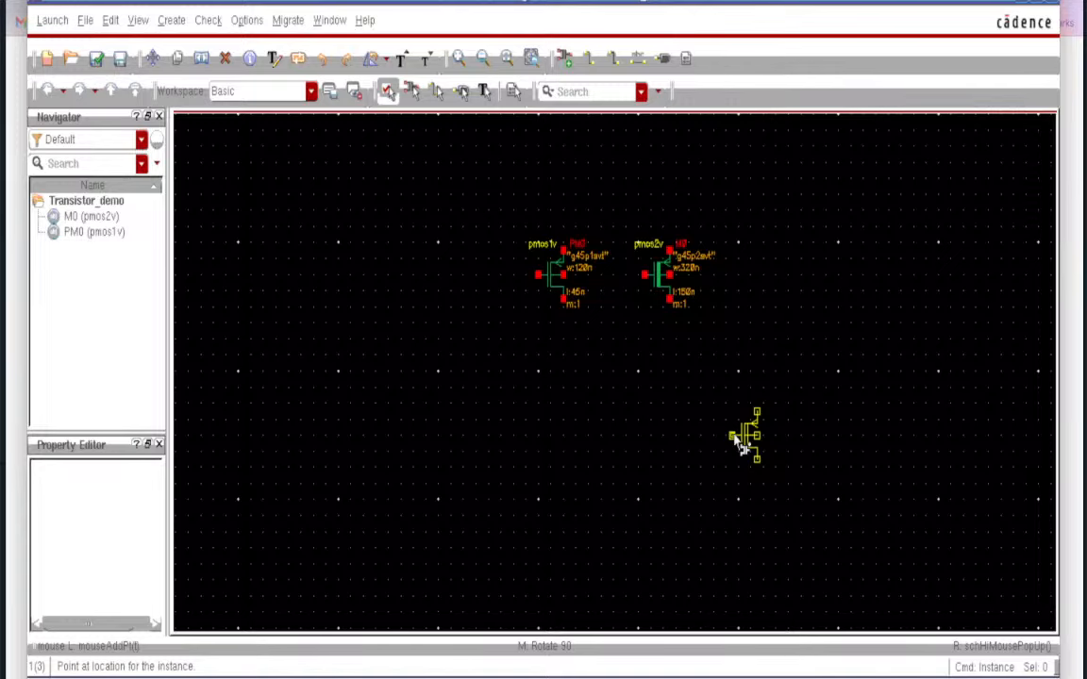
- Fit both transistors in view and check and save, giving 0 errors and 8 warnings
{"action": "key", "text": "Escape"}
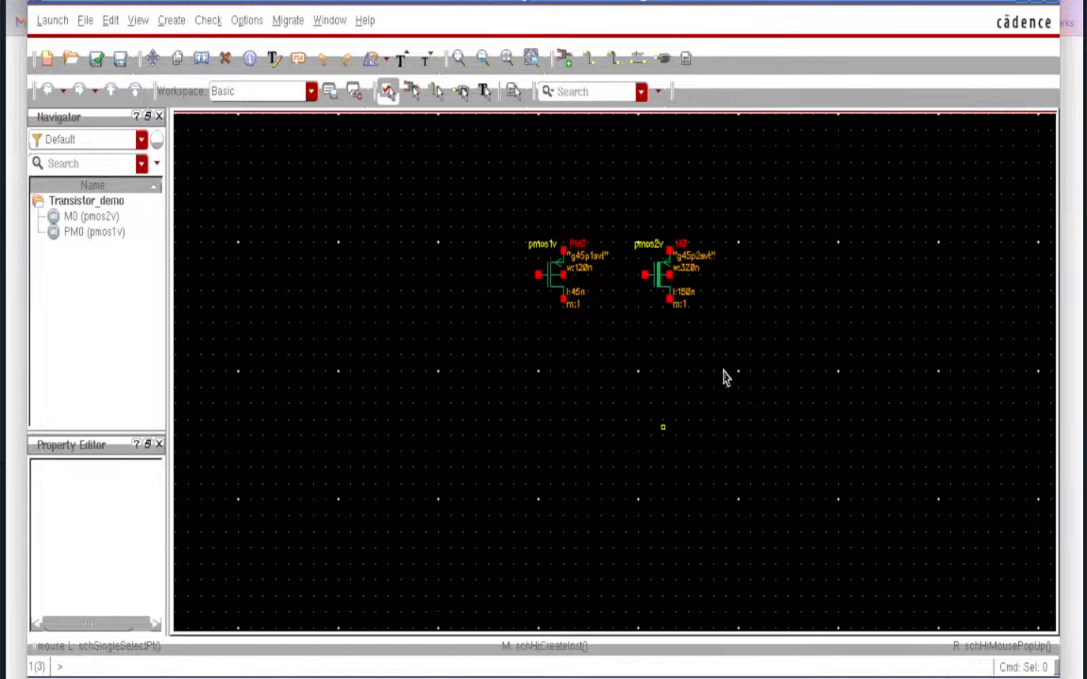
{"action": "key", "text": "f"}
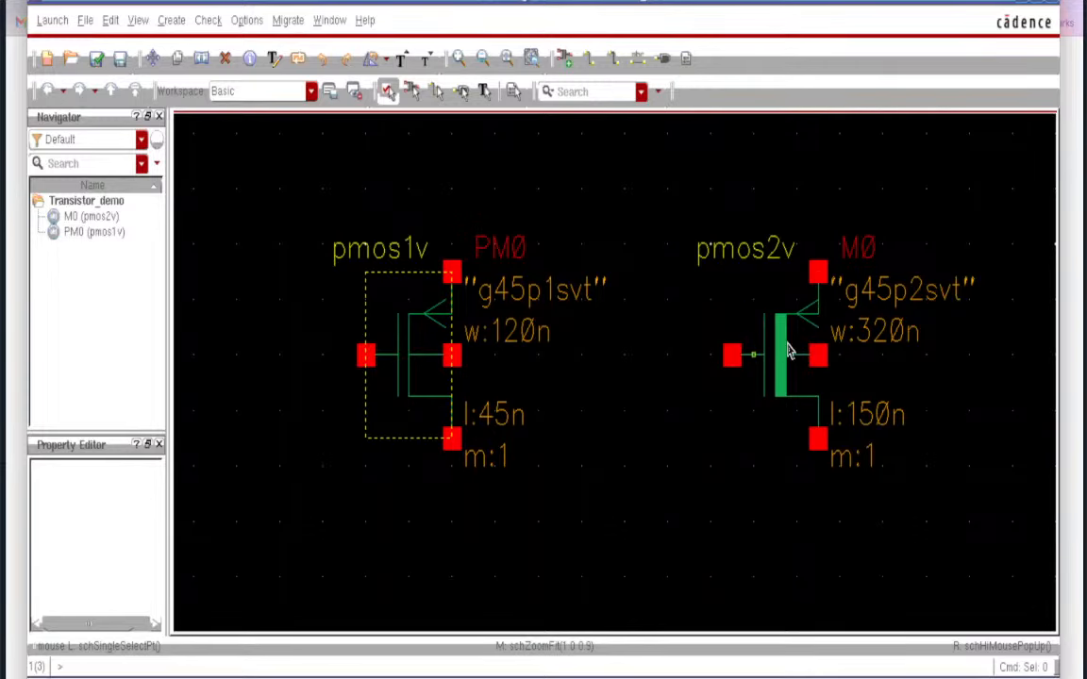
{"action": "left_click", "coordinate": [224, 59]}
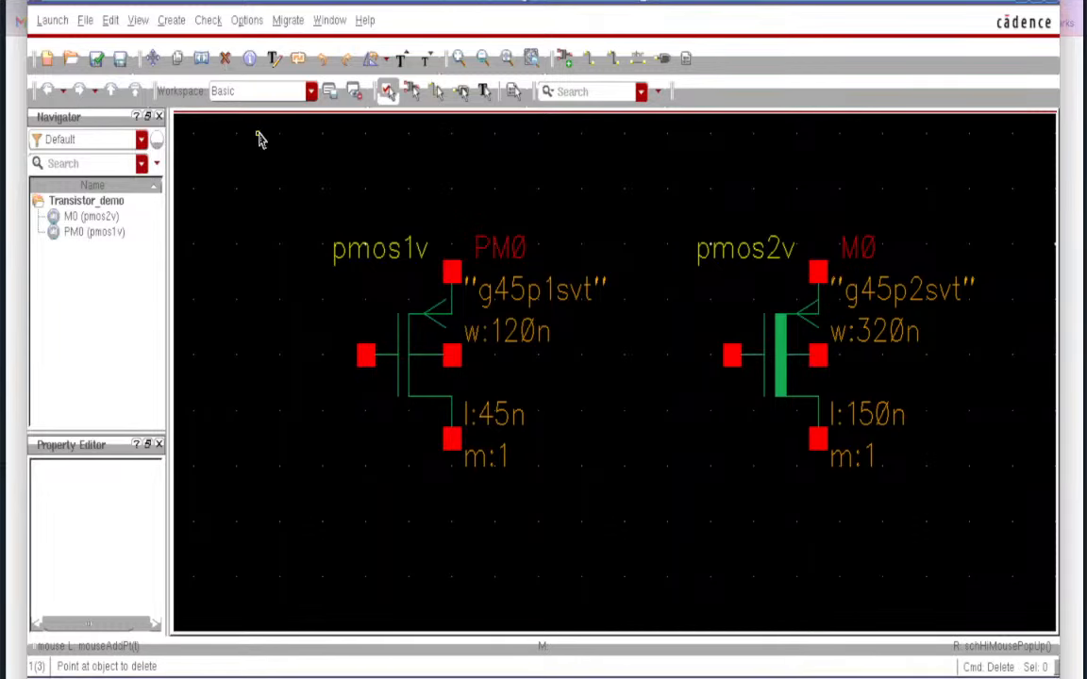
{"action": "left_click", "coordinate": [98, 58]}
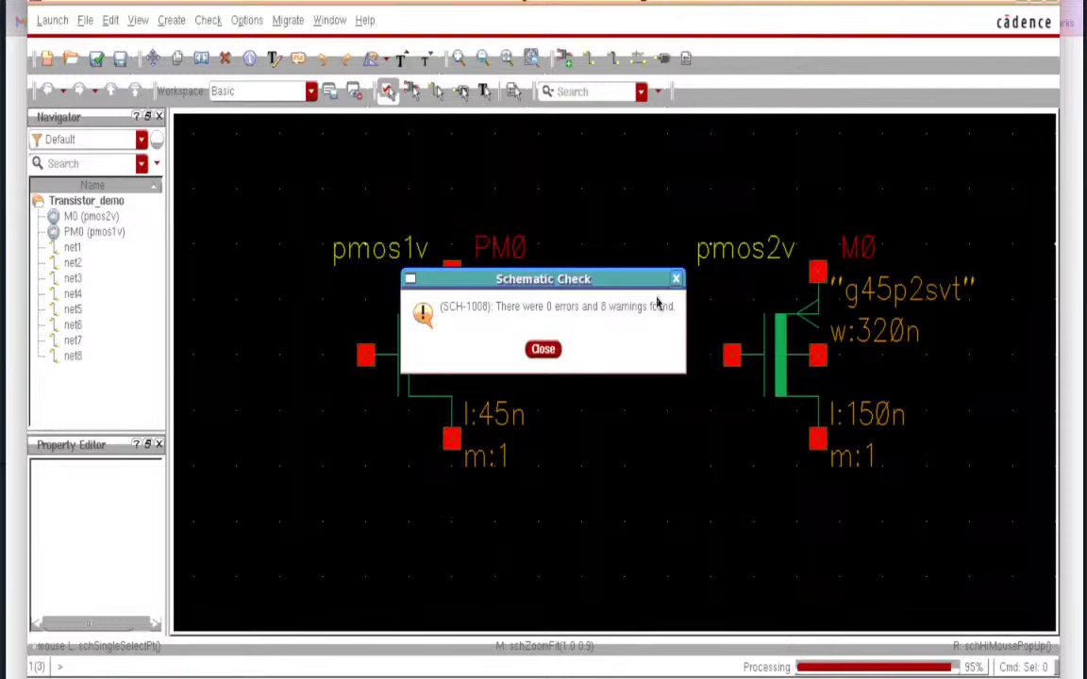
- Close the Schematic Check report, revealing the session log's floating-pin warnings
{"action": "left_click", "coordinate": [544, 350]}
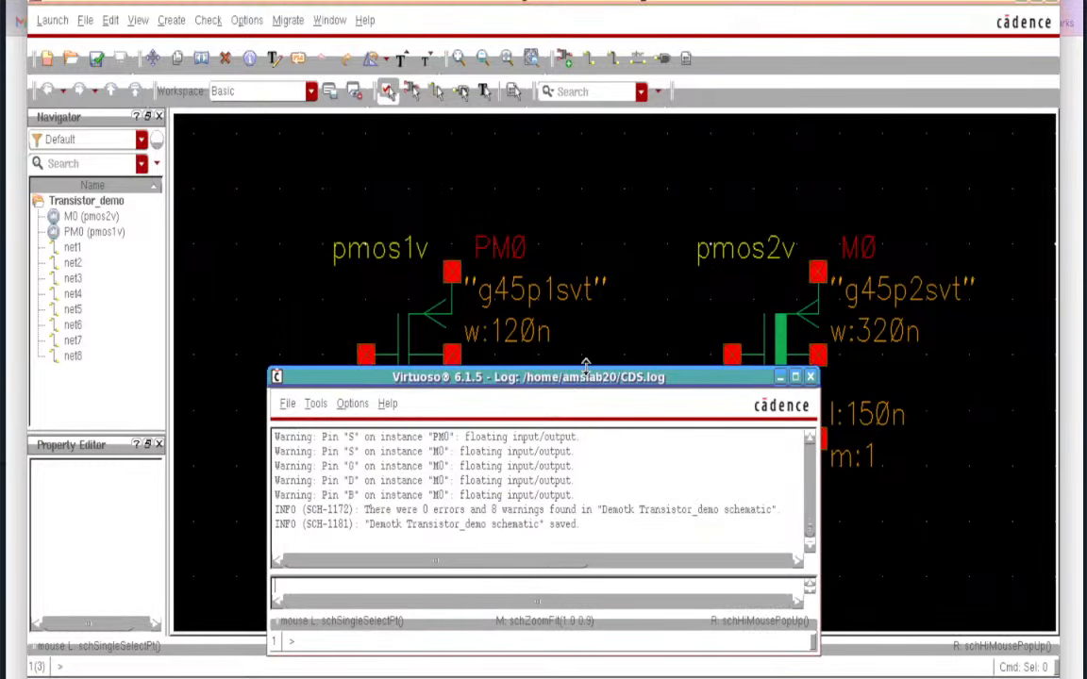
{"action": "left_click_drag", "start_coordinate": [586, 364], "coordinate": [588, 201]}
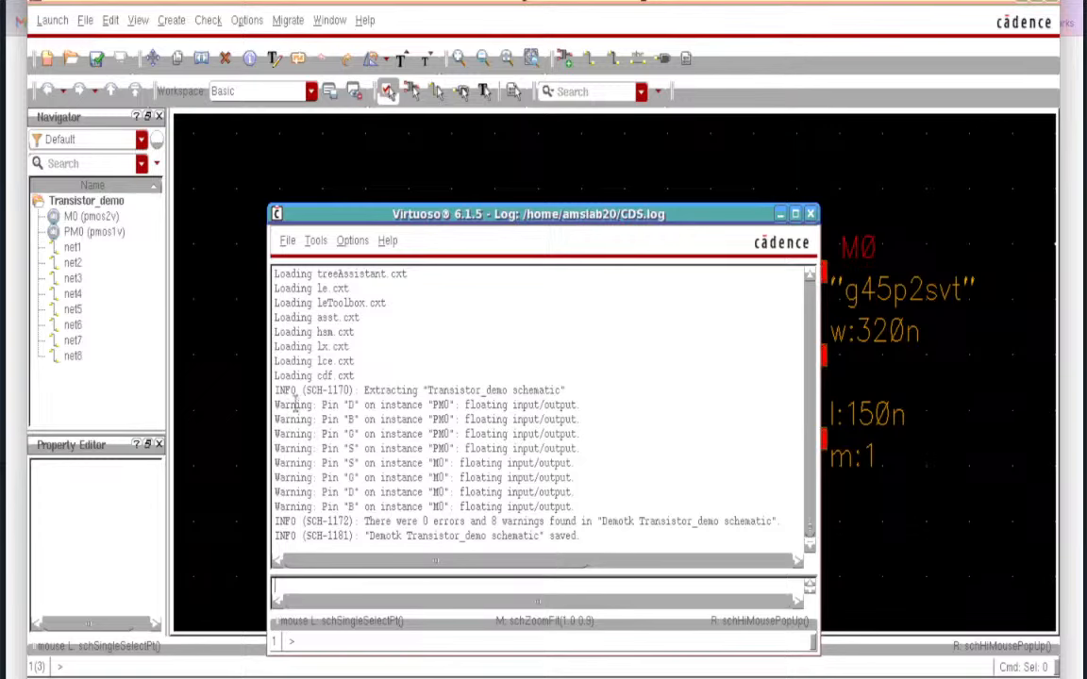
{"action": "left_click_drag", "start_coordinate": [297, 404], "coordinate": [303, 419]}
{"action": "left_click_drag", "start_coordinate": [351, 480], "coordinate": [361, 493]}
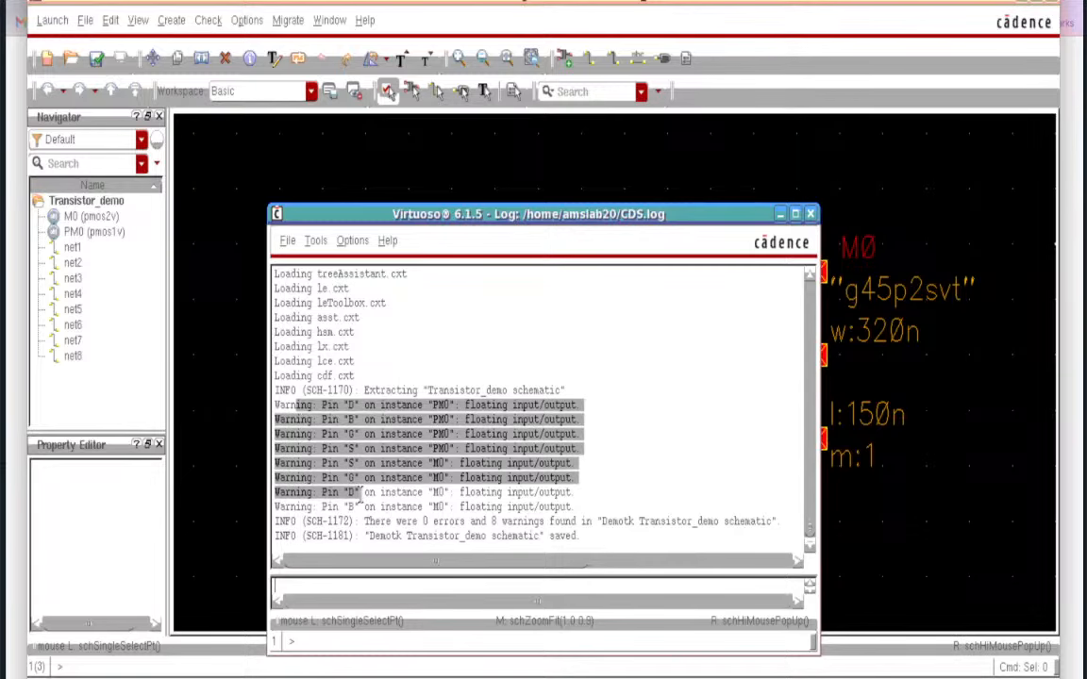
{"action": "left_click", "coordinate": [646, 437]}
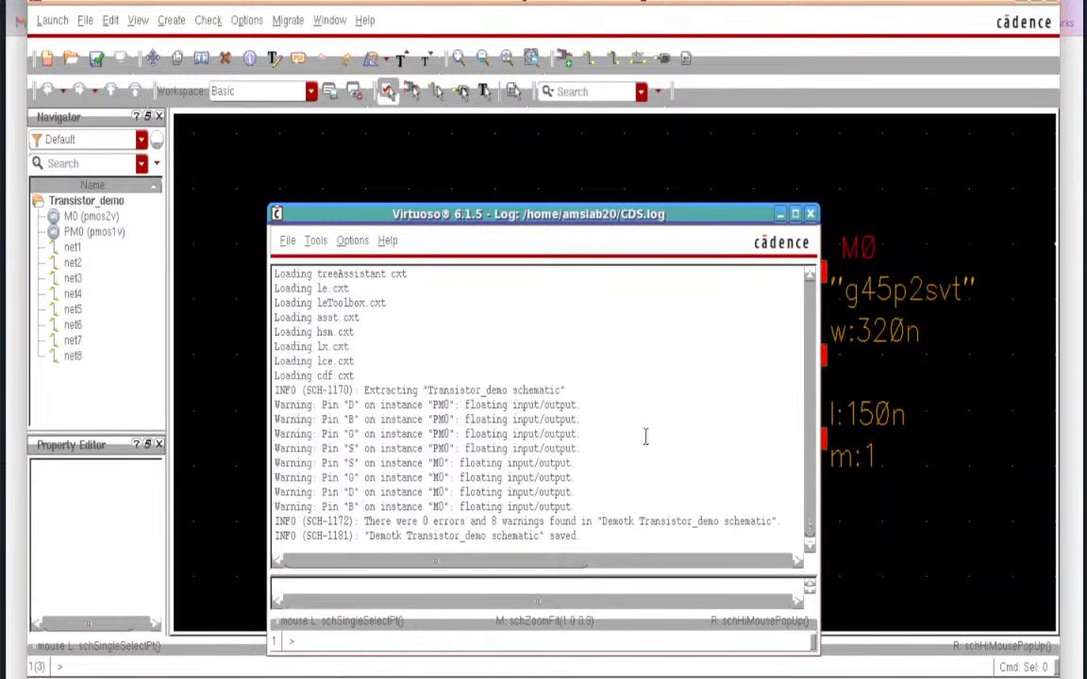
{"action": "left_click", "coordinate": [780, 215]}
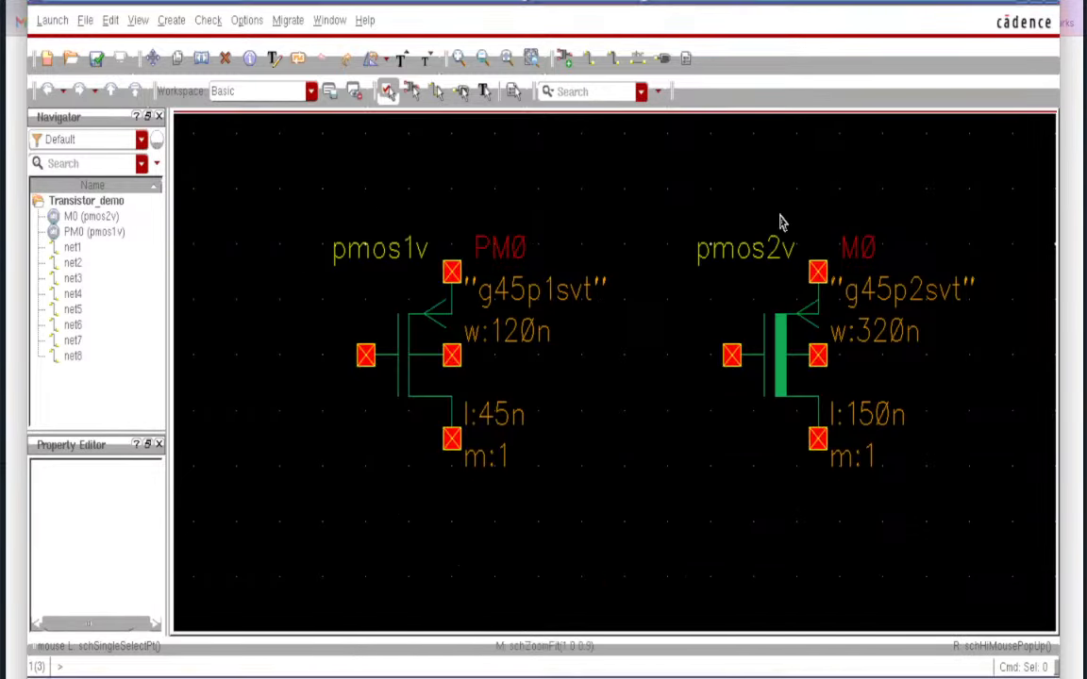
{"action": "left_click", "coordinate": [212, 22]}
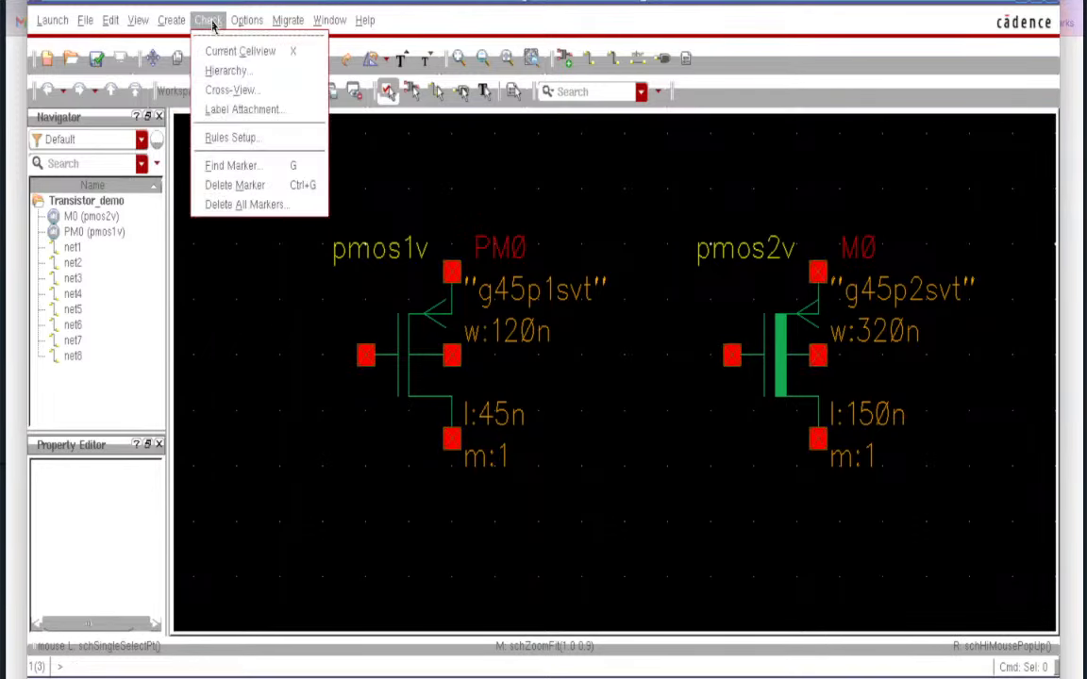
{"action": "left_click", "coordinate": [238, 172]}
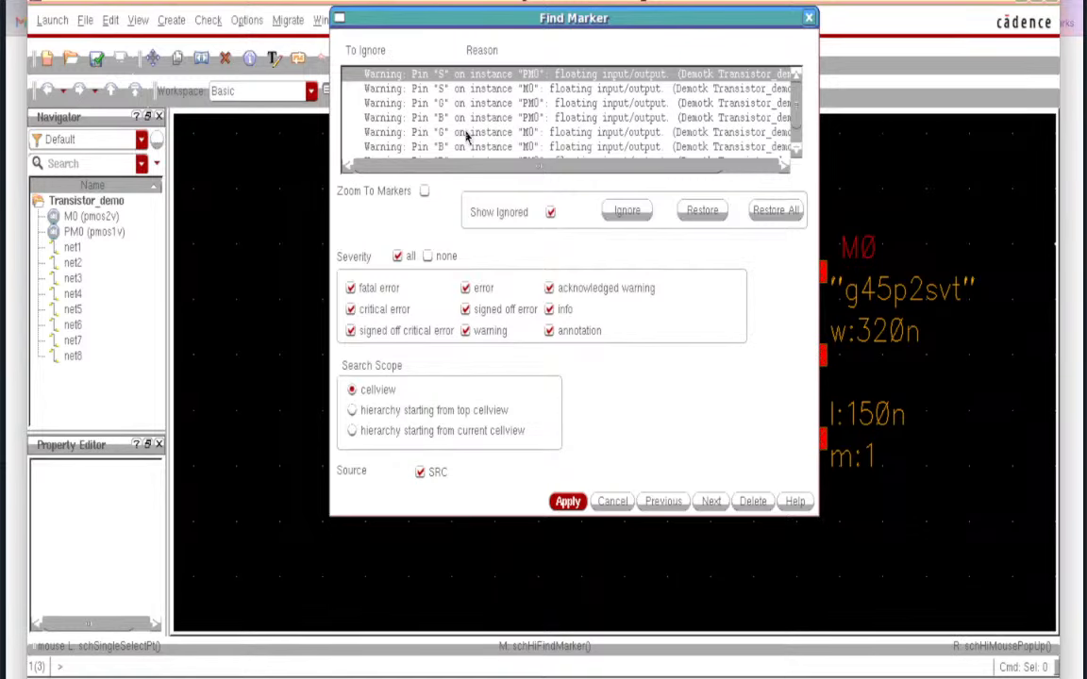
{"action": "left_click", "coordinate": [614, 503]}
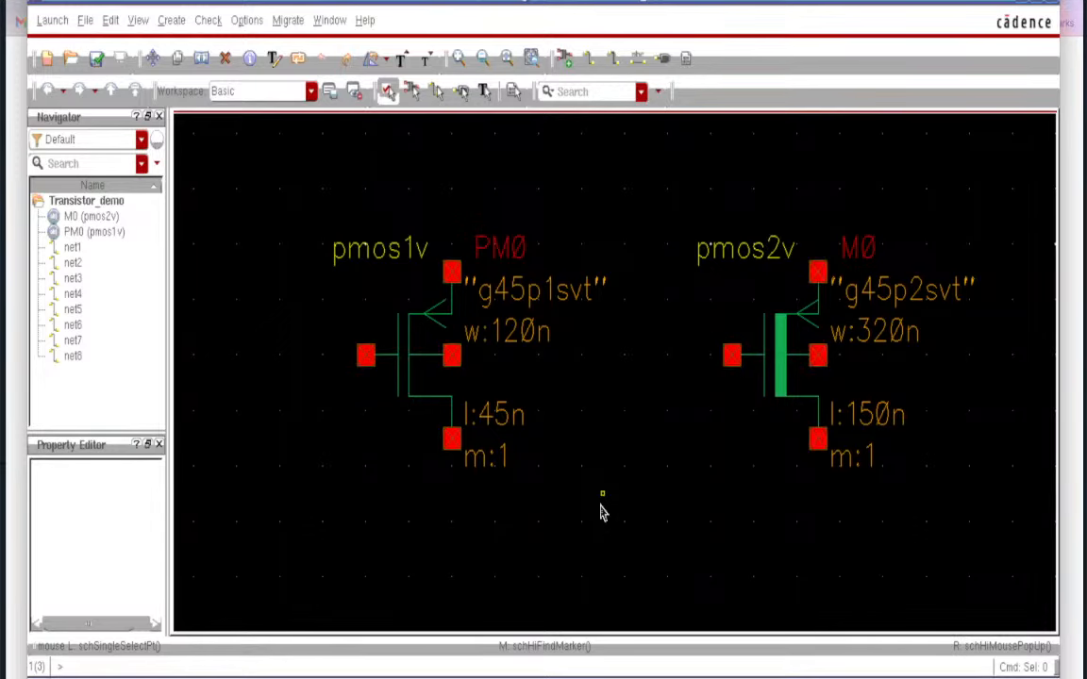
- Add pins D, S, G and B stacked in a column at the schematic's left
{"action": "key", "text": "p"}
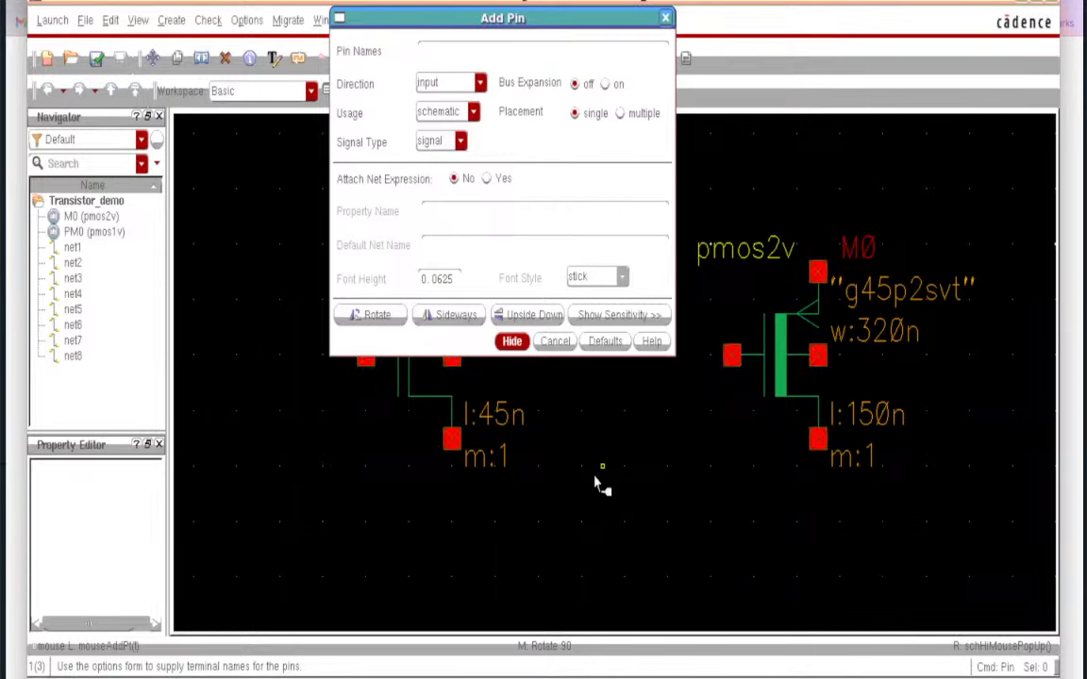
{"action": "type", "text": "D S G B"}
{"action": "left_click", "coordinate": [512, 342]}
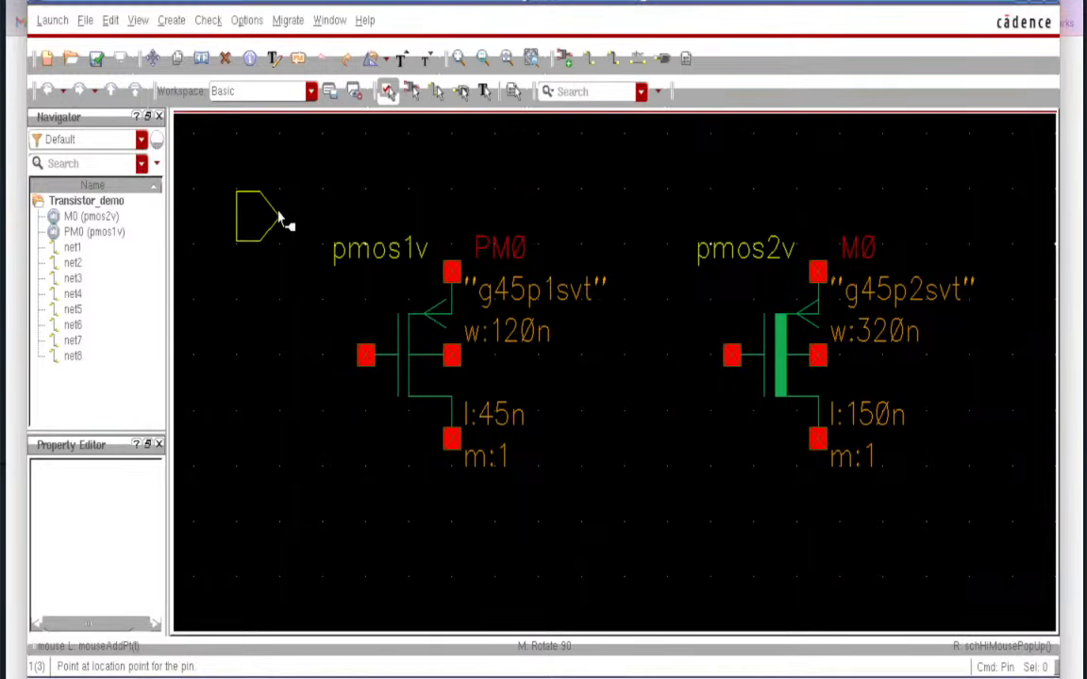
{"action": "left_click", "coordinate": [280, 217]}
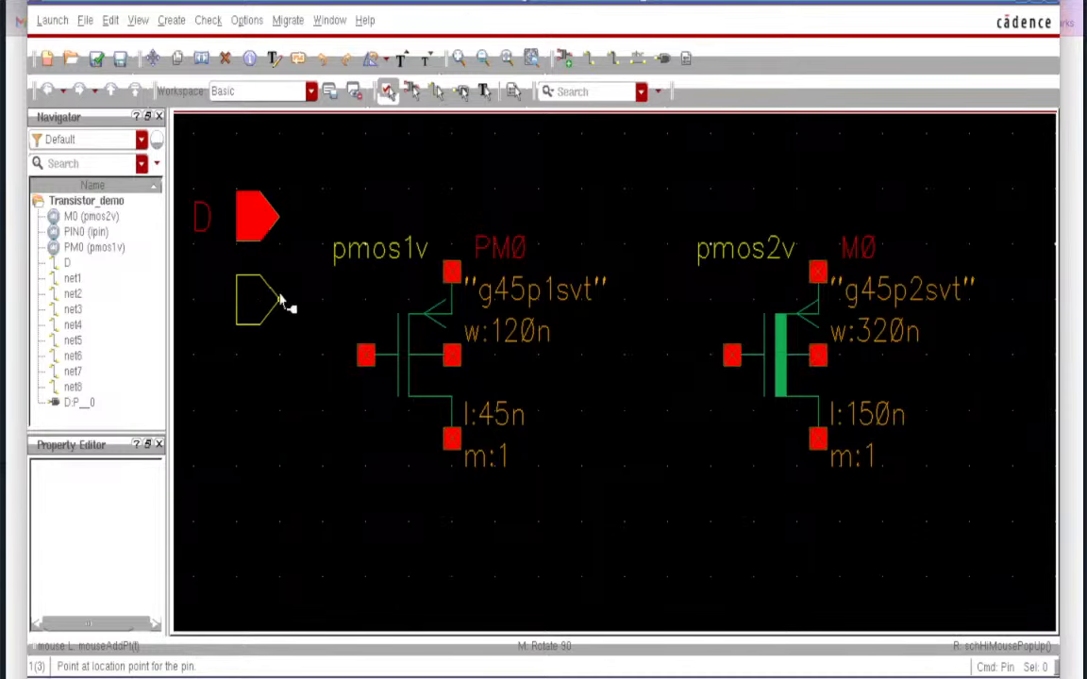
{"action": "left_click", "coordinate": [280, 300]}
{"action": "left_click", "coordinate": [277, 387]}
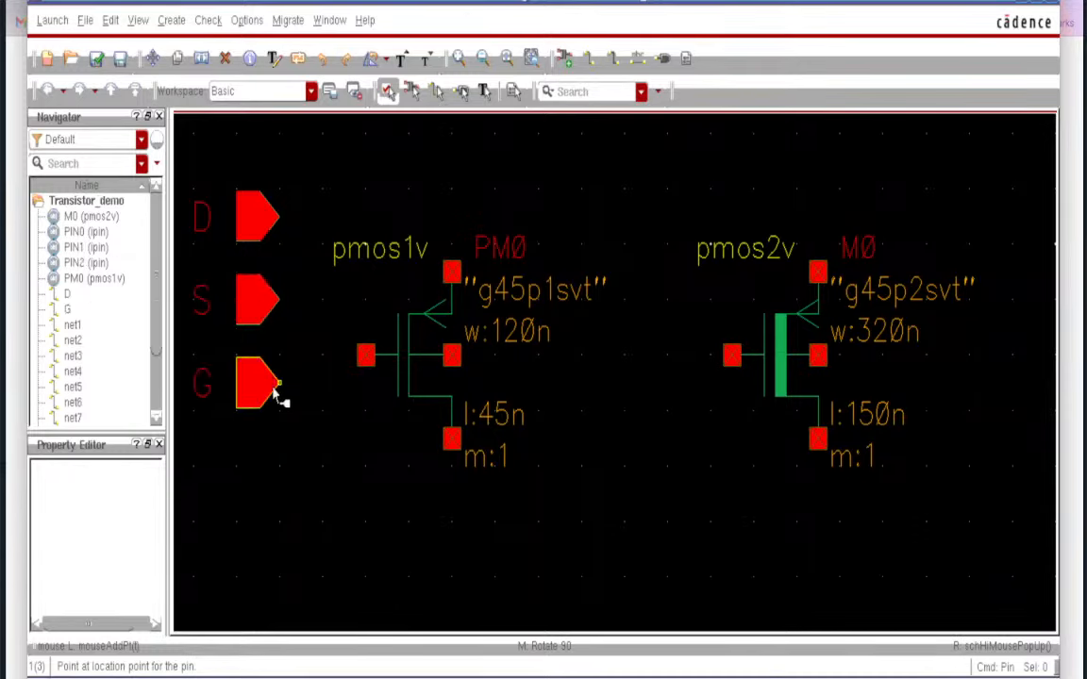
{"action": "left_click", "coordinate": [273, 474]}
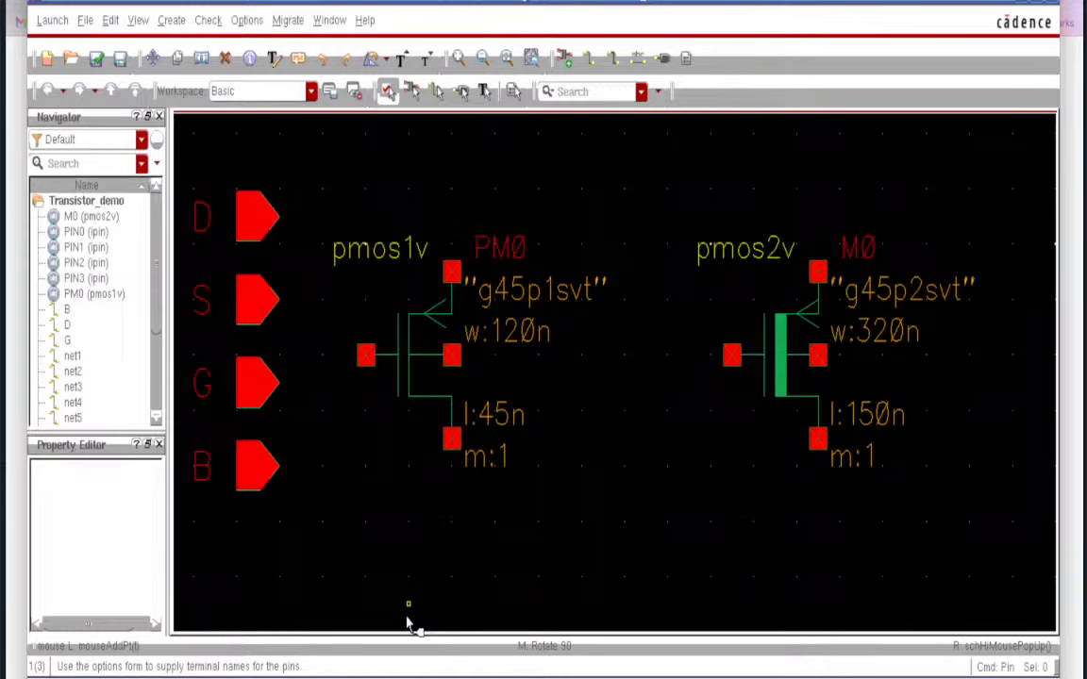
{"action": "key", "text": "Escape"}
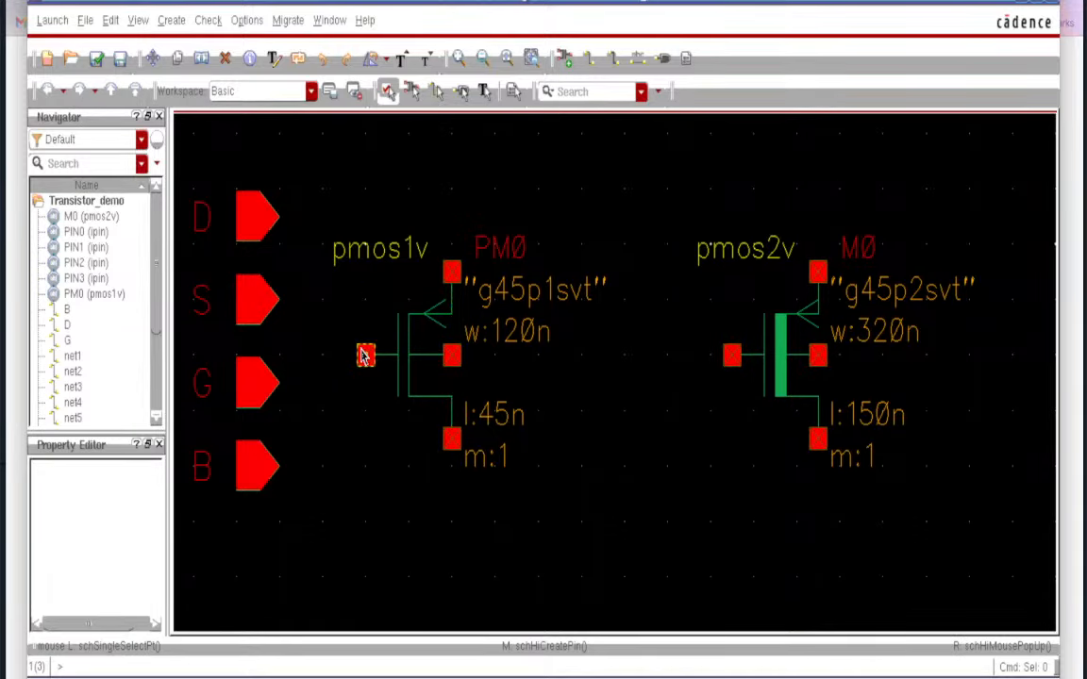
{"action": "left_click", "coordinate": [590, 59]}
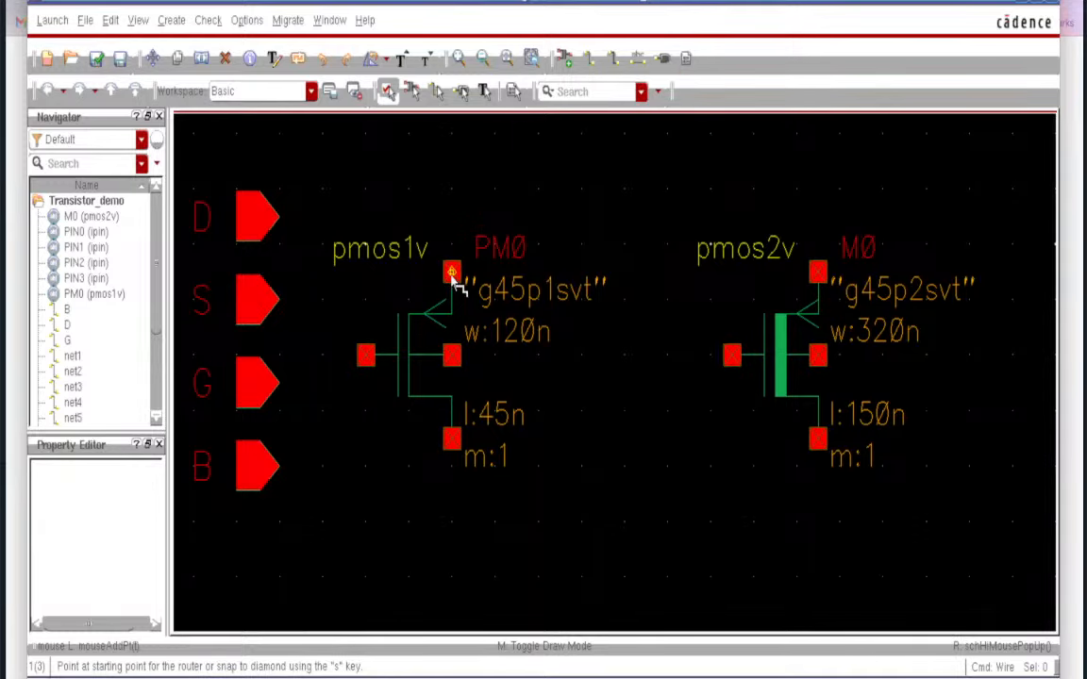
{"action": "left_click", "coordinate": [452, 274]}
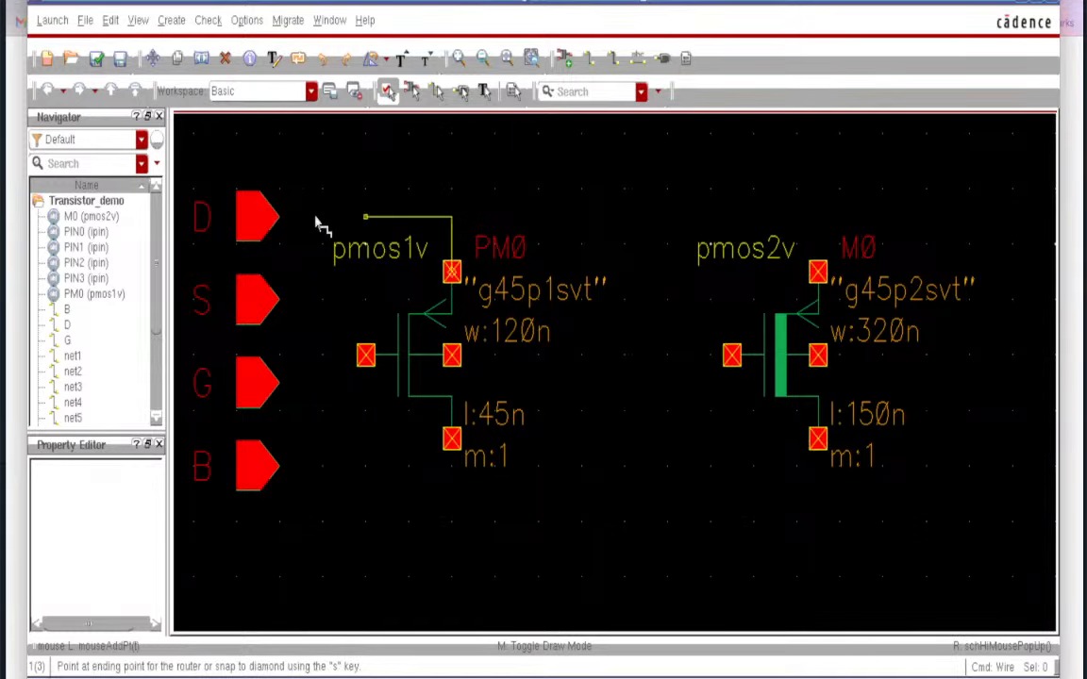
{"action": "left_click", "coordinate": [262, 220]}
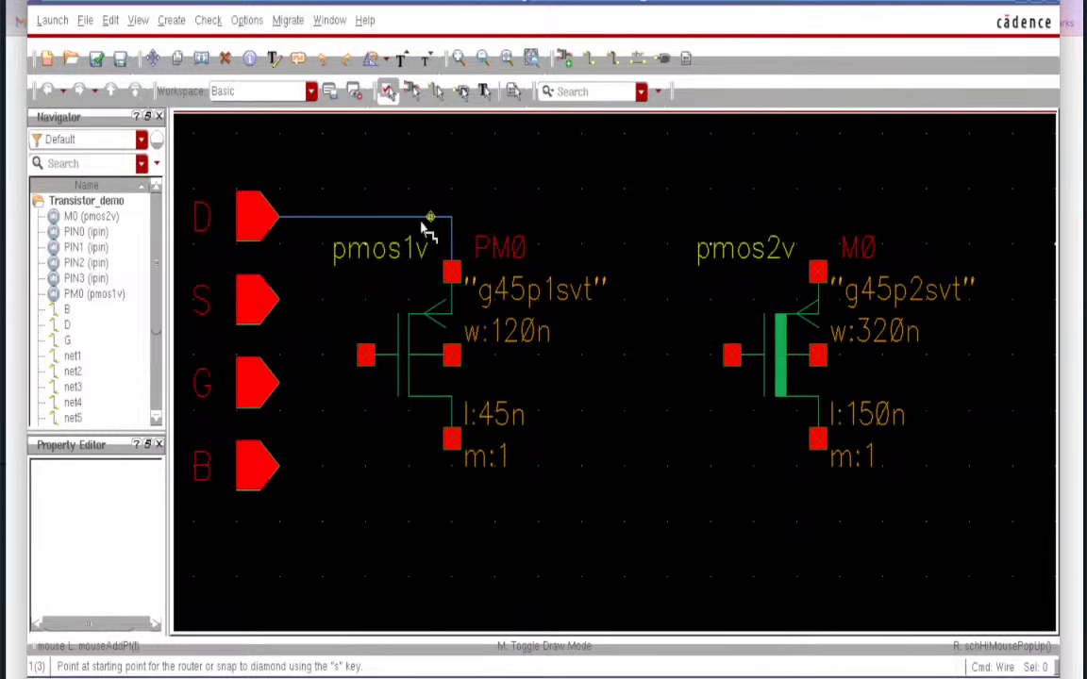
{"action": "key", "text": "Escape"}
{"action": "left_click", "coordinate": [225, 58]}
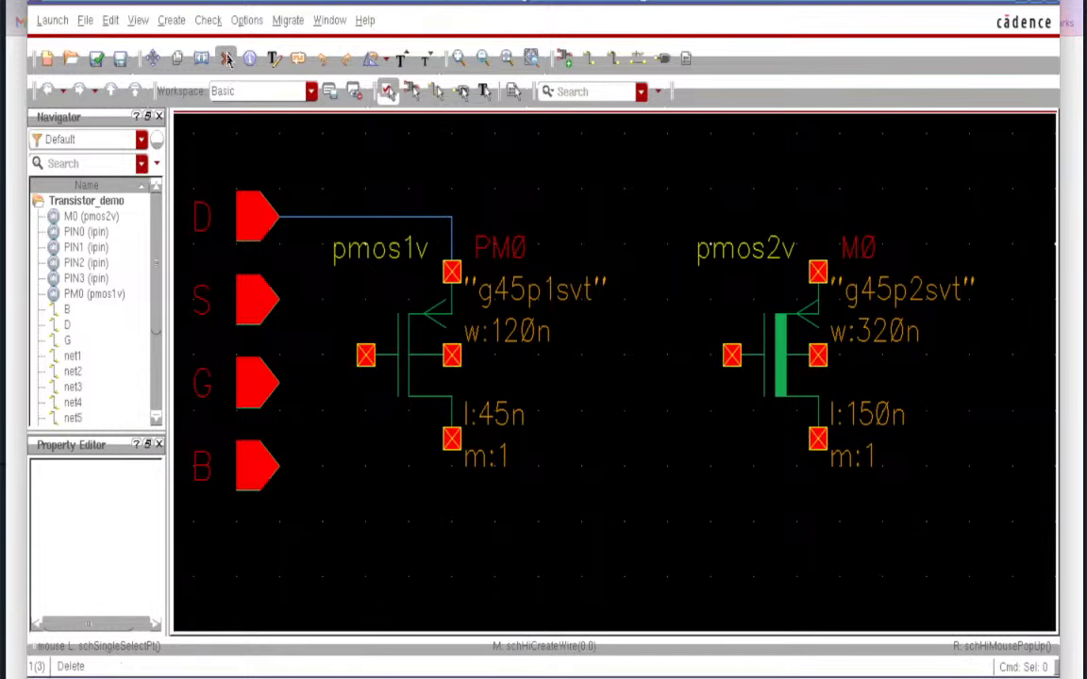
{"action": "left_click", "coordinate": [360, 222]}
{"action": "left_click", "coordinate": [452, 238]}
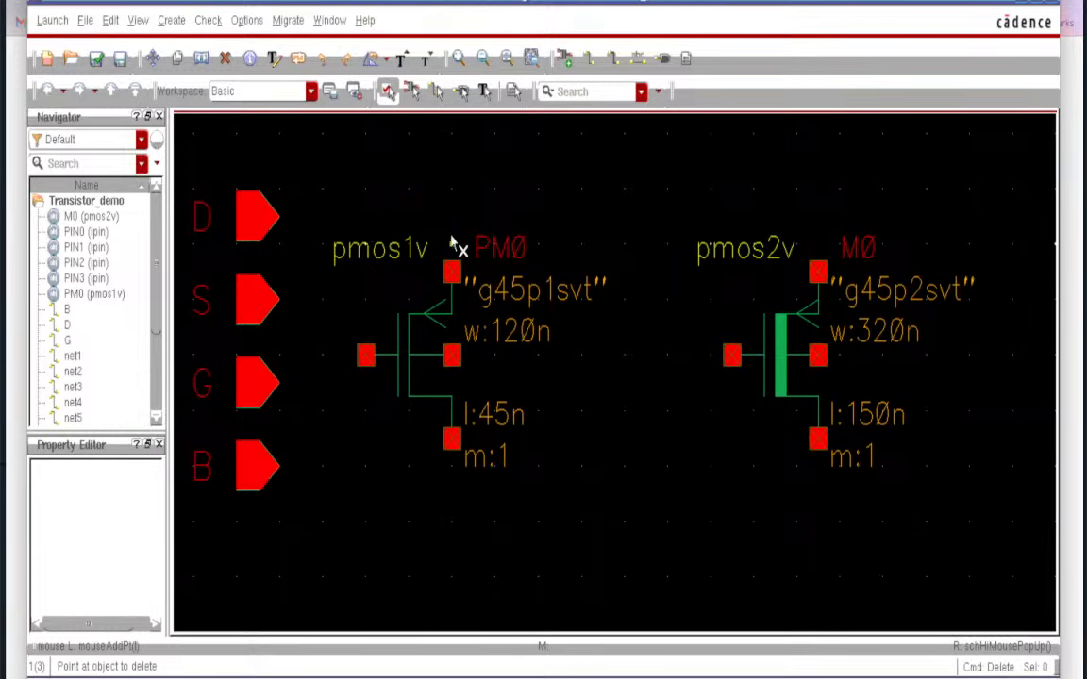
{"action": "key", "text": "Escape"}
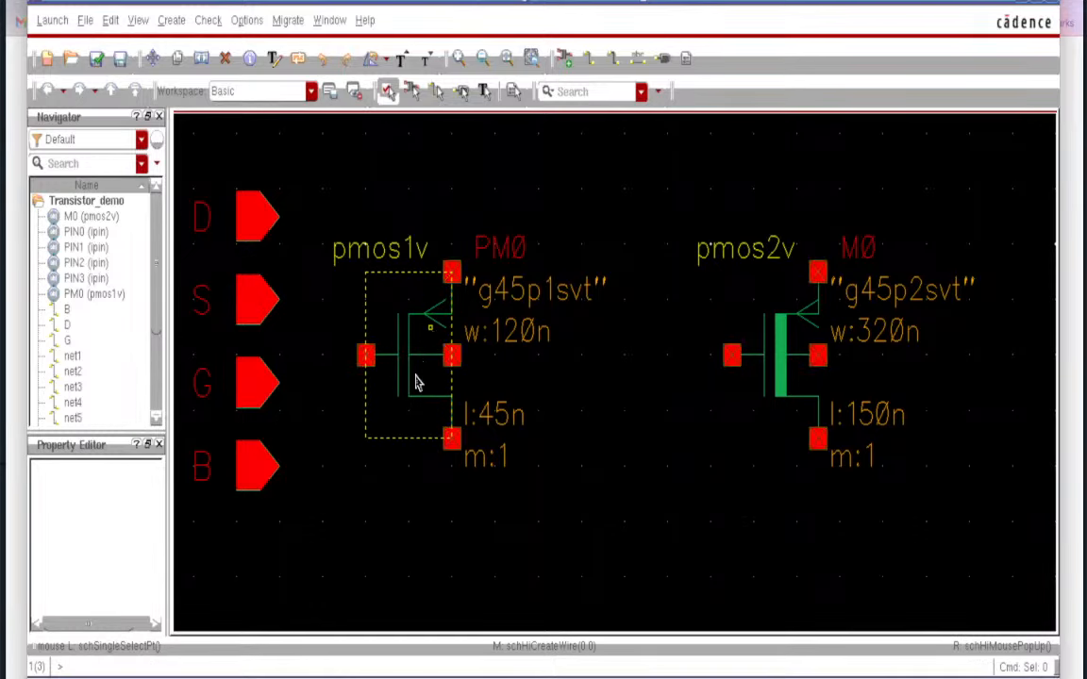
{"action": "left_click", "coordinate": [412, 370]}
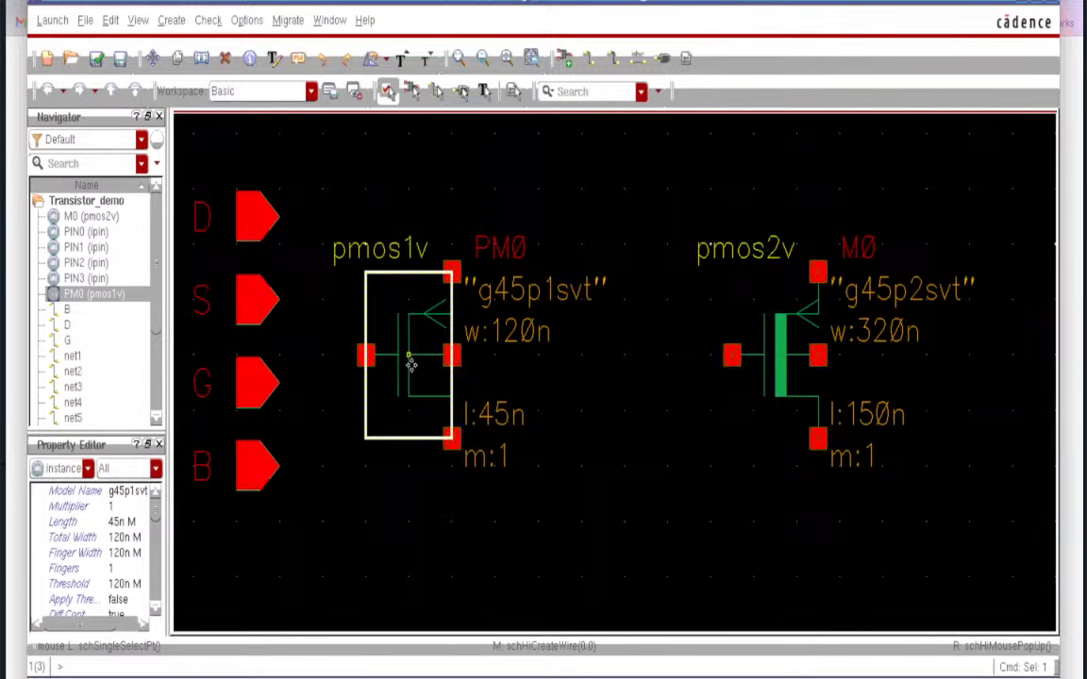
{"action": "right_click", "coordinate": [411, 371]}
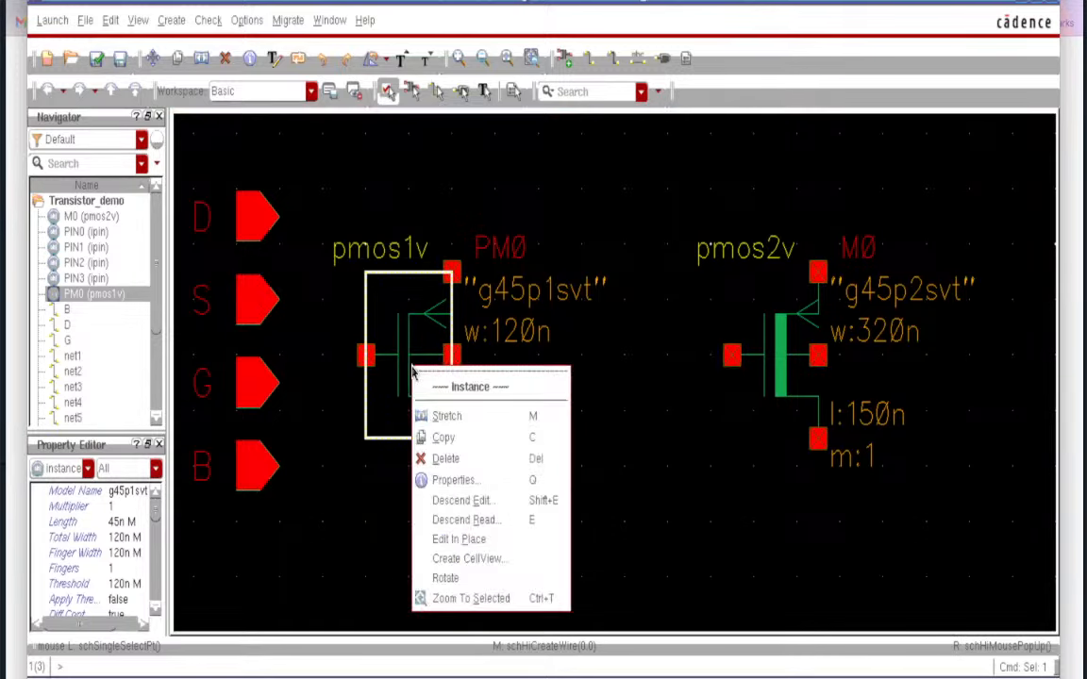
{"action": "left_click", "coordinate": [458, 523]}
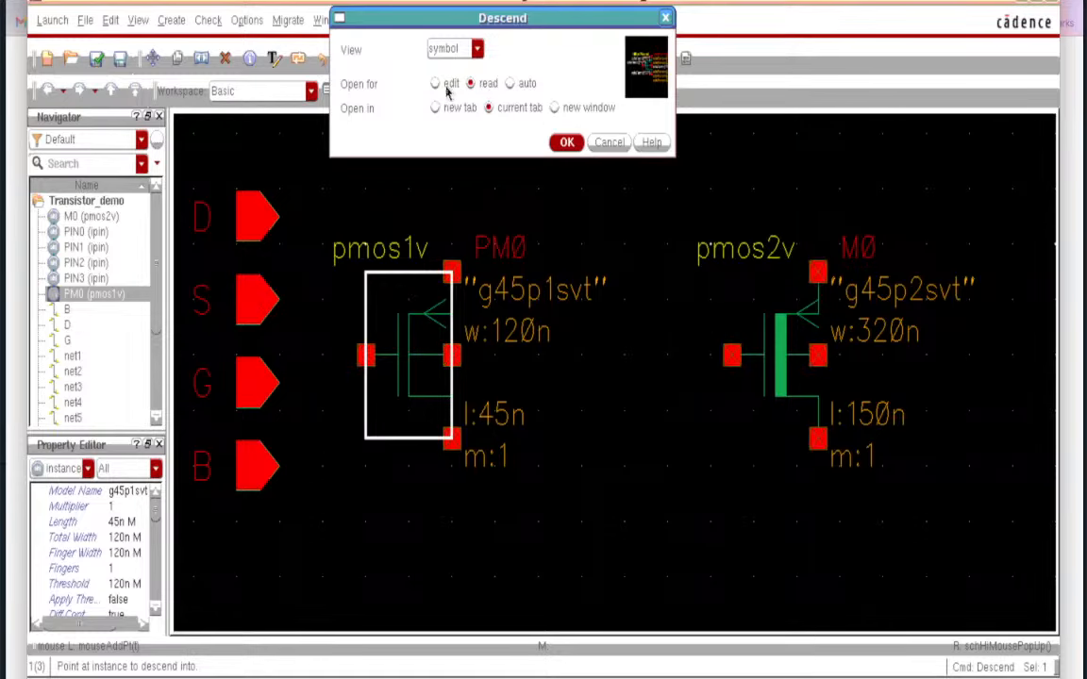
{"action": "left_click", "coordinate": [565, 141]}
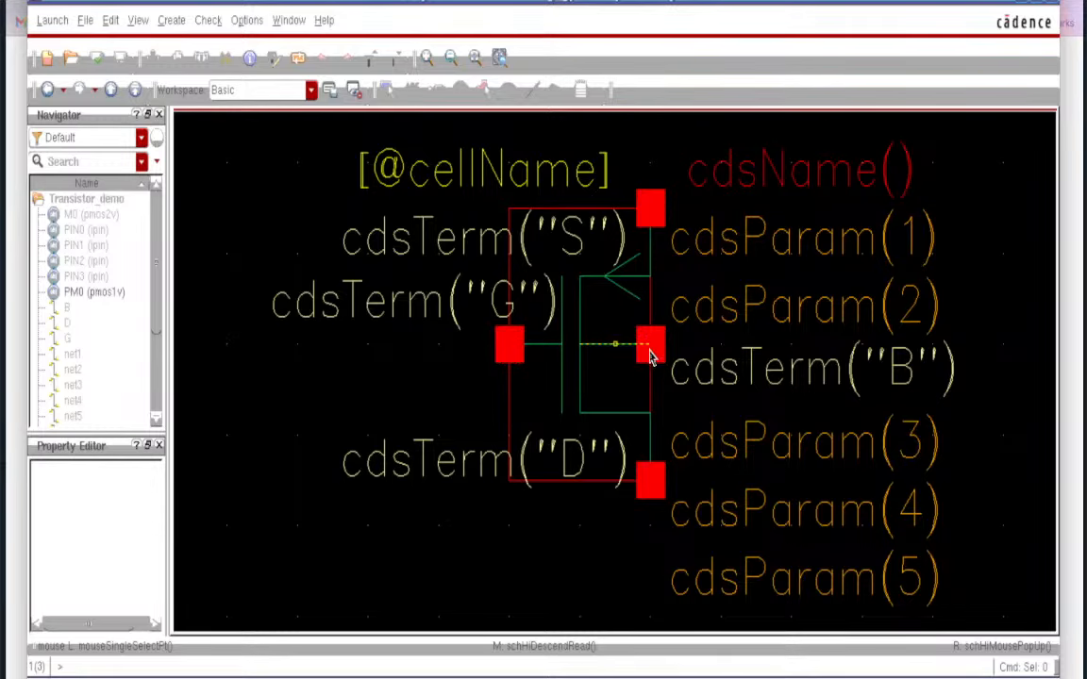
{"action": "right_click", "coordinate": [455, 371]}
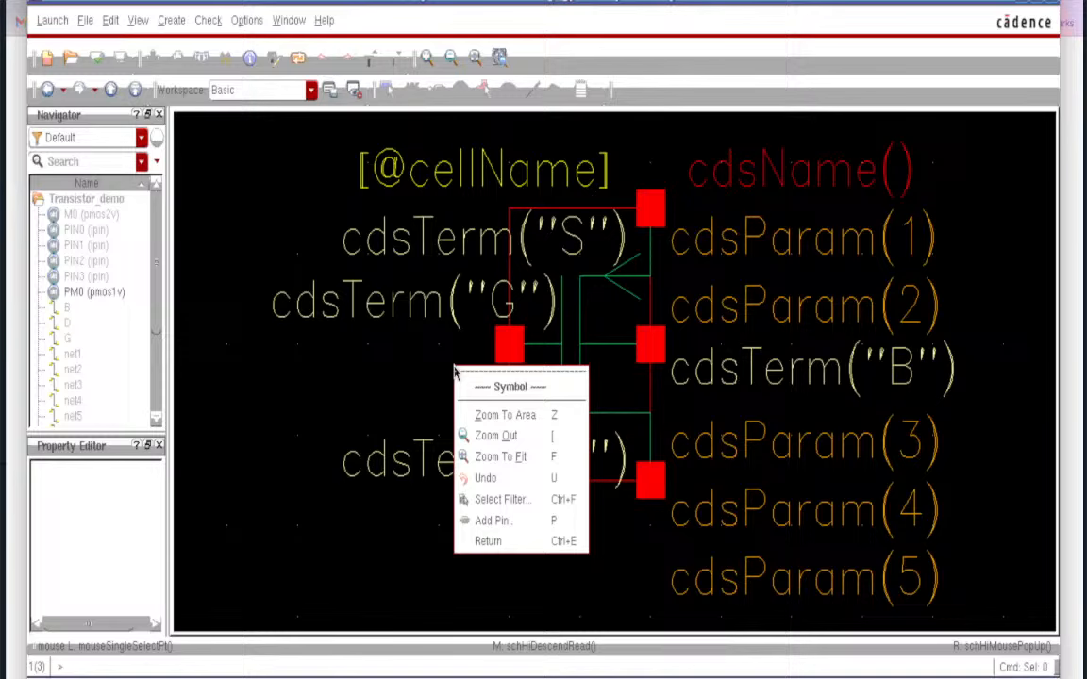
{"action": "left_click", "coordinate": [504, 548]}
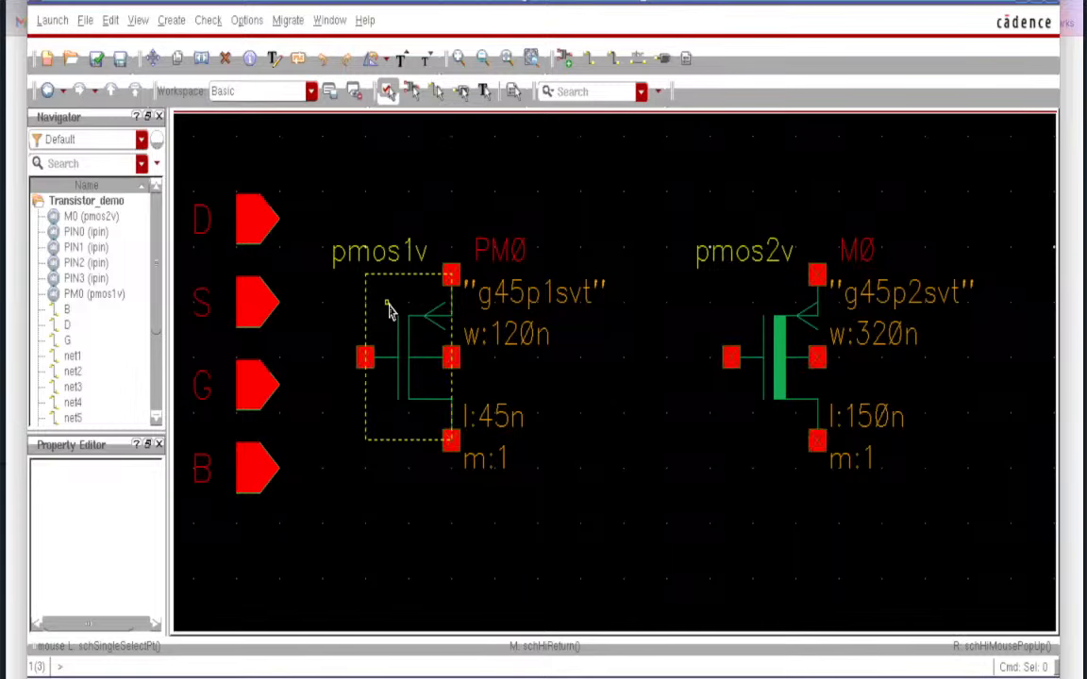
- Wire PM0's gate to pin G and pin S to PM0's top terminal
{"action": "key", "text": "w"}
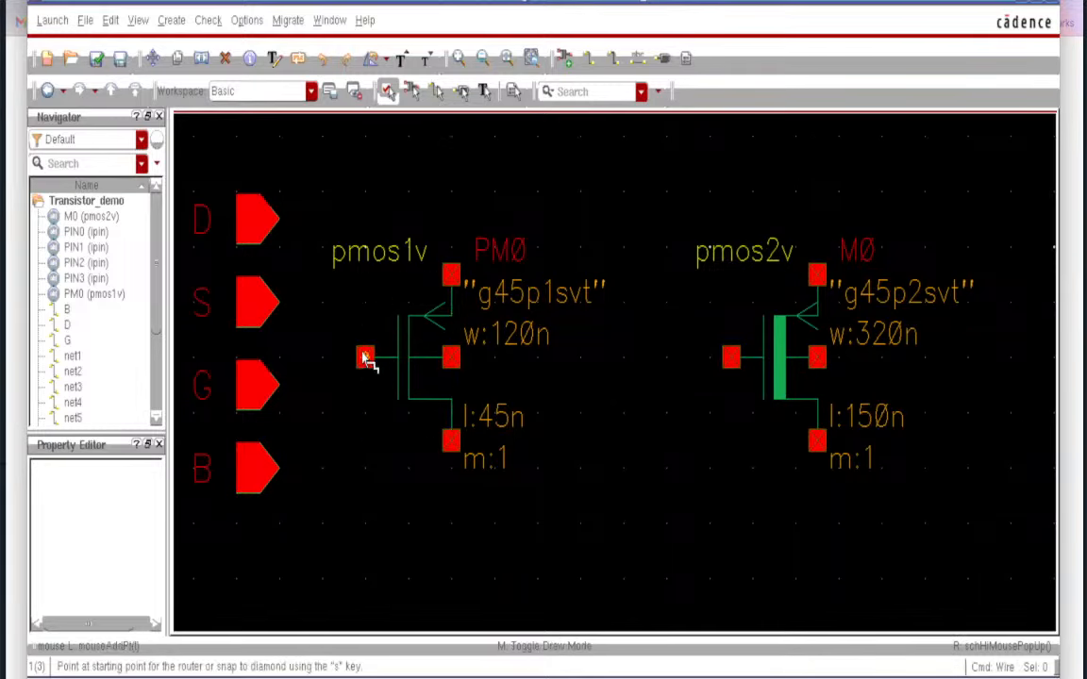
{"action": "left_click", "coordinate": [364, 357]}
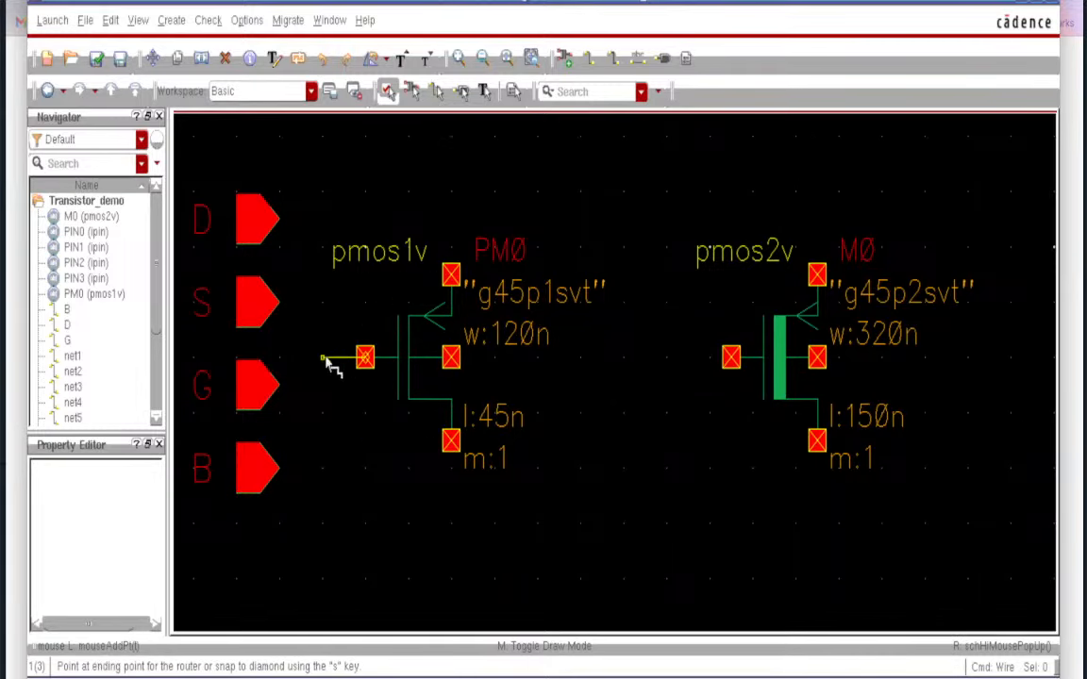
{"action": "left_click", "coordinate": [264, 389]}
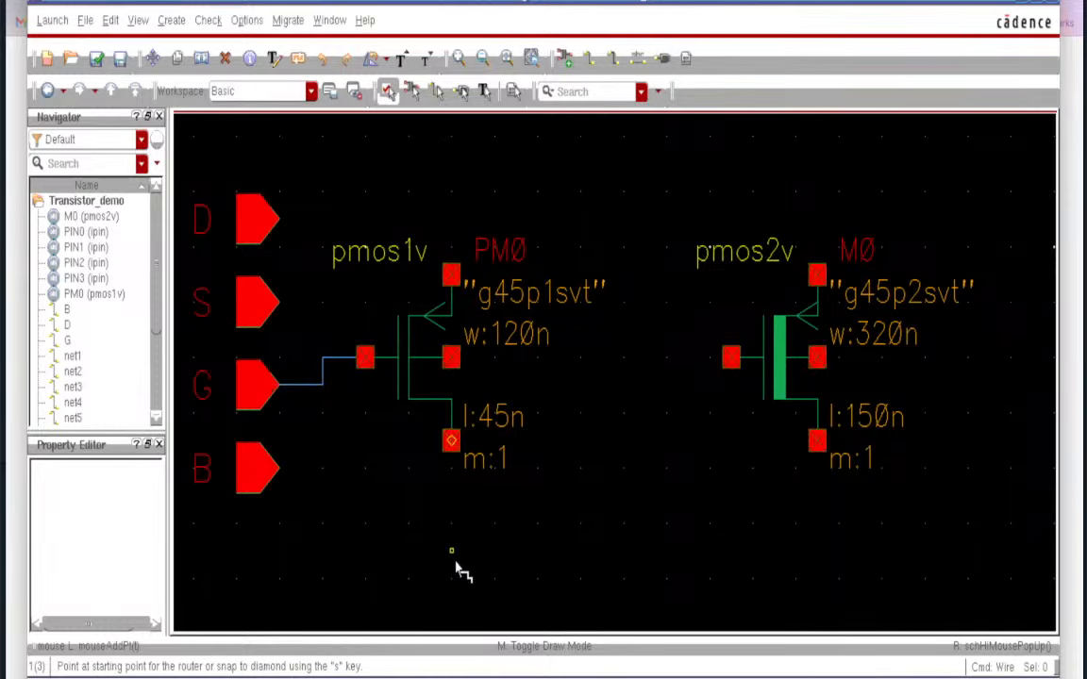
{"action": "key", "text": "Escape"}
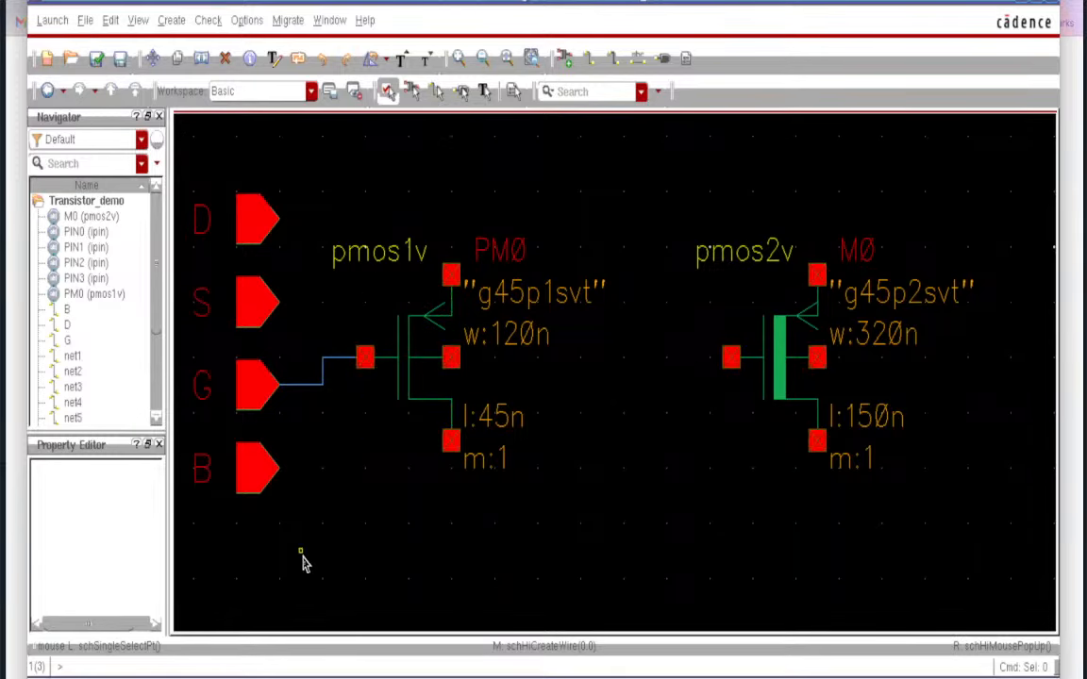
{"action": "key", "text": "w"}
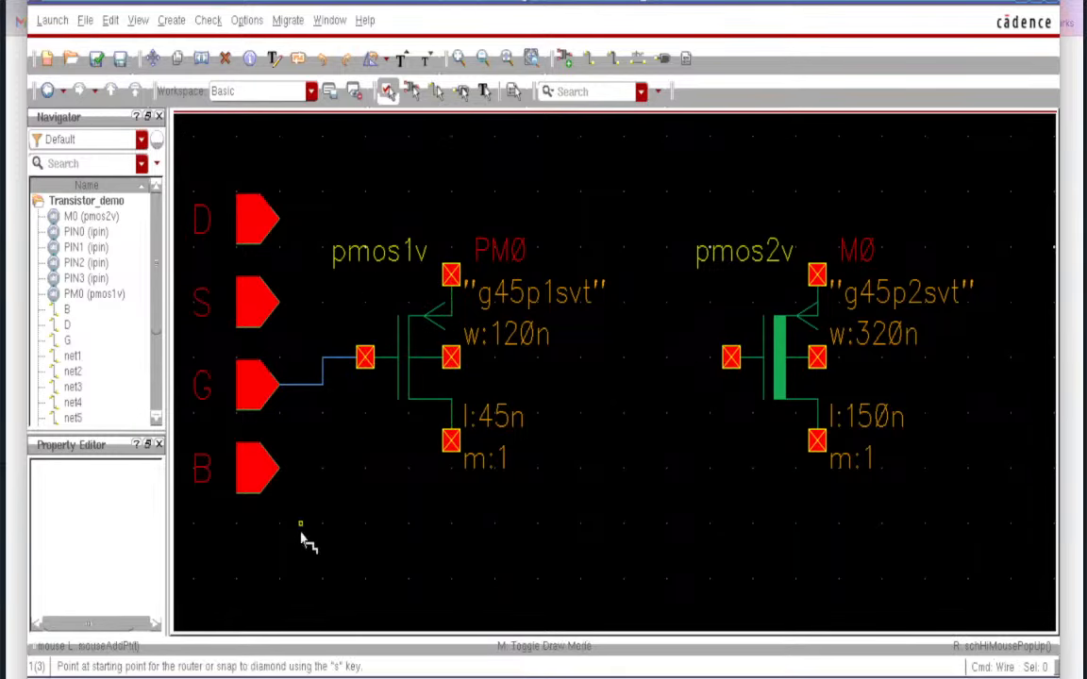
{"action": "left_click", "coordinate": [260, 309]}
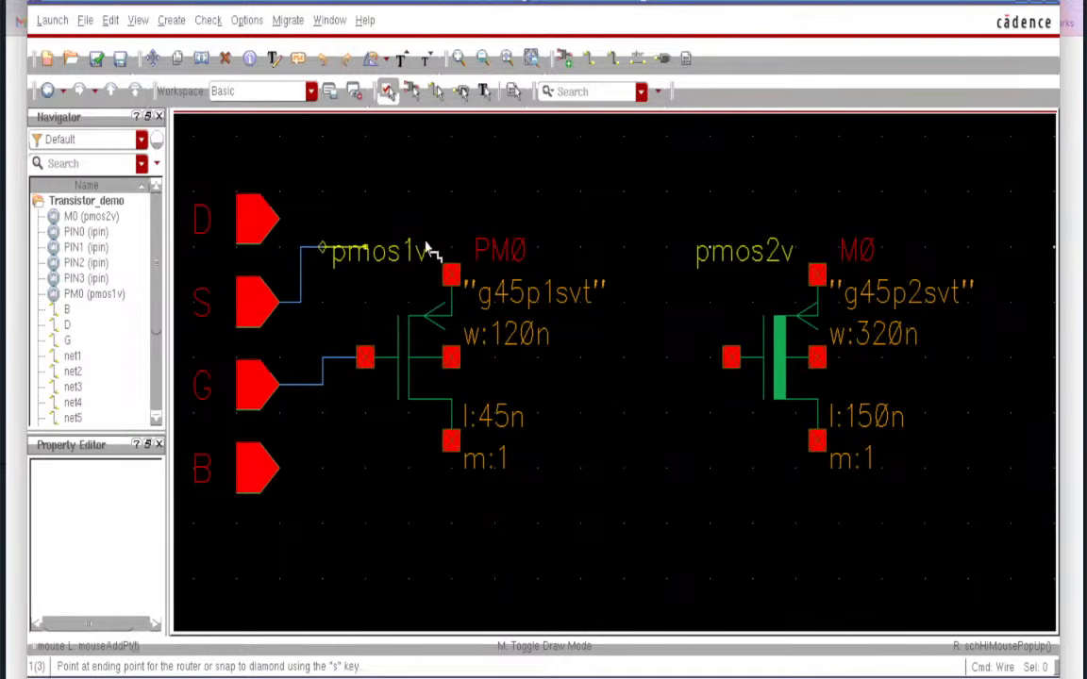
{"action": "left_click", "coordinate": [452, 278]}
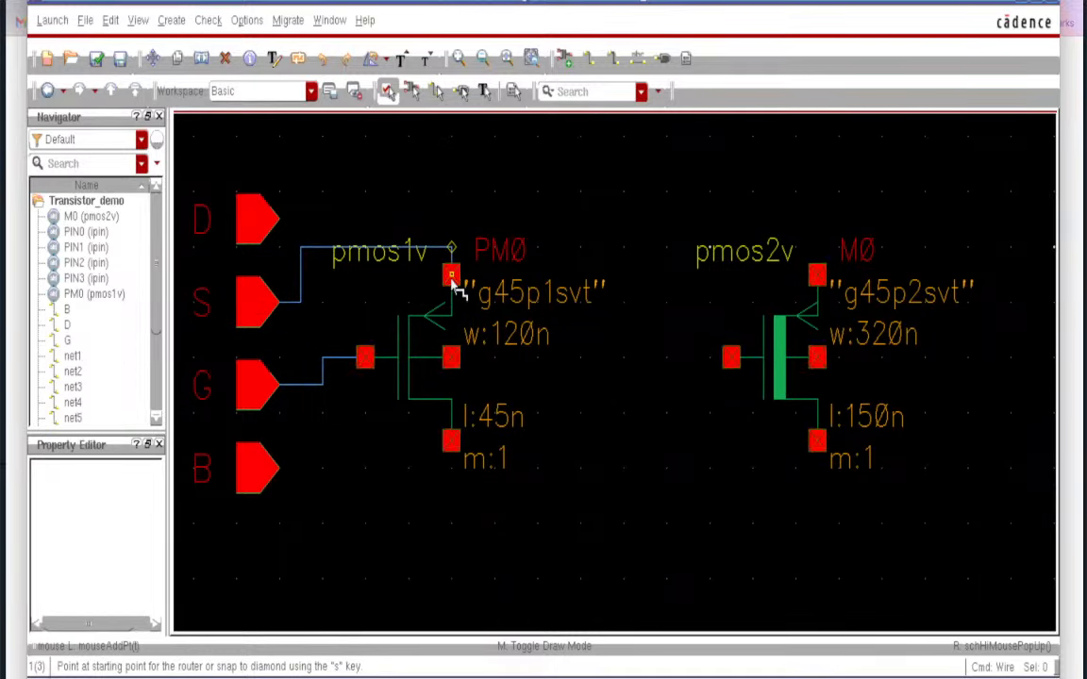
{"action": "key", "text": "Escape"}
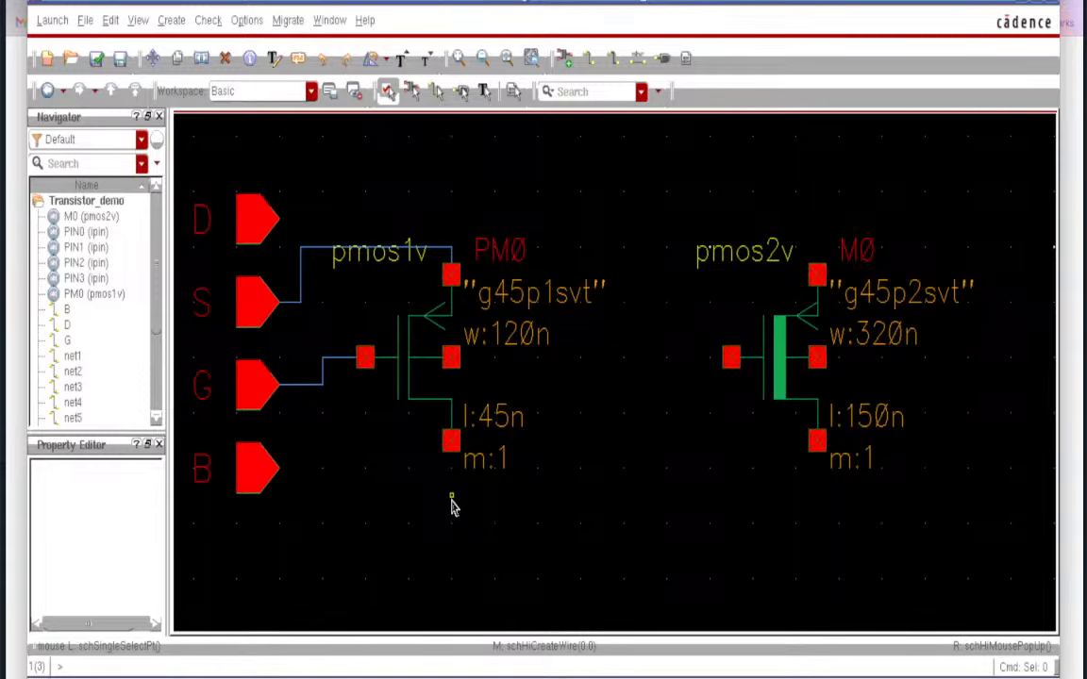
- Draw loose wire stubs from PM0's bottom and middle (bulk) terminals
{"action": "key", "text": "w"}
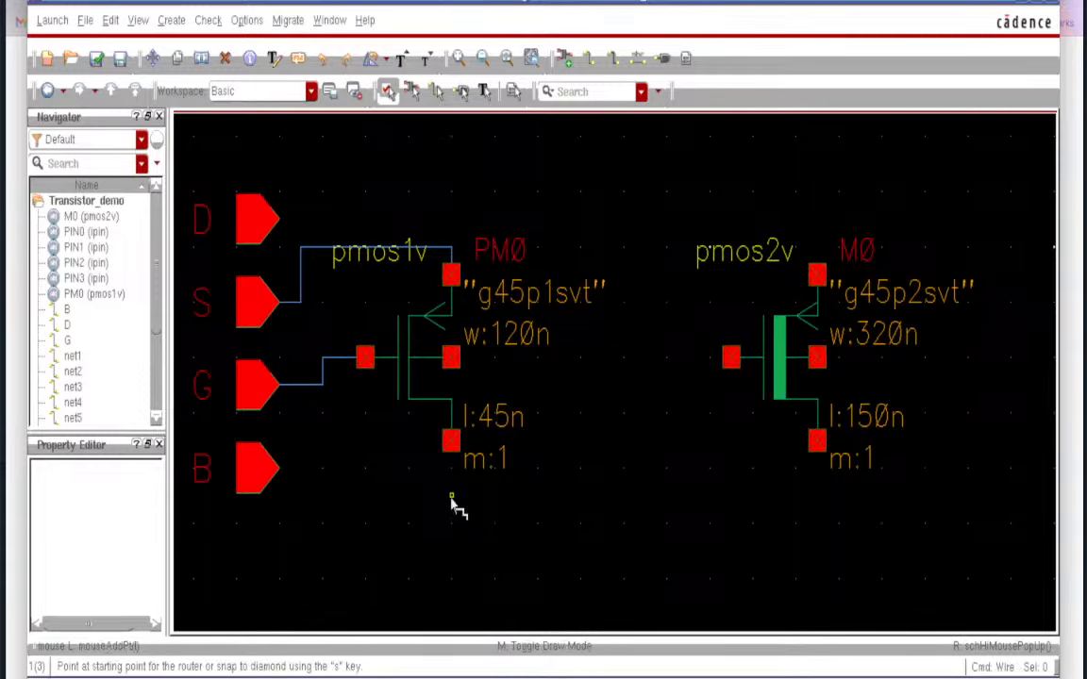
{"action": "left_click", "coordinate": [453, 446]}
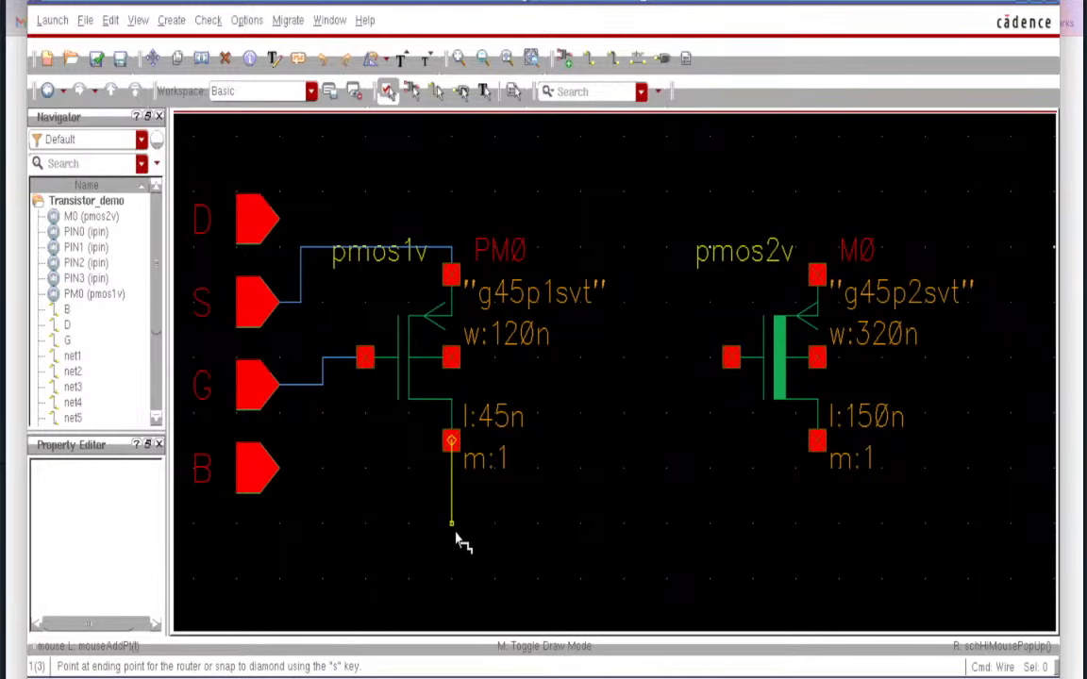
{"action": "double_click", "coordinate": [460, 536]}
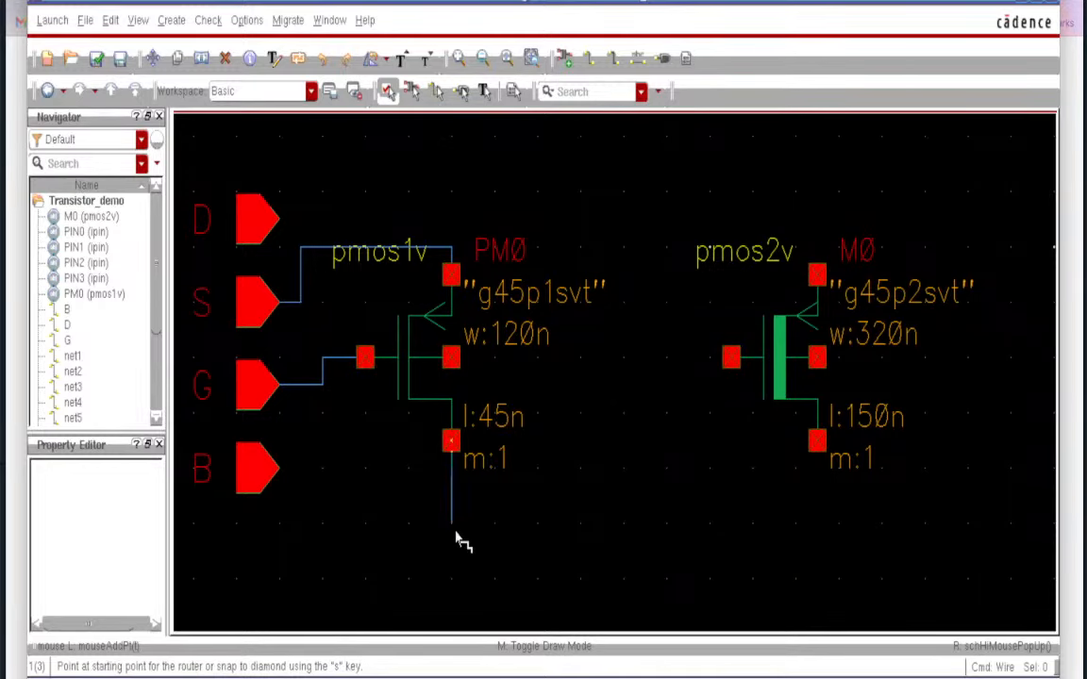
{"action": "left_click", "coordinate": [454, 362]}
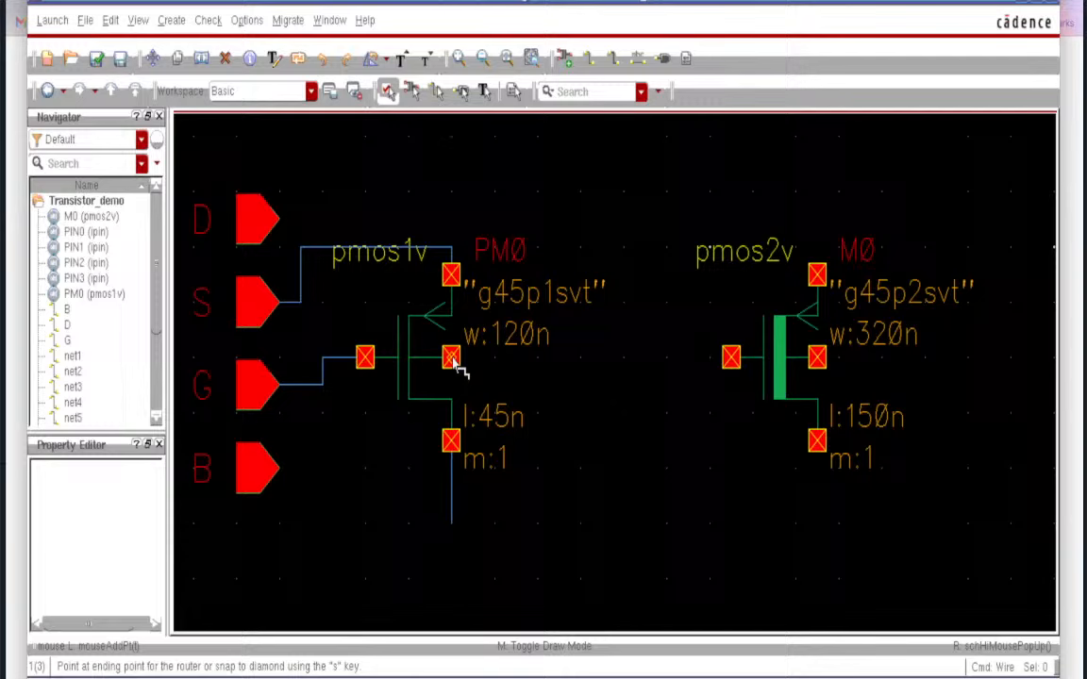
{"action": "double_click", "coordinate": [571, 373]}
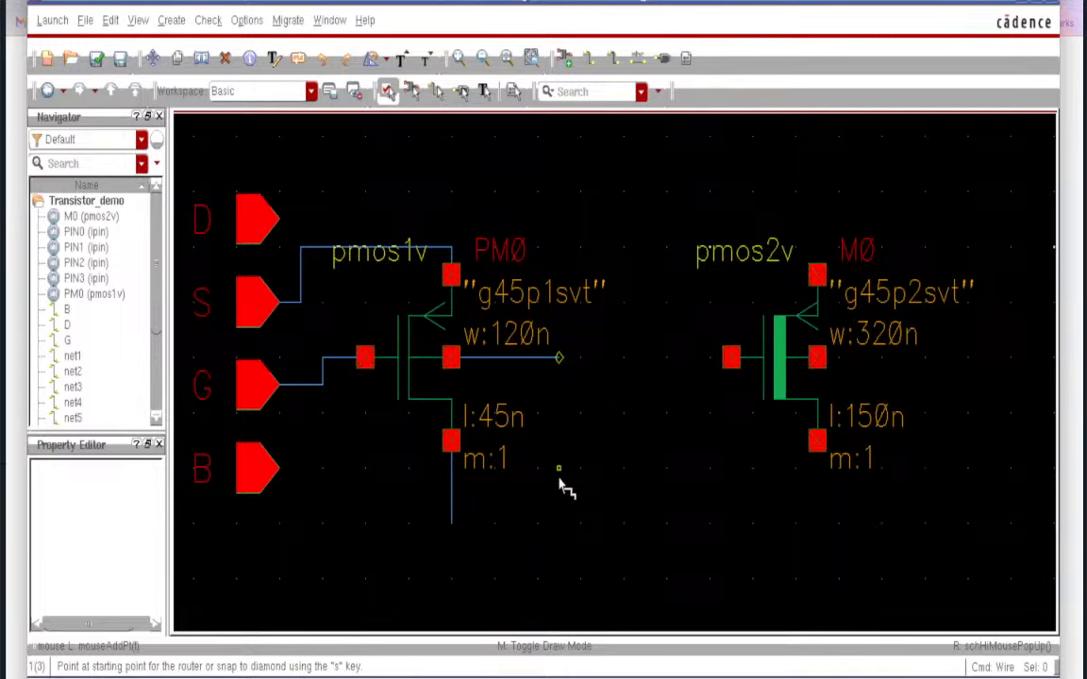
{"action": "key", "text": "Escape"}
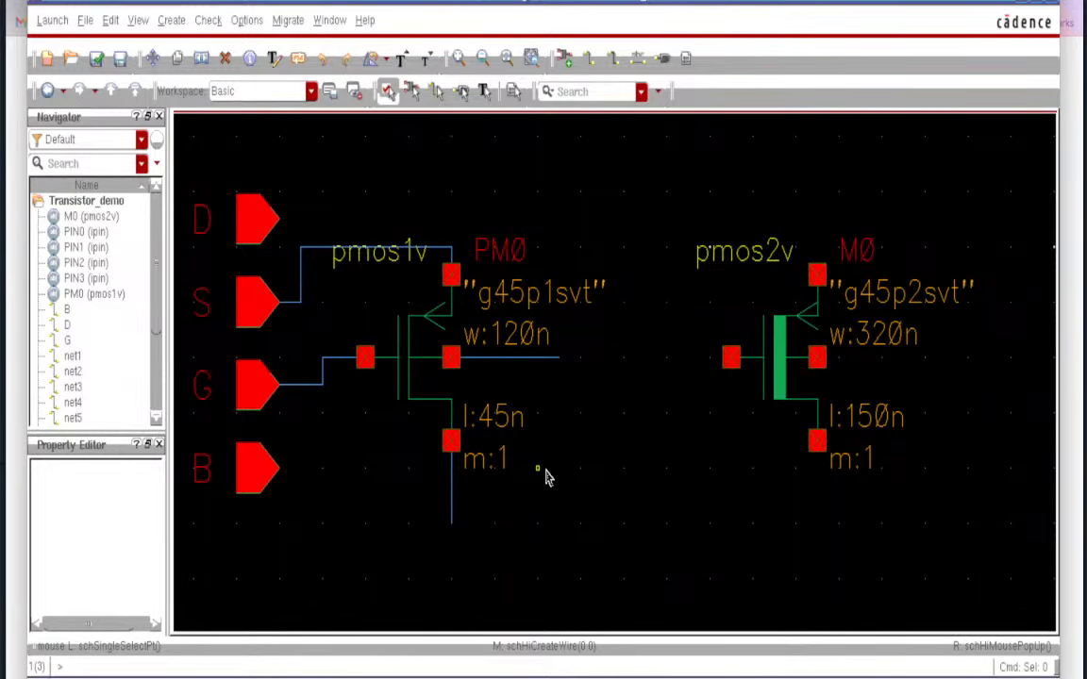
- Name PM0's bulk stub B and rotated bottom stub D, then check and save (0 errors, 4 warnings)
{"action": "key", "text": "l"}
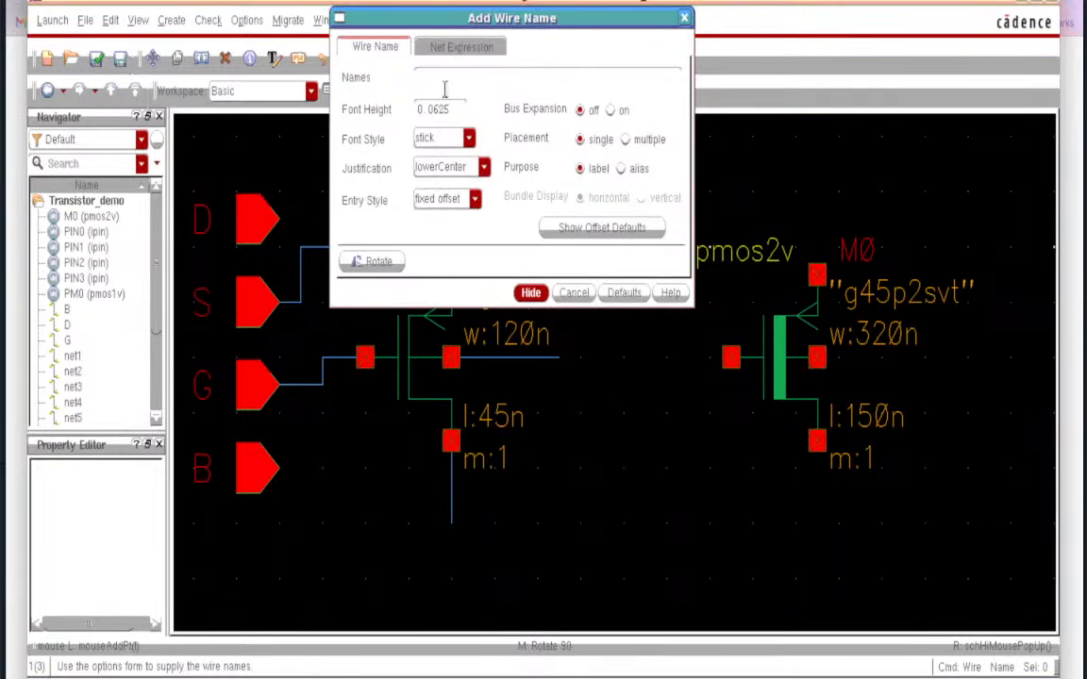
{"action": "type", "text": "B D"}
{"action": "left_click", "coordinate": [530, 292]}
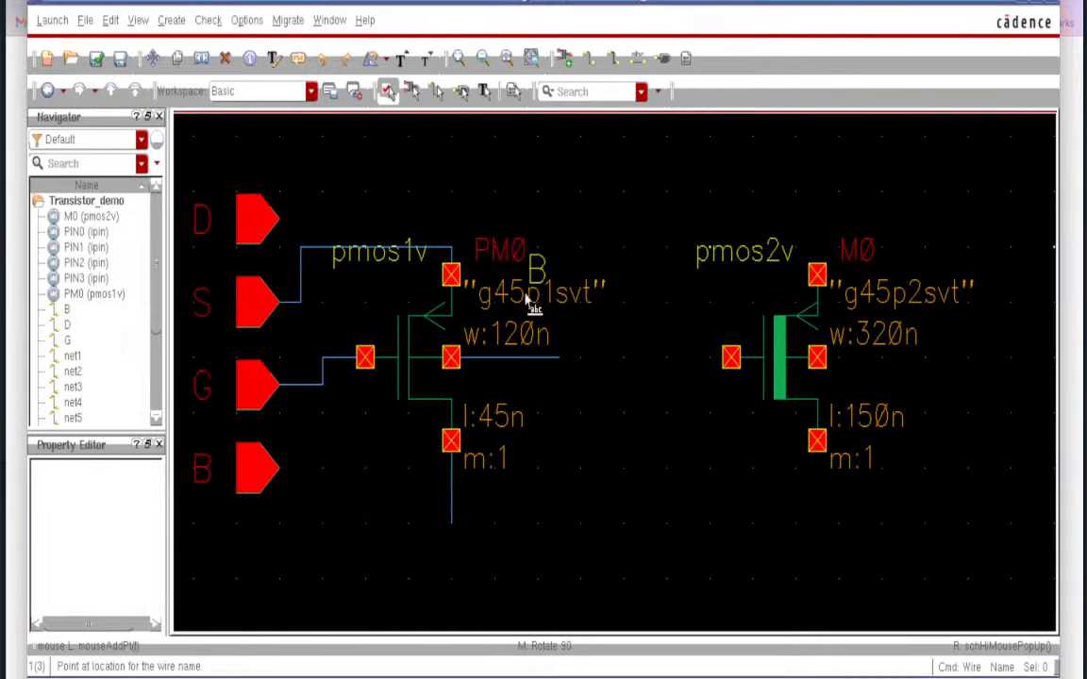
{"action": "left_click", "coordinate": [538, 364]}
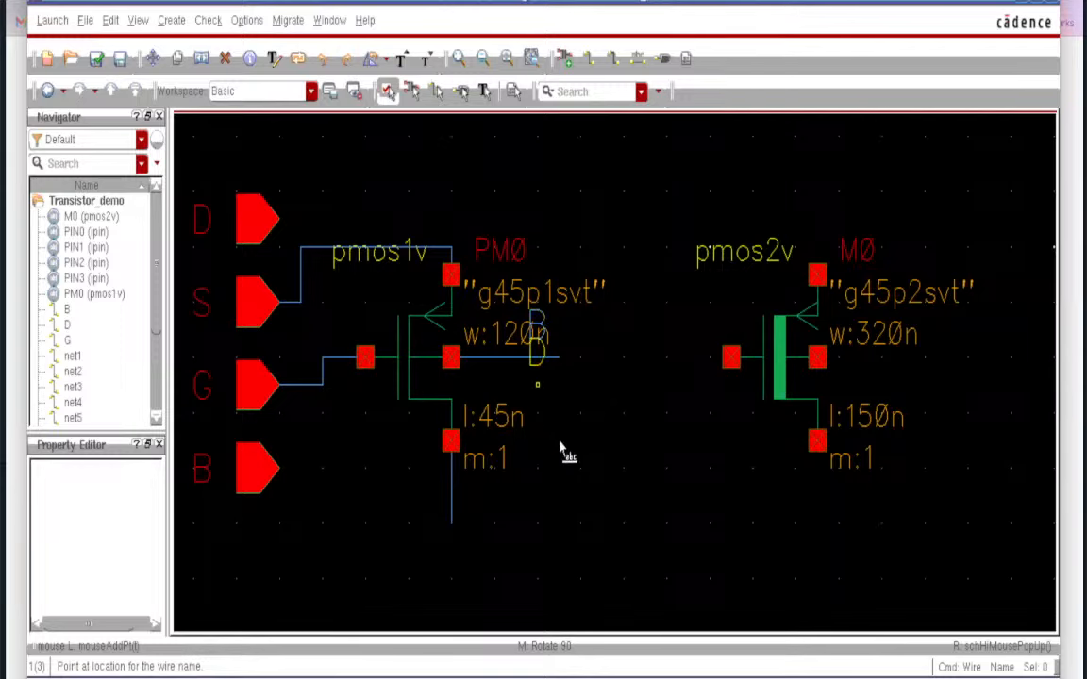
{"action": "middle_click", "coordinate": [457, 504]}
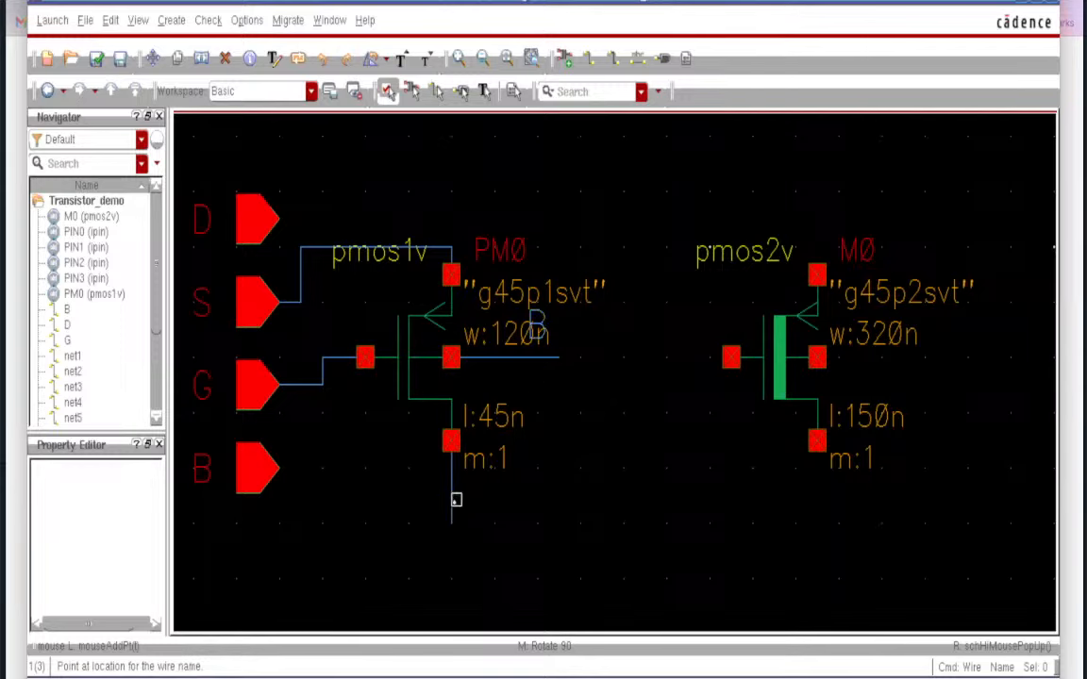
{"action": "left_click", "coordinate": [456, 502]}
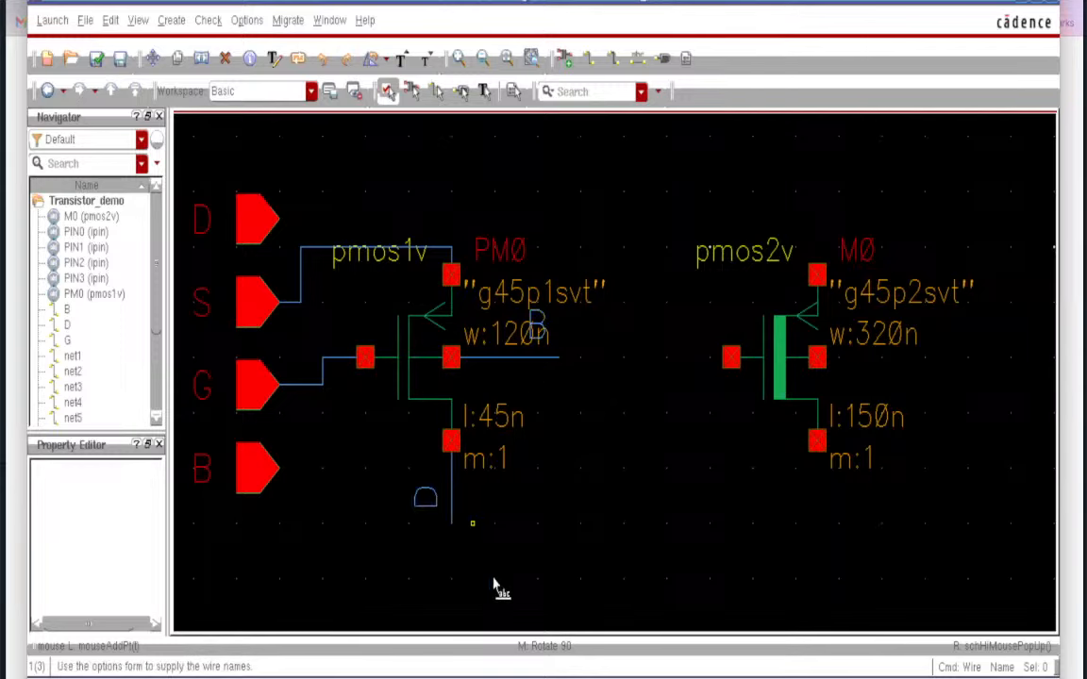
{"action": "left_click", "coordinate": [97, 59]}
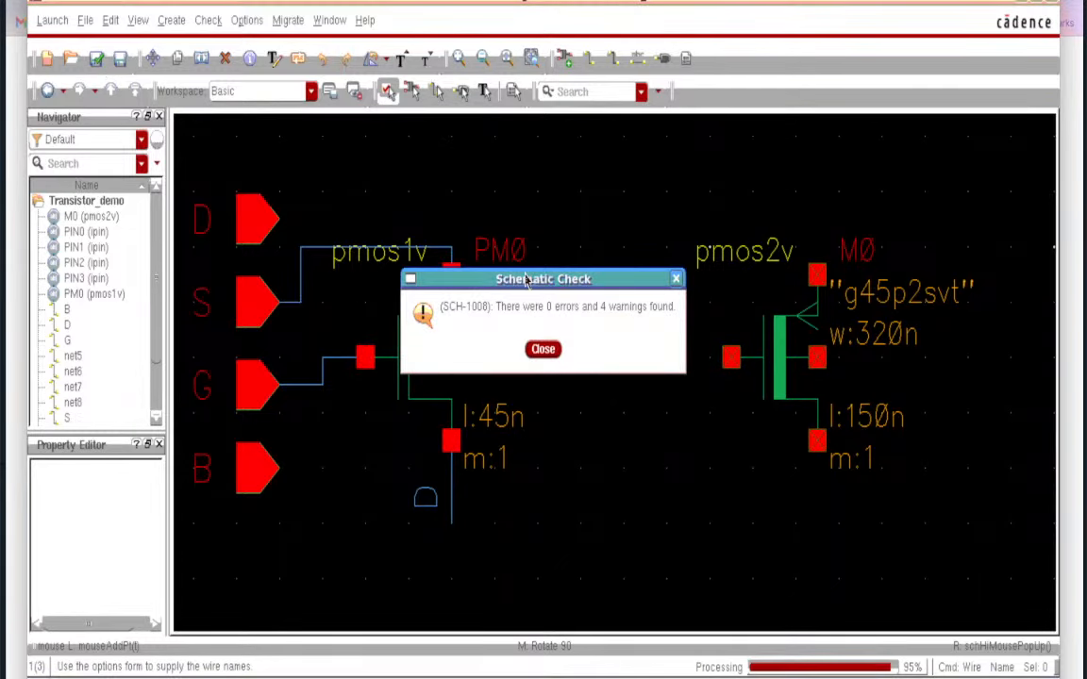
- Close the check report (0 errors, 4 warnings) and end the wire-labelling command
{"action": "left_click", "coordinate": [548, 351]}
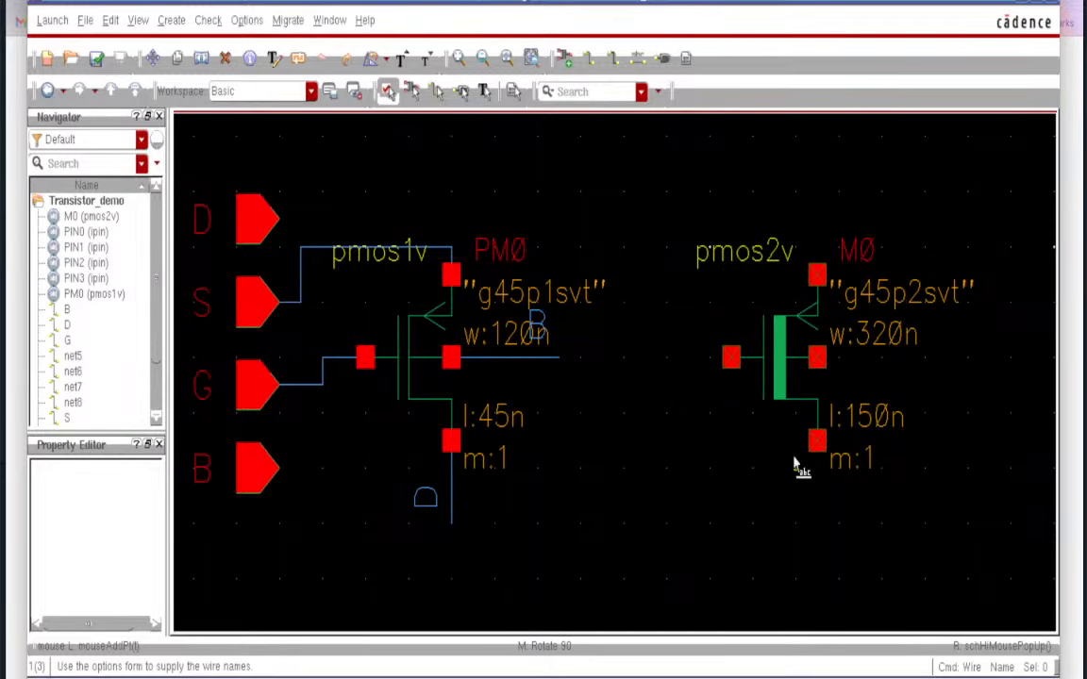
{"action": "key", "text": "Escape"}
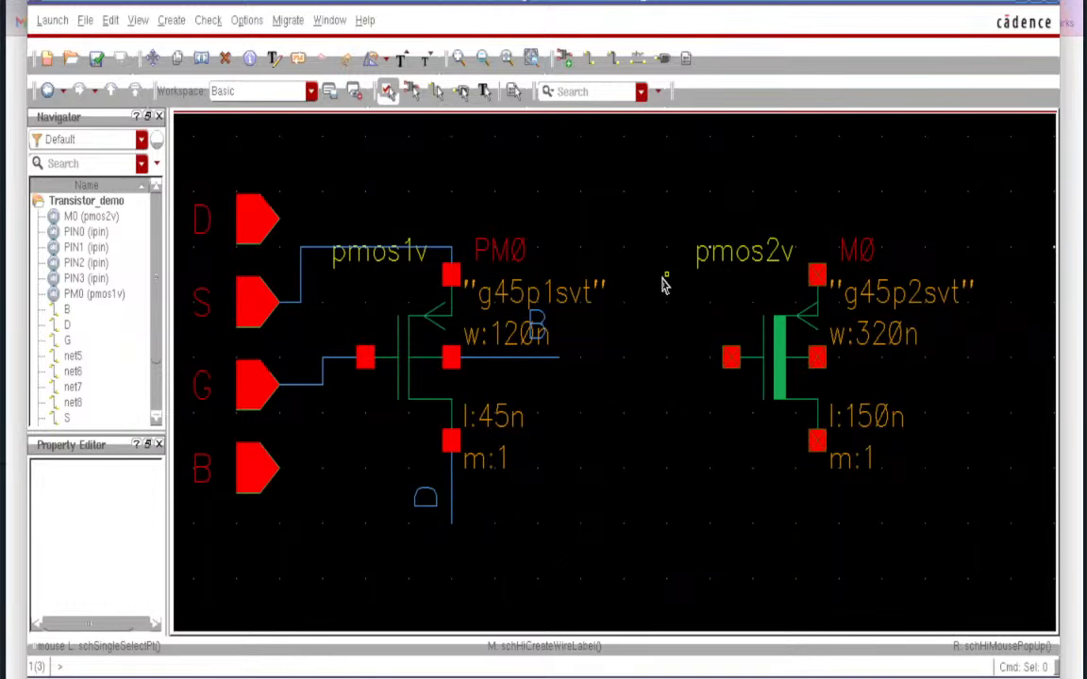
- Through Add Instance, browse to library basic, cell noConn, and hide the form to place it
{"action": "key", "text": "i"}
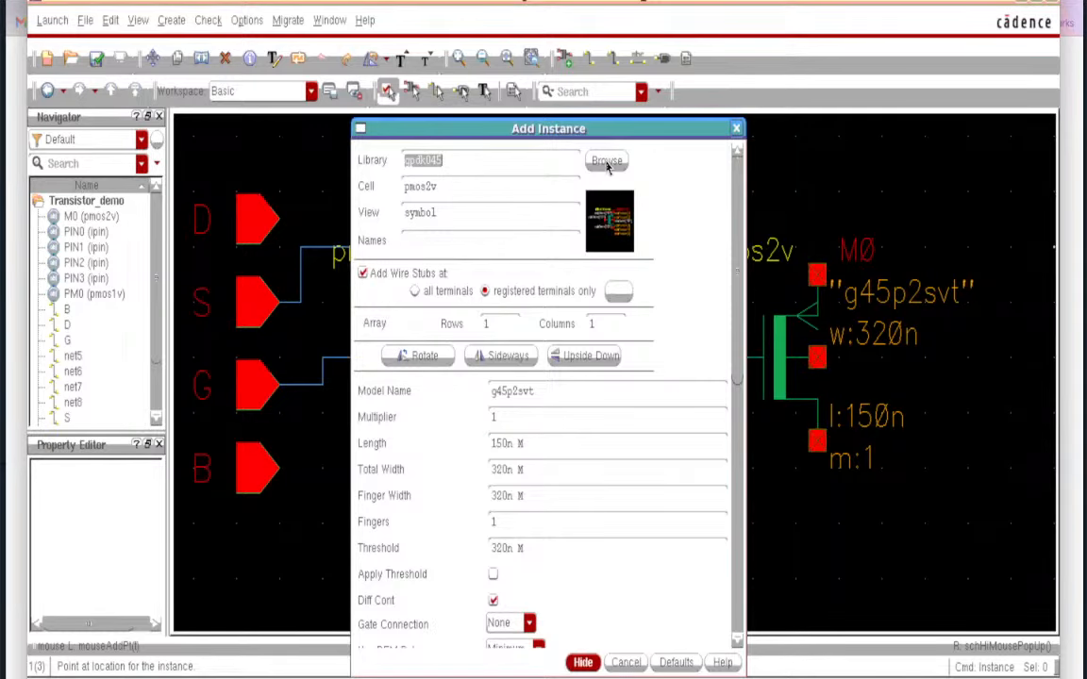
{"action": "left_click", "coordinate": [605, 163]}
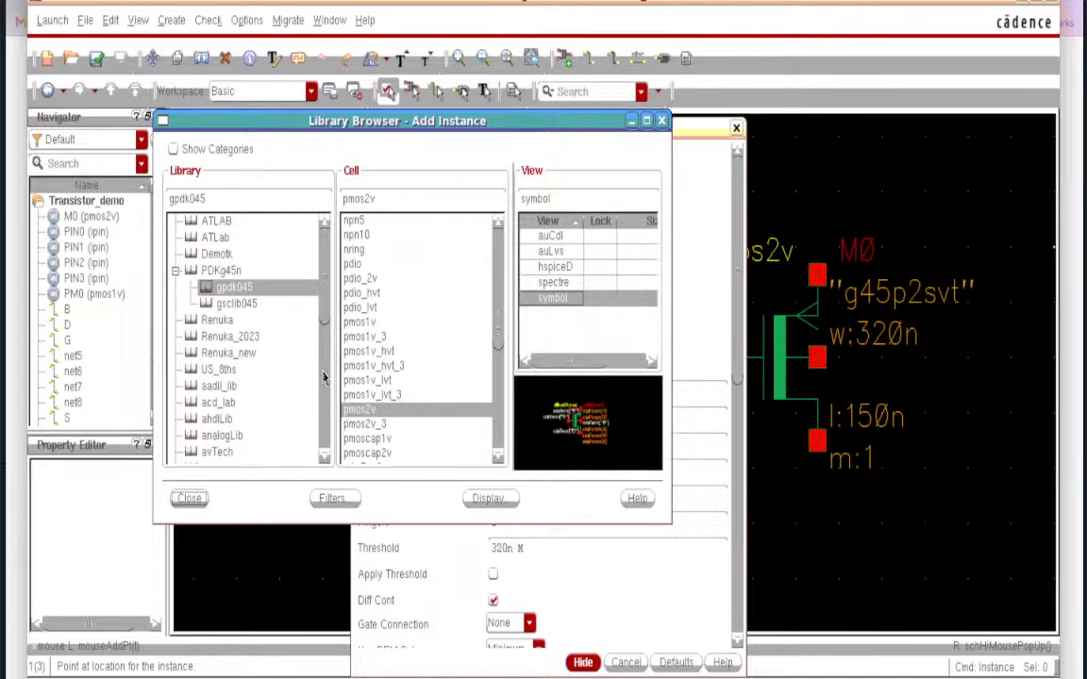
{"action": "left_click_drag", "start_coordinate": [325, 299], "coordinate": [324, 339]}
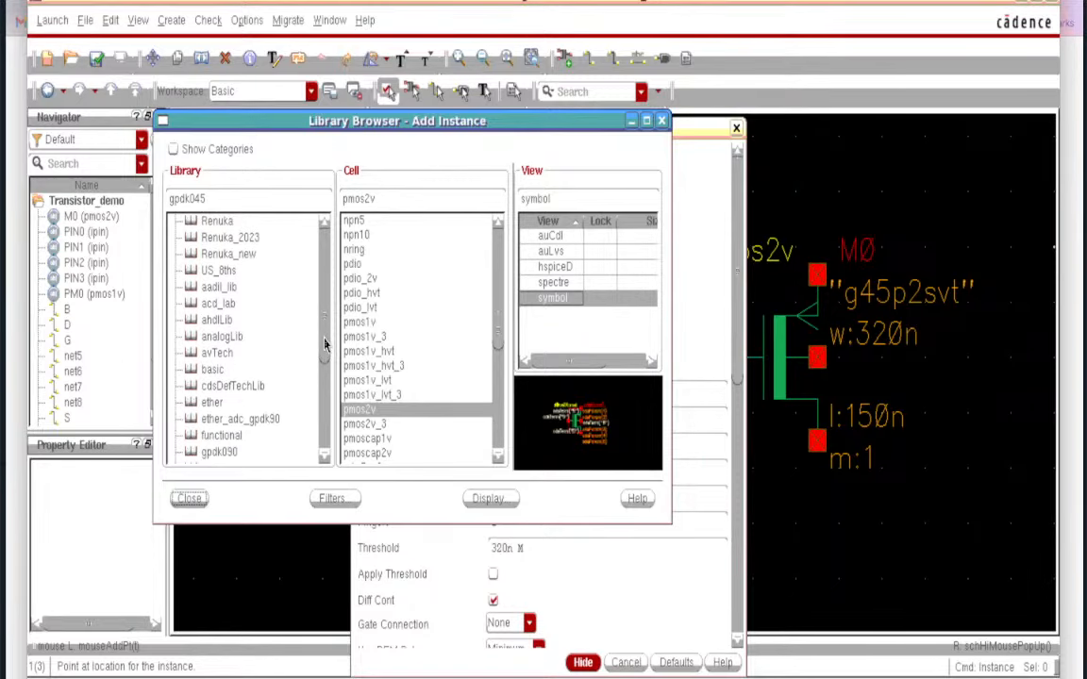
{"action": "left_click", "coordinate": [212, 370]}
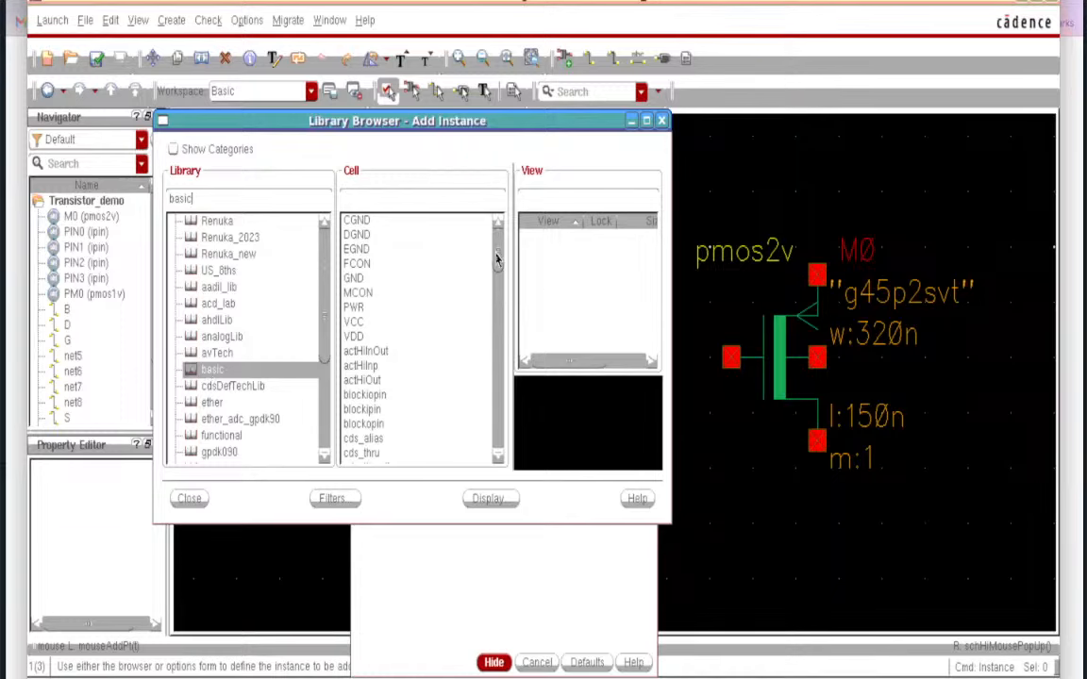
{"action": "scroll", "coordinate": [498, 271], "scroll_direction": "down", "scroll_amount": 1}
{"action": "left_click_drag", "start_coordinate": [497, 270], "coordinate": [497, 335]}
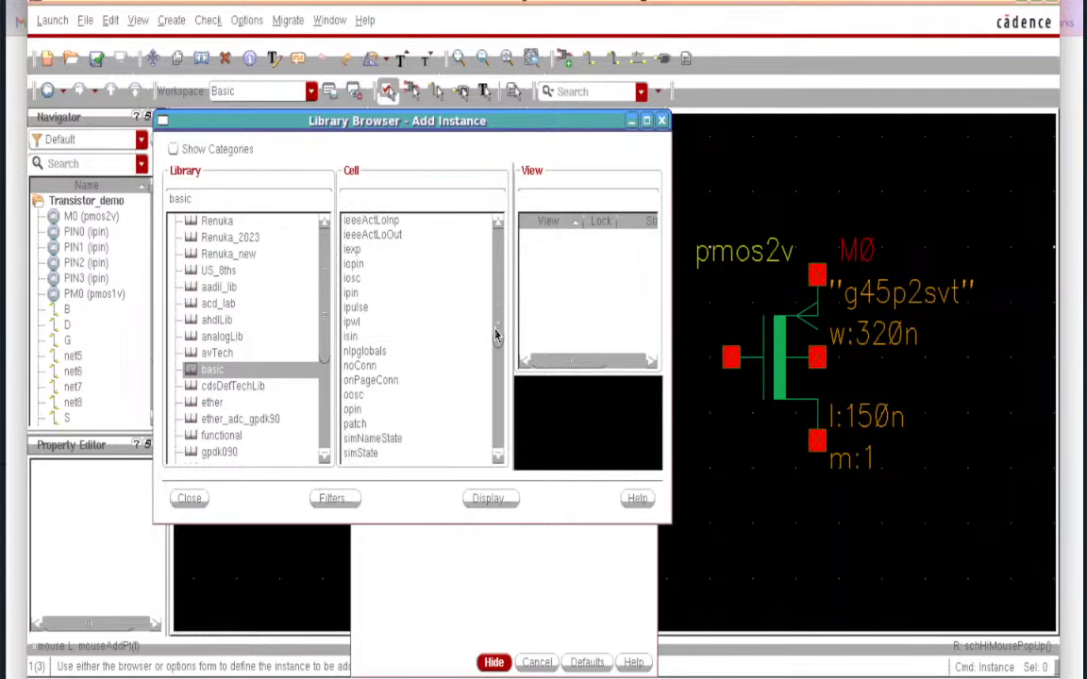
{"action": "left_click", "coordinate": [362, 369]}
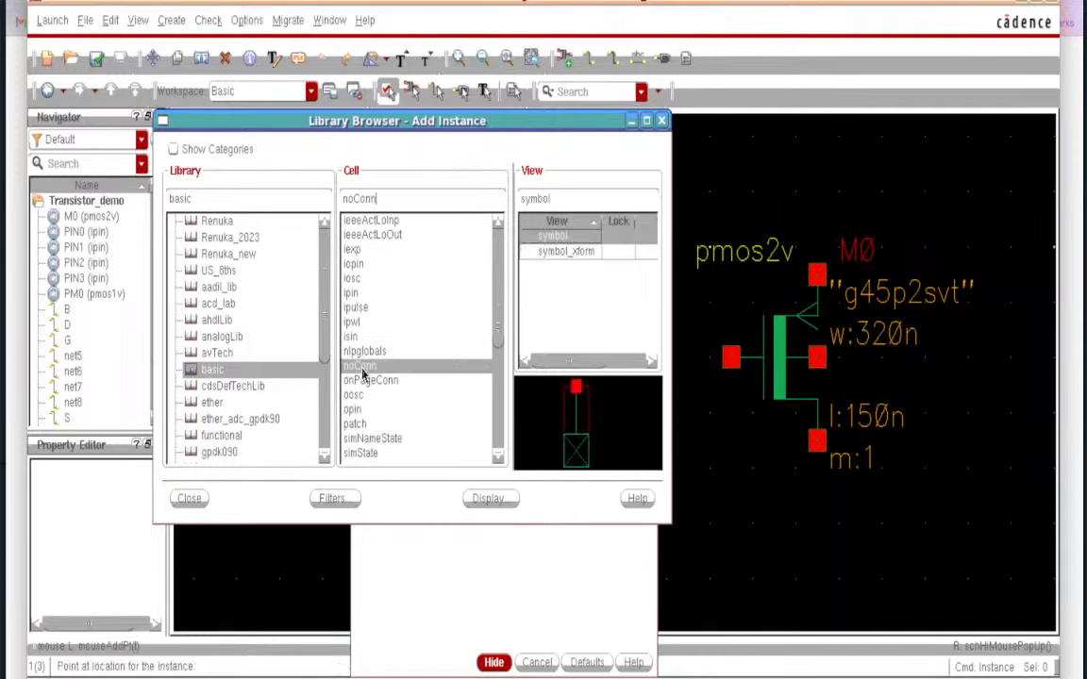
{"action": "left_click", "coordinate": [189, 499]}
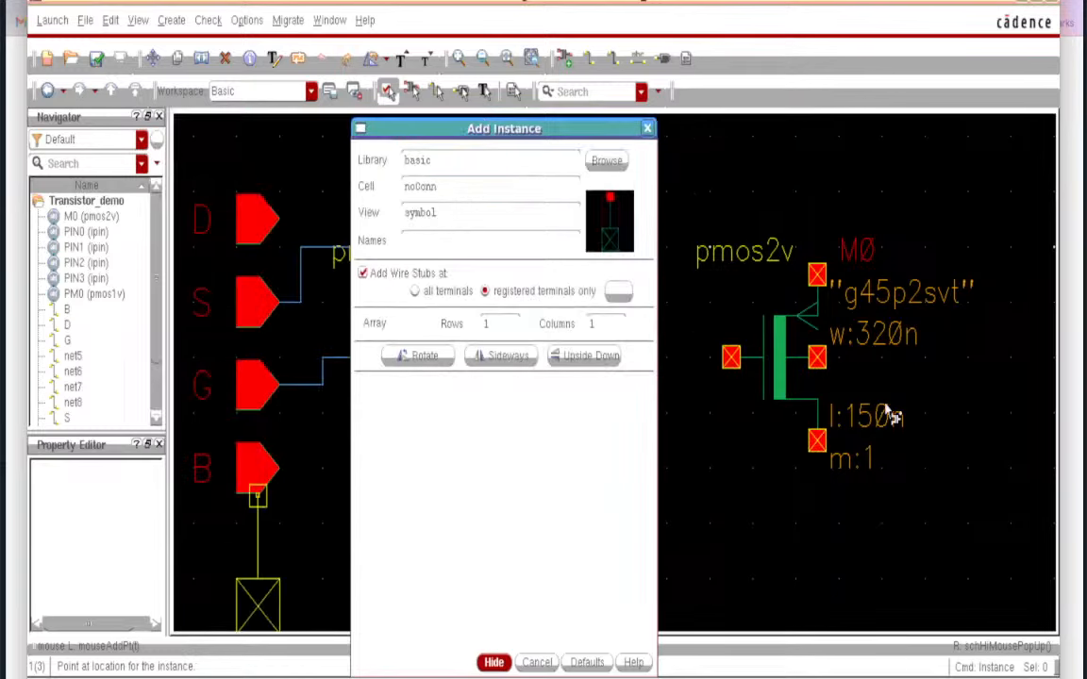
{"action": "left_click", "coordinate": [494, 662]}
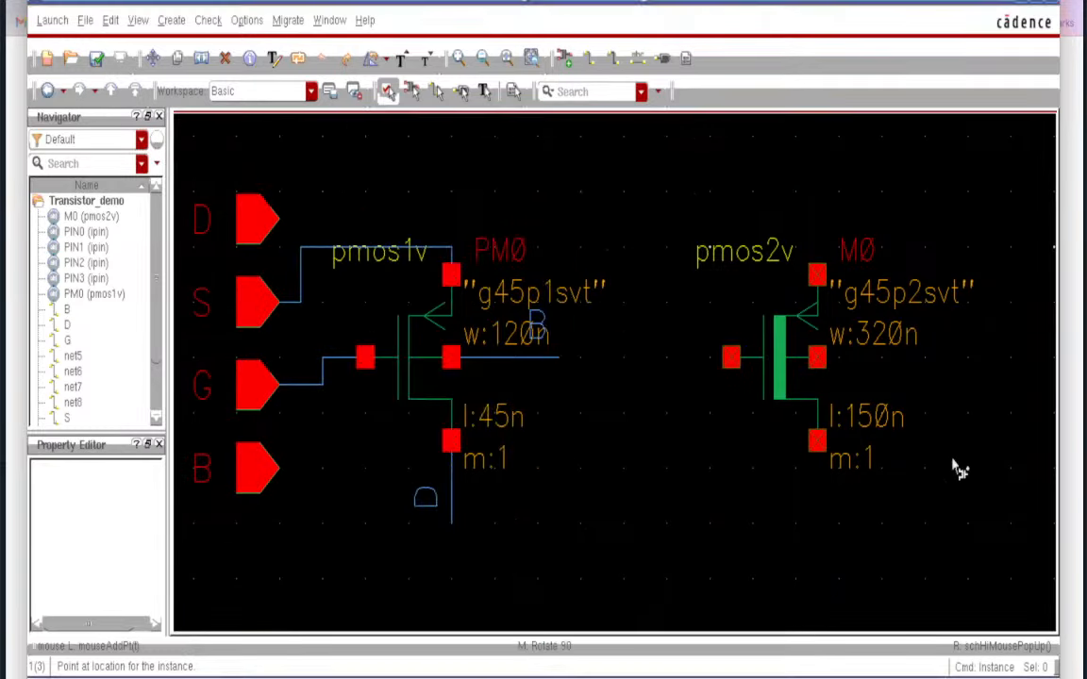
- Cap M0's bottom, middle, top and gate pins with noConn symbols, rotating each 90° as needed
{"action": "left_click", "coordinate": [819, 451]}
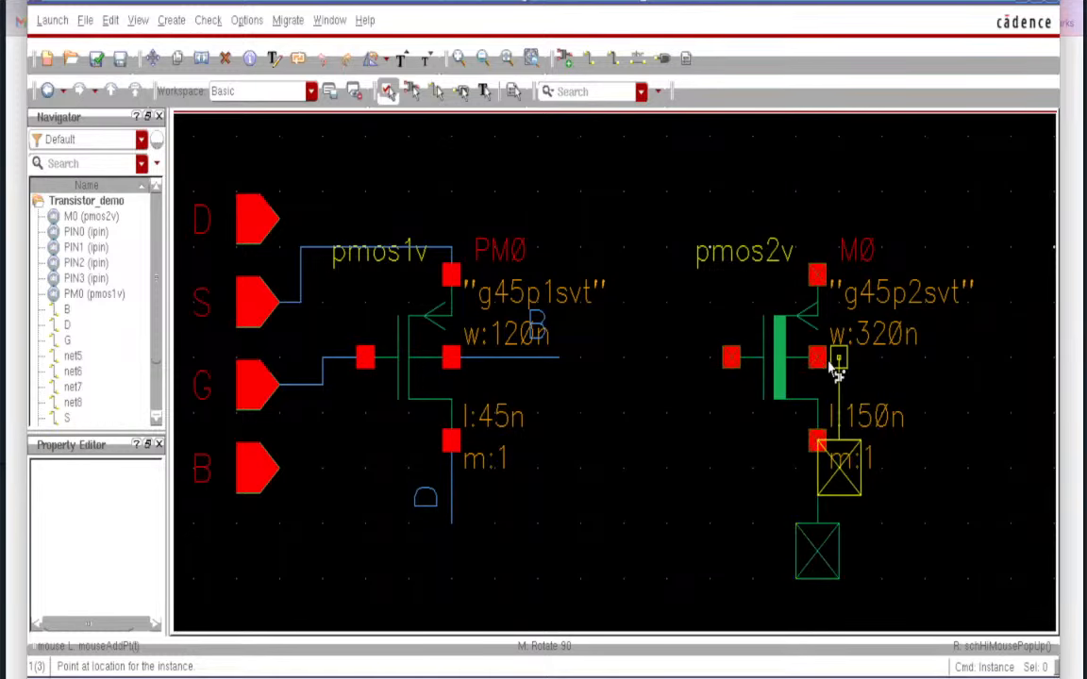
{"action": "middle_click", "coordinate": [834, 368]}
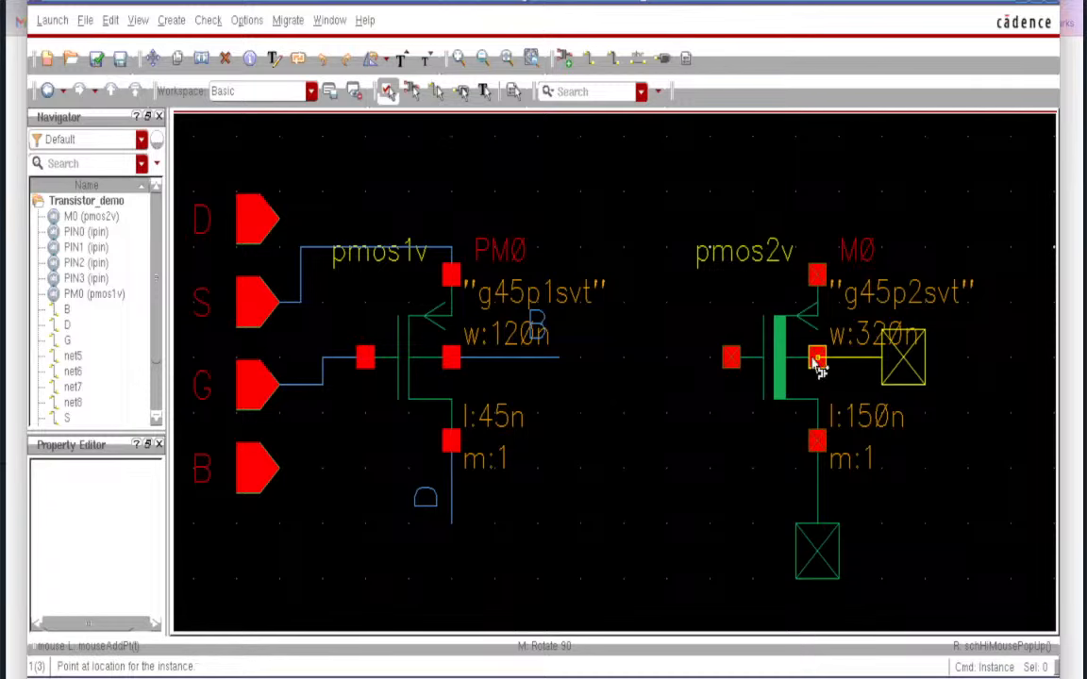
{"action": "left_click", "coordinate": [817, 359]}
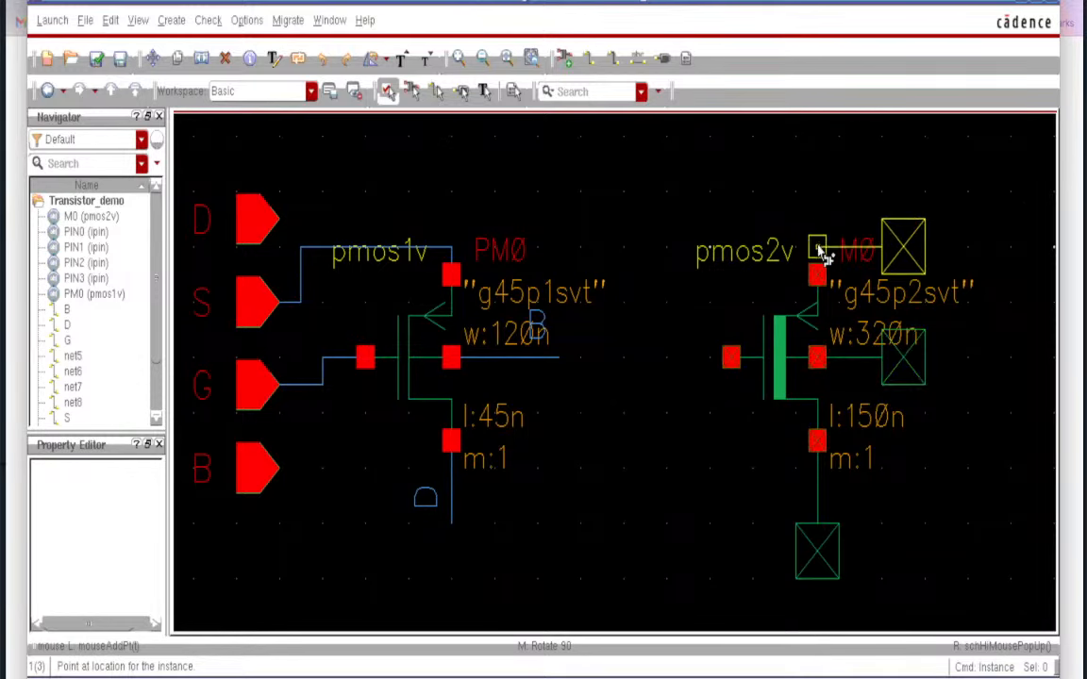
{"action": "middle_click", "coordinate": [822, 251]}
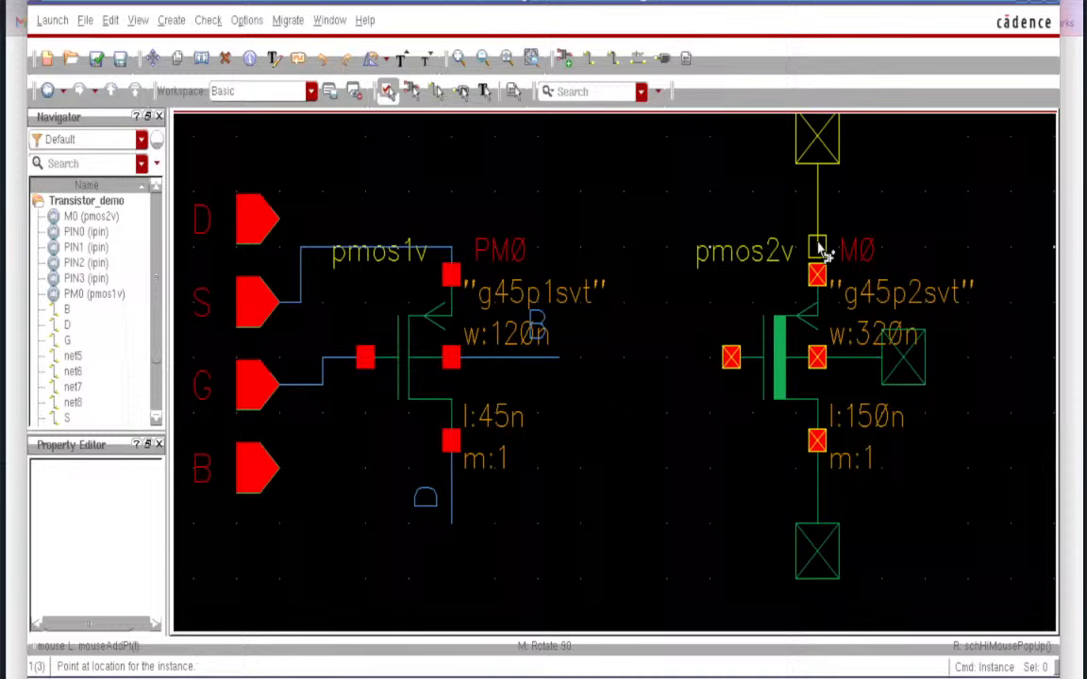
{"action": "left_click", "coordinate": [824, 290]}
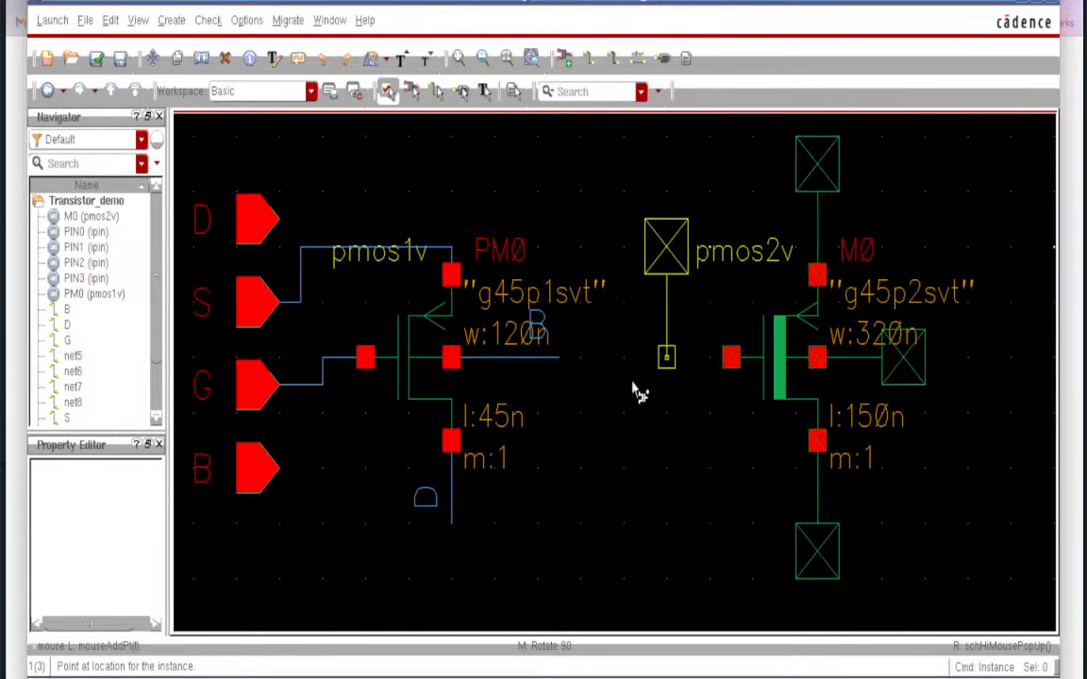
{"action": "middle_click", "coordinate": [733, 359]}
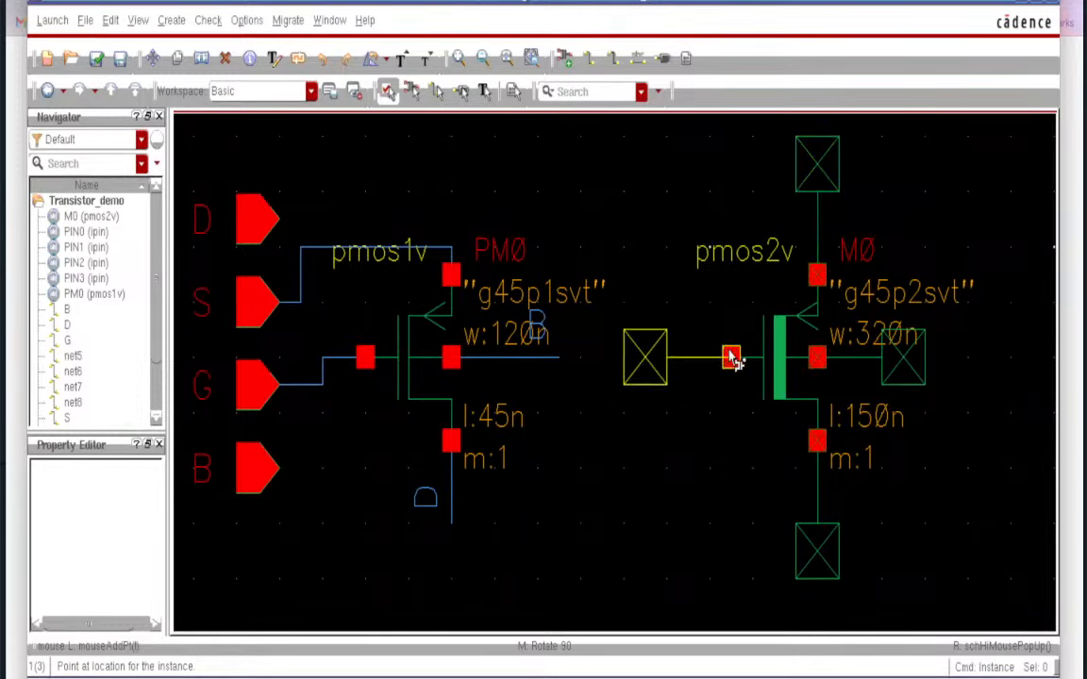
{"action": "left_click", "coordinate": [733, 359]}
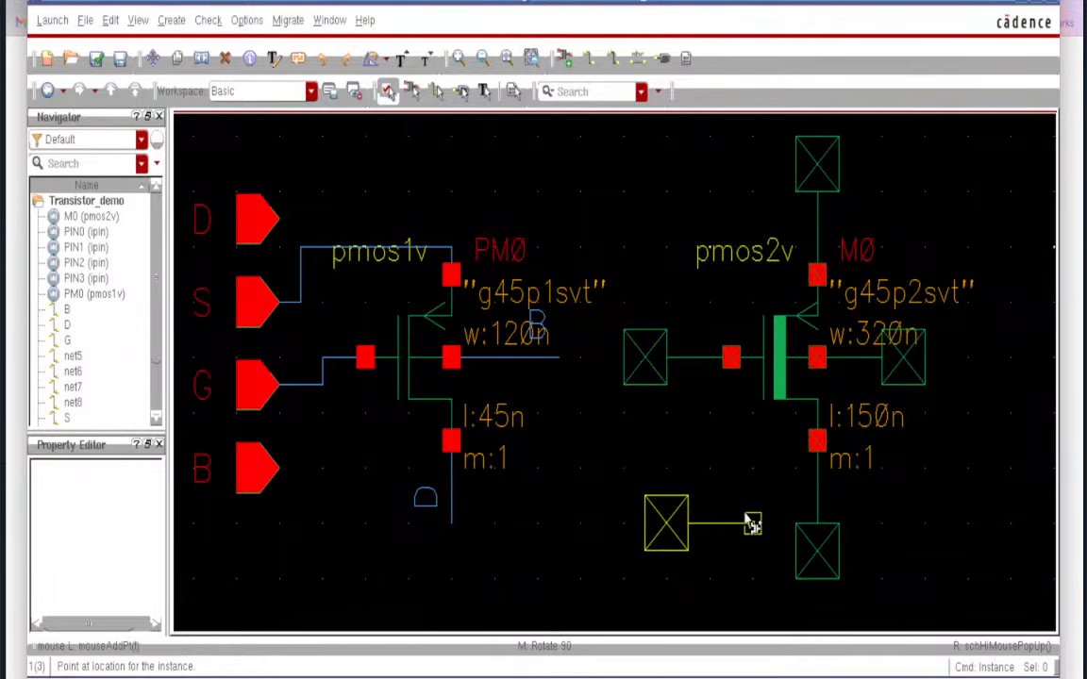
{"action": "key", "text": "Escape"}
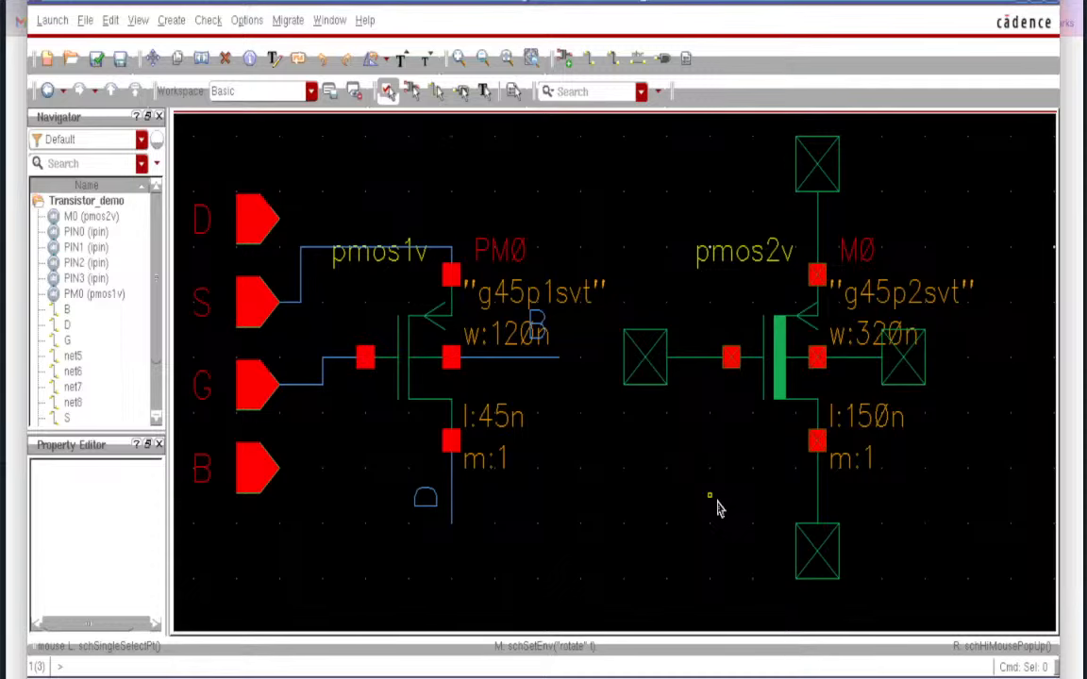
- Check and save the schematic, confirm 'no errors' in CDS.log, and dismiss Find Marker
{"action": "left_click", "coordinate": [96, 58]}
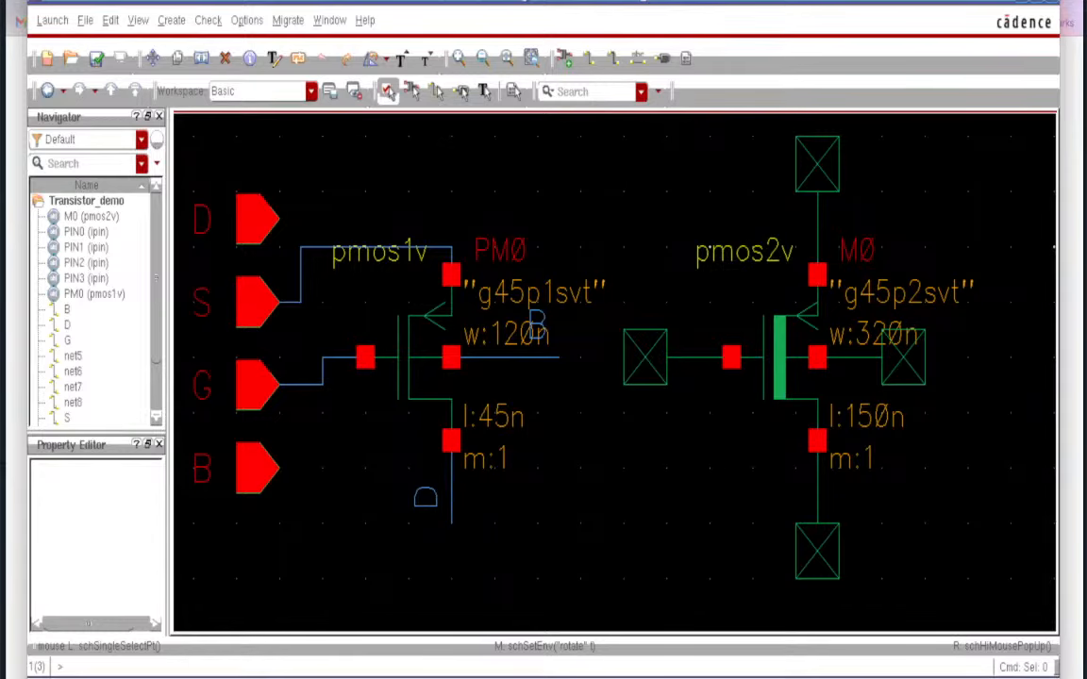
{"action": "key", "text": "alt+Tab"}
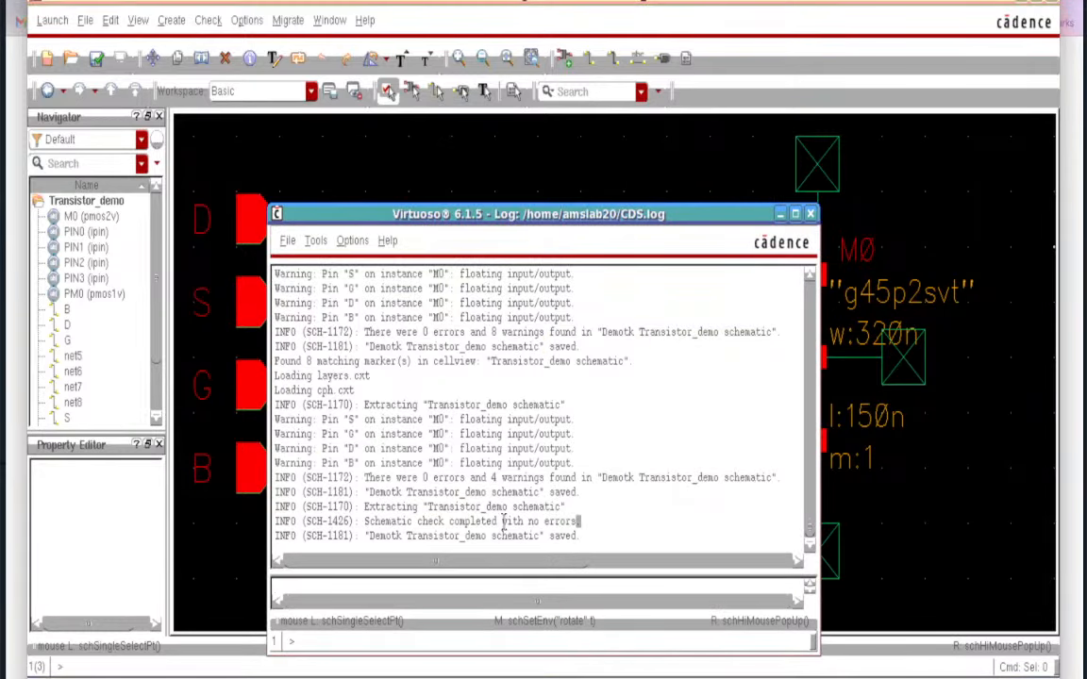
{"action": "left_click_drag", "start_coordinate": [580, 521], "coordinate": [378, 521]}
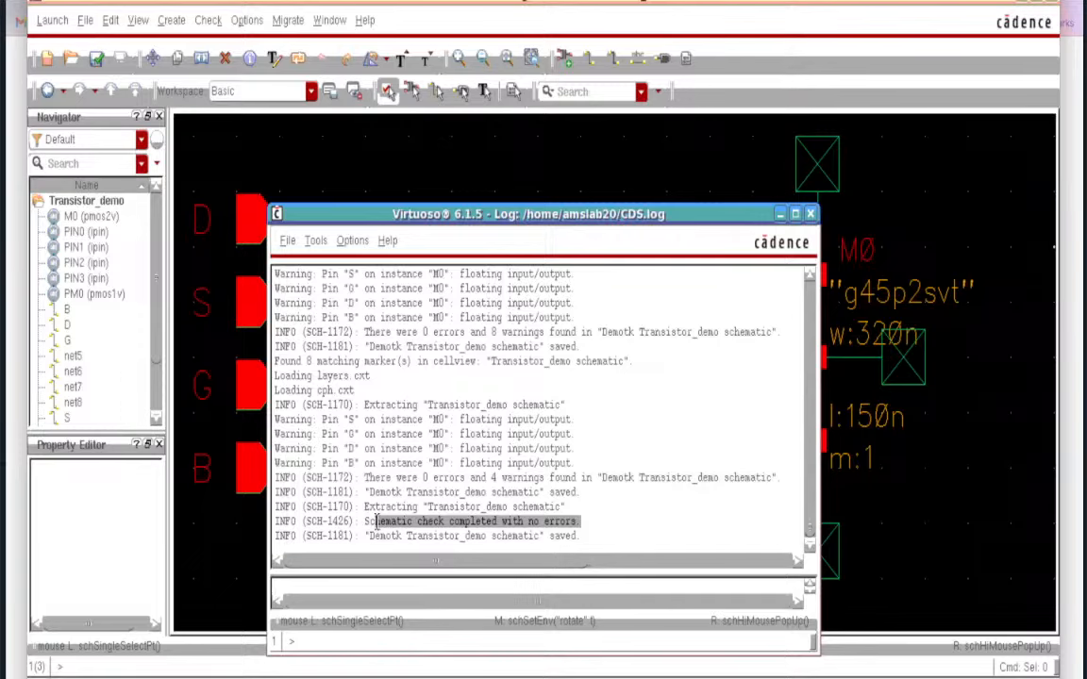
{"action": "left_click", "coordinate": [780, 215]}
{"action": "key", "text": "g"}
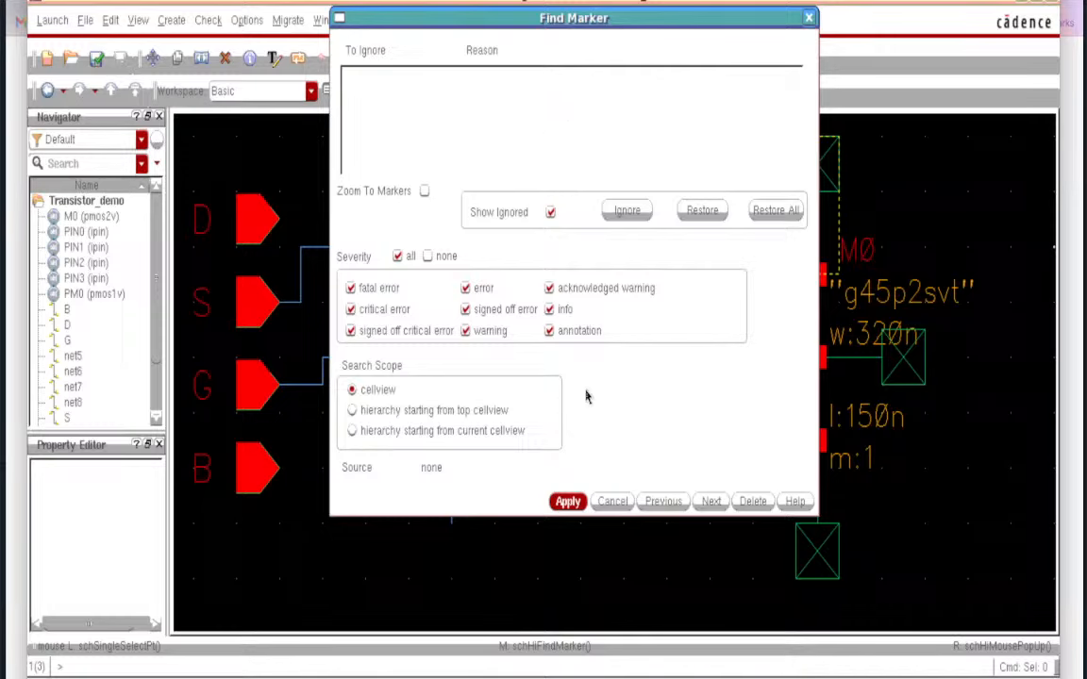
{"action": "left_click", "coordinate": [613, 502]}
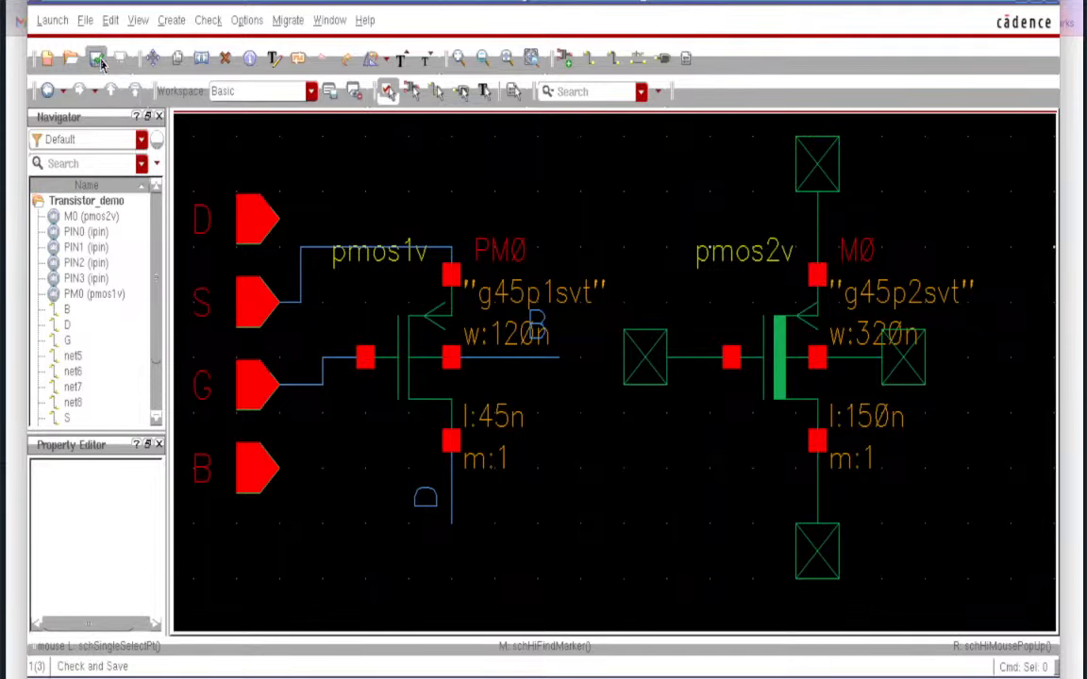
- Launch Layout XL and create the new Transistor_demo layout view with default startup options
{"action": "left_click", "coordinate": [52, 21]}
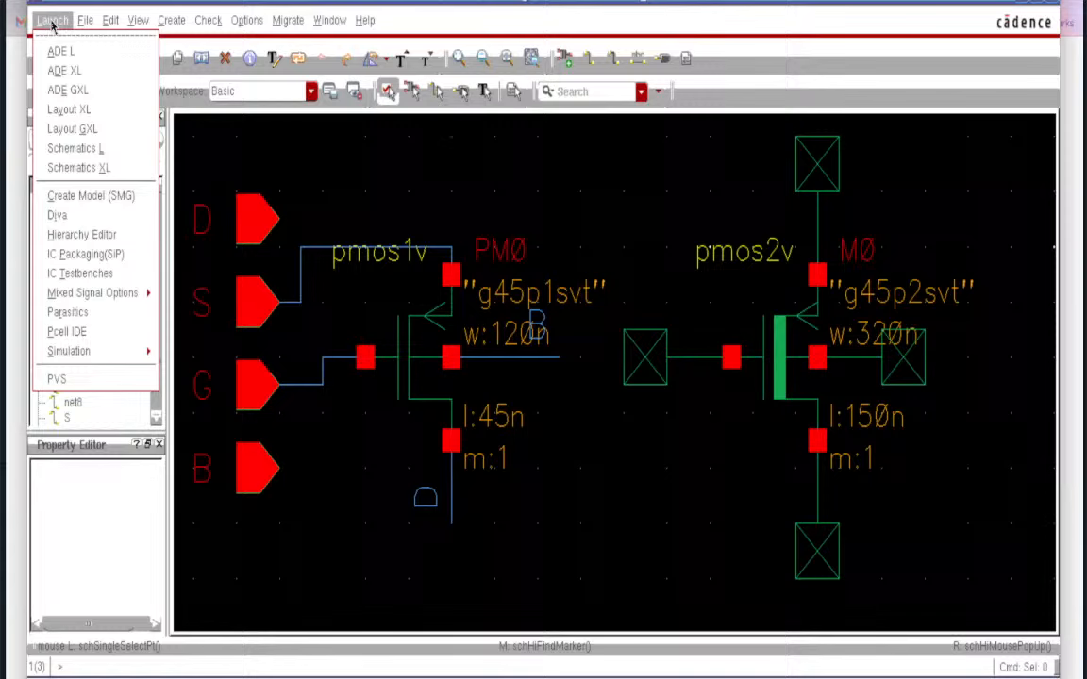
{"action": "left_click", "coordinate": [68, 110]}
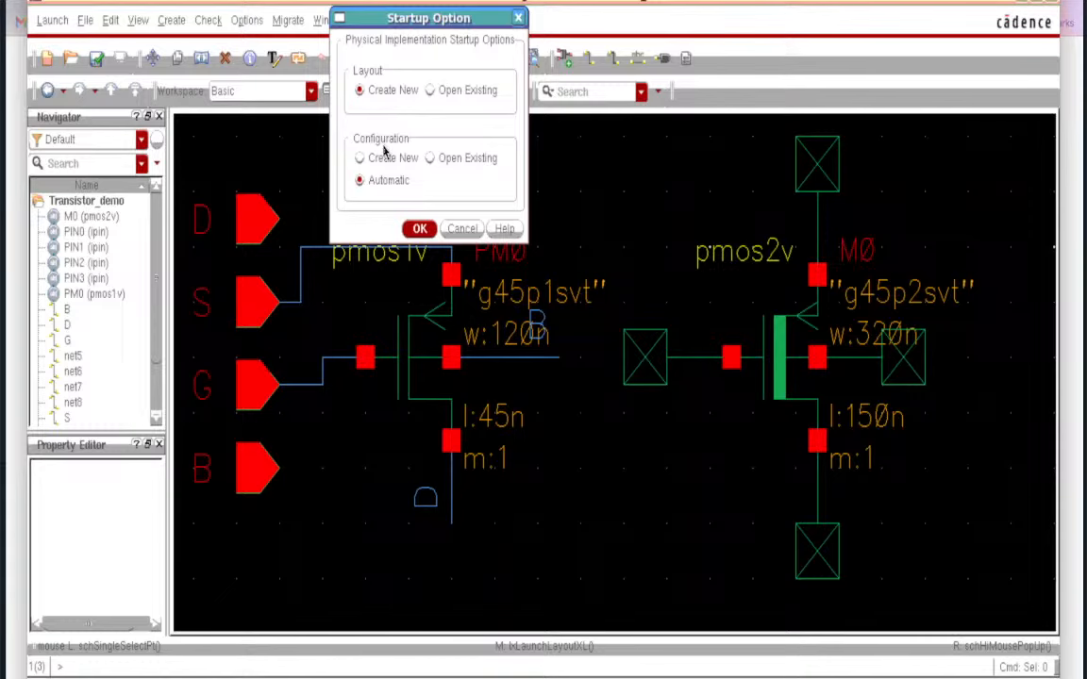
{"action": "left_click", "coordinate": [416, 229]}
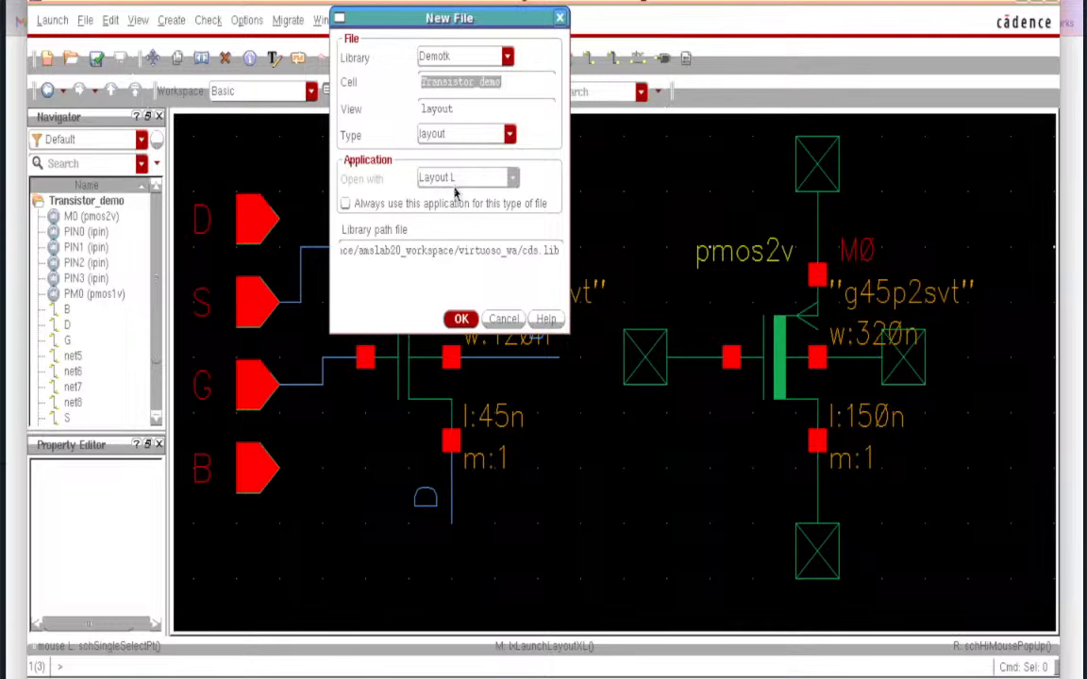
{"action": "left_click", "coordinate": [462, 318]}
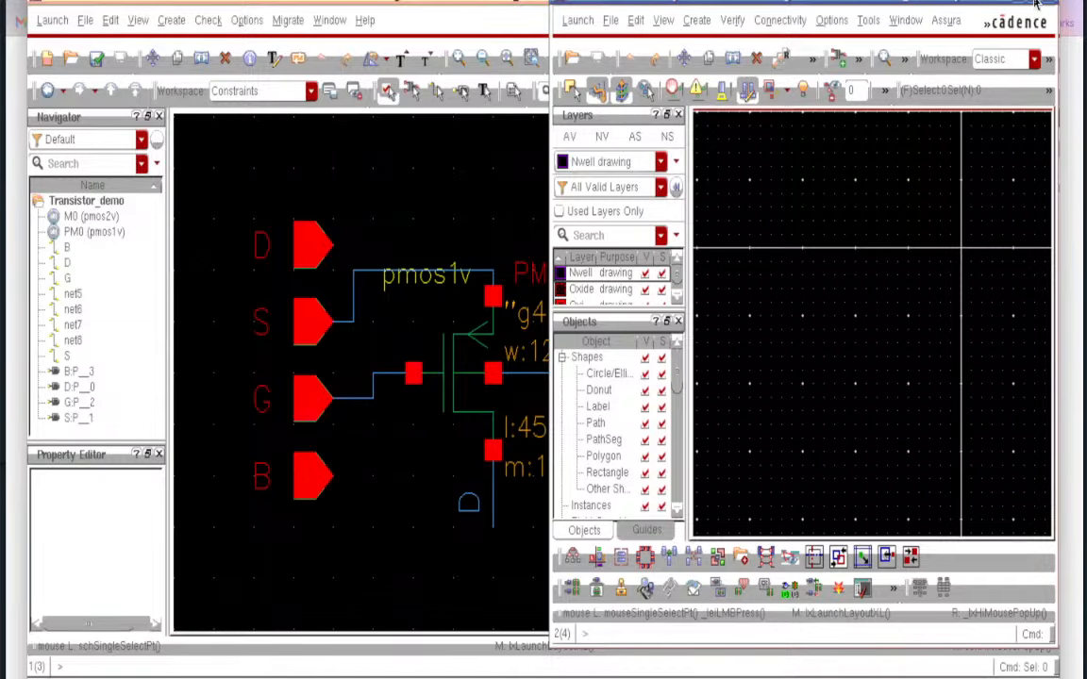
- Maximize the Layout XL window and open Connectivity > Generate > All From Source
{"action": "left_click", "coordinate": [1035, 5]}
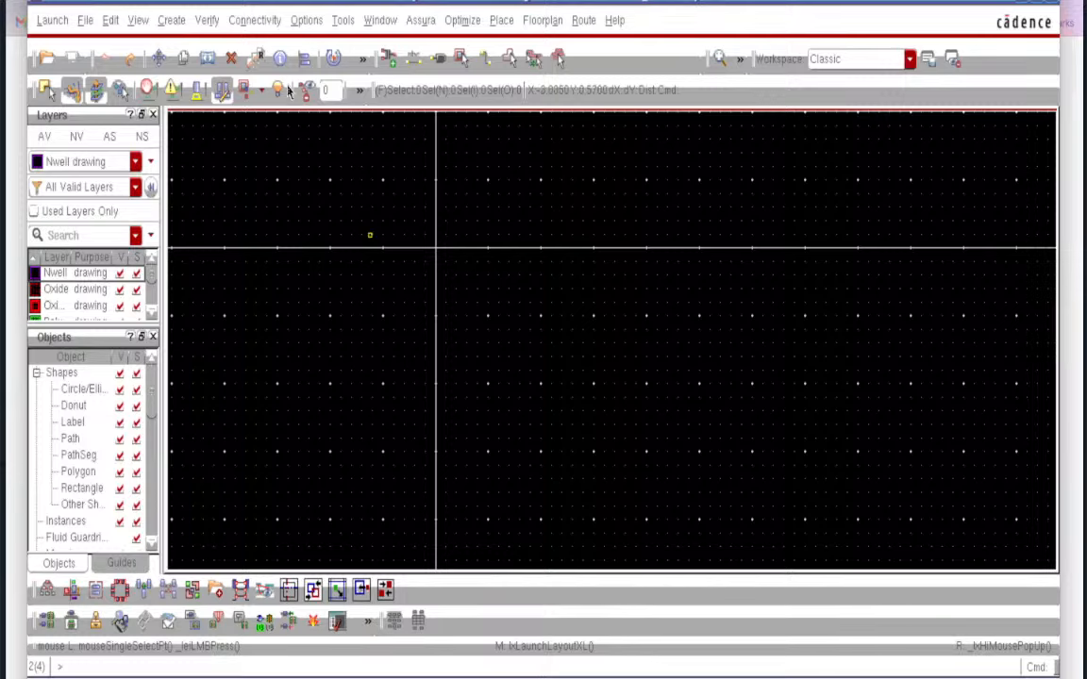
{"action": "left_click", "coordinate": [253, 21]}
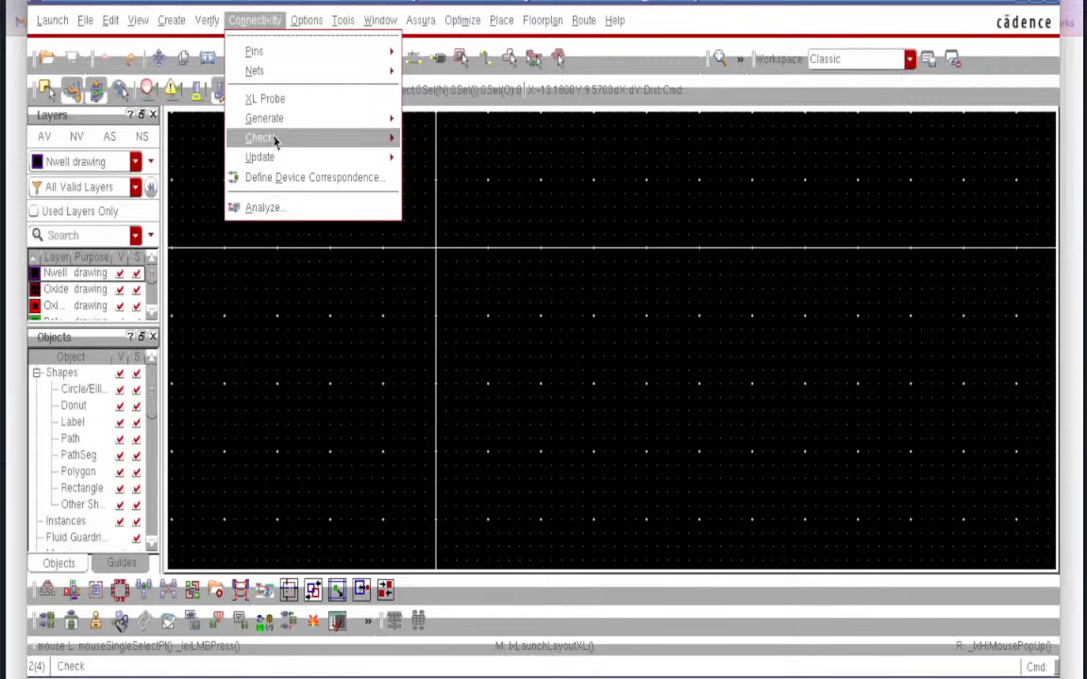
{"action": "mouse_move", "coordinate": [277, 125]}
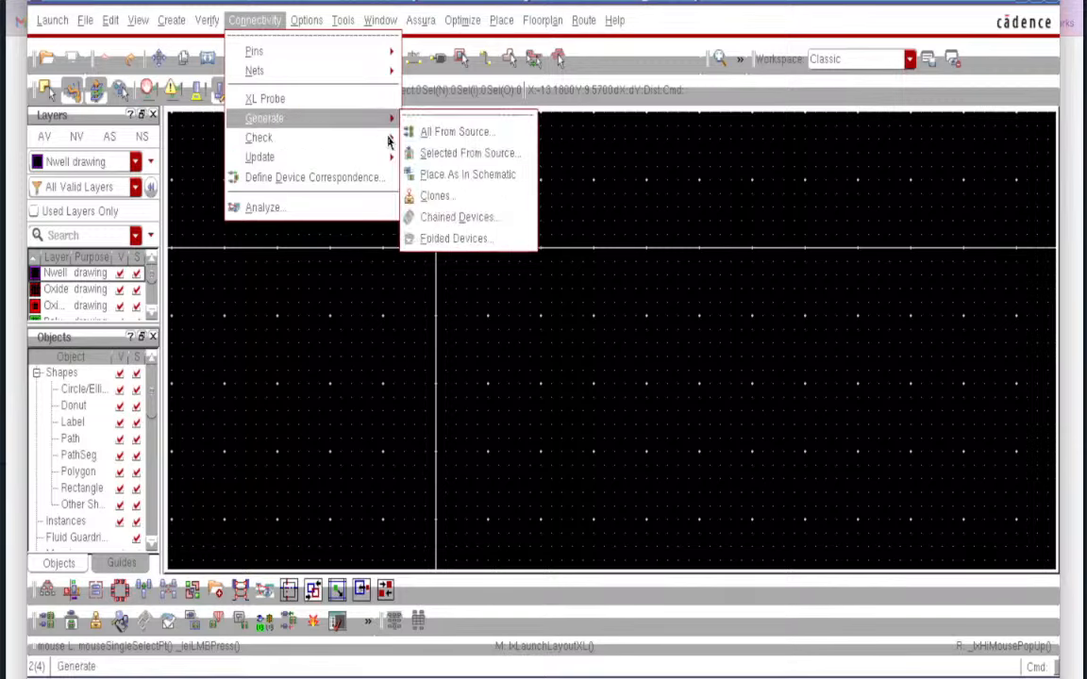
{"action": "left_click", "coordinate": [425, 140]}
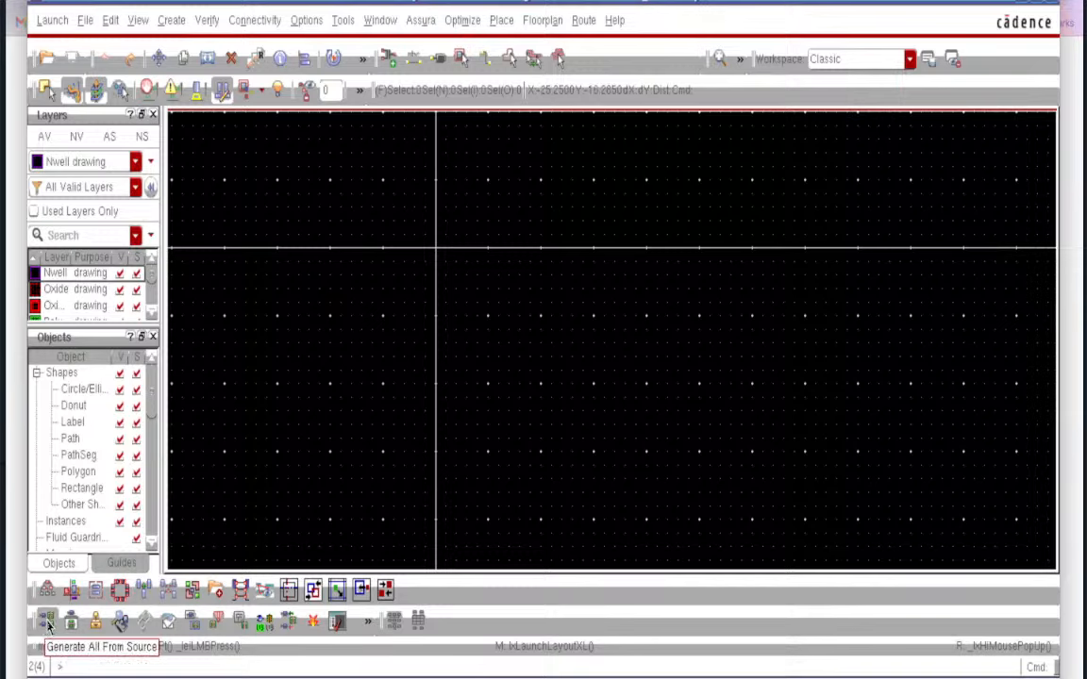
{"action": "left_click", "coordinate": [47, 621]}
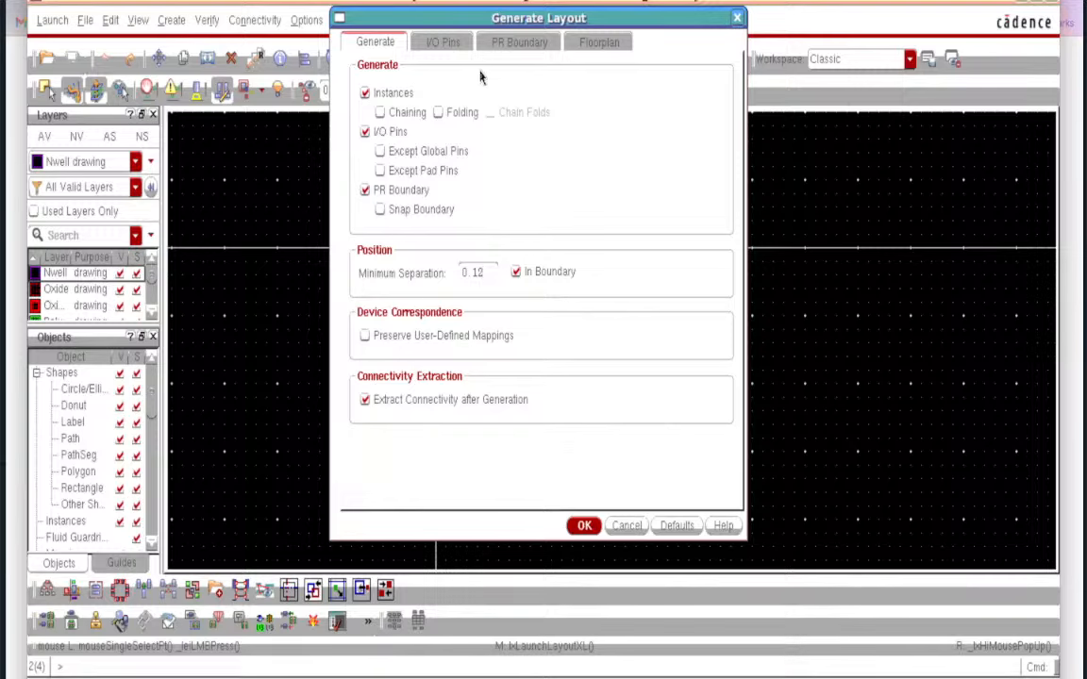
- Generate the layout, keeping pins B, D, G and S on Metal1
{"action": "left_click", "coordinate": [439, 45]}
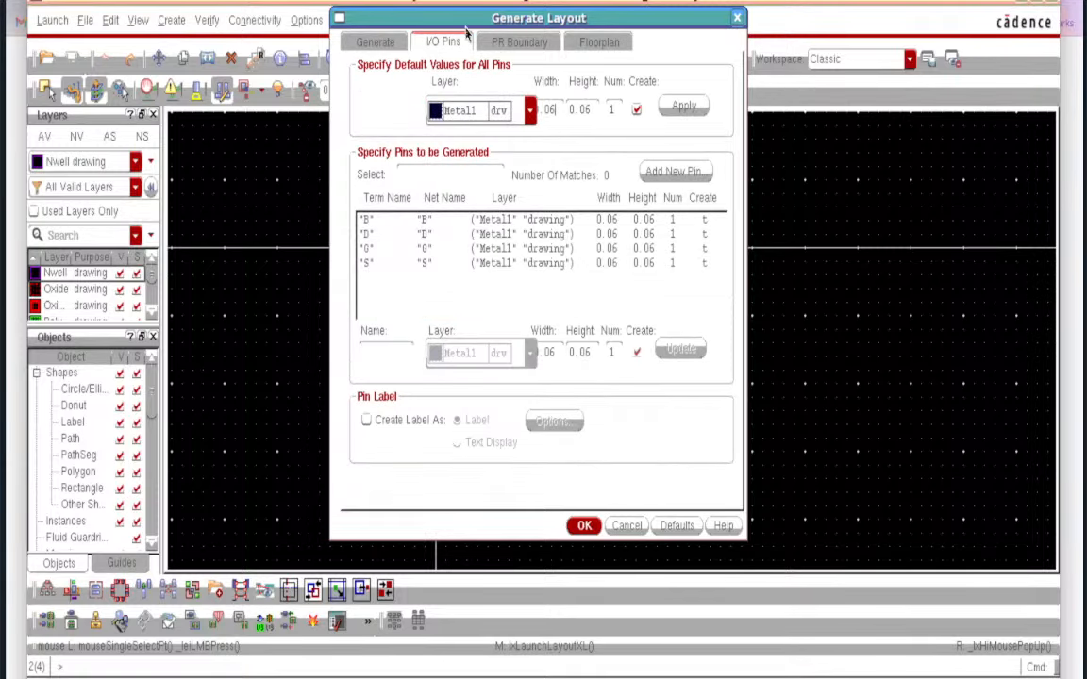
{"action": "left_click", "coordinate": [530, 112]}
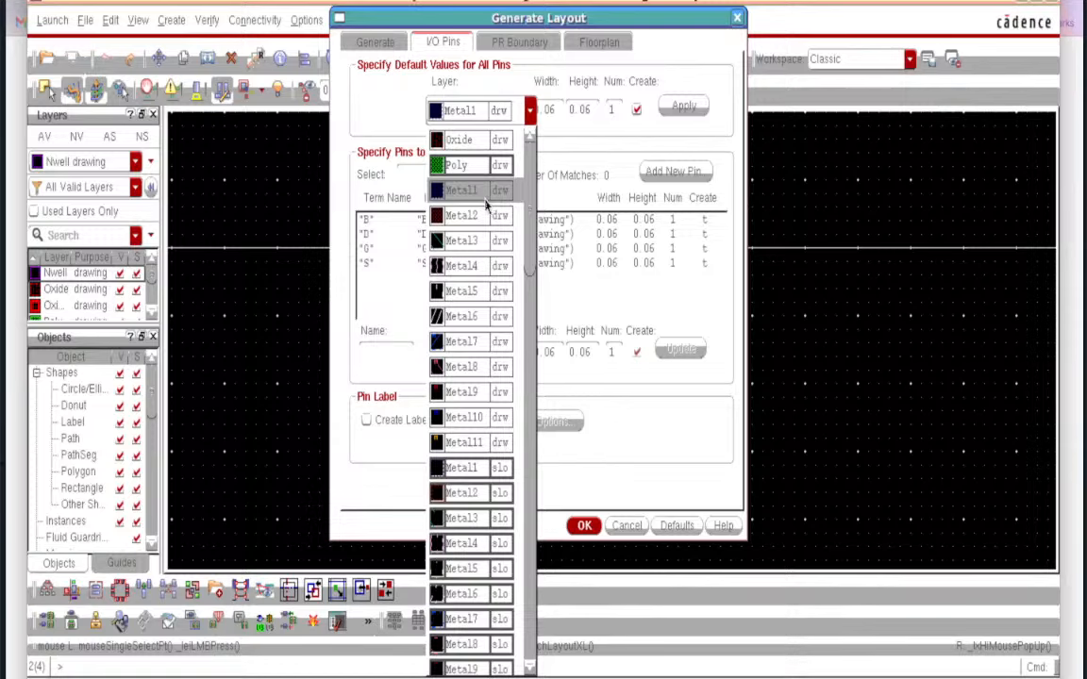
{"action": "left_click", "coordinate": [561, 150]}
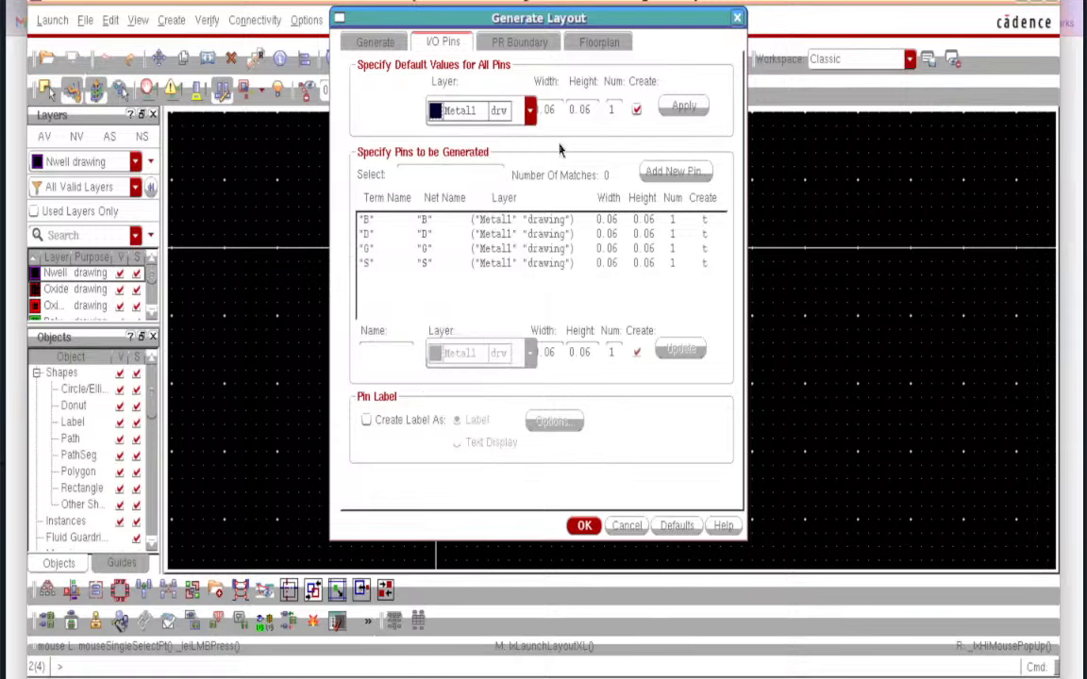
{"action": "left_click", "coordinate": [585, 527]}
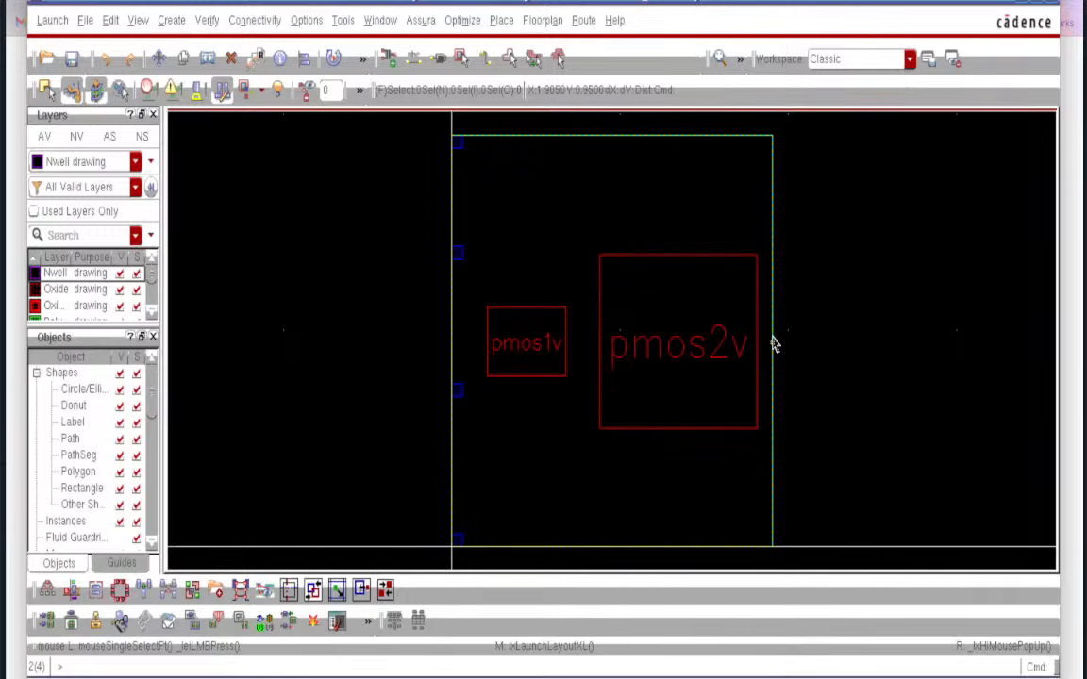
- Display all hierarchy levels and restore the layout window to a floating size over the schematic
{"action": "key", "text": "shift+f"}
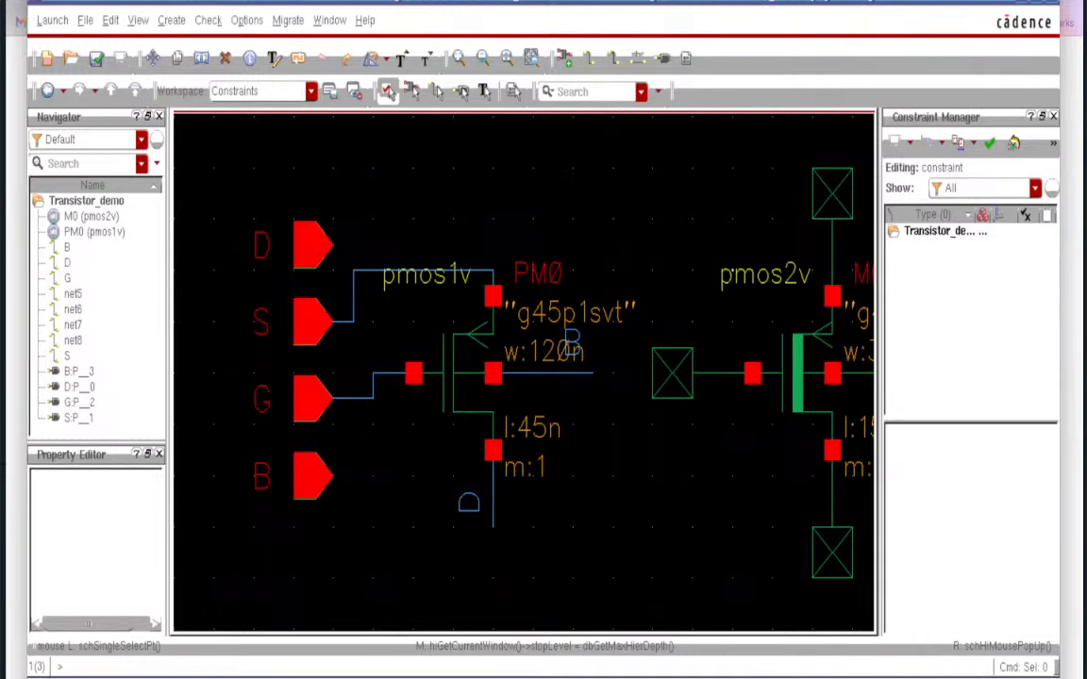
{"action": "left_click", "coordinate": [1010, 2]}
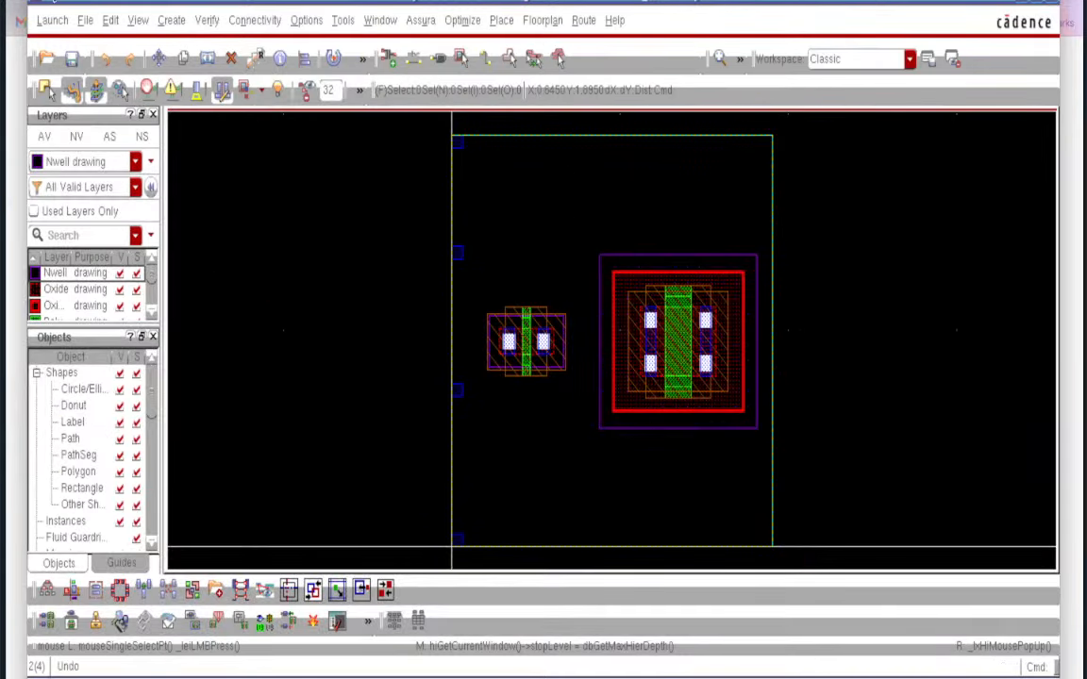
{"action": "left_click_drag", "start_coordinate": [299, 2], "coordinate": [442, 87]}
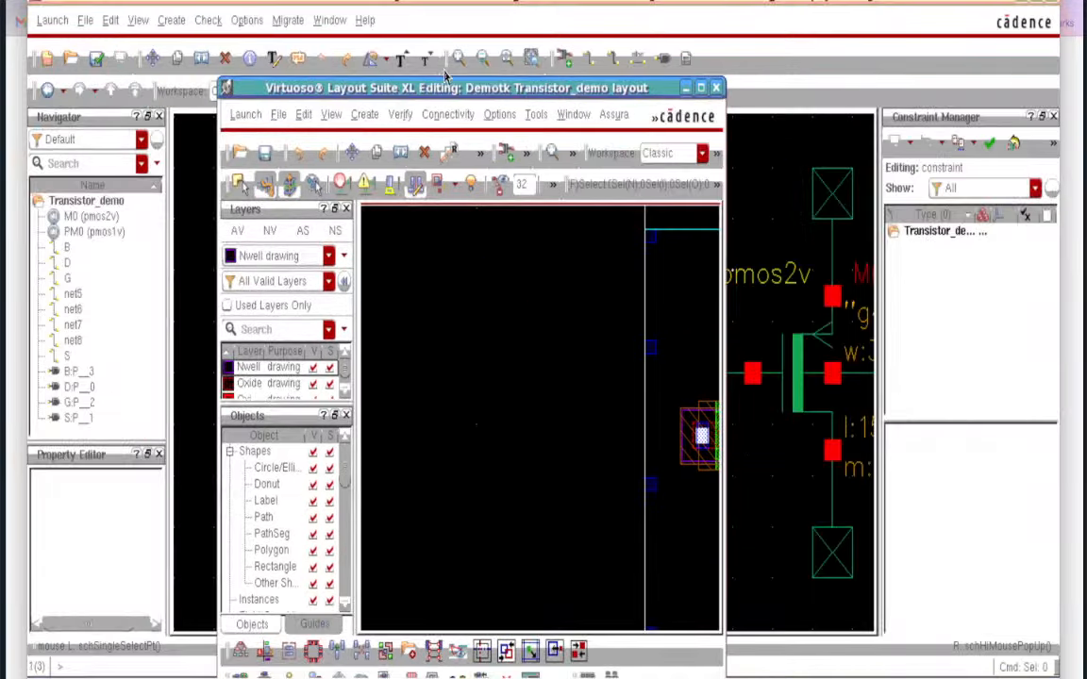
- Cross-probe the D, S, G and B pins between the layout and the schematic
{"action": "left_click_drag", "start_coordinate": [517, 92], "coordinate": [650, 30]}
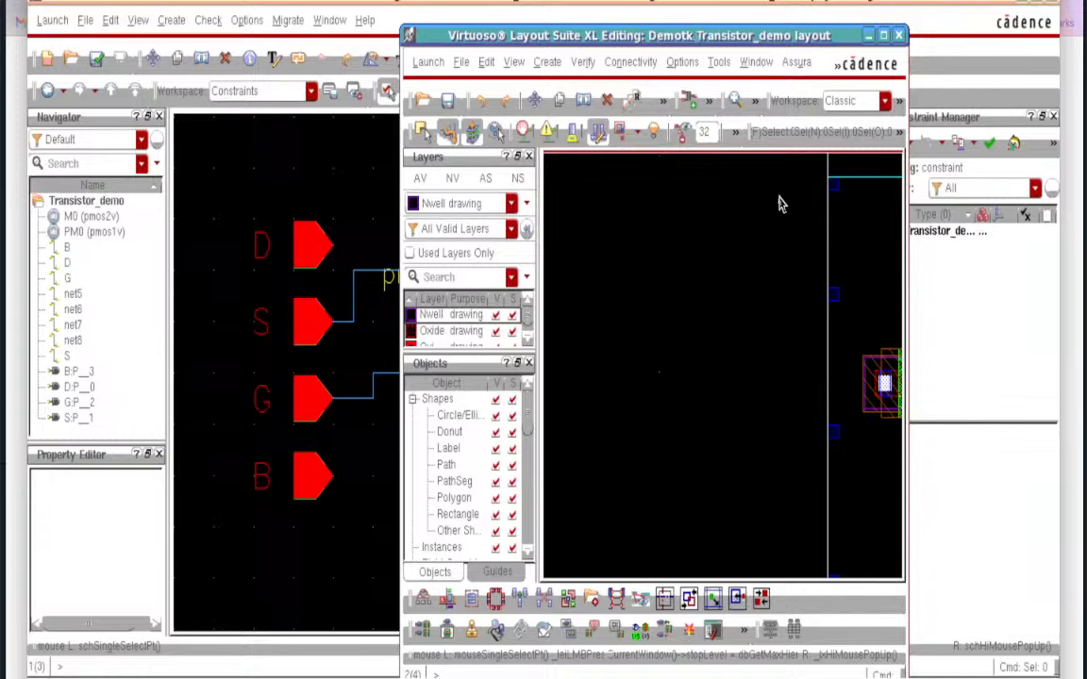
{"action": "left_click", "coordinate": [833, 183]}
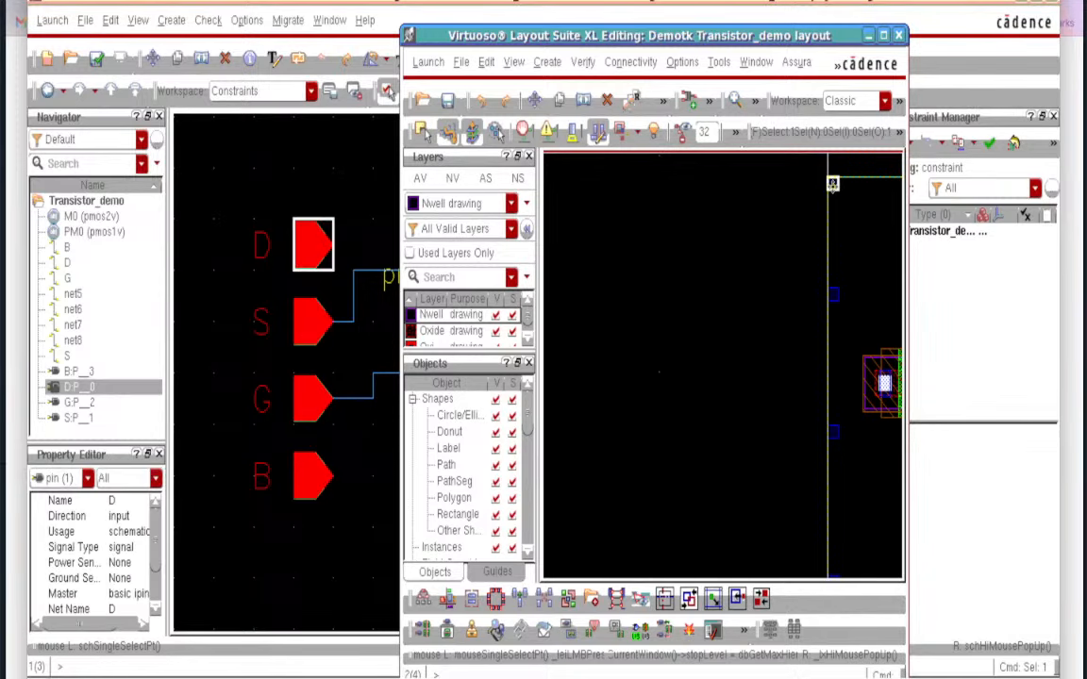
{"action": "left_click", "coordinate": [832, 294]}
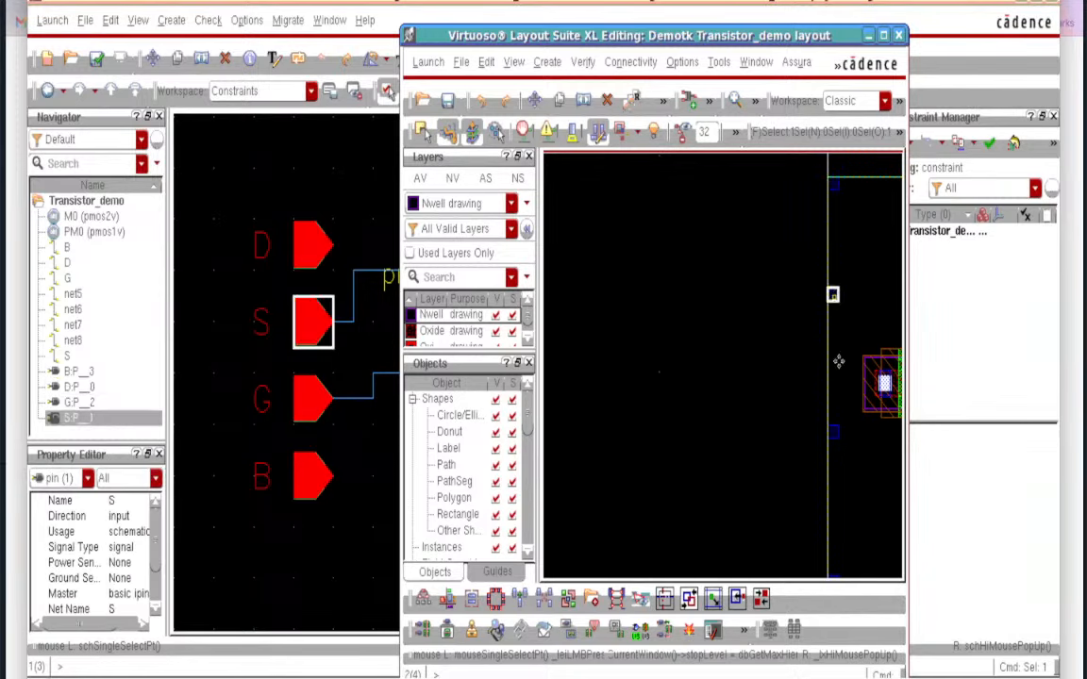
{"action": "left_click", "coordinate": [833, 433]}
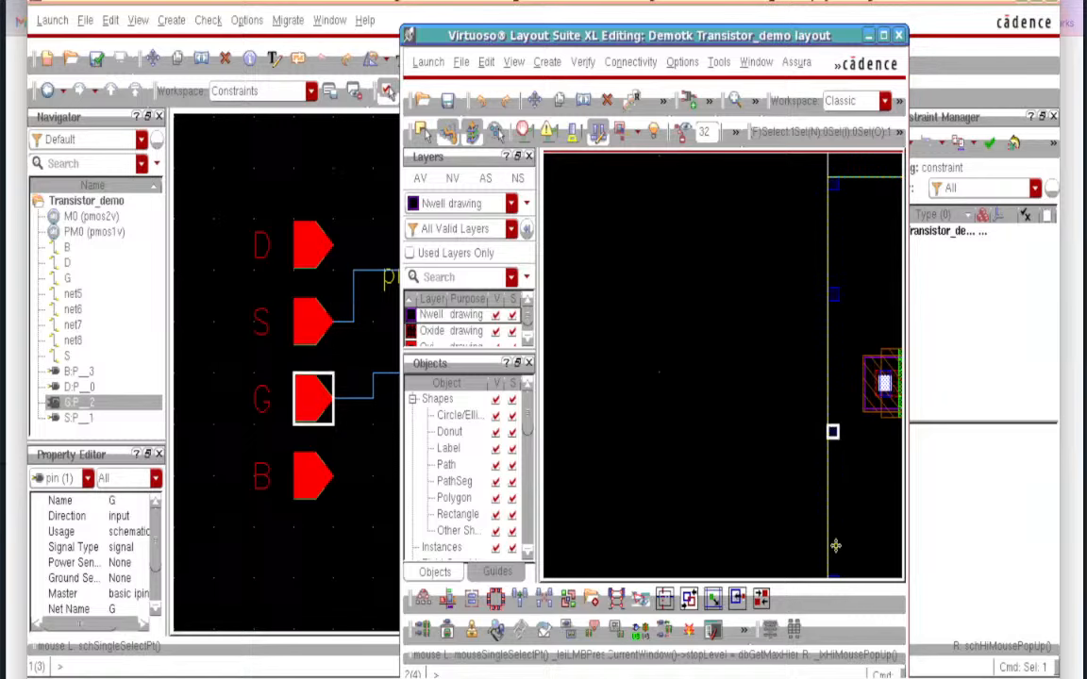
{"action": "scroll", "coordinate": [842, 555], "scroll_direction": "down", "scroll_amount": 2, "text": "ctrl"}
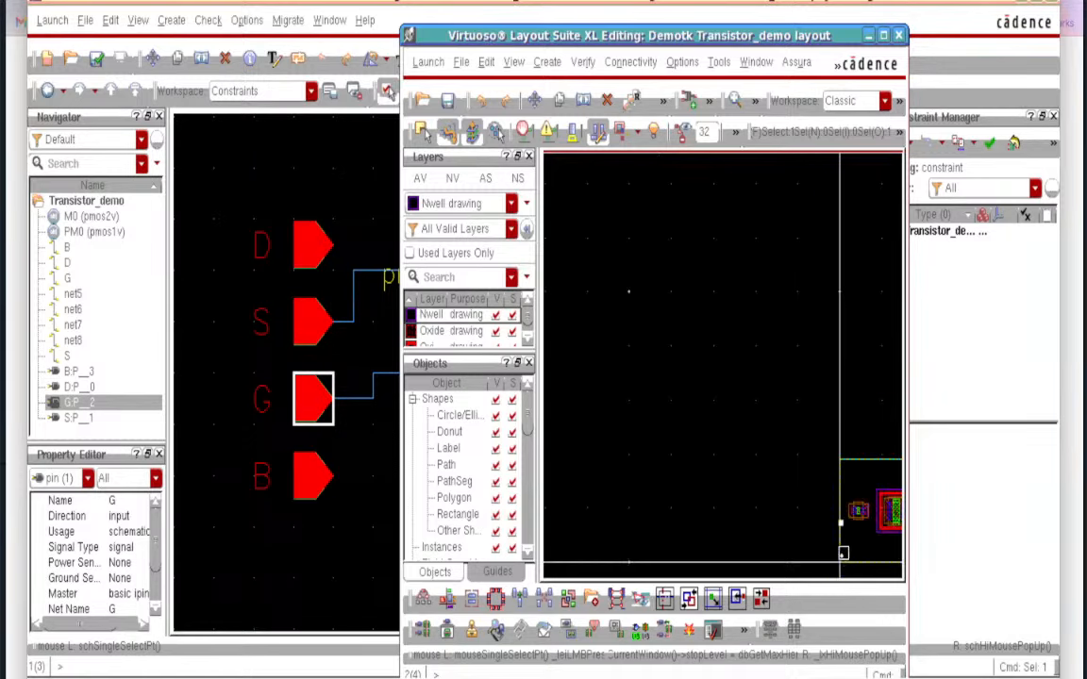
{"action": "scroll", "coordinate": [844, 555], "scroll_direction": "up", "scroll_amount": 4, "text": "ctrl"}
{"action": "scroll", "coordinate": [843, 556], "scroll_direction": "down", "scroll_amount": 1}
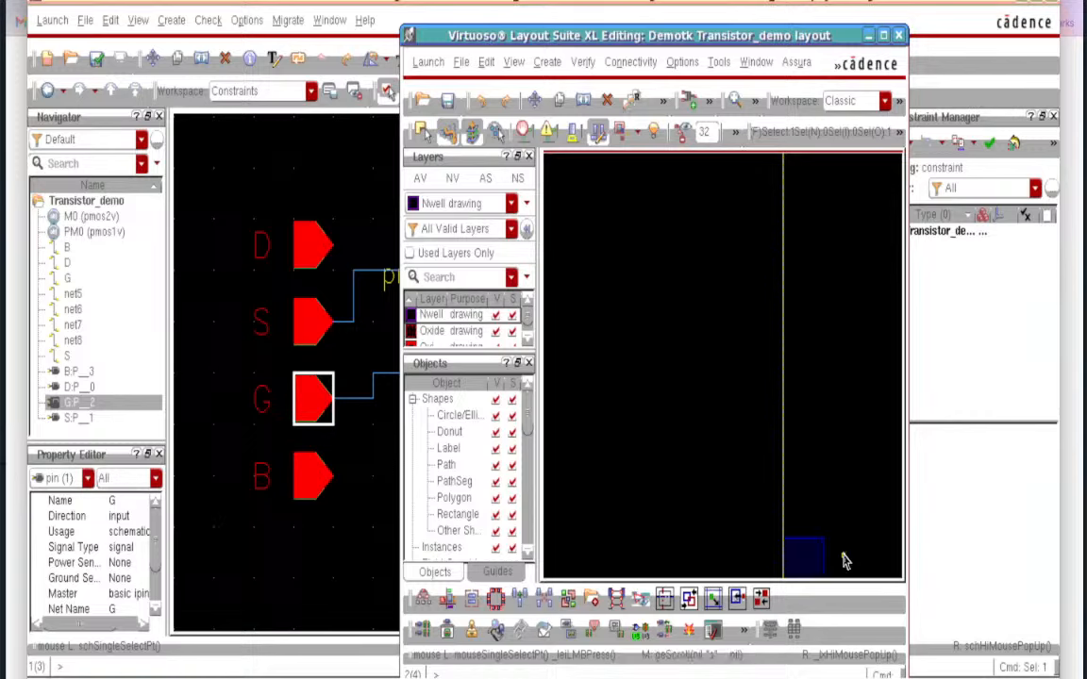
{"action": "left_click", "coordinate": [808, 557]}
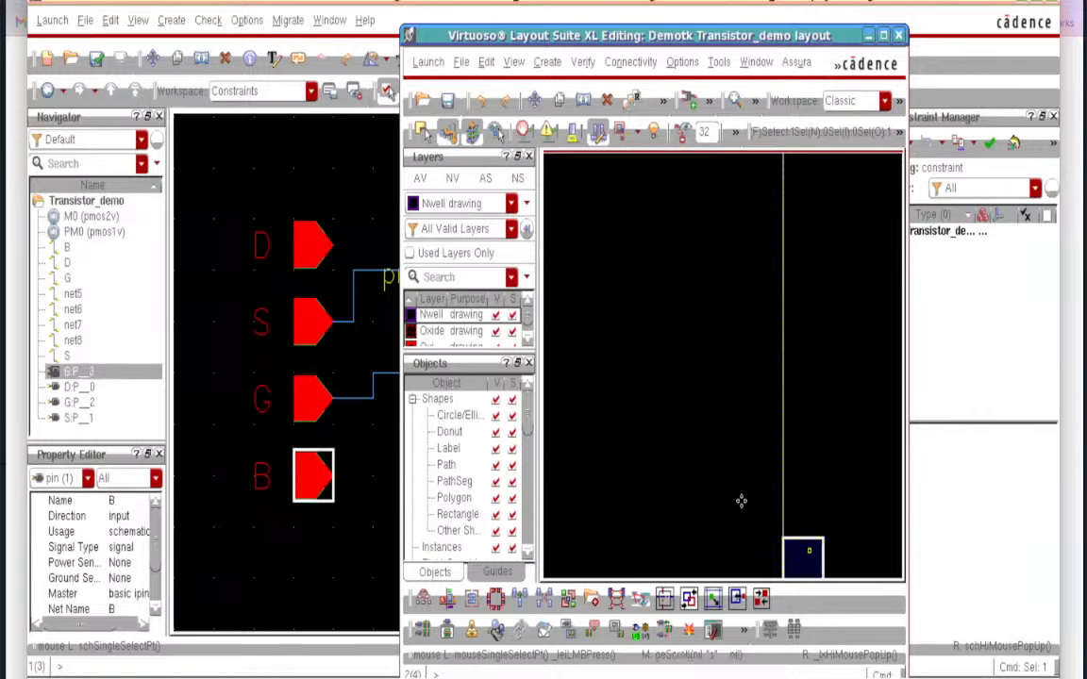
- Fit and maximize the layout, cross-check the pmos1v and pmos2v instances, then fit the schematic
{"action": "key", "text": "f"}
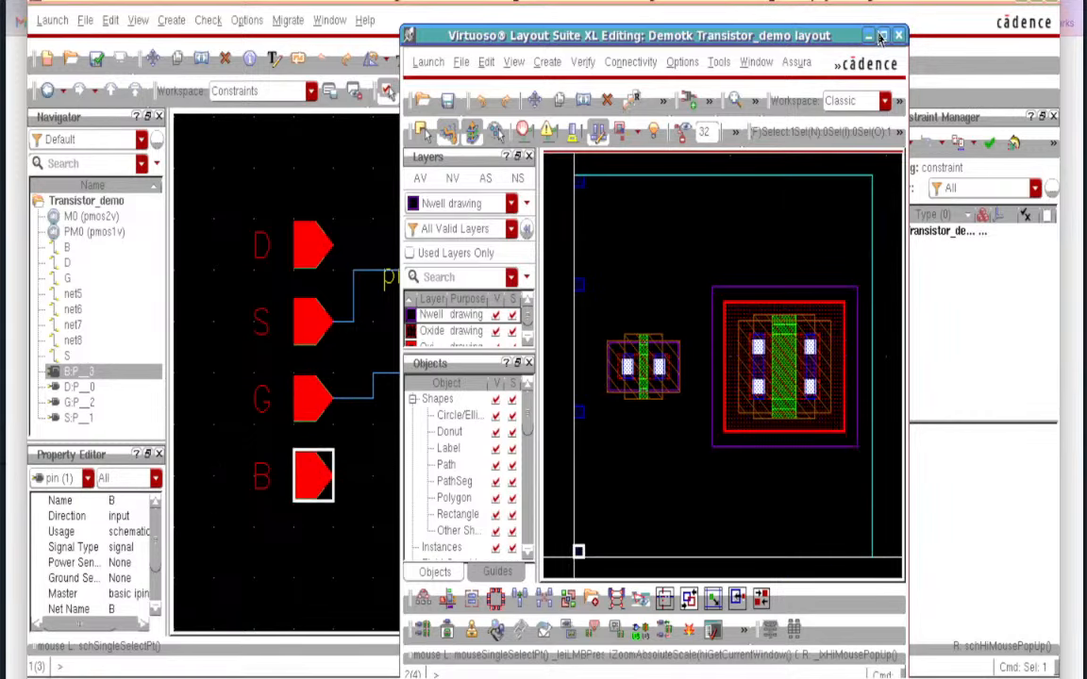
{"action": "left_click", "coordinate": [884, 36]}
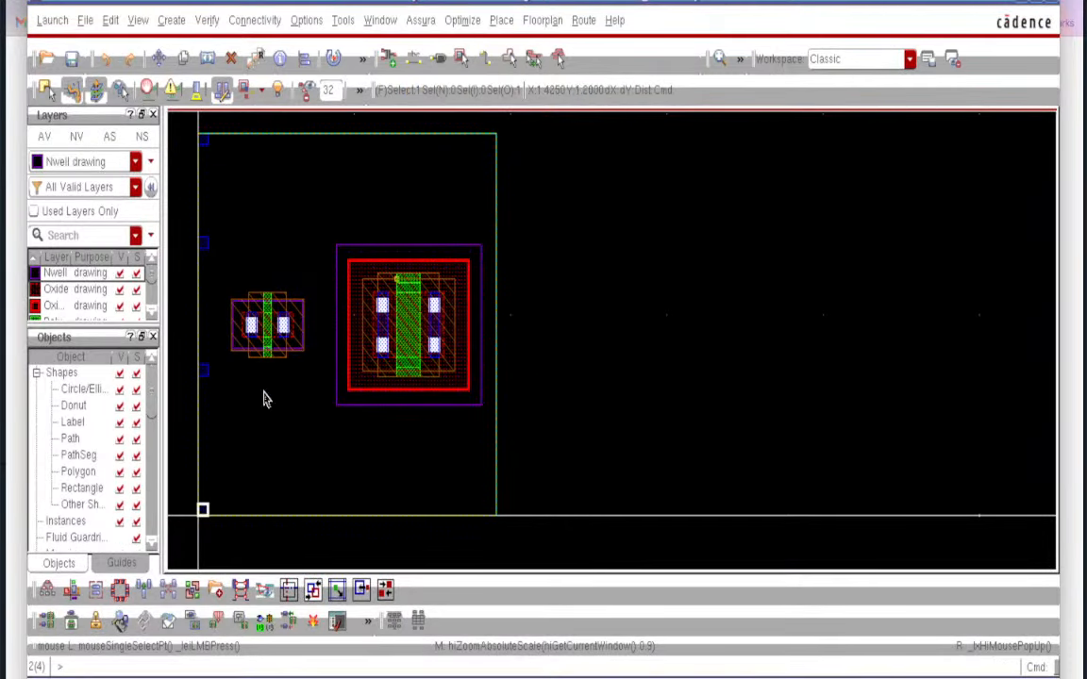
{"action": "left_click", "coordinate": [385, 468]}
{"action": "key", "text": "f"}
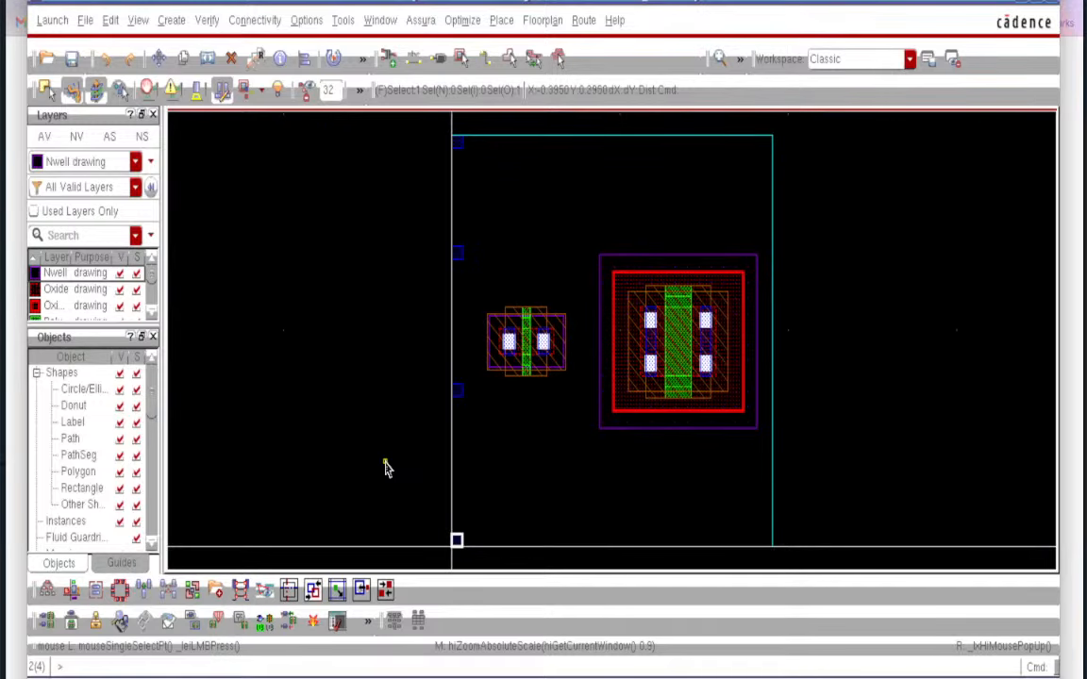
{"action": "left_click", "coordinate": [520, 349]}
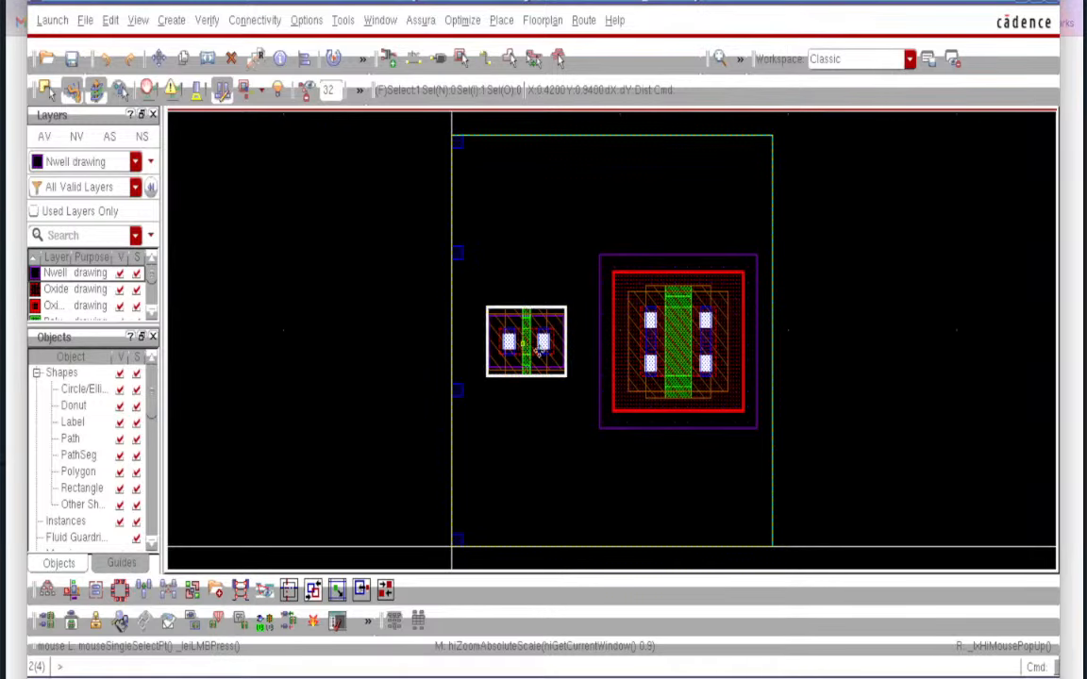
{"action": "left_click", "coordinate": [729, 326]}
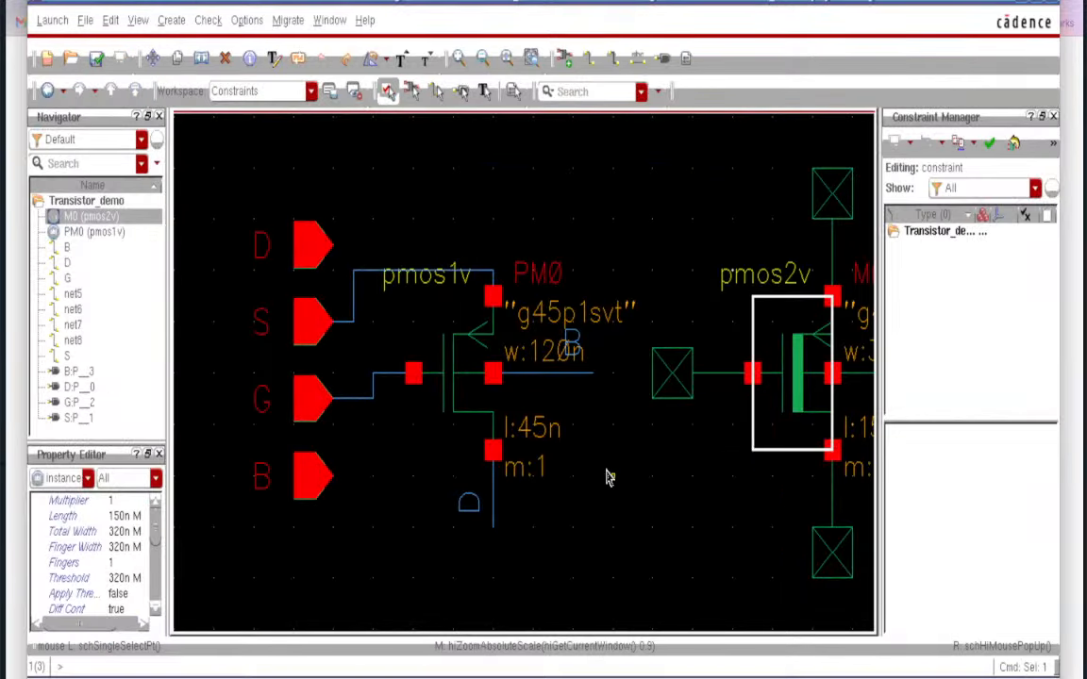
{"action": "left_click", "coordinate": [608, 477]}
{"action": "key", "text": "f"}
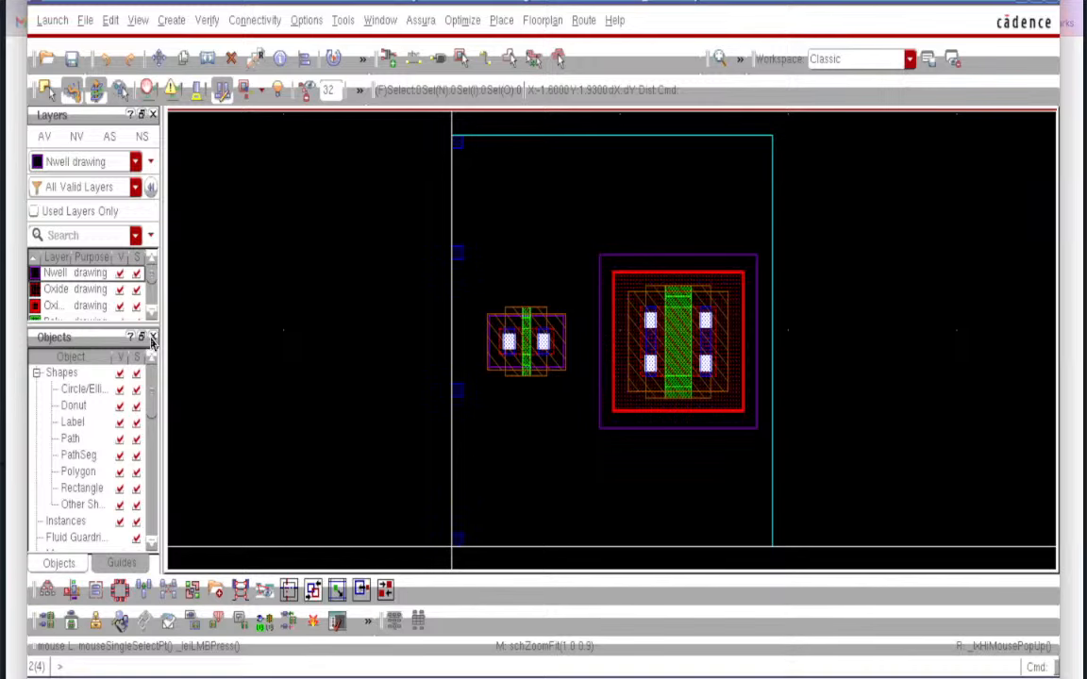
{"action": "left_click", "coordinate": [153, 338]}
{"action": "left_click", "coordinate": [154, 339]}
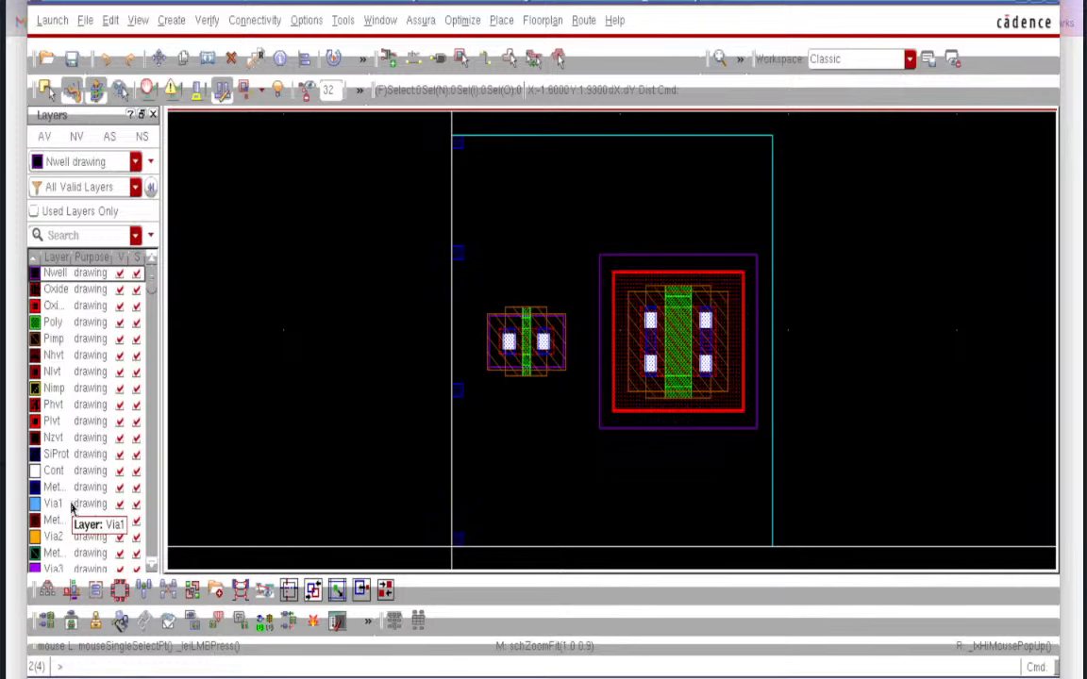
{"action": "left_click", "coordinate": [34, 212]}
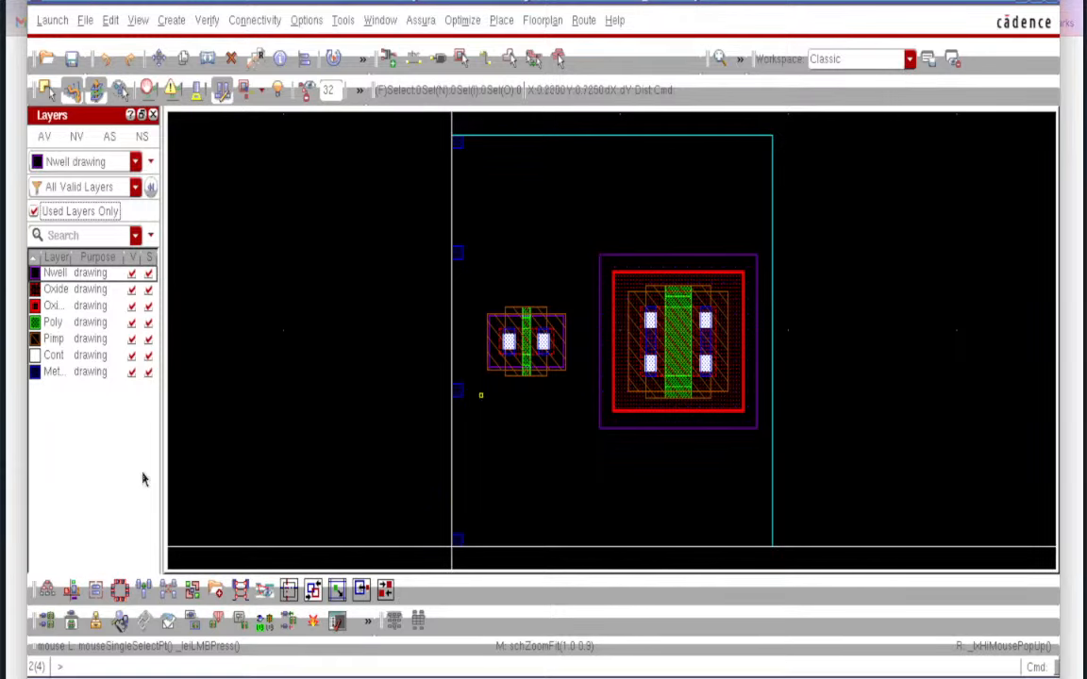
- Hide the Met, Cont, Pimp, Poly, Oxi and Oxide layers, leaving only Nwell visible
{"action": "left_click", "coordinate": [131, 373]}
{"action": "left_click", "coordinate": [132, 355]}
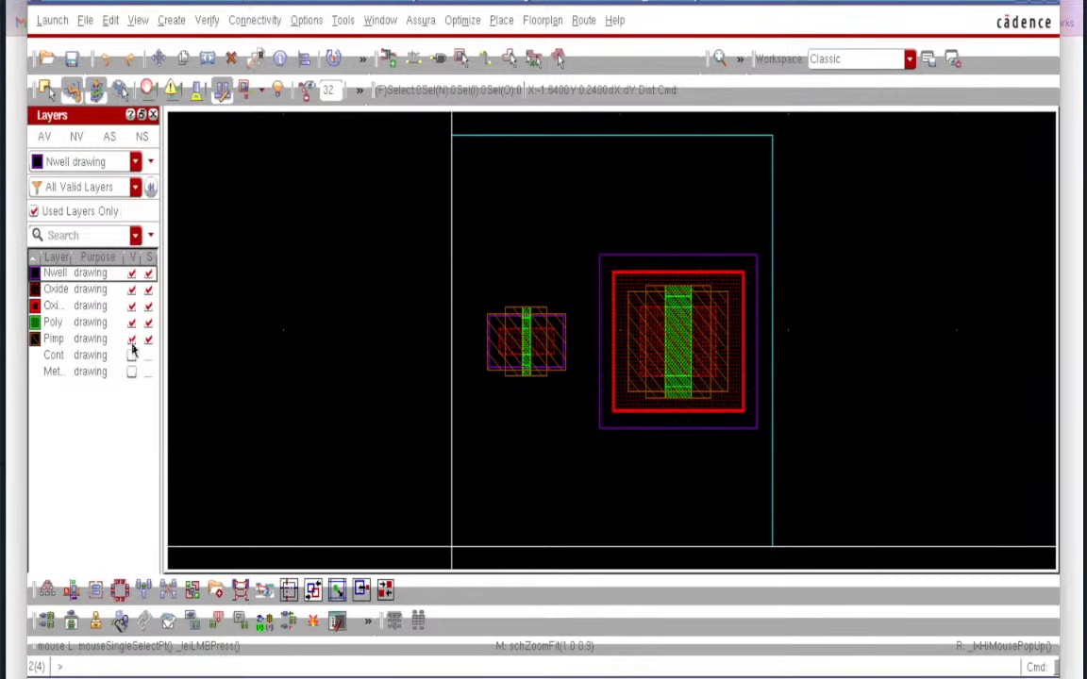
{"action": "left_click", "coordinate": [132, 339]}
{"action": "left_click", "coordinate": [131, 322]}
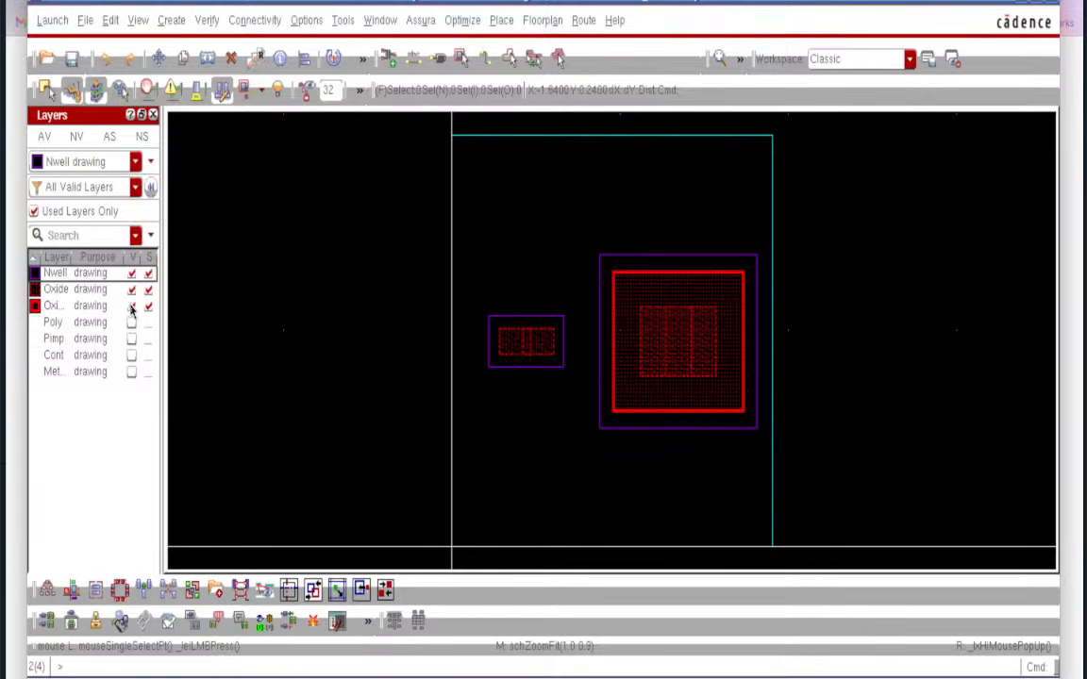
{"action": "left_click", "coordinate": [132, 305]}
{"action": "left_click", "coordinate": [131, 289]}
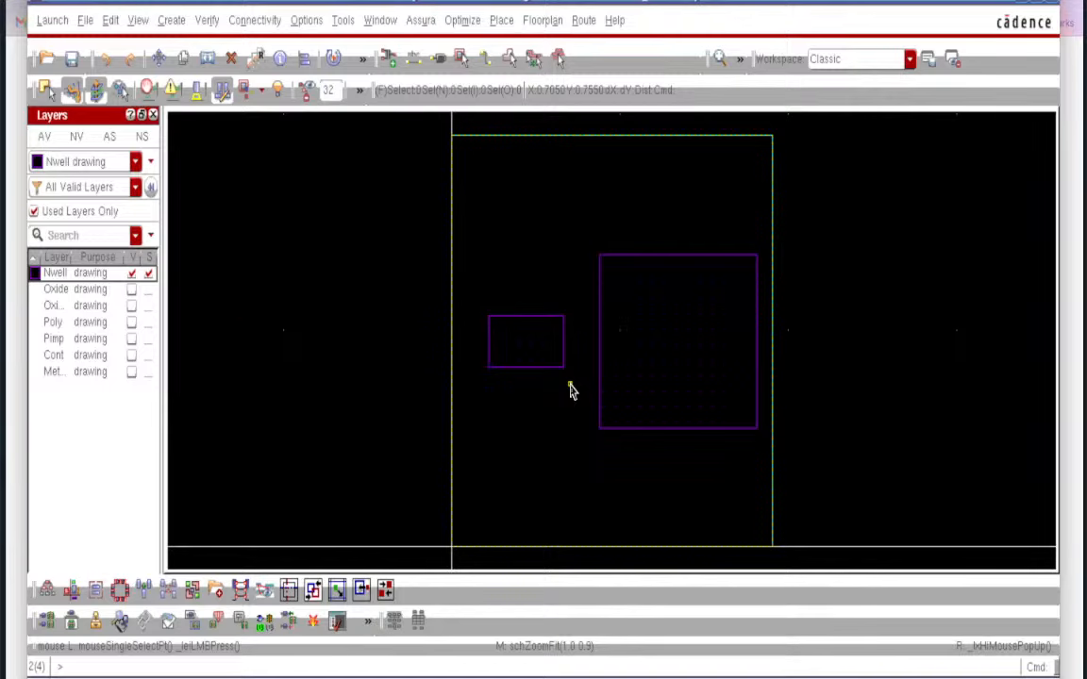
- Measure the small Nwell rectangle with rulers: 0.24 tall and 0.445 wide
{"action": "scroll", "coordinate": [570, 390], "scroll_direction": "up", "scroll_amount": 2, "text": "ctrl"}
{"action": "scroll", "coordinate": [570, 389], "scroll_direction": "down", "scroll_amount": 1, "text": "ctrl"}
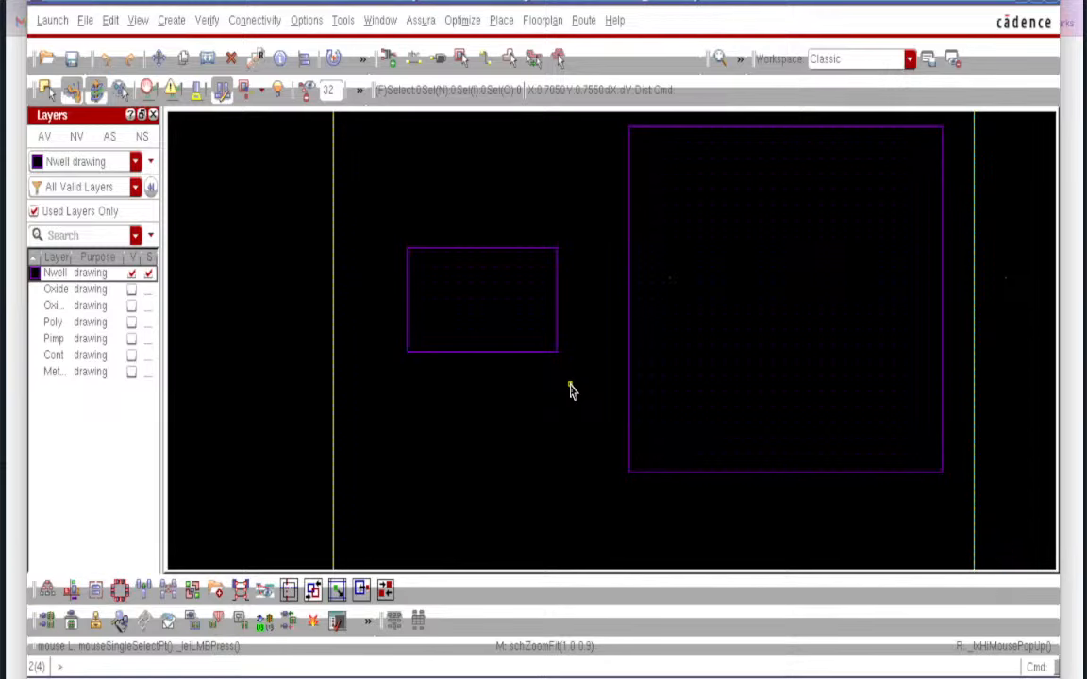
{"action": "key", "text": "k"}
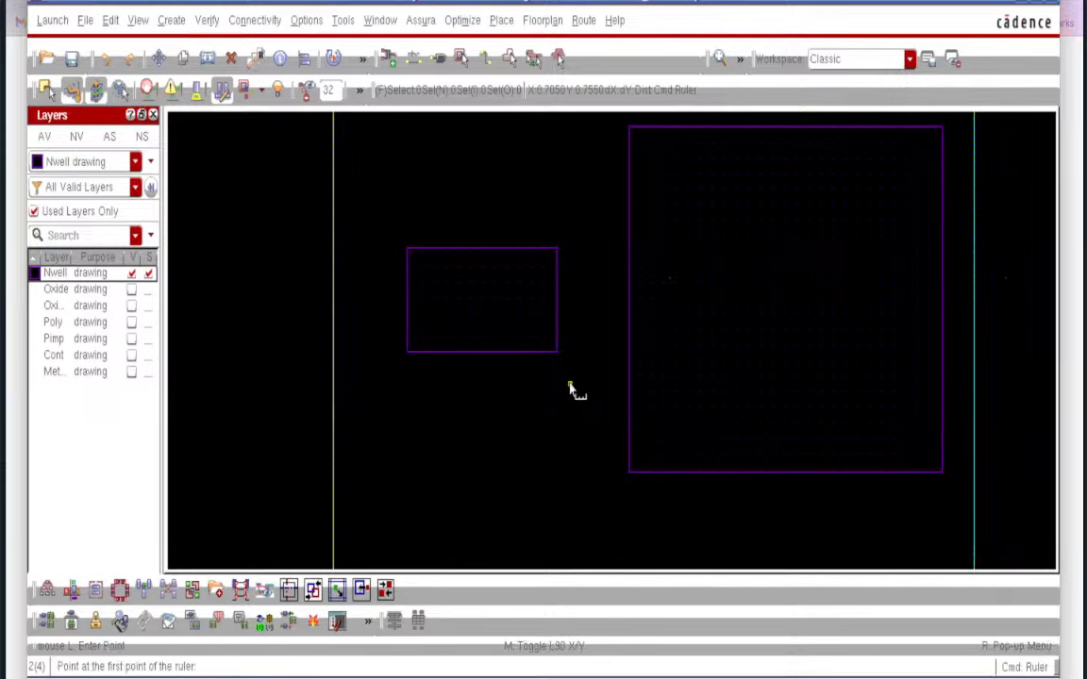
{"action": "left_click", "coordinate": [481, 352]}
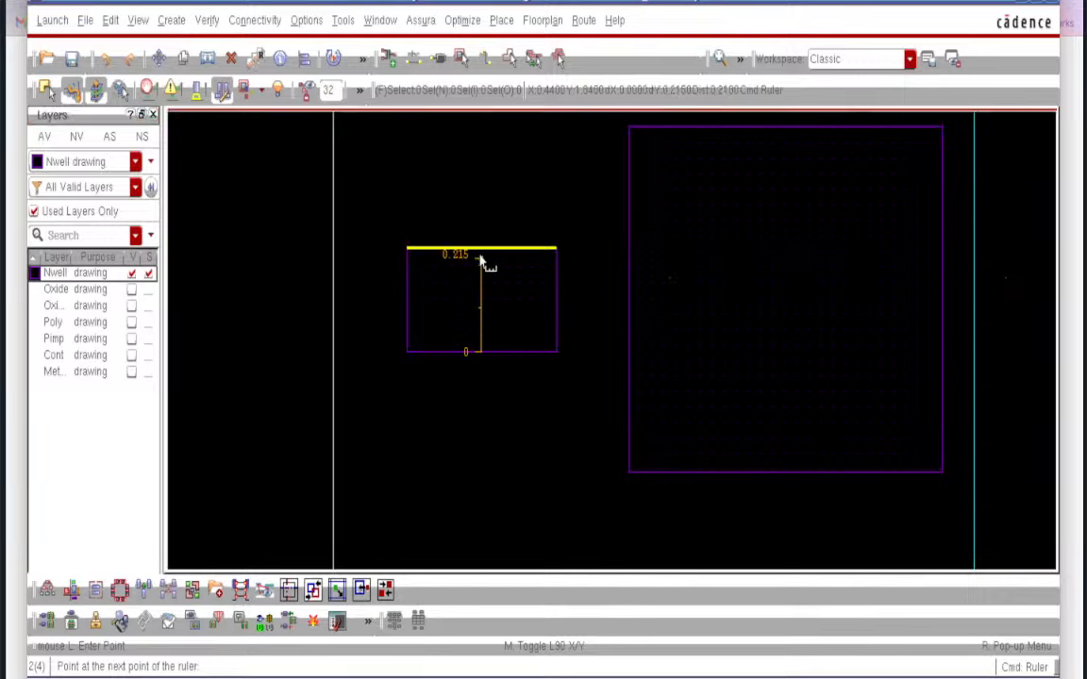
{"action": "left_click", "coordinate": [481, 249]}
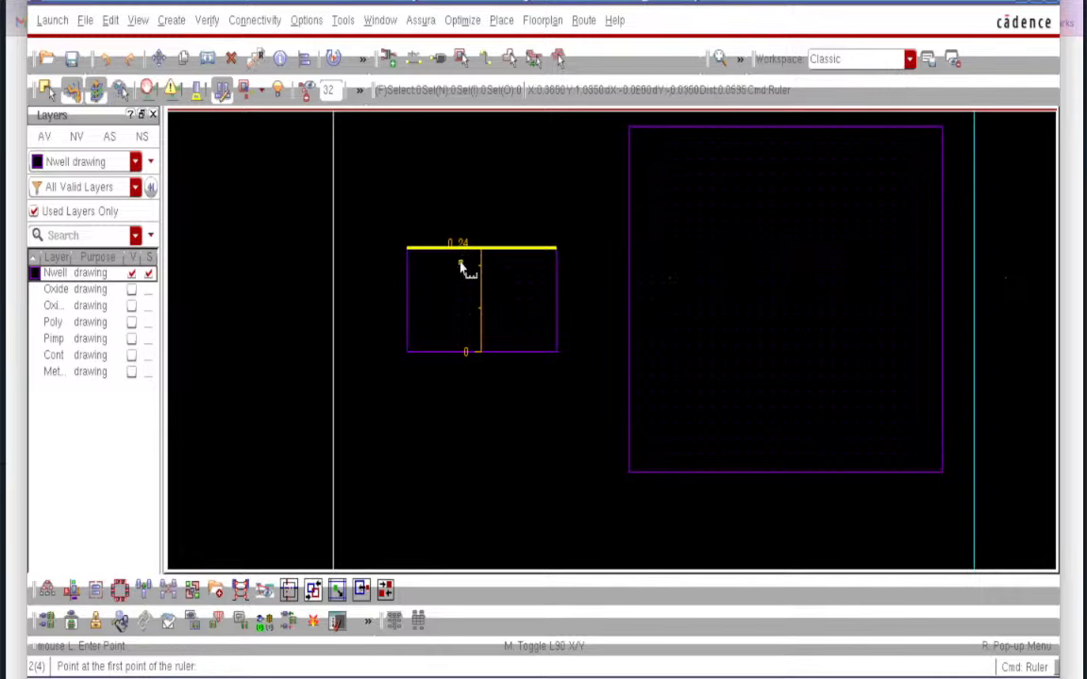
{"action": "left_click", "coordinate": [407, 307]}
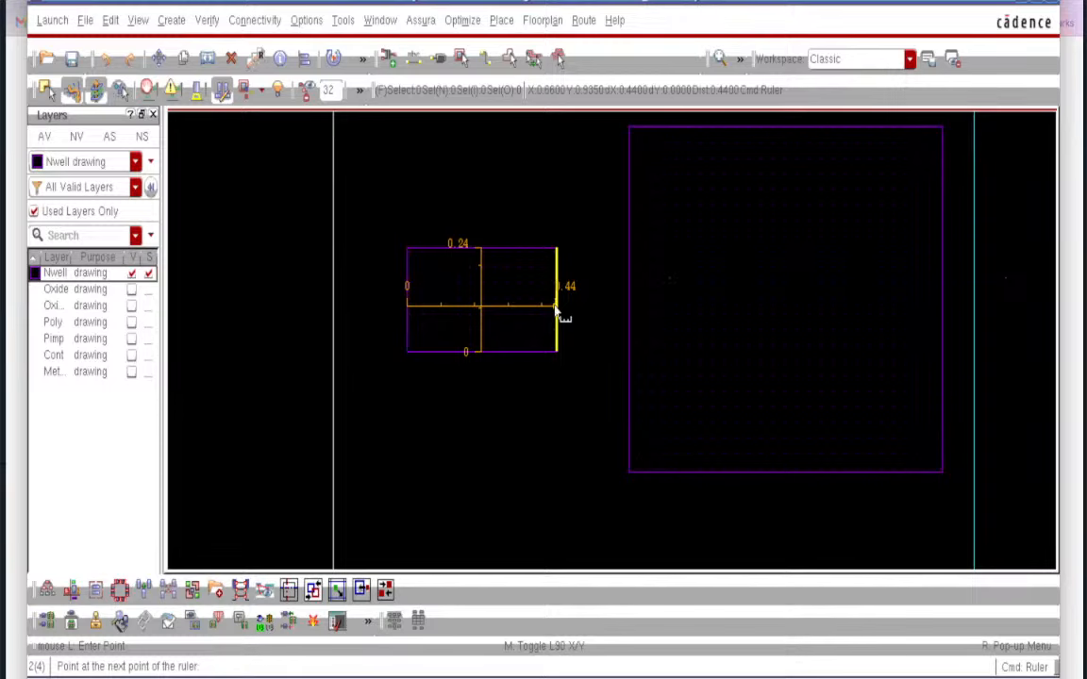
{"action": "left_click", "coordinate": [555, 307]}
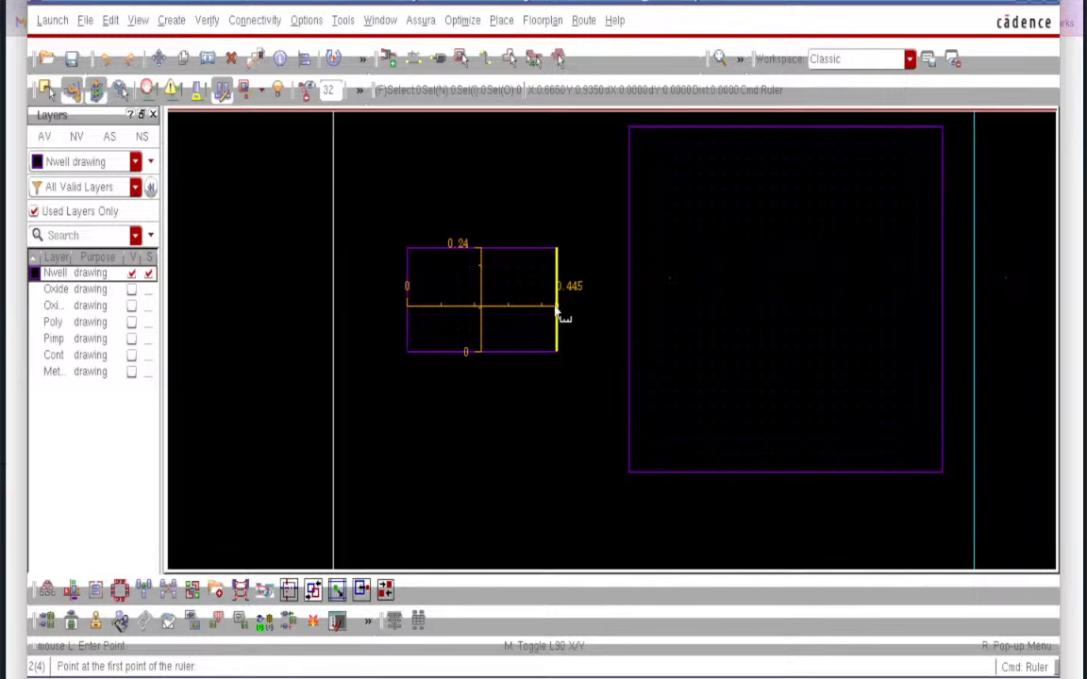
- Measure the big Nwell at 0.8 tall and 0.93 wide, then clear all rulers
{"action": "left_click", "coordinate": [777, 472]}
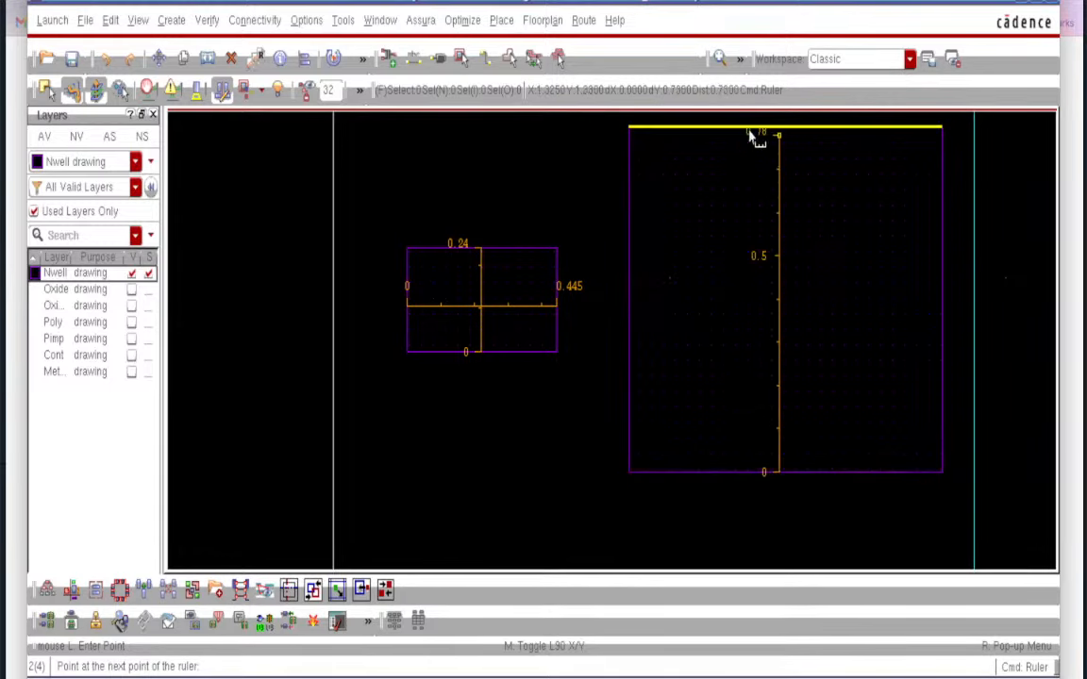
{"action": "left_click", "coordinate": [779, 131]}
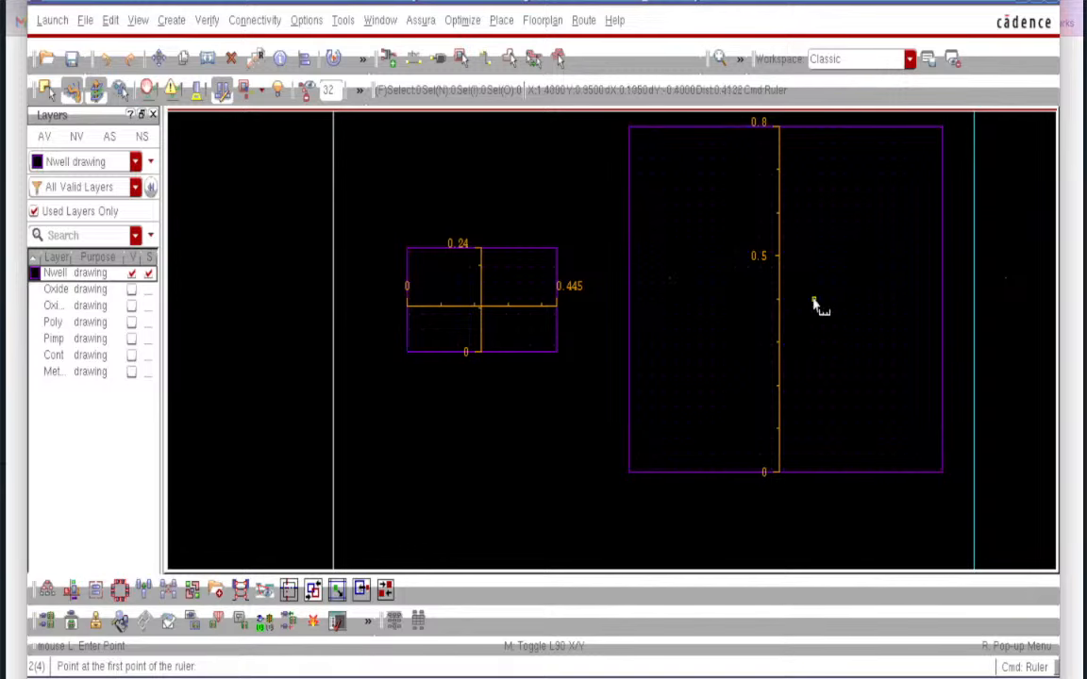
{"action": "left_click", "coordinate": [627, 300]}
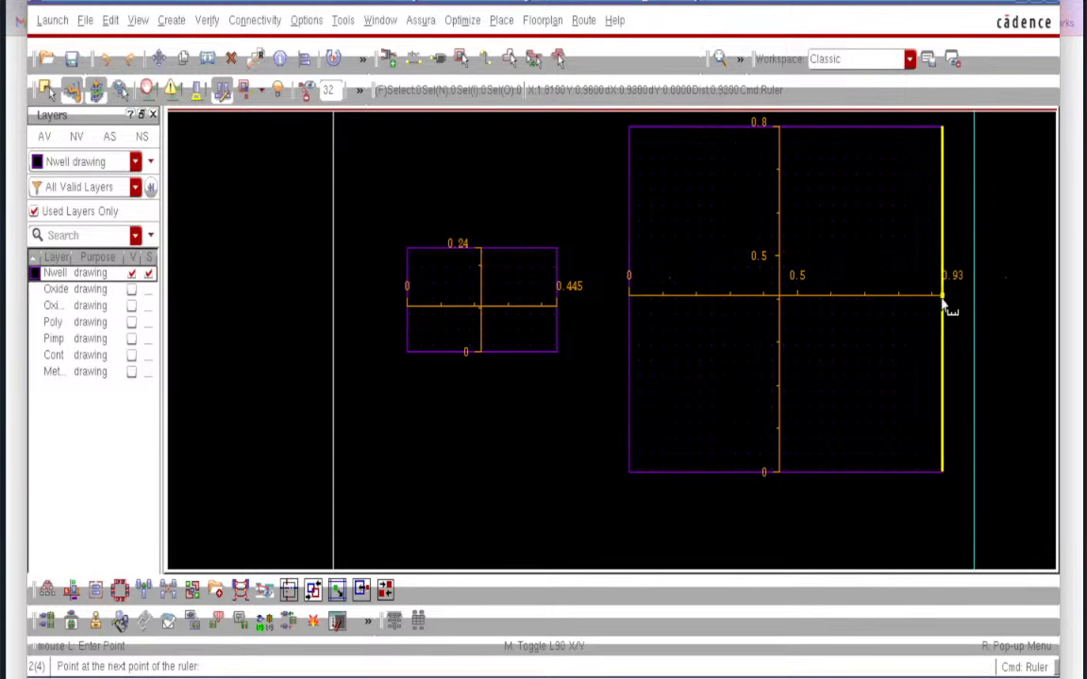
{"action": "left_click", "coordinate": [941, 300]}
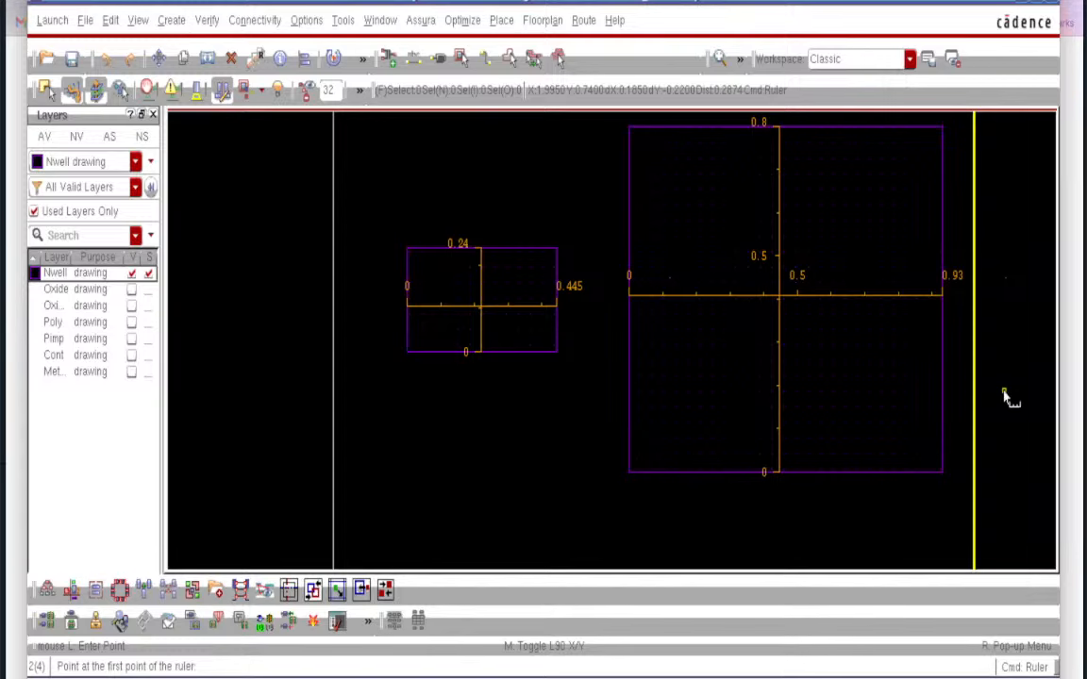
{"action": "key", "text": "Escape"}
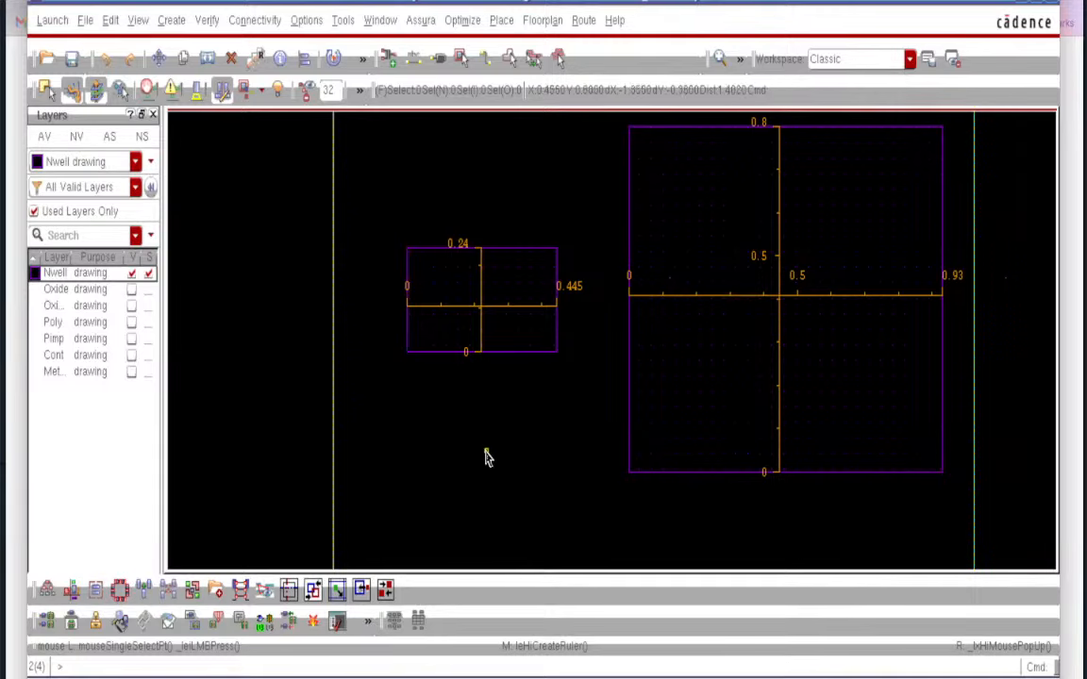
{"action": "key", "text": "shift+k"}
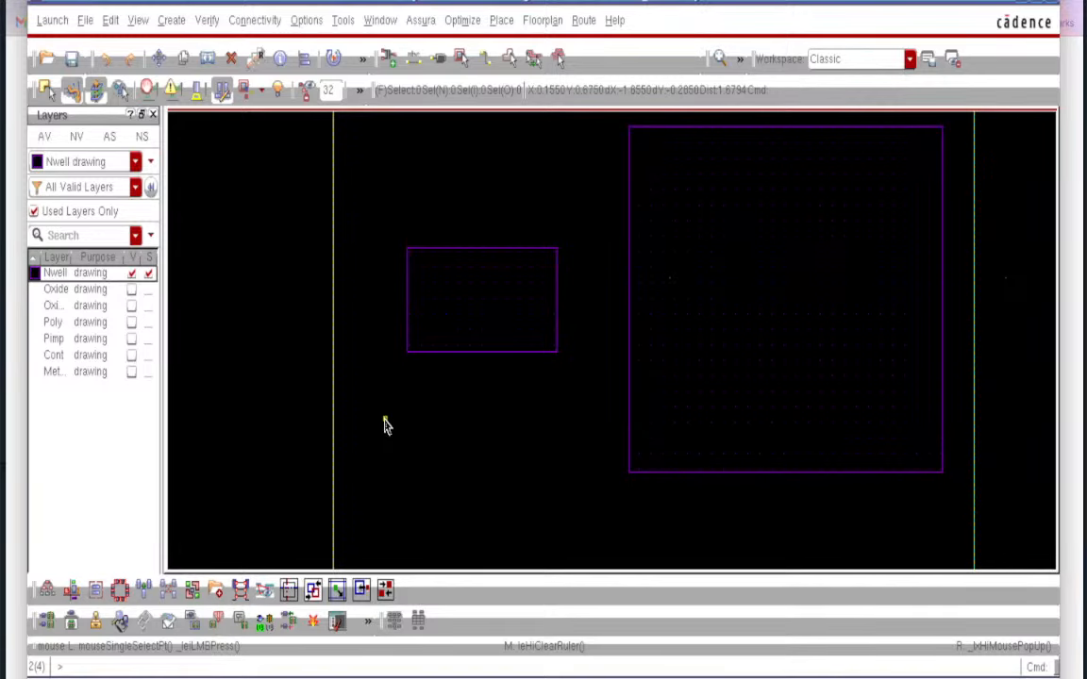
- Make the Oxide layer visible again and select the small Nwell rectangle
{"action": "left_click", "coordinate": [132, 291]}
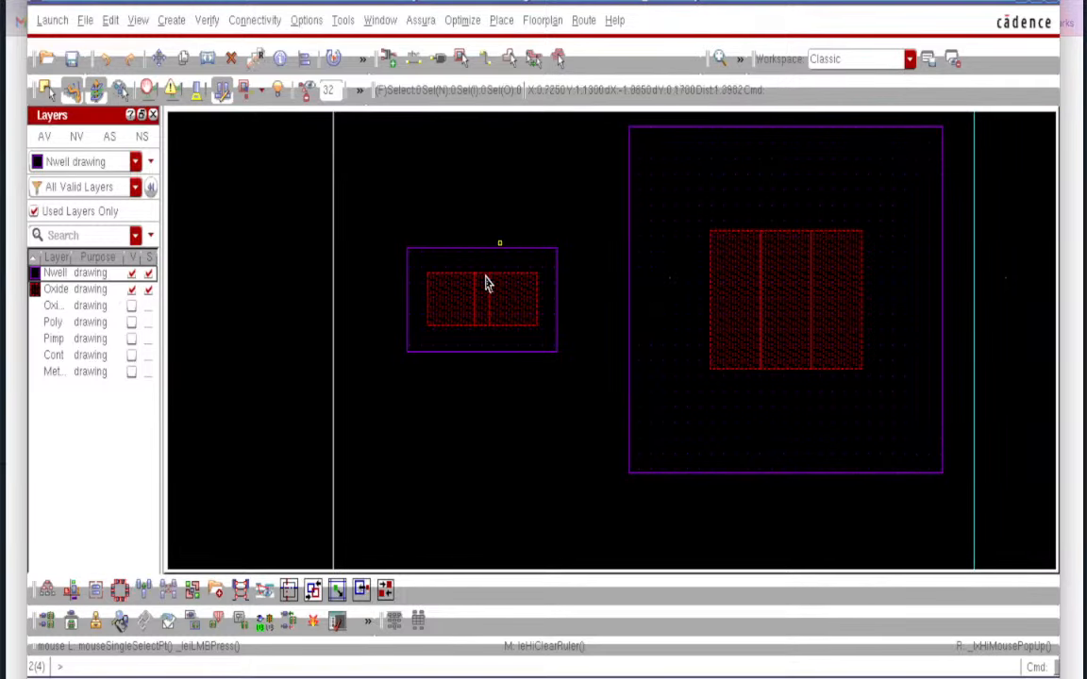
{"action": "left_click", "coordinate": [544, 341]}
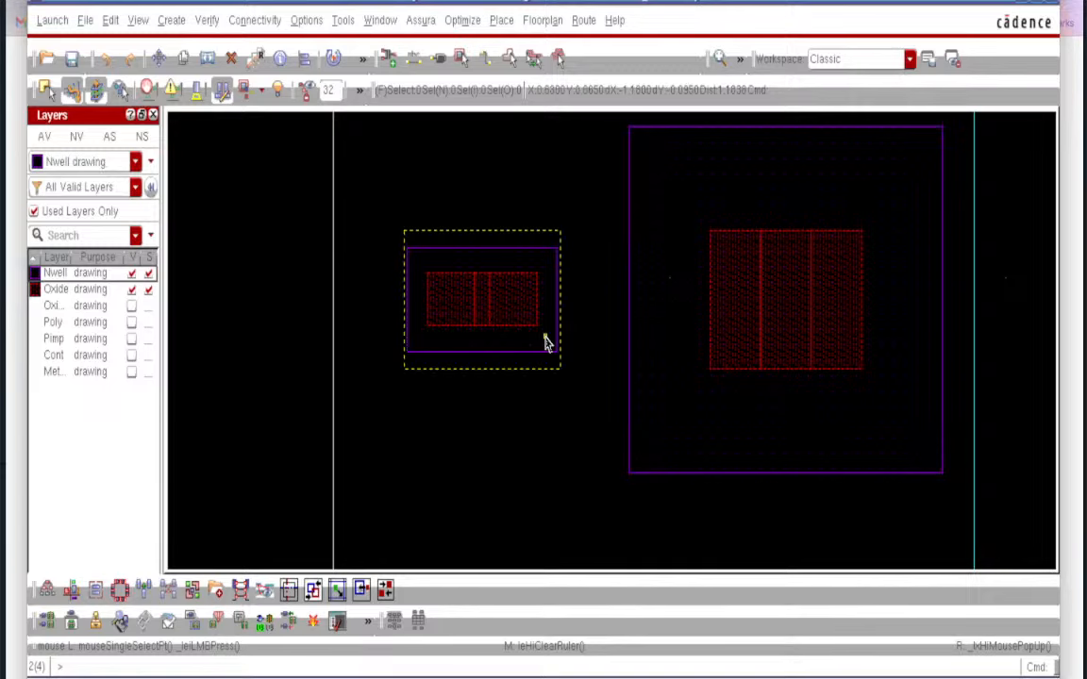
{"action": "left_click", "coordinate": [544, 486]}
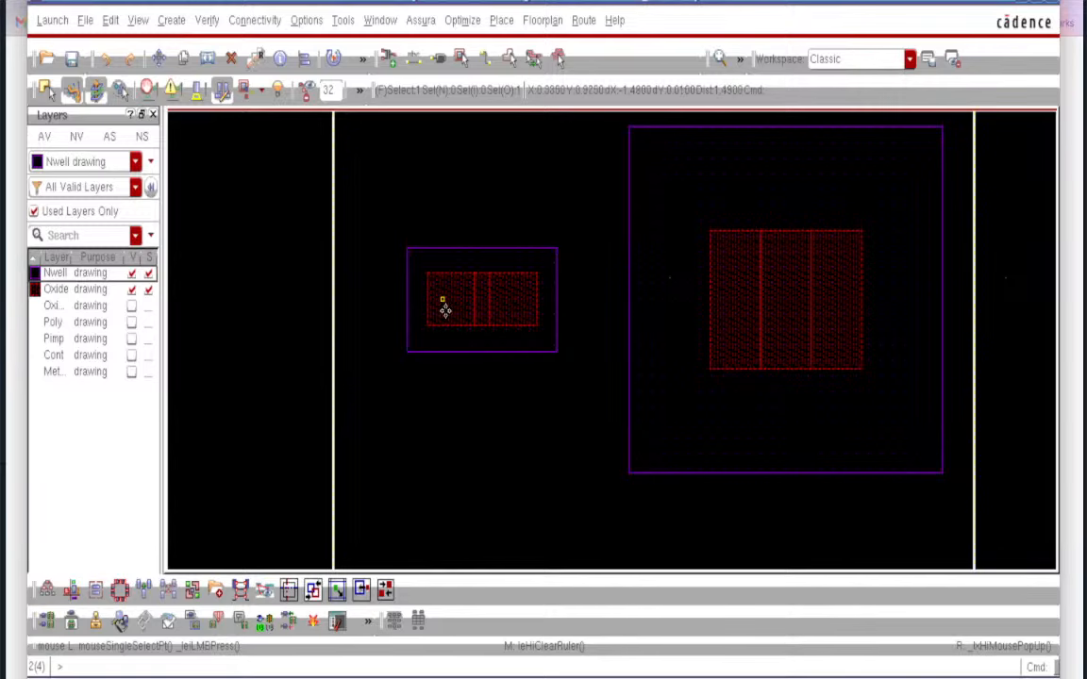
{"action": "left_click", "coordinate": [447, 318]}
- Ruler the small device's oxide region at 0.12 tall and 0.325 wide
{"action": "scroll", "coordinate": [466, 402], "scroll_direction": "up", "scroll_amount": 2, "text": "ctrl"}
{"action": "scroll", "coordinate": [466, 402], "scroll_direction": "up", "scroll_amount": 4}
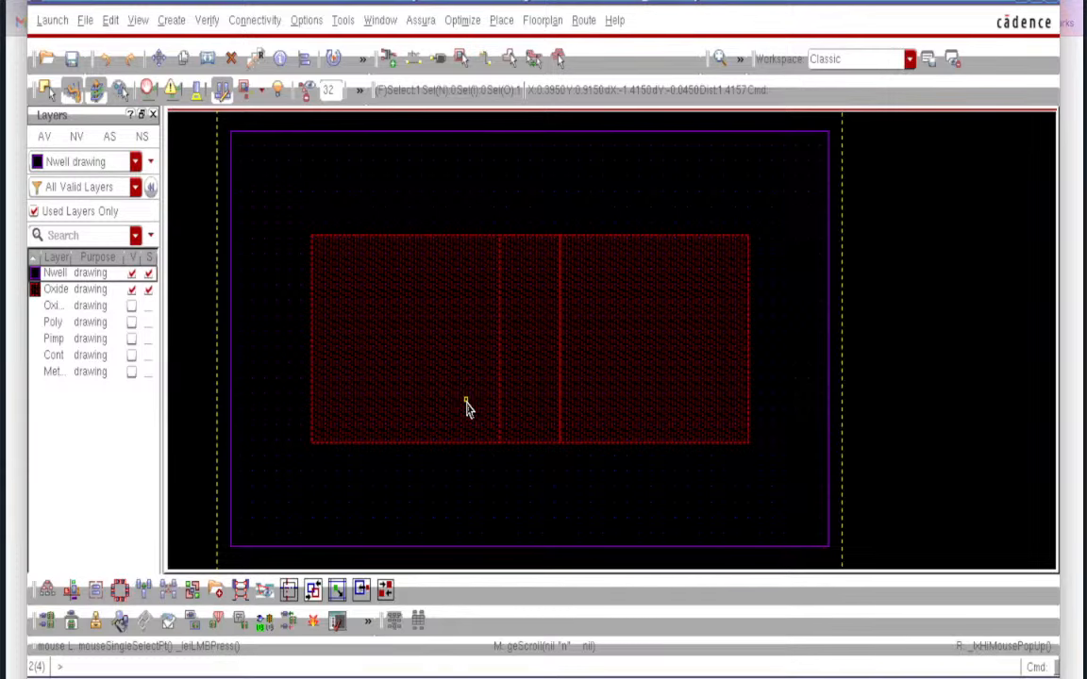
{"action": "key", "text": "k"}
{"action": "left_click", "coordinate": [466, 444]}
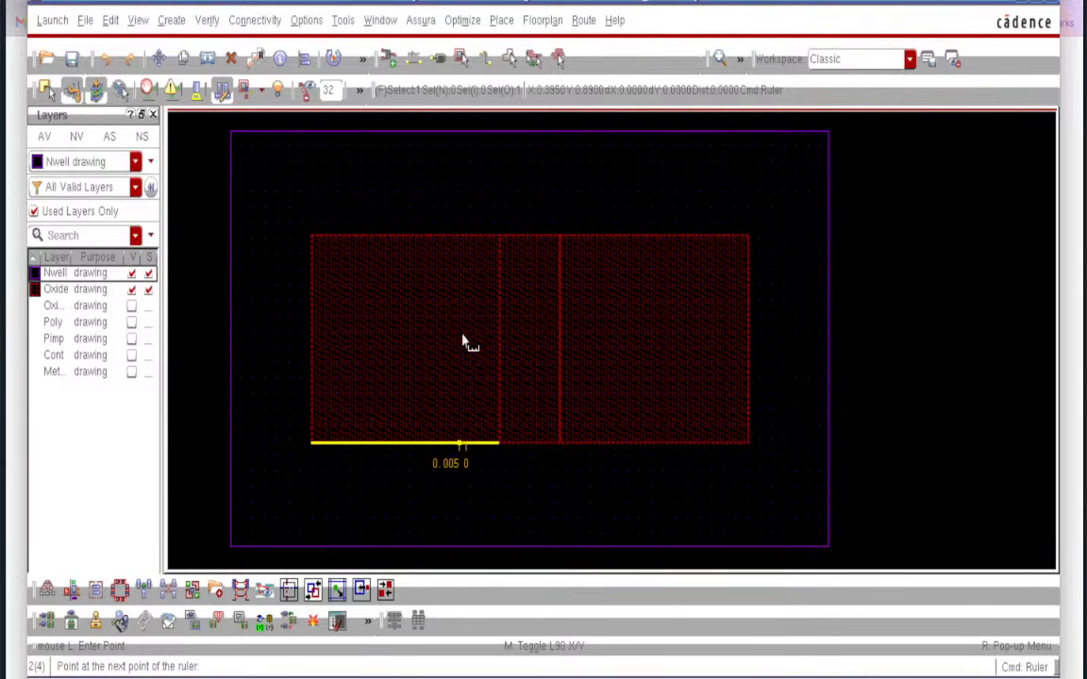
{"action": "left_click", "coordinate": [466, 236]}
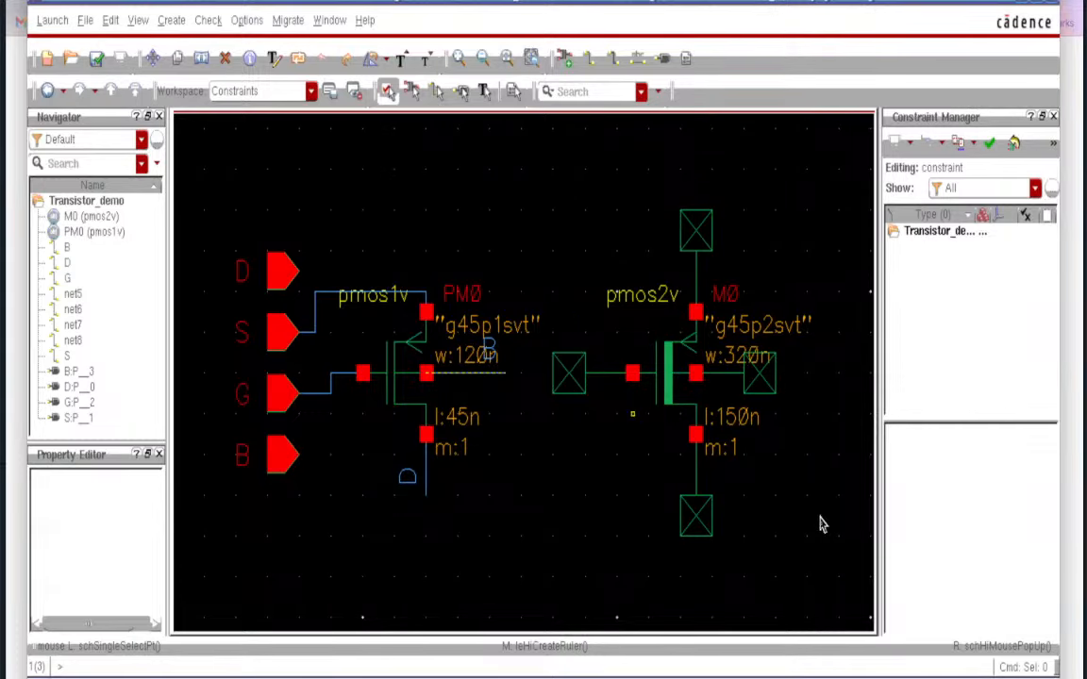
{"action": "left_click", "coordinate": [819, 678]}
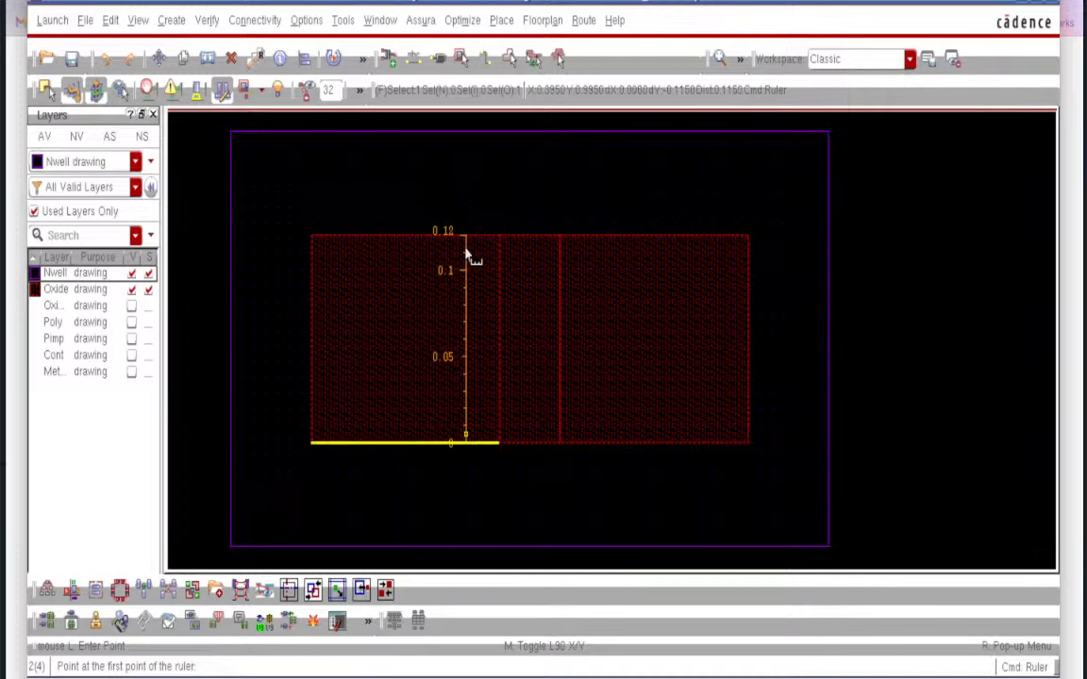
{"action": "left_click", "coordinate": [311, 332]}
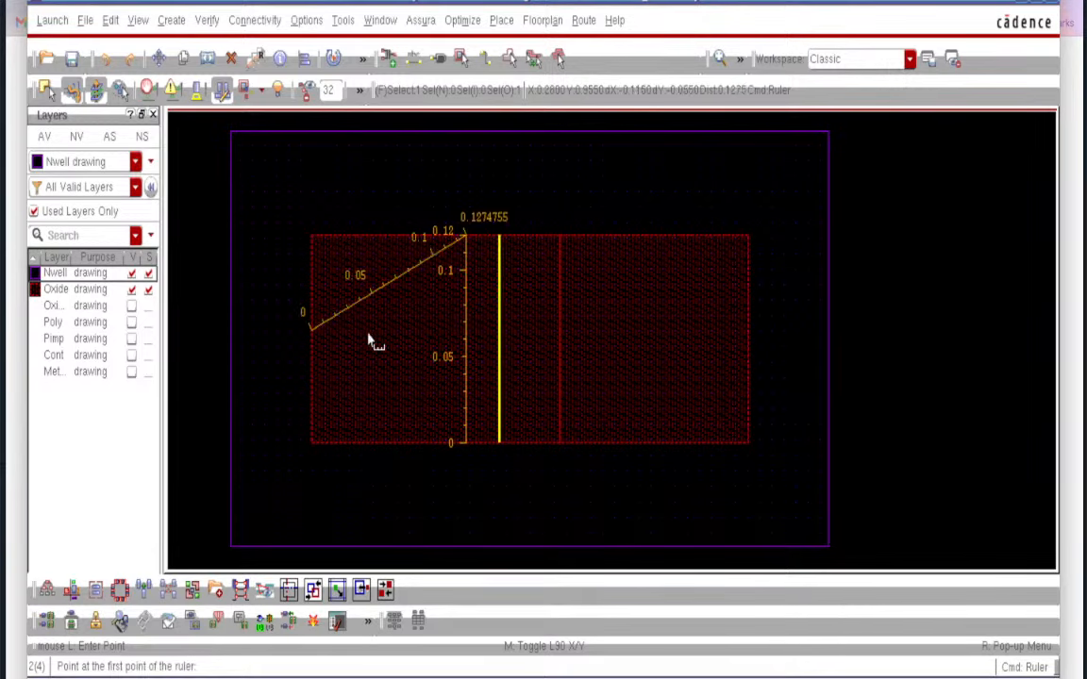
{"action": "left_click", "coordinate": [751, 327]}
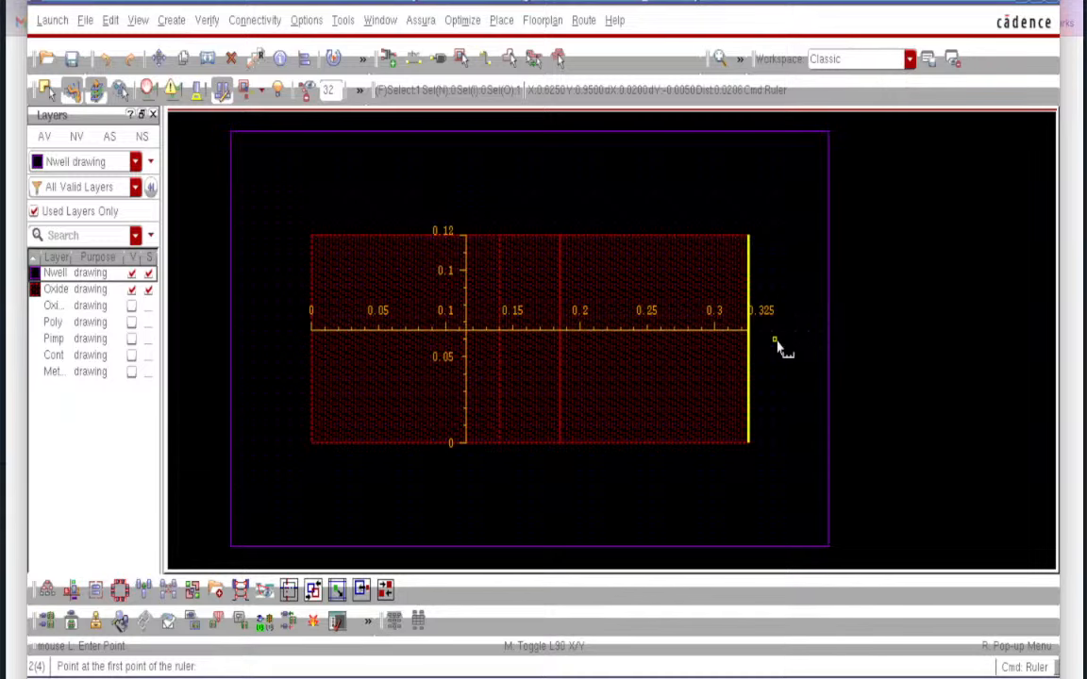
- Ruler the large transistor's oxide region at 0.32 tall and 0.45 wide, then fit the design
{"action": "scroll", "coordinate": [780, 348], "scroll_direction": "up", "scroll_amount": 5}
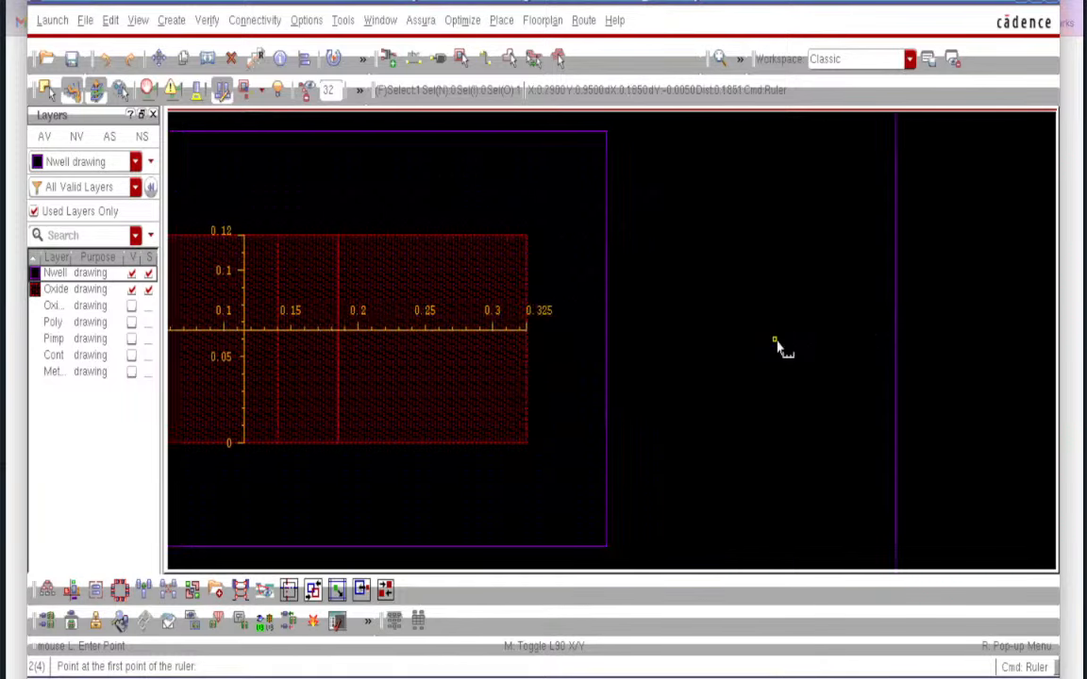
{"action": "scroll", "coordinate": [780, 348], "scroll_direction": "down", "scroll_amount": 5}
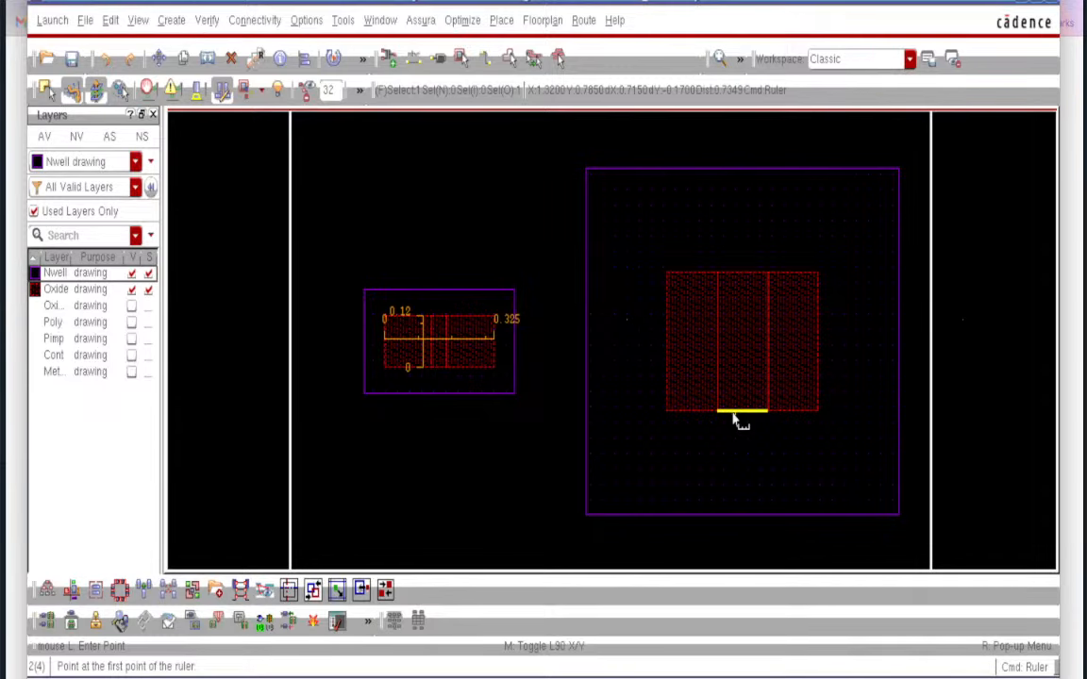
{"action": "scroll", "coordinate": [737, 421], "scroll_direction": "up", "scroll_amount": 3}
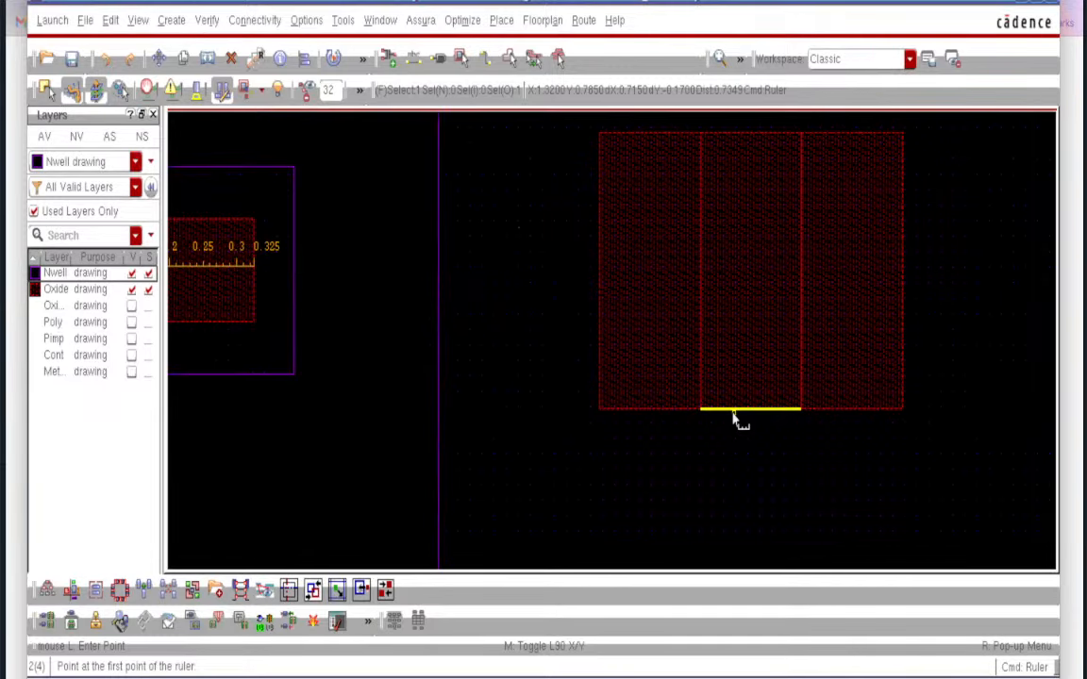
{"action": "left_click", "coordinate": [733, 413]}
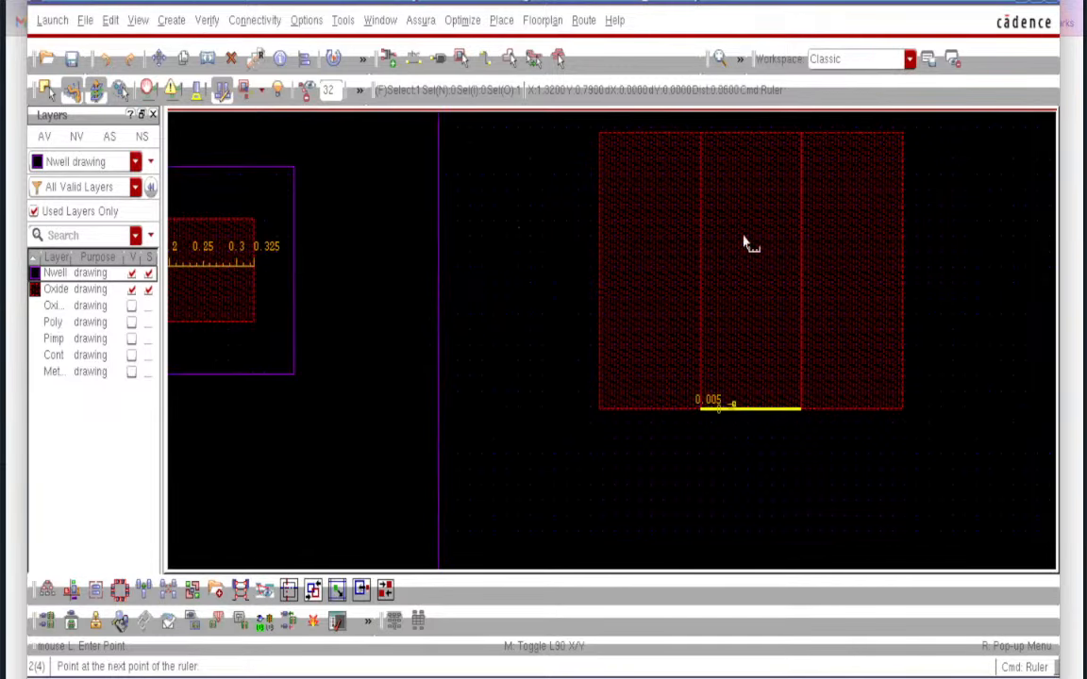
{"action": "left_click", "coordinate": [750, 139]}
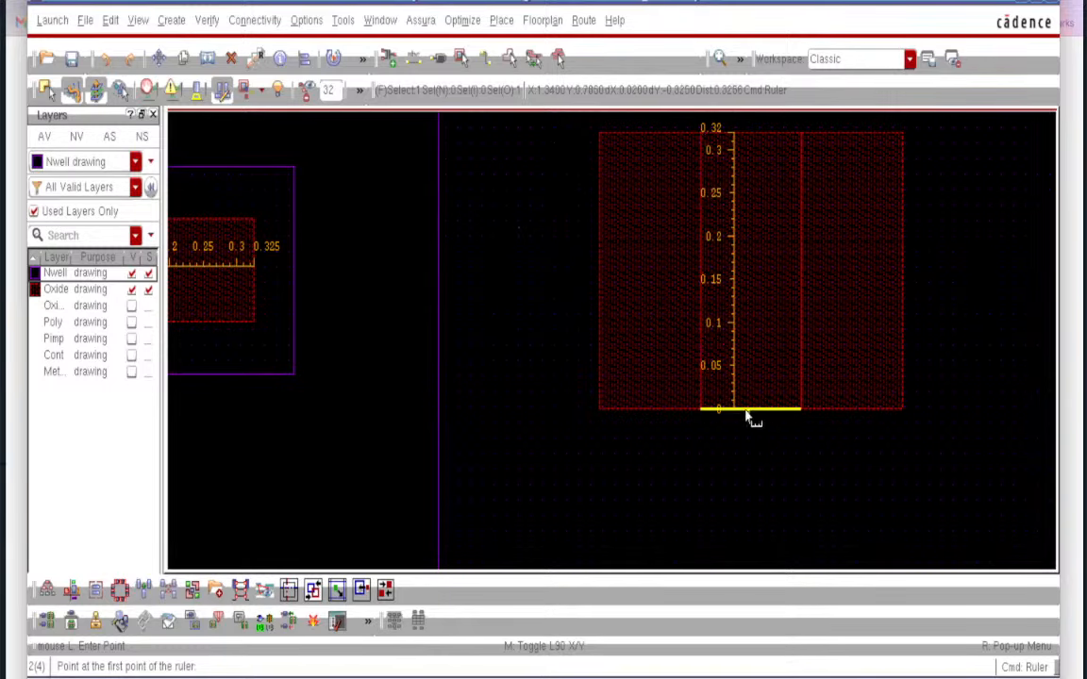
{"action": "left_click", "coordinate": [600, 279]}
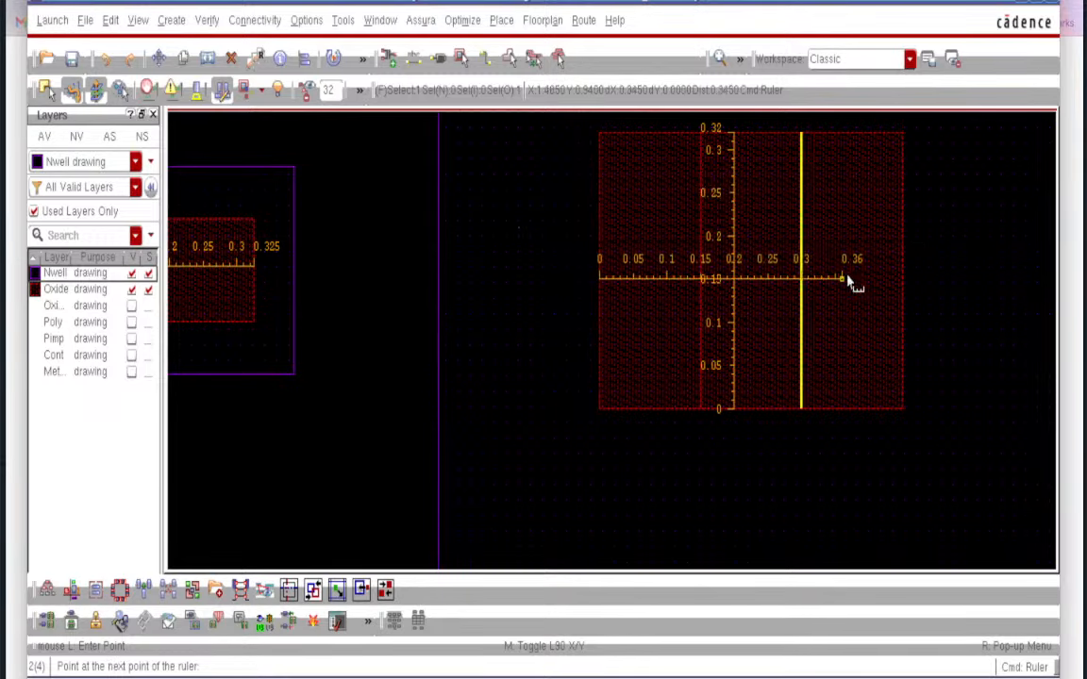
{"action": "left_click", "coordinate": [903, 279]}
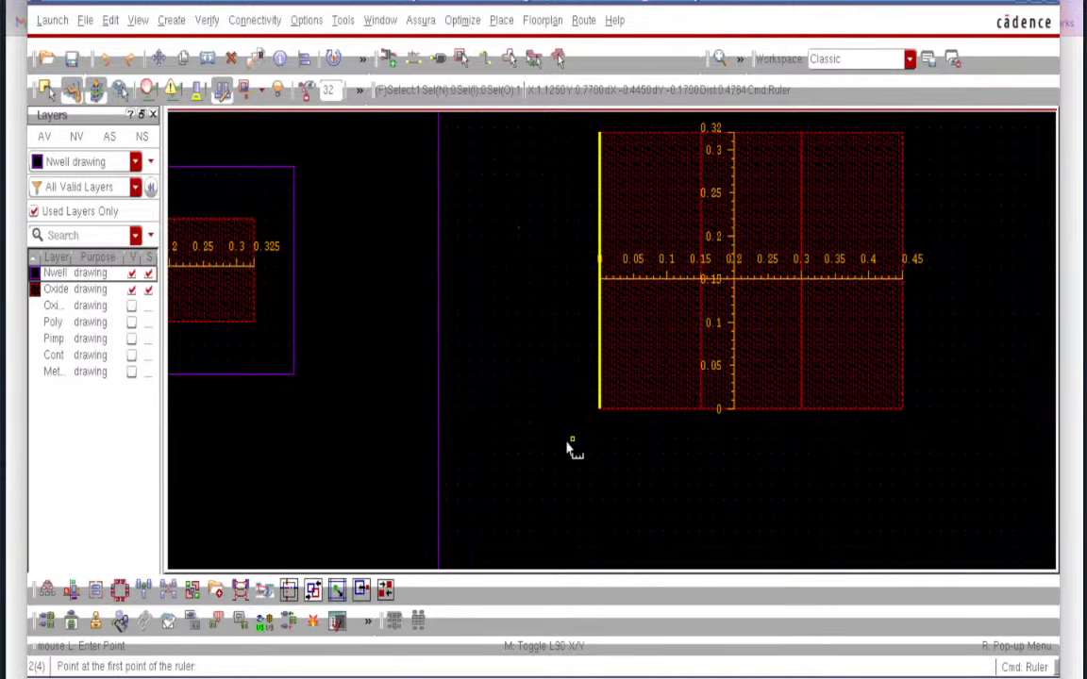
{"action": "key", "text": "f"}
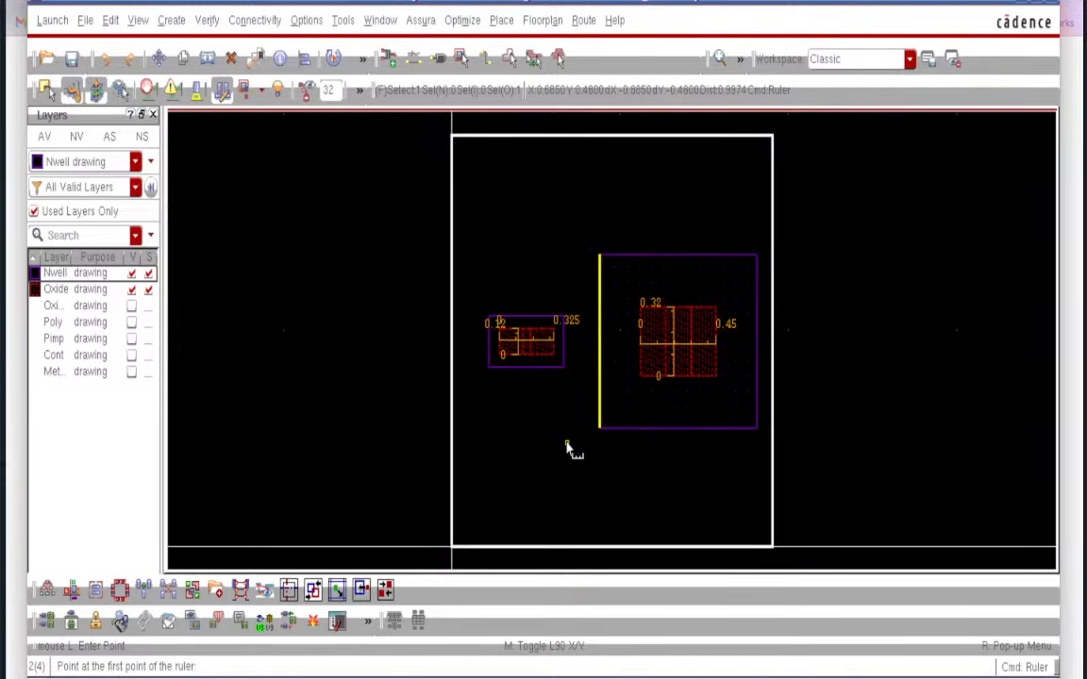
{"action": "scroll", "coordinate": [569, 449], "scroll_direction": "up", "scroll_amount": 2, "text": "ctrl"}
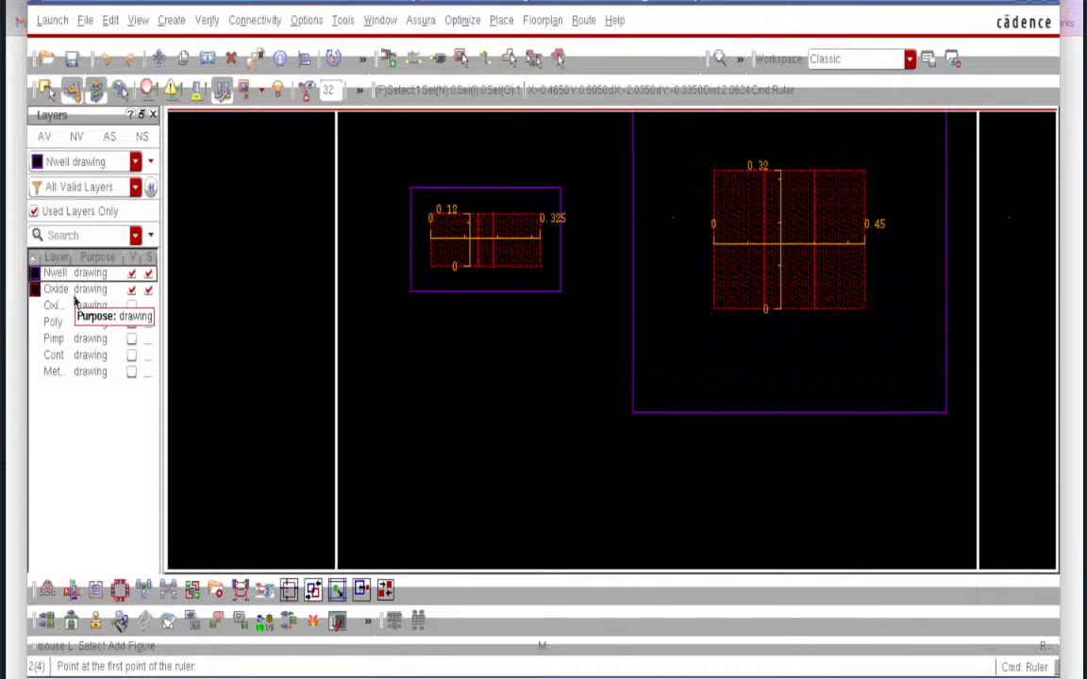
- Clear the existing rulers and make the Pimp implant layer visible and selectable
{"action": "key", "text": "shift+k"}
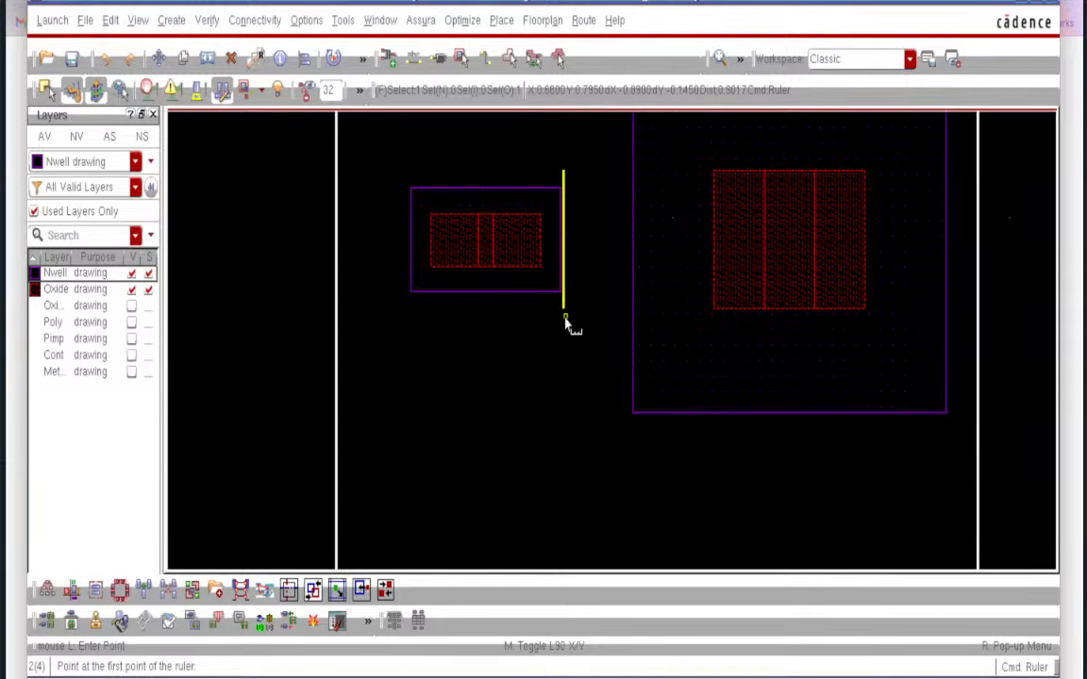
{"action": "key", "text": "Escape"}
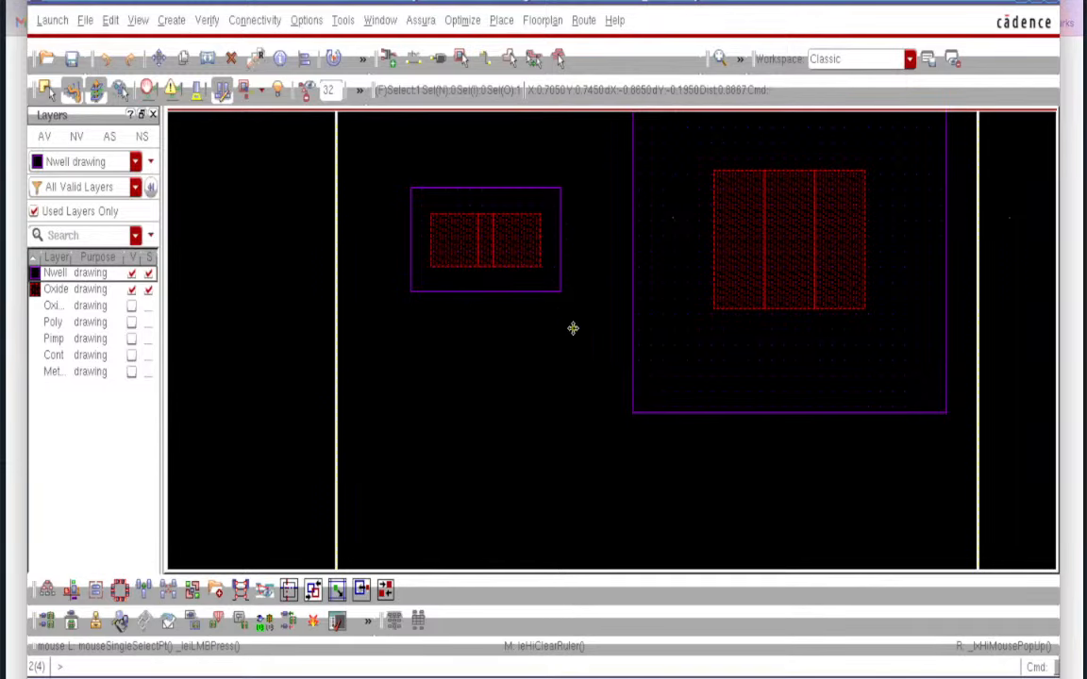
{"action": "left_click", "coordinate": [710, 302]}
{"action": "left_click", "coordinate": [130, 341]}
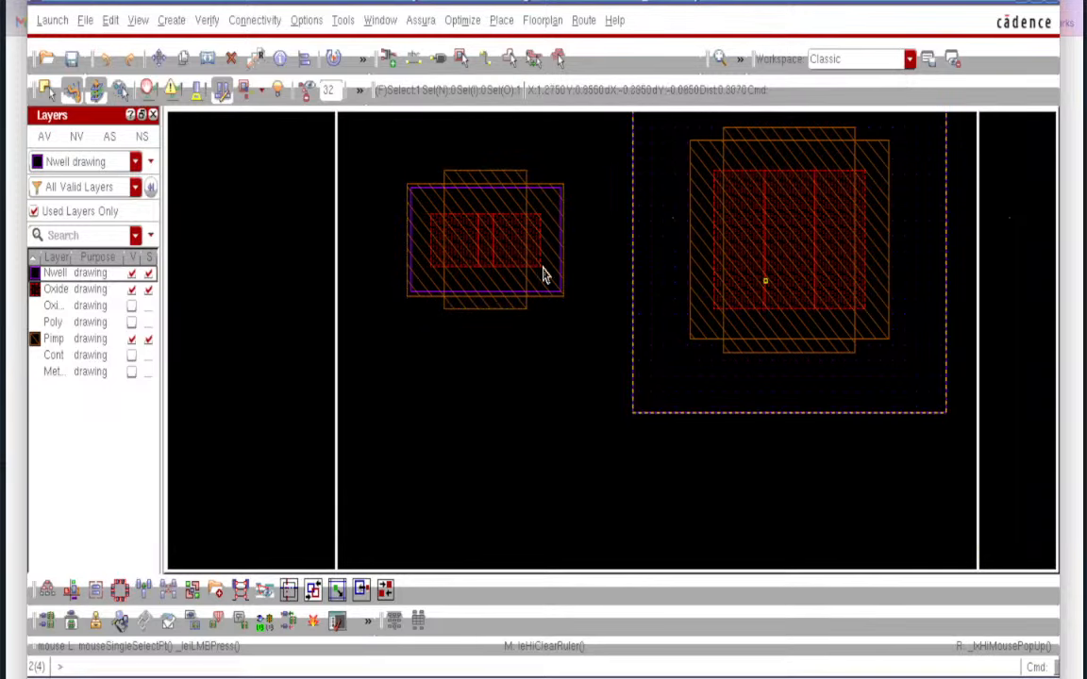
- Select the smaller and larger transistors in turn to inspect the Pimp implant around each
{"action": "left_click", "coordinate": [420, 291]}
{"action": "scroll", "coordinate": [420, 290], "scroll_direction": "up", "scroll_amount": 2, "text": "ctrl"}
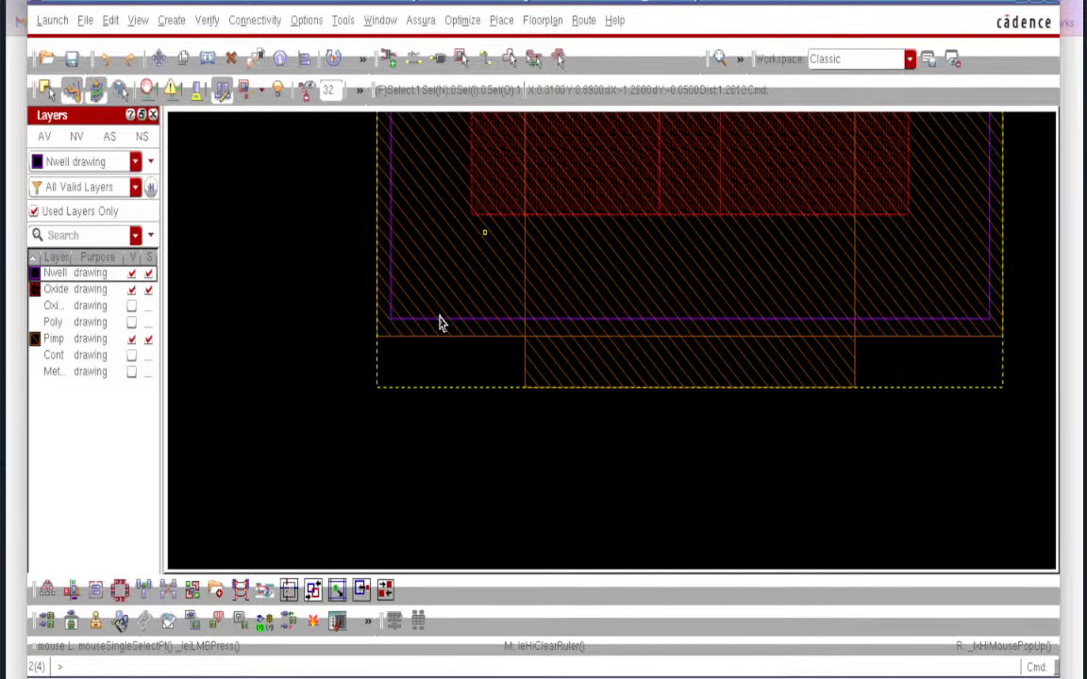
{"action": "scroll", "coordinate": [426, 299], "scroll_direction": "down", "scroll_amount": 2, "text": "ctrl"}
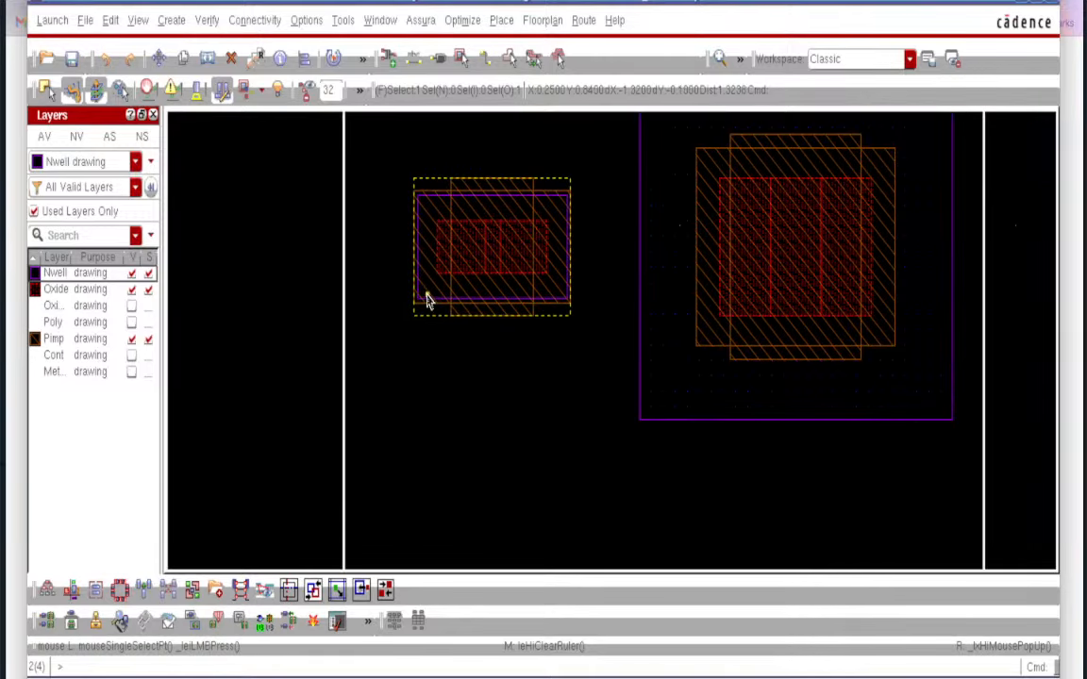
{"action": "left_click", "coordinate": [794, 343]}
{"action": "scroll", "coordinate": [794, 343], "scroll_direction": "up", "scroll_amount": 2, "text": "ctrl"}
{"action": "scroll", "coordinate": [795, 344], "scroll_direction": "down", "scroll_amount": 2, "text": "ctrl"}
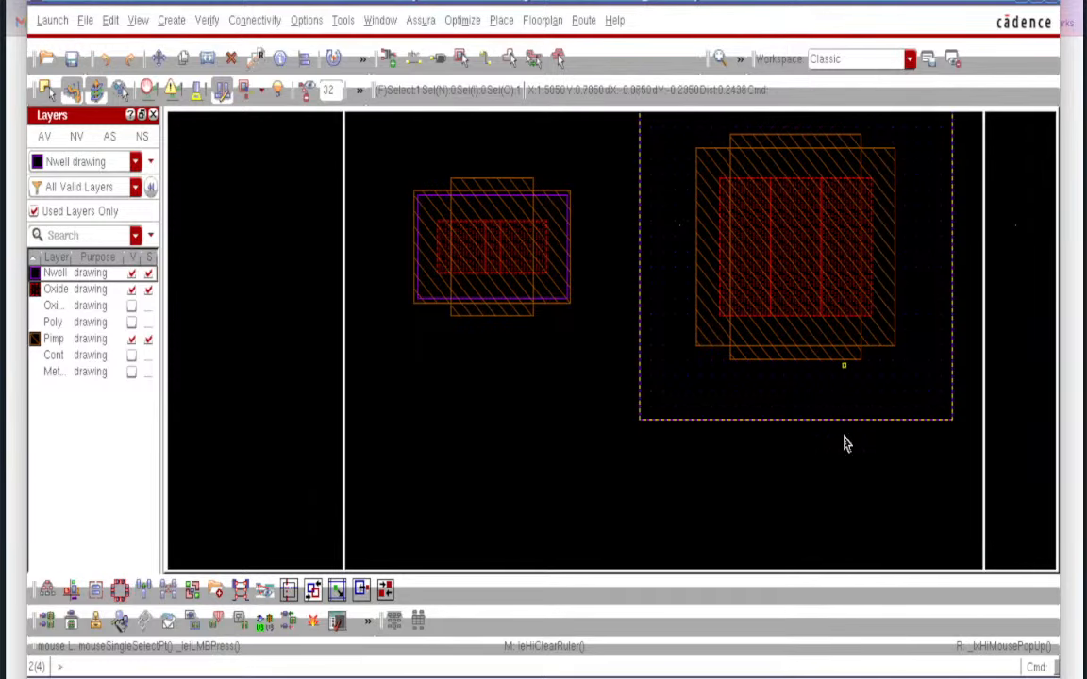
{"action": "left_click", "coordinate": [811, 521]}
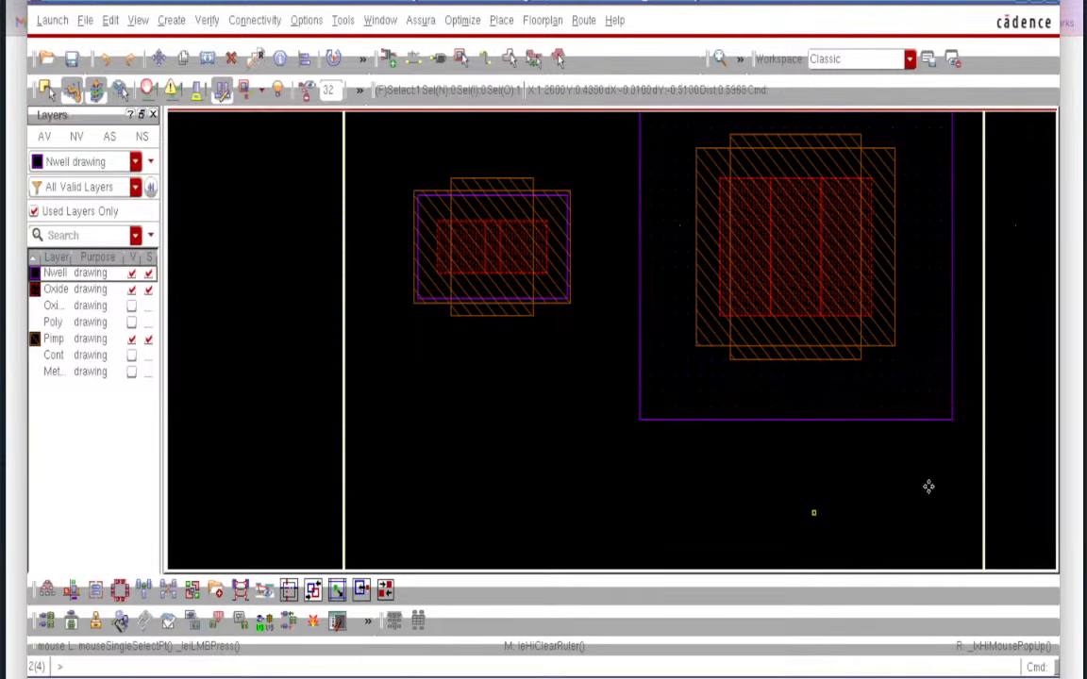
{"action": "left_click", "coordinate": [778, 300]}
{"action": "left_click", "coordinate": [531, 255]}
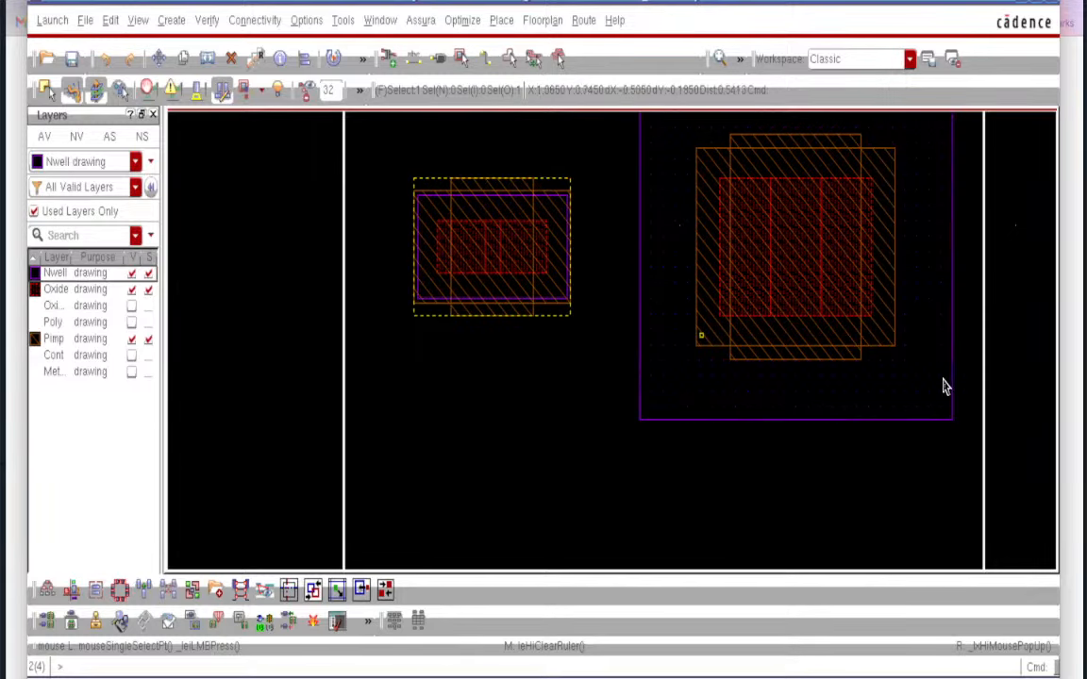
{"action": "left_click", "coordinate": [849, 354]}
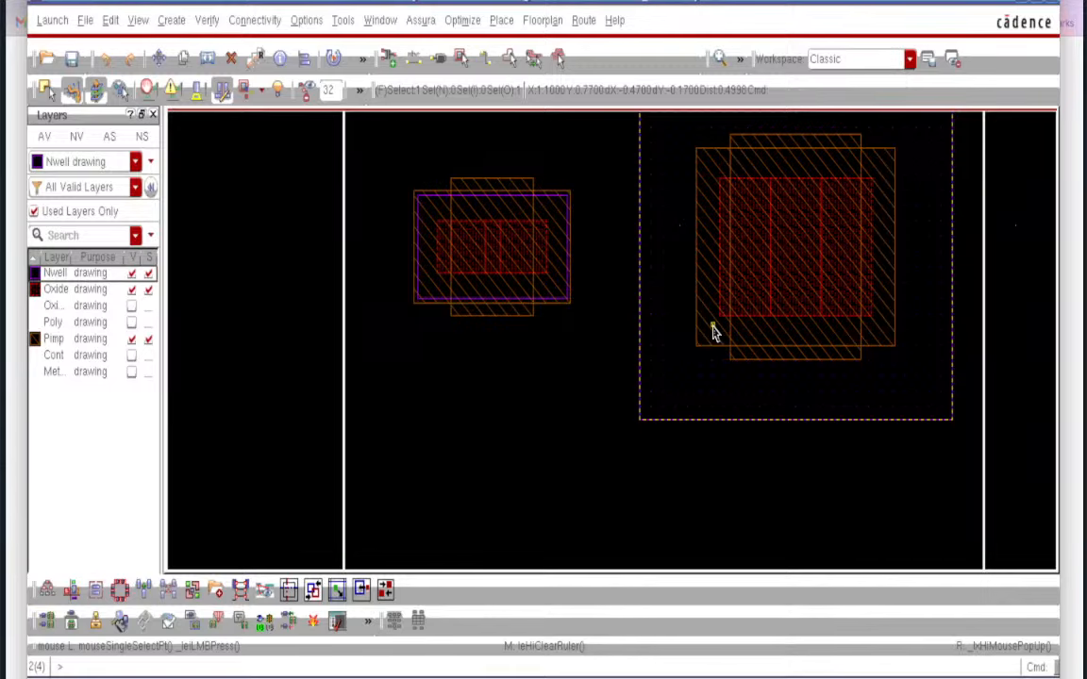
{"action": "scroll", "coordinate": [715, 320], "scroll_direction": "up", "scroll_amount": 2, "text": "ctrl"}
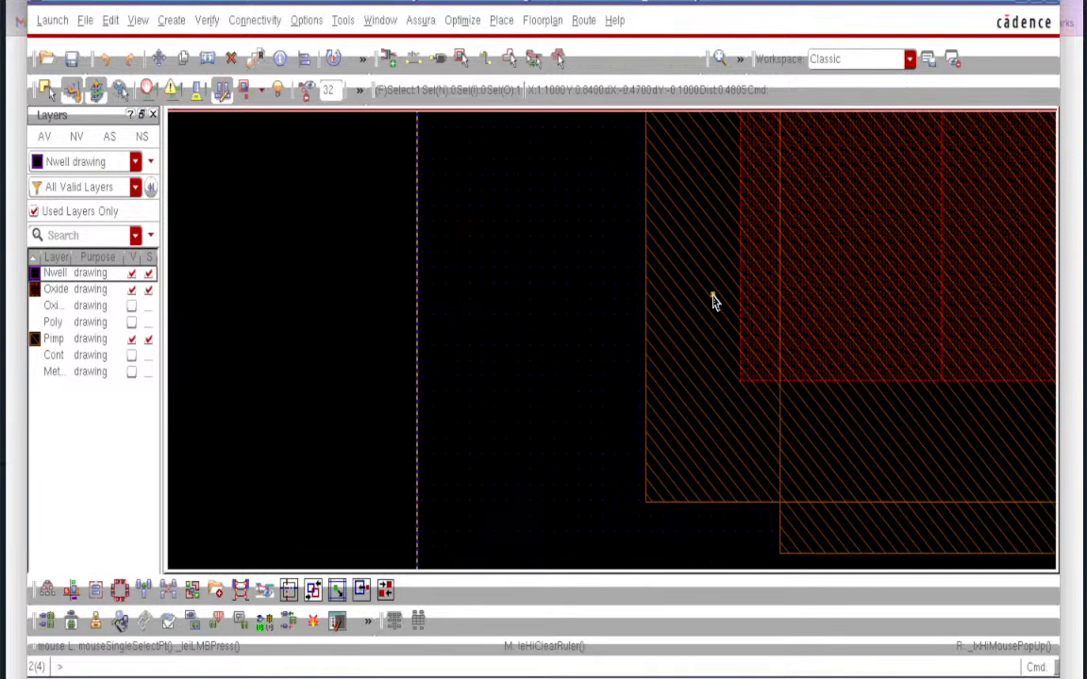
- Ruler the 0.07 implant extension past the oxide edge on both transistors
{"action": "key", "text": "k"}
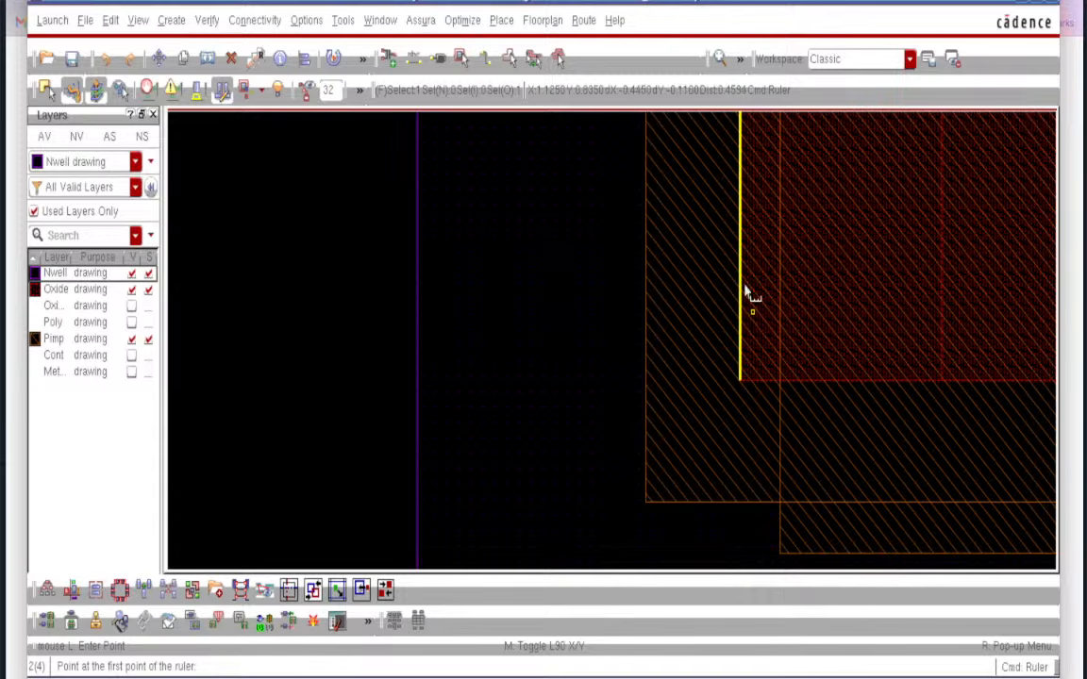
{"action": "left_click", "coordinate": [741, 298]}
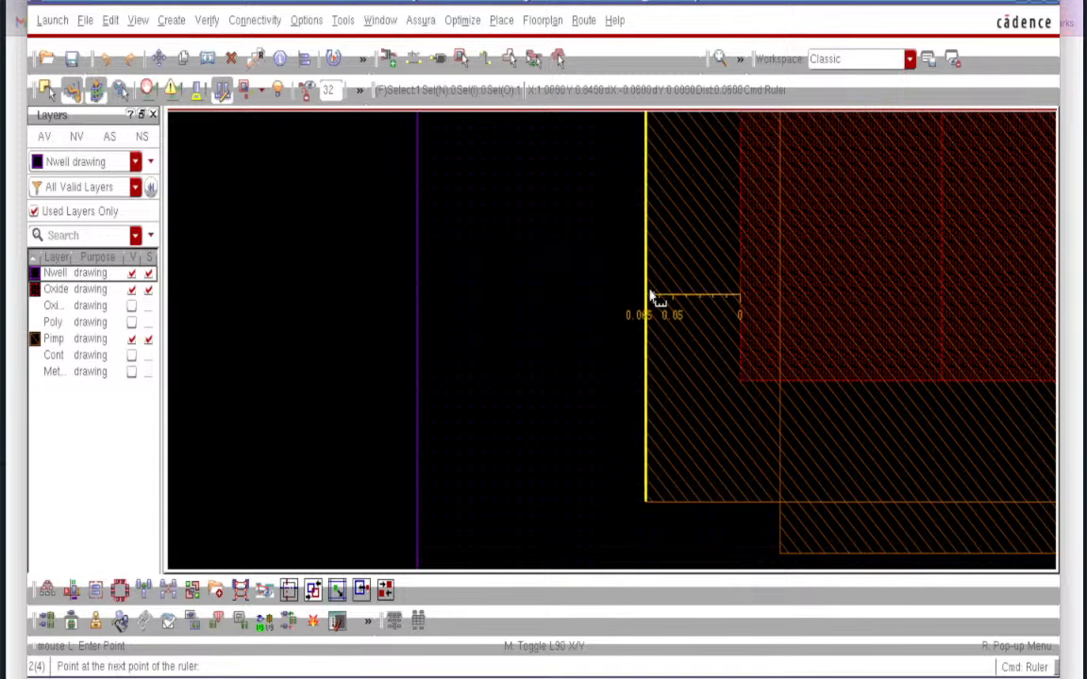
{"action": "left_click", "coordinate": [647, 298]}
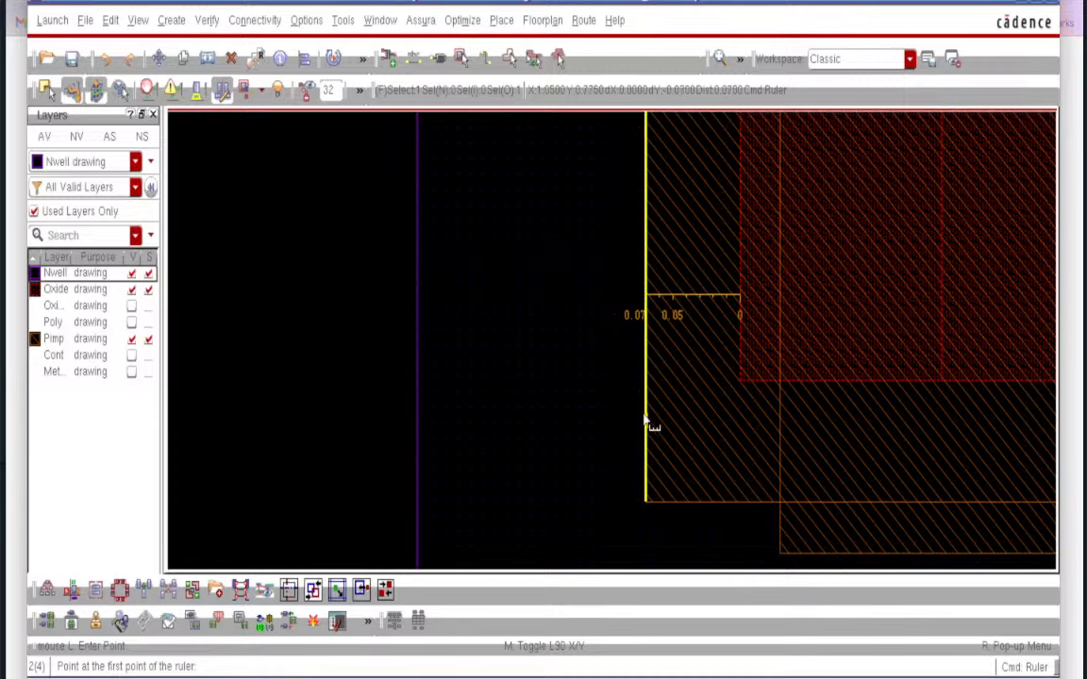
{"action": "scroll", "coordinate": [579, 484], "scroll_direction": "down", "scroll_amount": 5, "text": "ctrl"}
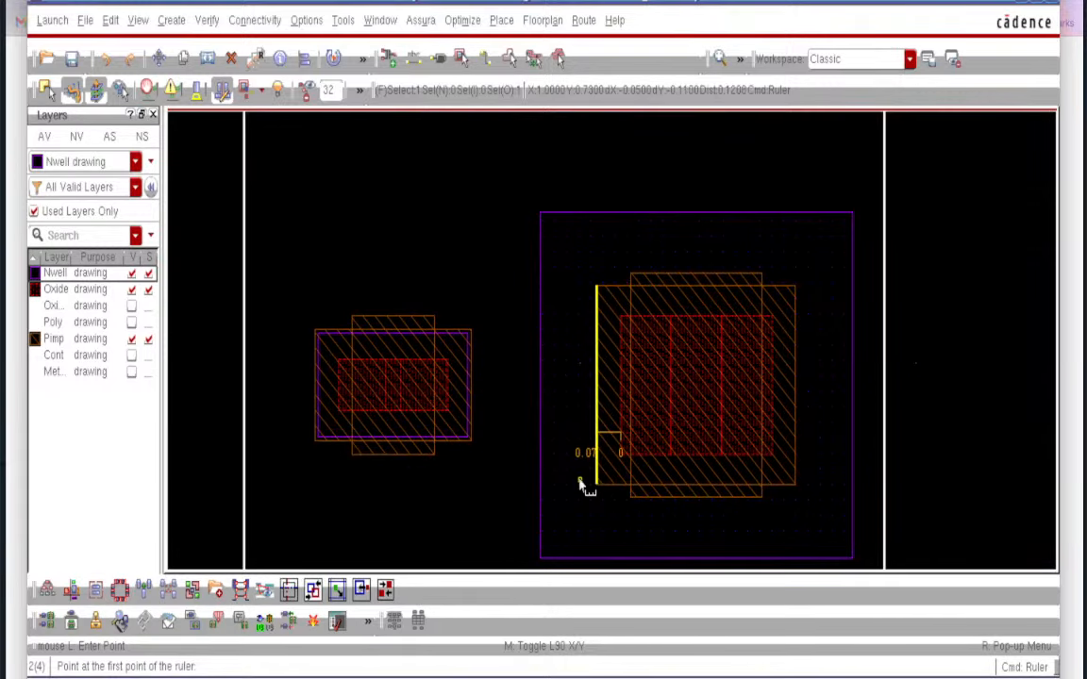
{"action": "scroll", "coordinate": [314, 406], "scroll_direction": "up", "scroll_amount": 4, "text": "ctrl"}
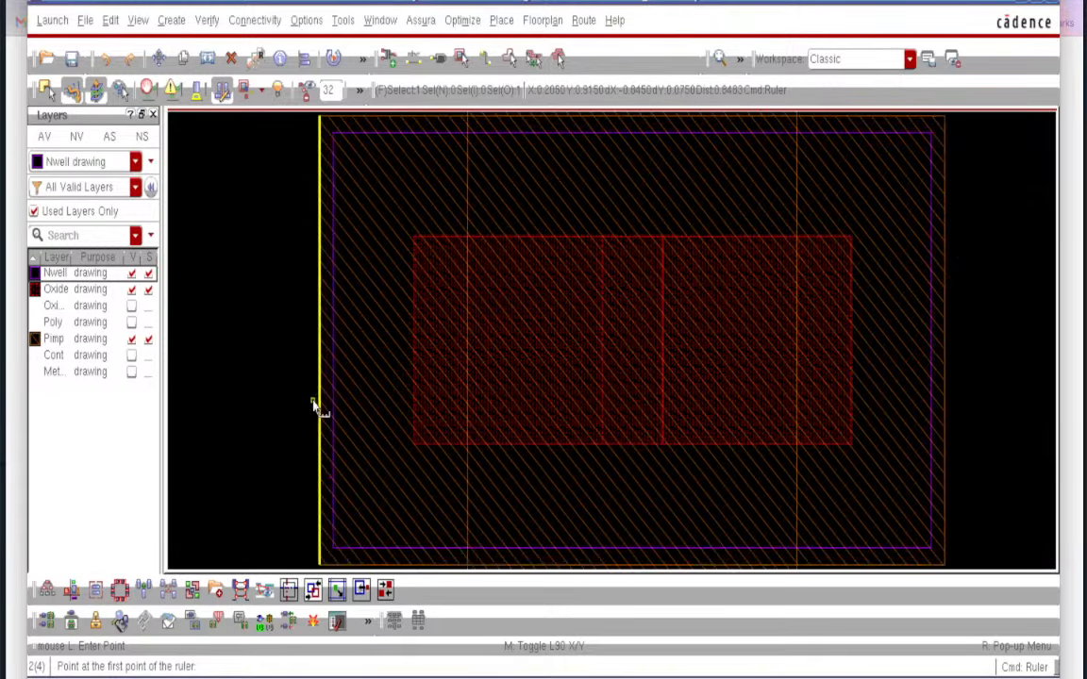
{"action": "left_click", "coordinate": [414, 367]}
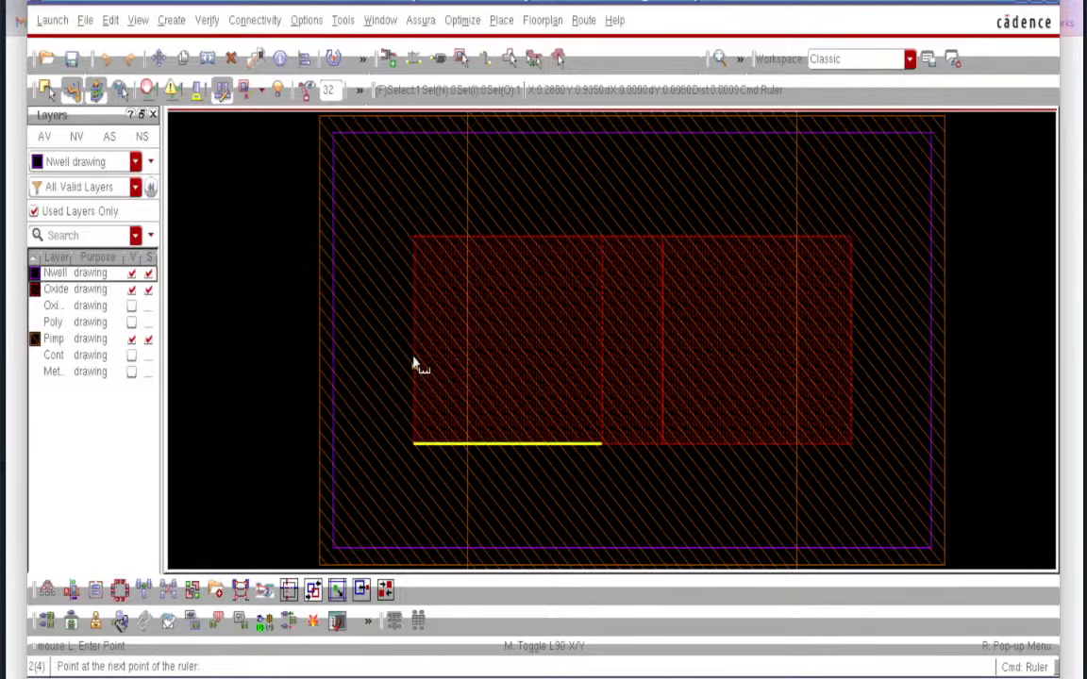
{"action": "left_click", "coordinate": [322, 387]}
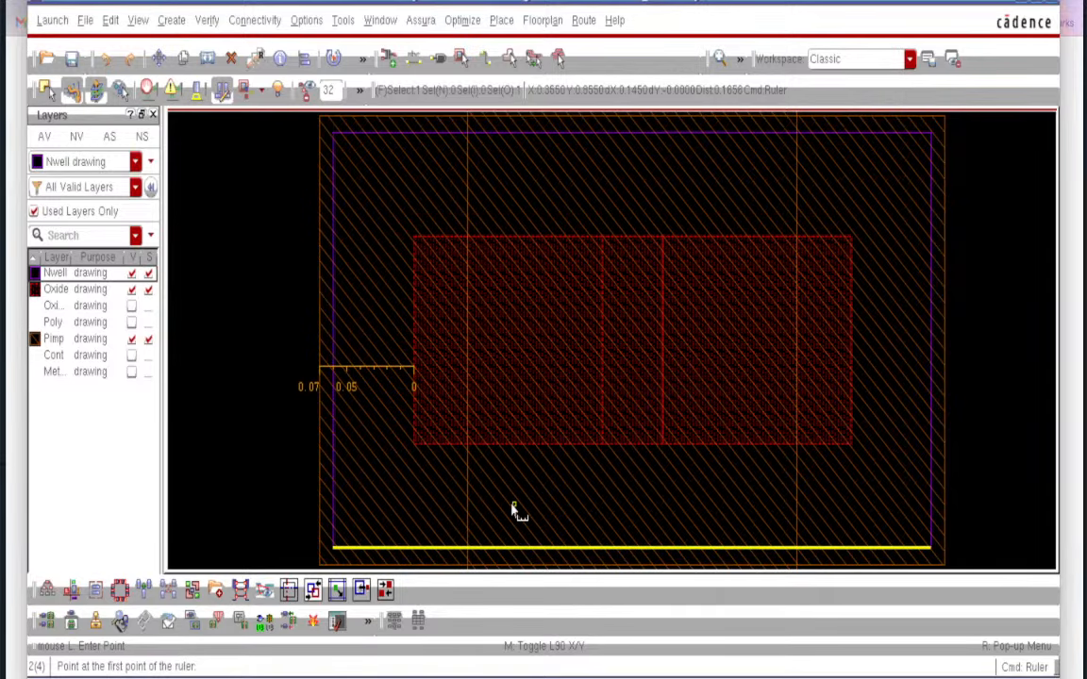
{"action": "scroll", "coordinate": [512, 511], "scroll_direction": "down", "scroll_amount": 4, "text": "ctrl"}
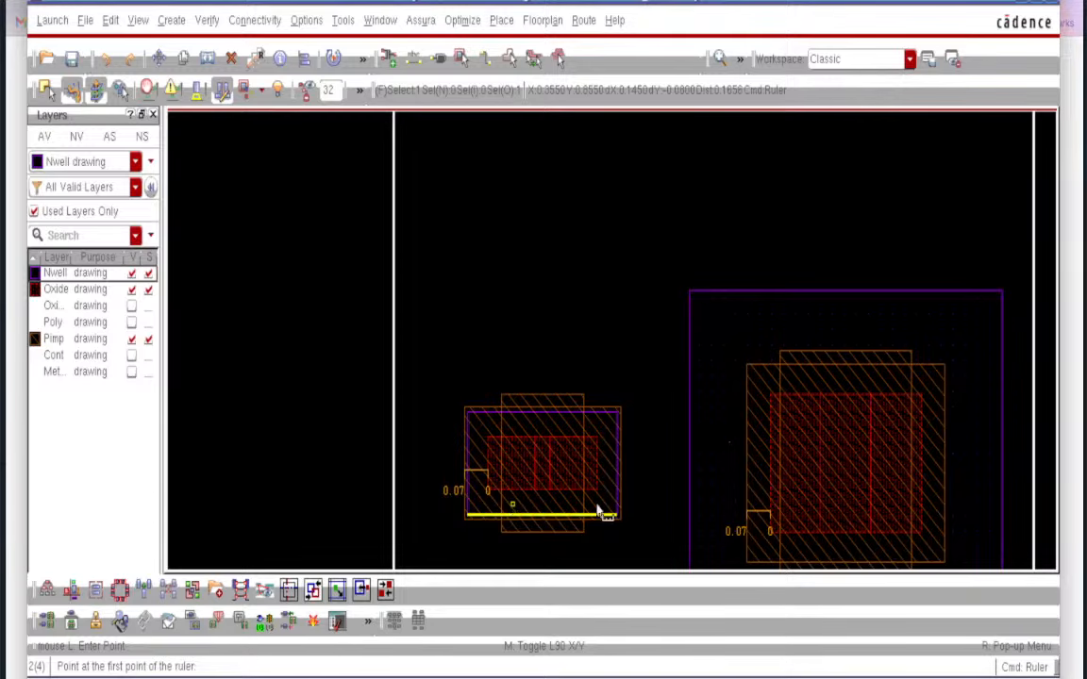
- End measuring, select the smaller transistor, and clear both 0.07 rulers
{"action": "key", "text": "Escape"}
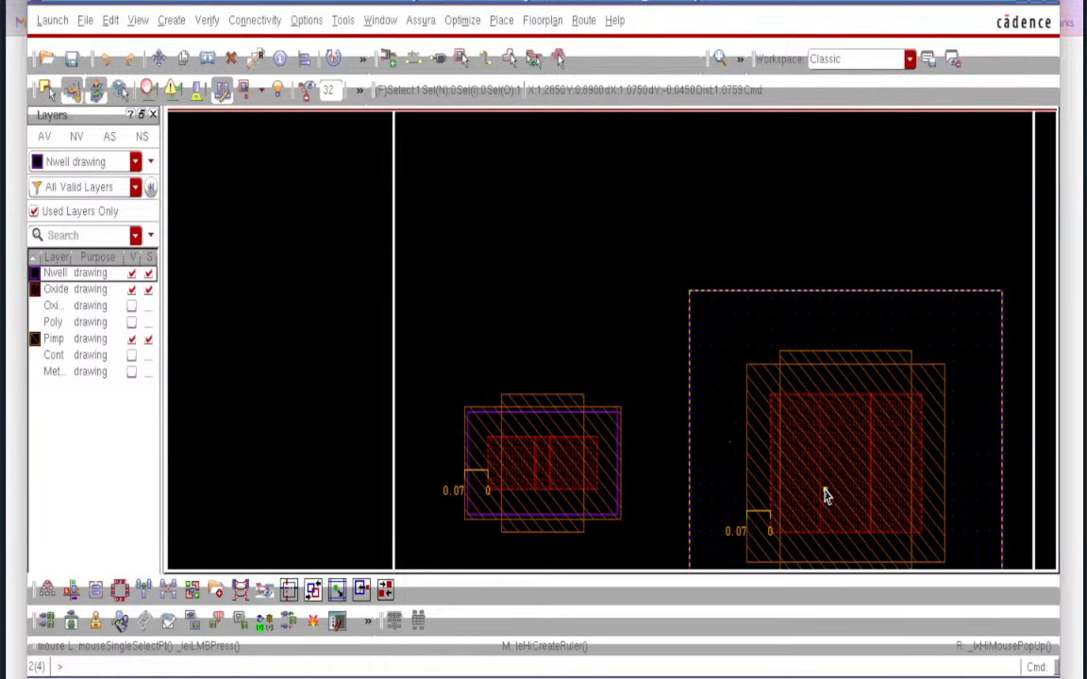
{"action": "scroll", "coordinate": [824, 498], "scroll_direction": "down", "scroll_amount": 1}
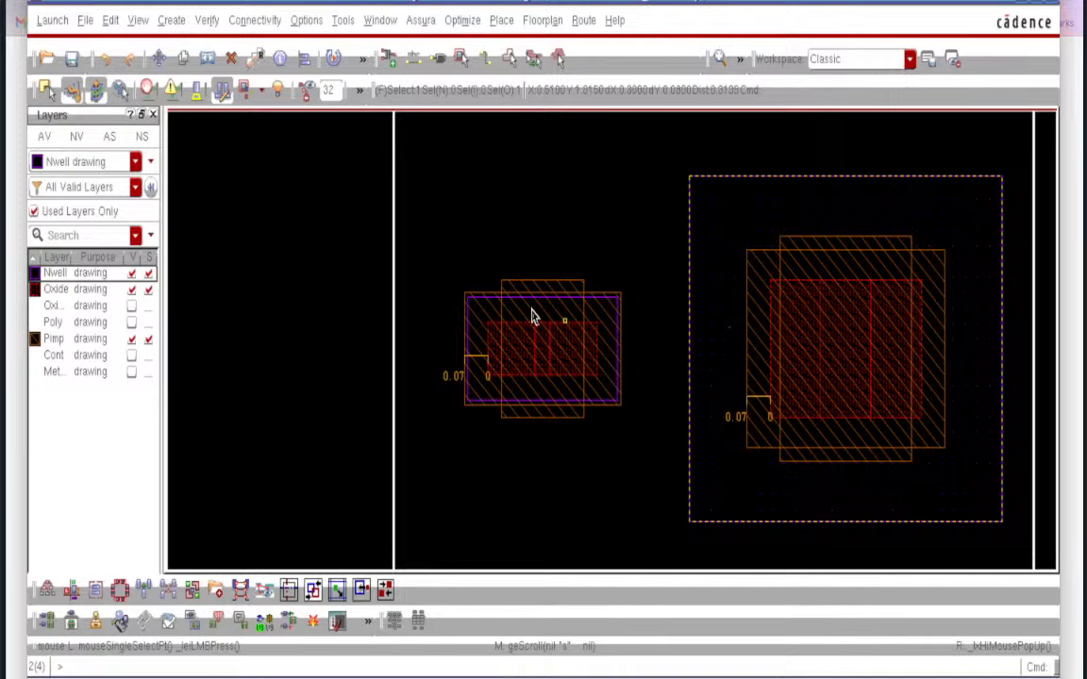
{"action": "left_click", "coordinate": [490, 368]}
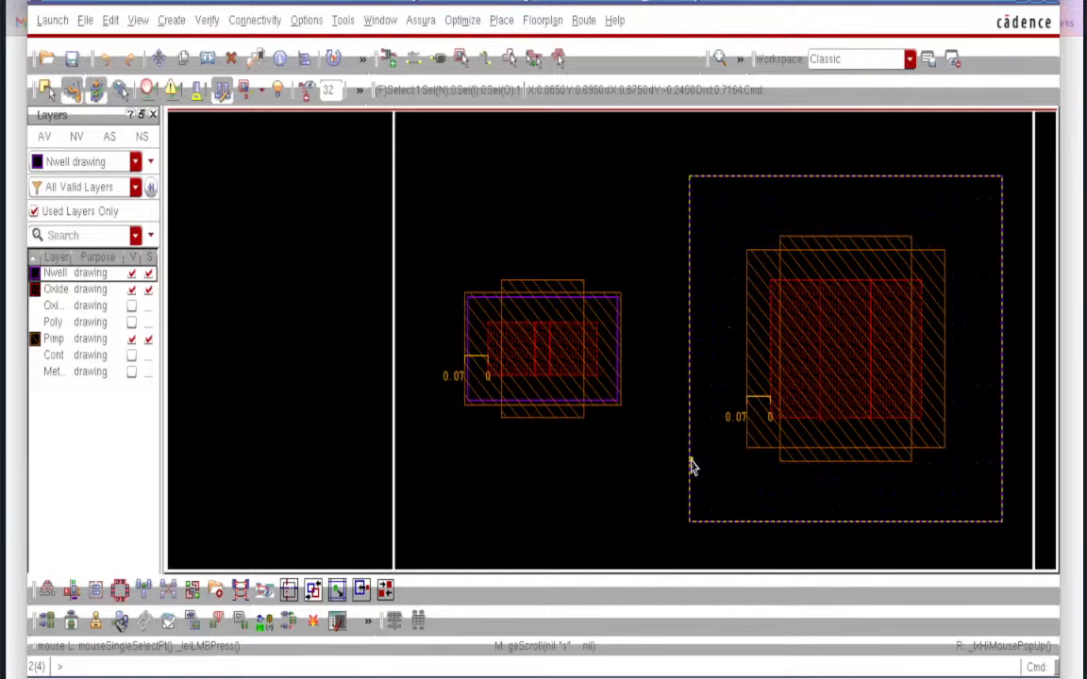
{"action": "key", "text": "shift+k"}
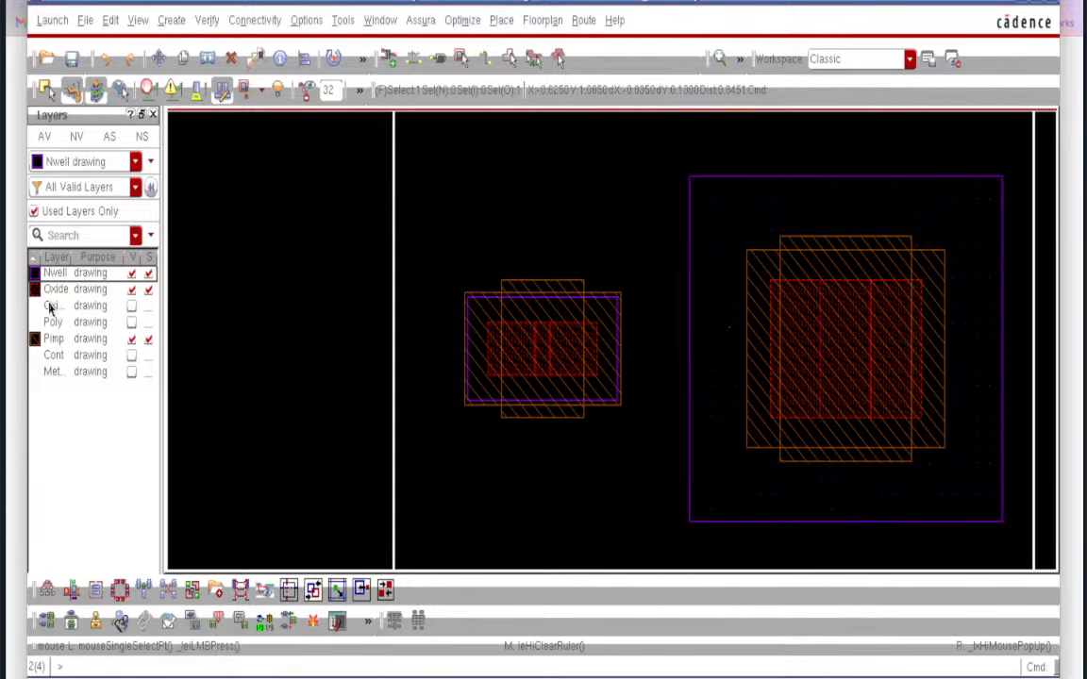
- Show the Oxi thick-oxide layer around the larger pmos2v transistor after briefly toggling Poly and checking the schematic
{"action": "left_click", "coordinate": [131, 323]}
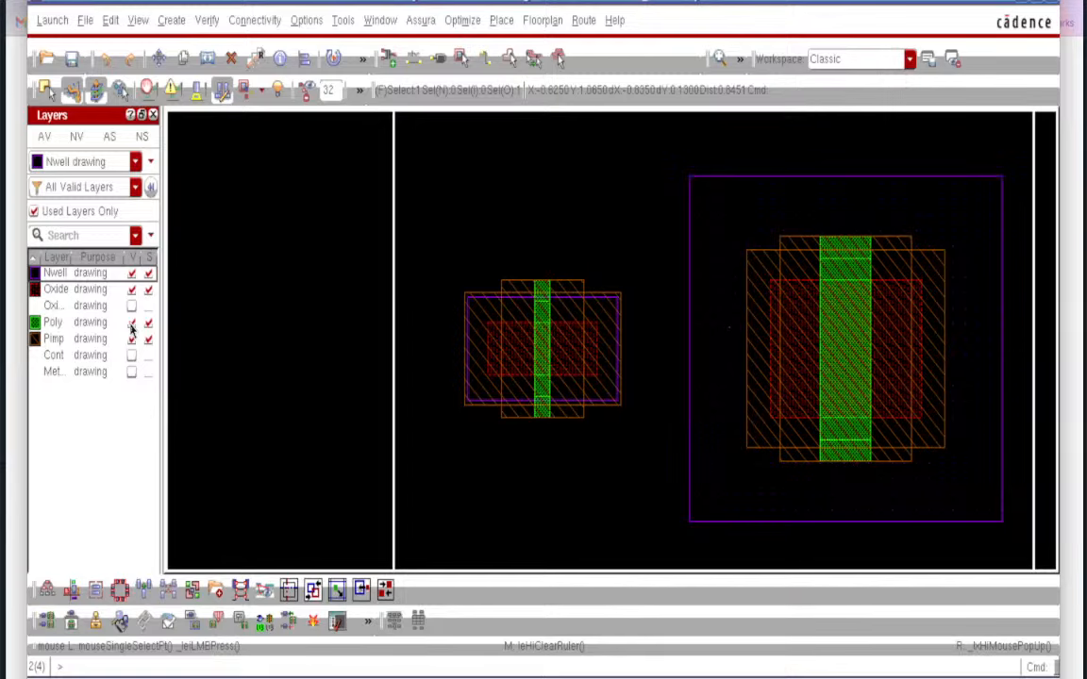
{"action": "left_click", "coordinate": [132, 323]}
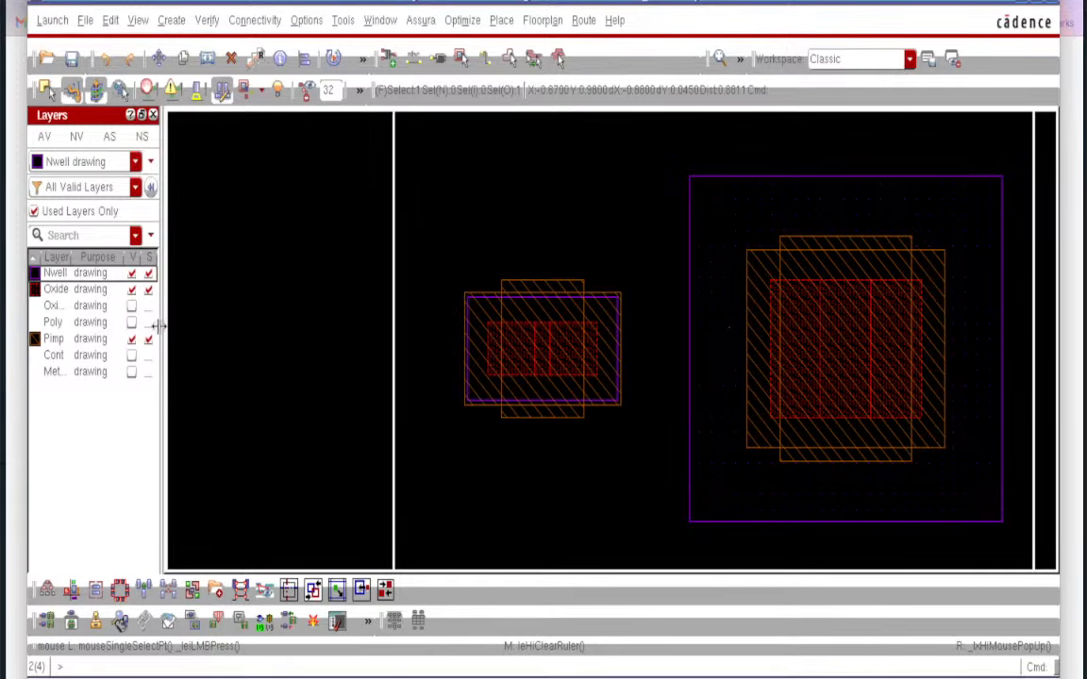
{"action": "left_click", "coordinate": [131, 306]}
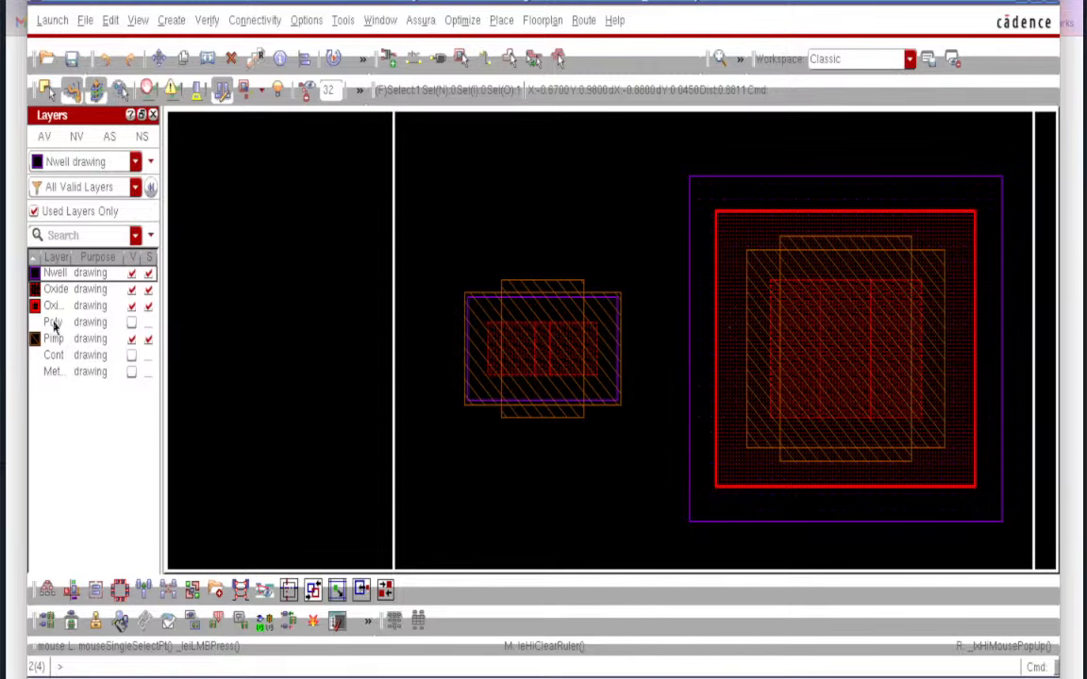
{"action": "key", "text": "alt+Tab"}
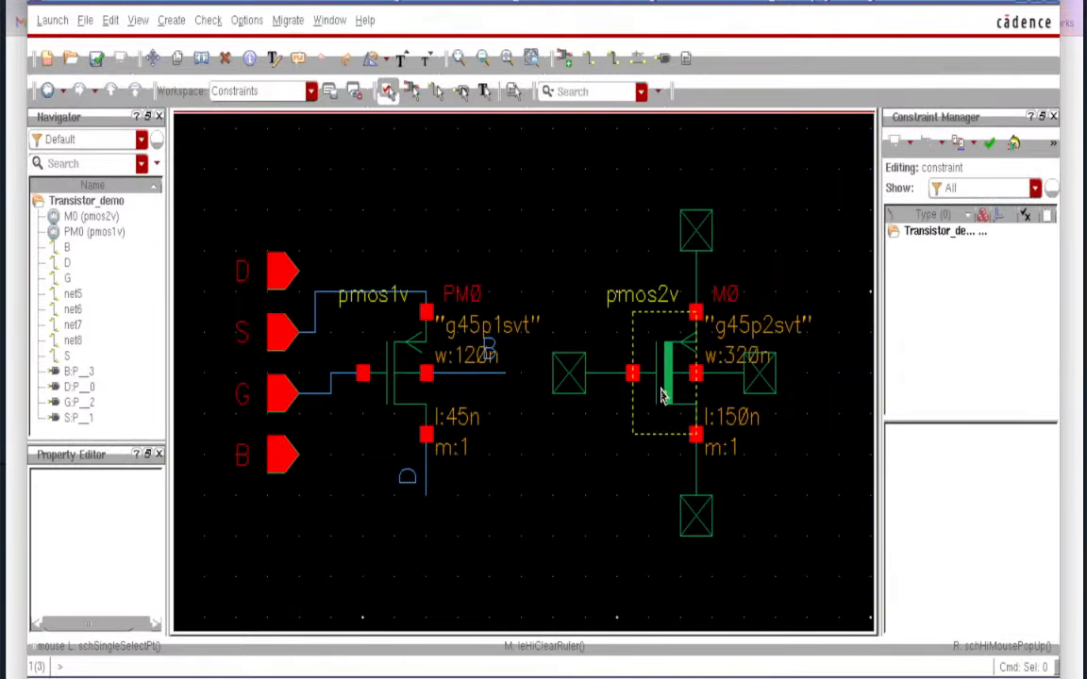
{"action": "key", "text": "alt+Tab"}
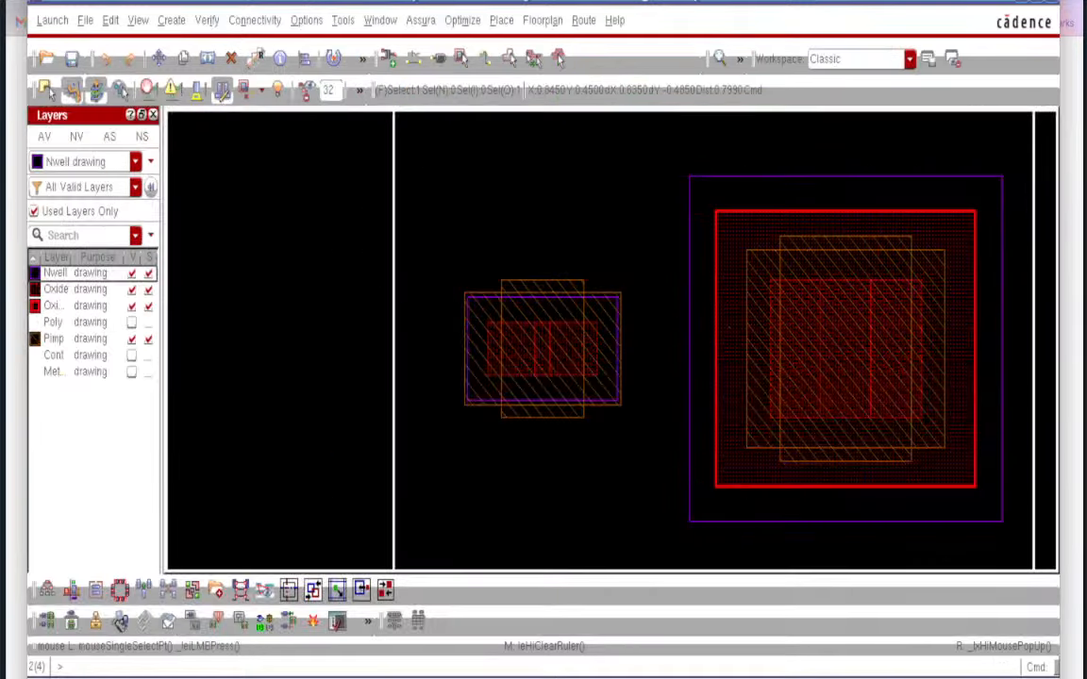
{"action": "left_click", "coordinate": [131, 307]}
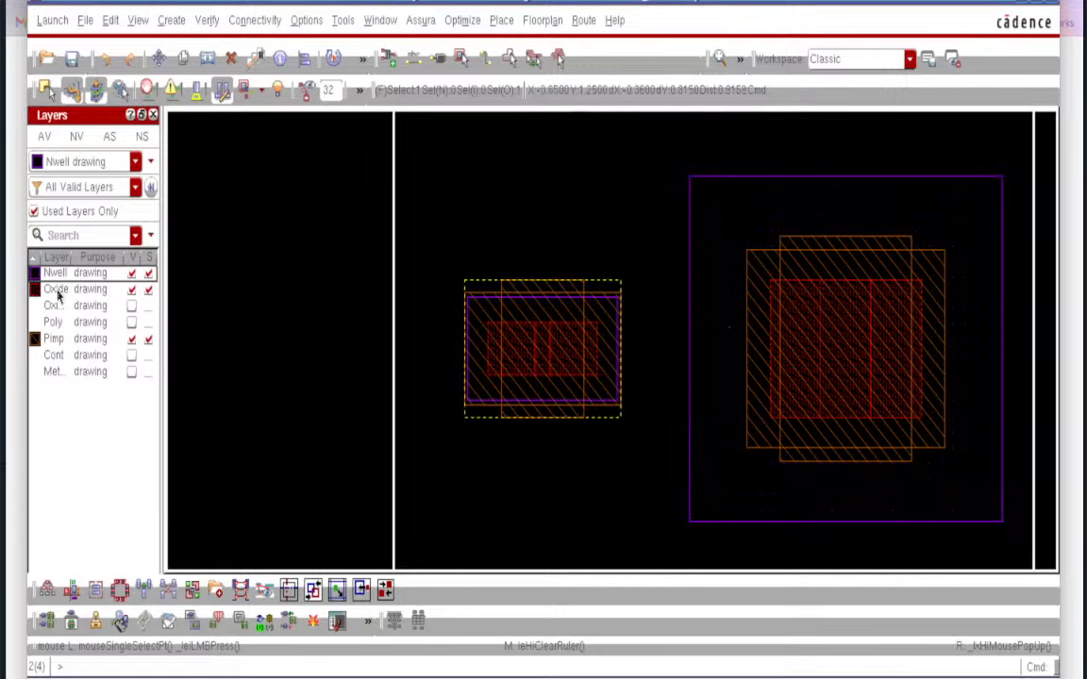
{"action": "left_click", "coordinate": [131, 306]}
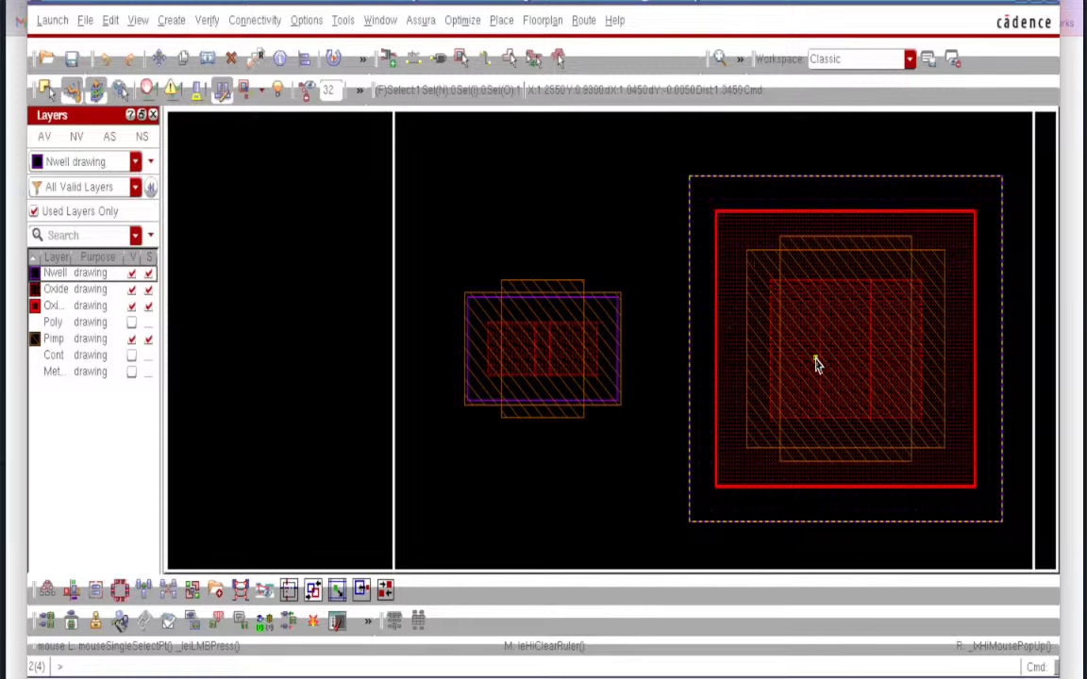
- Ruler the 0.16 thick-oxide extension past the larger transistor's left oxide edge, keeping the ruler
{"action": "scroll", "coordinate": [741, 368], "scroll_direction": "up", "scroll_amount": 2}
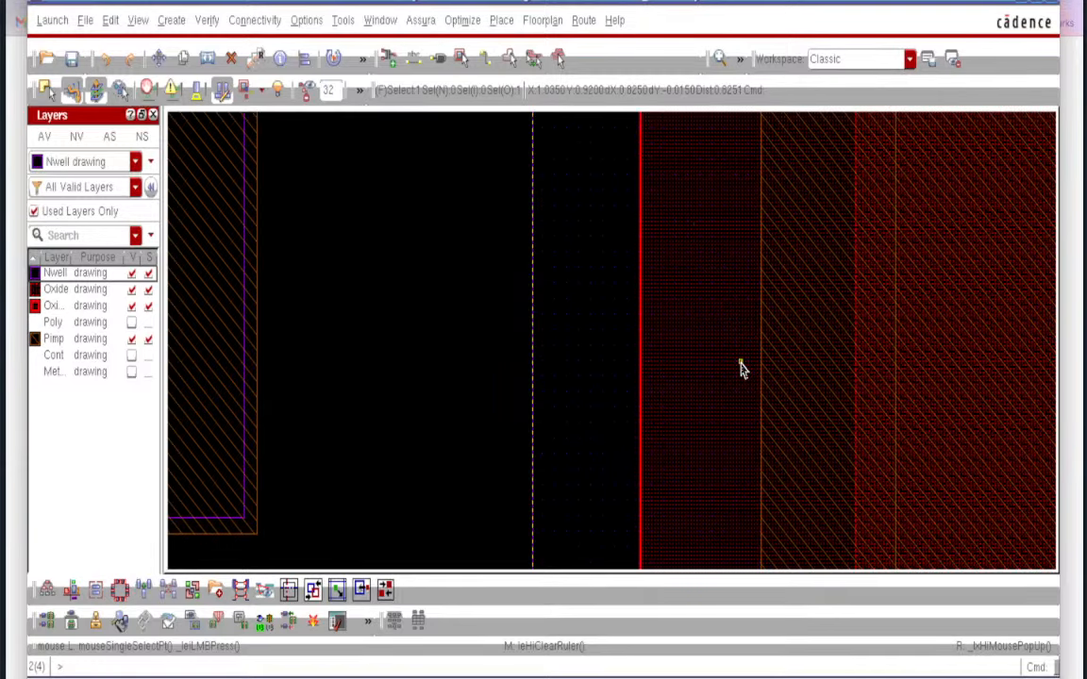
{"action": "key", "text": "k"}
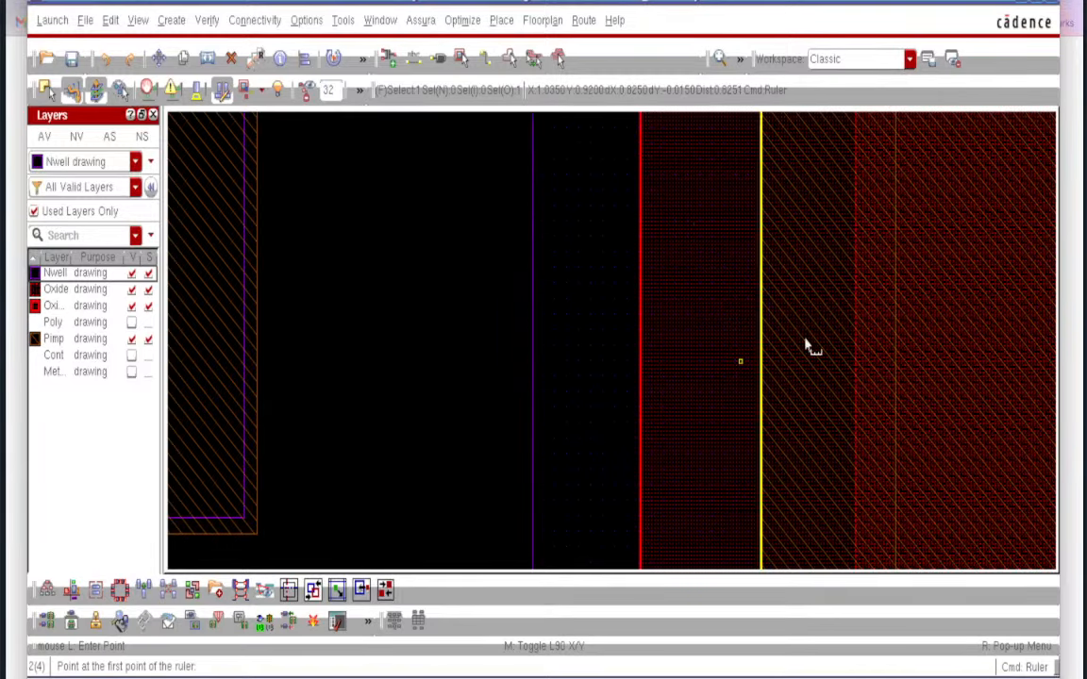
{"action": "left_click", "coordinate": [857, 345]}
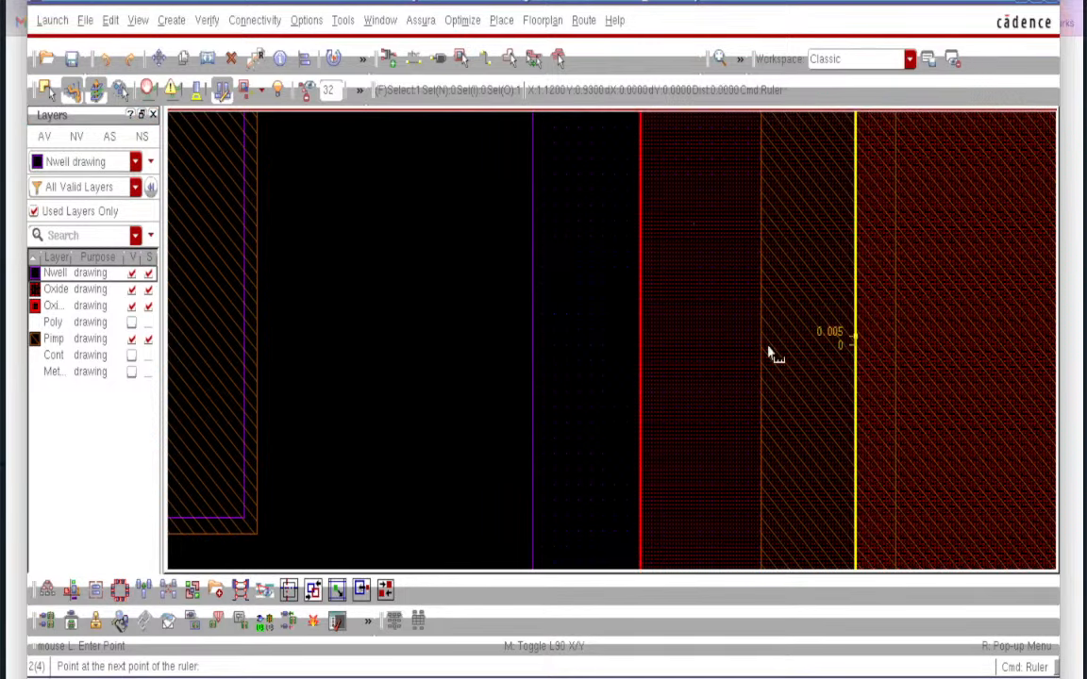
{"action": "left_click", "coordinate": [640, 347]}
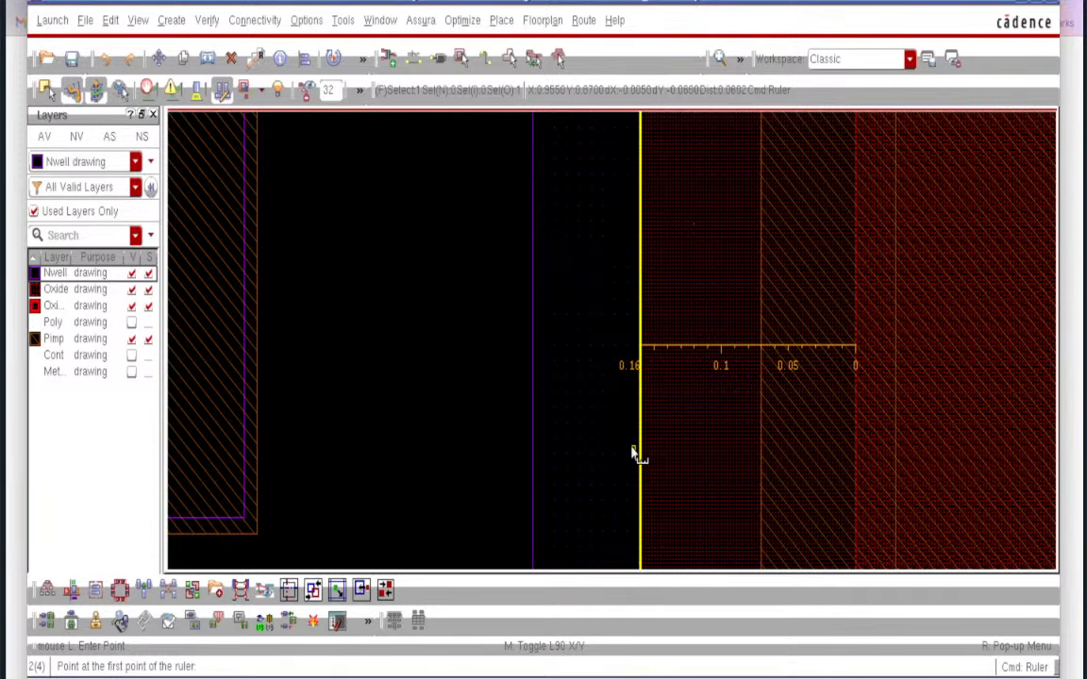
{"action": "scroll", "coordinate": [635, 454], "scroll_direction": "down", "scroll_amount": 2, "text": "ctrl"}
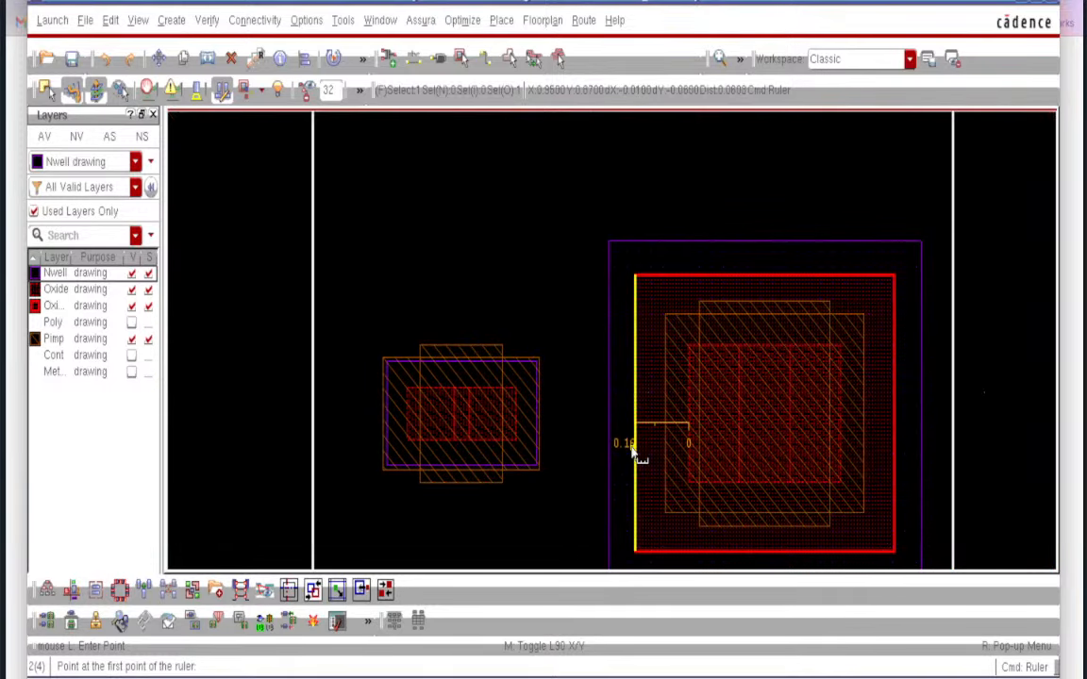
{"action": "key", "text": "Escape"}
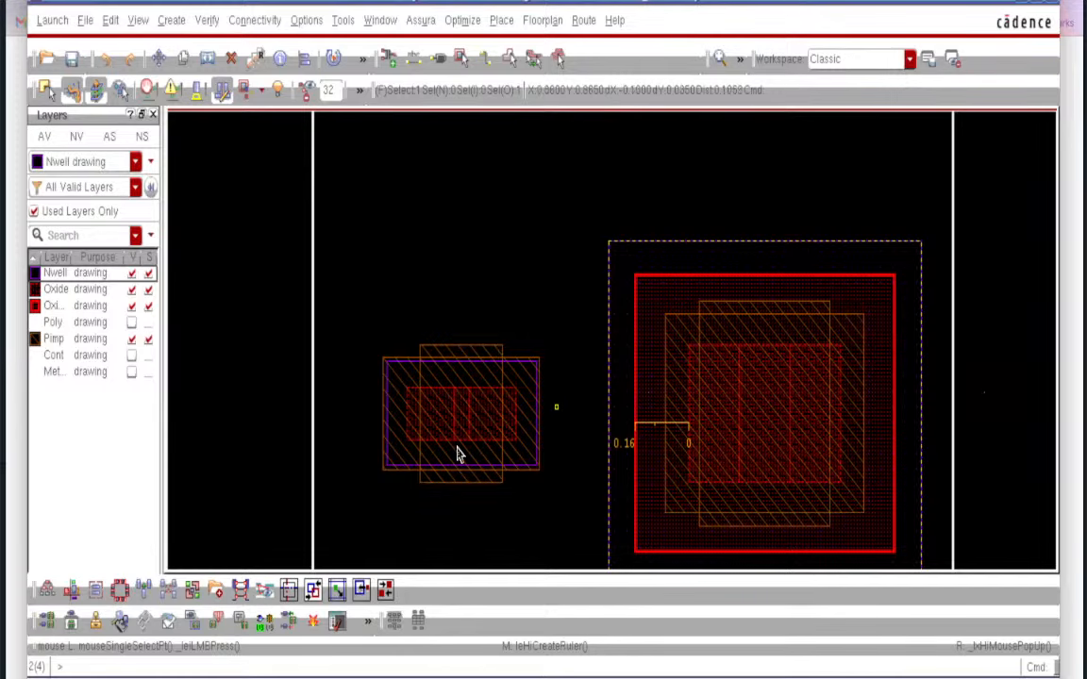
- Show the Poly layer on both devices, fit the cell, and select the left transistor
{"action": "left_click", "coordinate": [131, 322]}
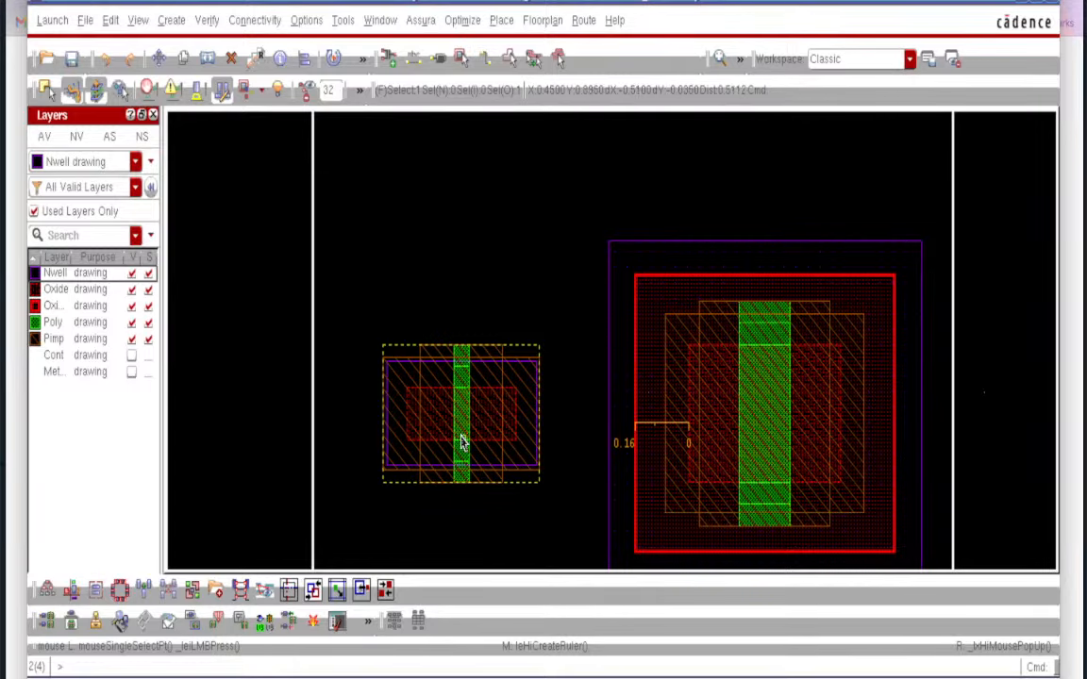
{"action": "scroll", "coordinate": [462, 441], "scroll_direction": "up", "scroll_amount": 5}
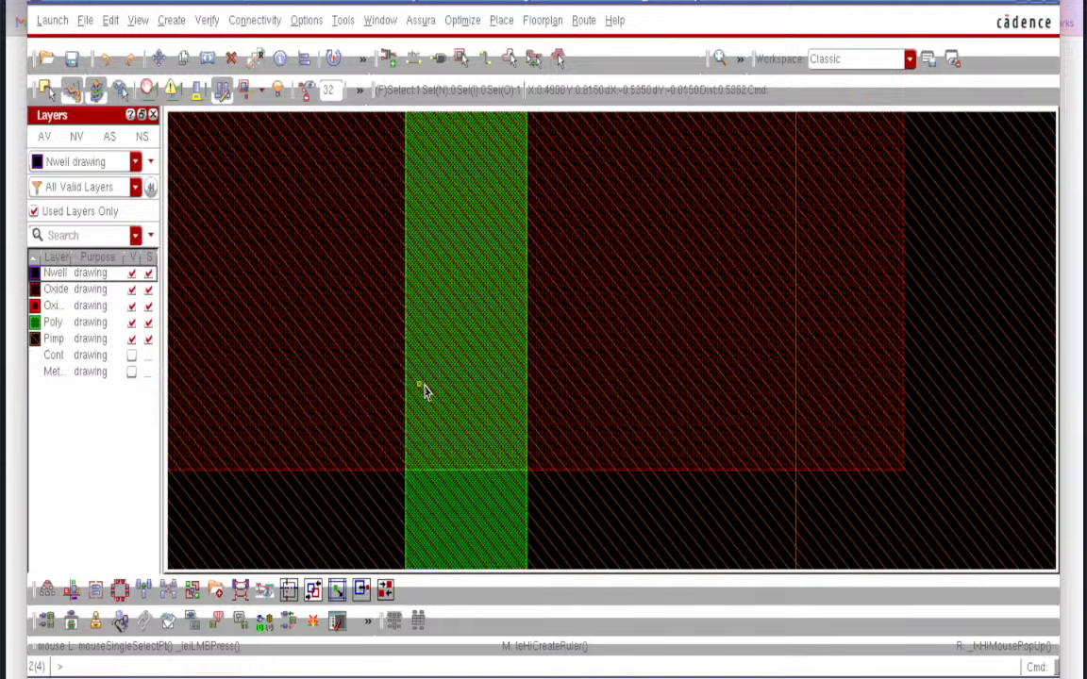
{"action": "key", "text": "f"}
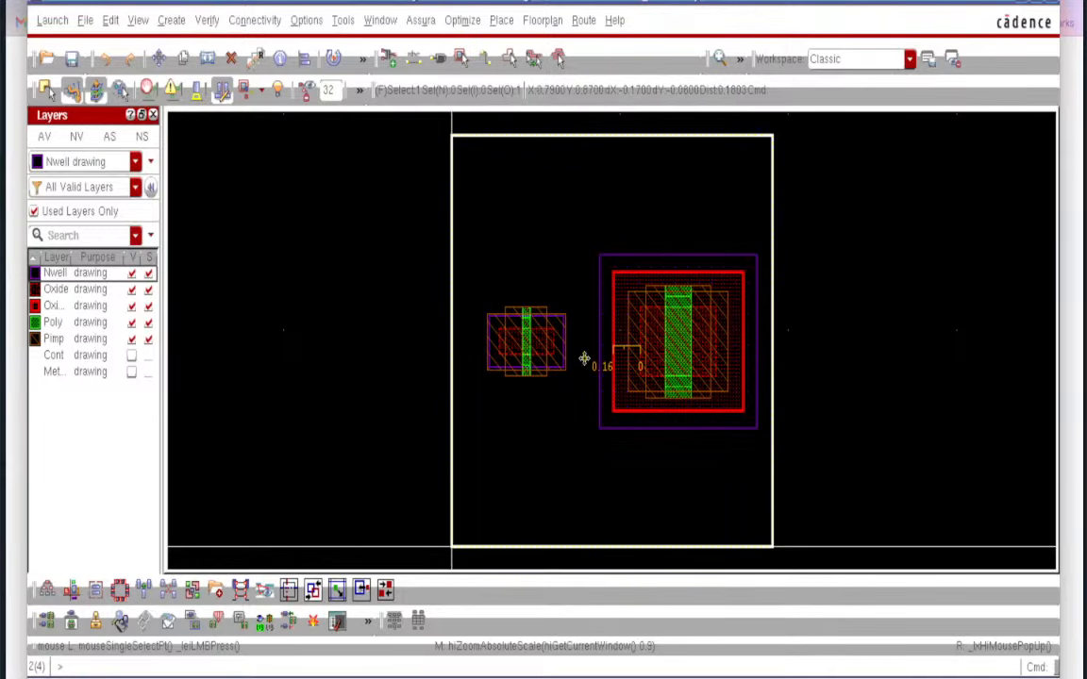
{"action": "scroll", "coordinate": [584, 359], "scroll_direction": "up", "scroll_amount": 2, "text": "ctrl"}
{"action": "scroll", "coordinate": [584, 359], "scroll_direction": "up", "scroll_amount": 2, "text": "ctrl"}
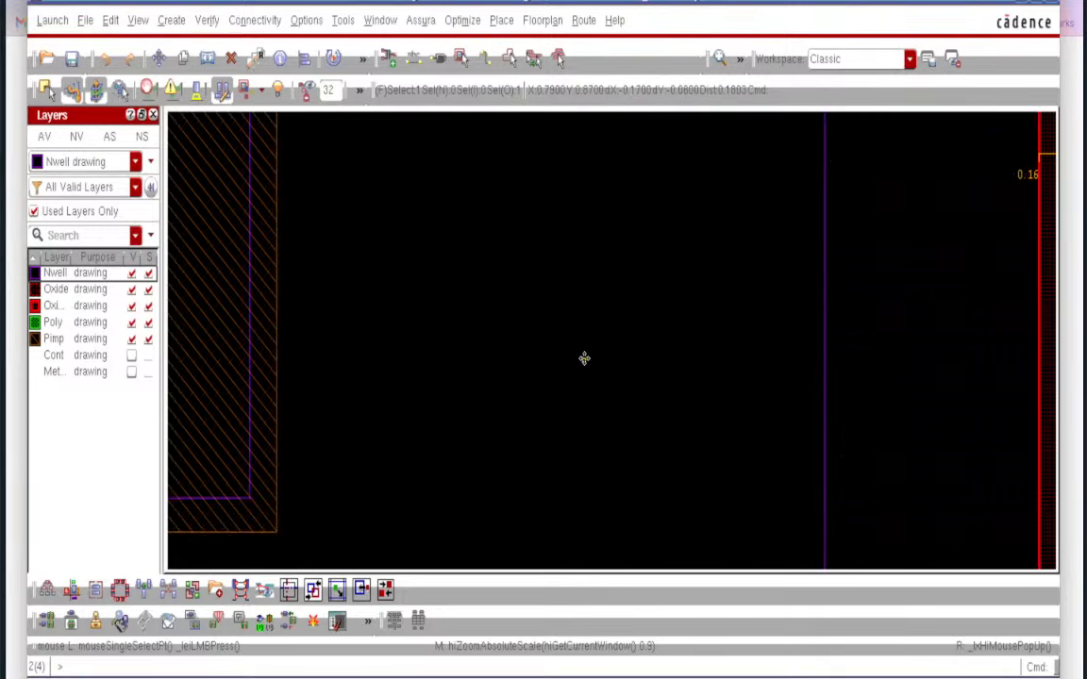
{"action": "scroll", "coordinate": [579, 326], "scroll_direction": "down", "scroll_amount": 2, "text": "ctrl"}
{"action": "left_click", "coordinate": [340, 316]}
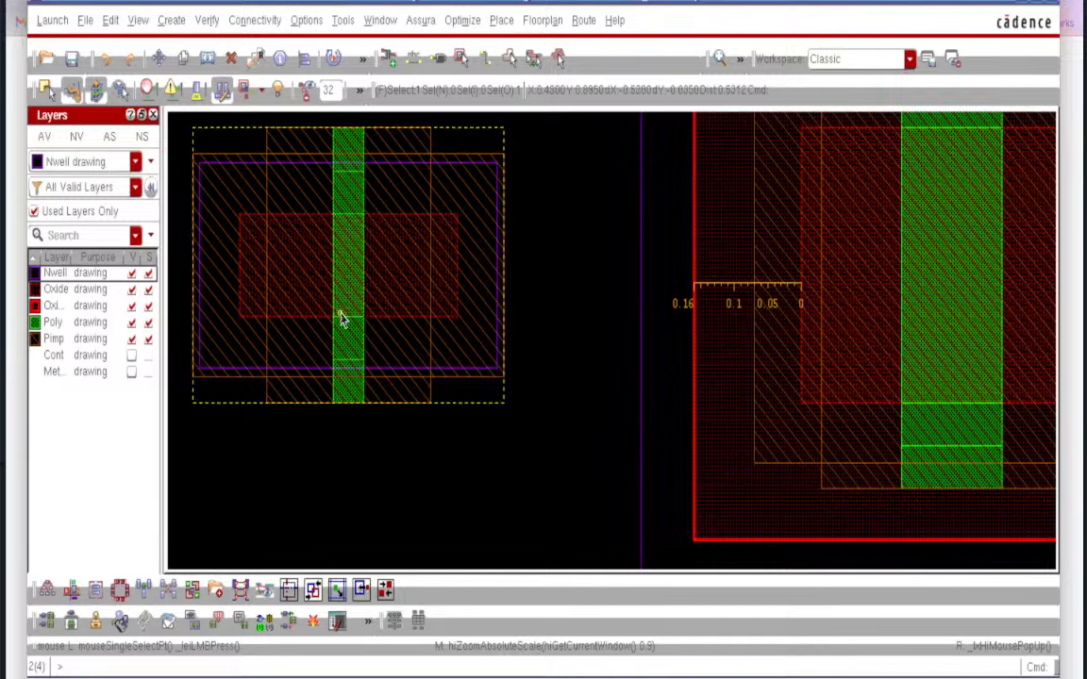
- Ruler the left transistor's poly gate strip at 0.045 wide
{"action": "scroll", "coordinate": [341, 317], "scroll_direction": "up", "scroll_amount": 1, "text": "ctrl"}
{"action": "key", "text": "k"}
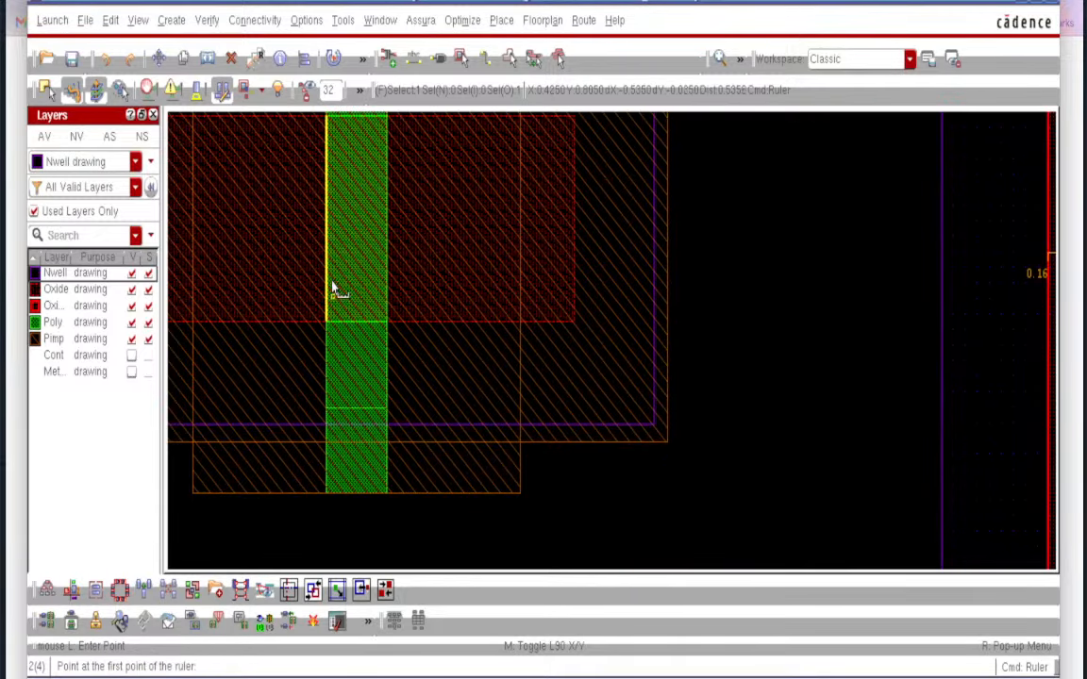
{"action": "left_click", "coordinate": [327, 280]}
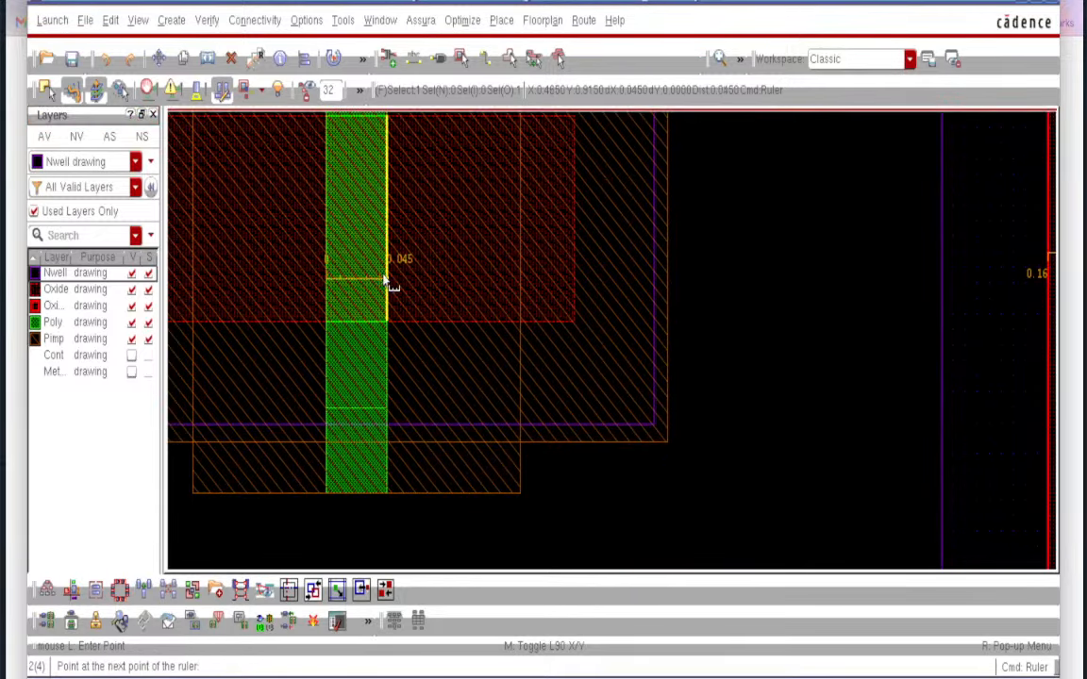
{"action": "left_click", "coordinate": [386, 281]}
{"action": "scroll", "coordinate": [400, 264], "scroll_direction": "up", "scroll_amount": 2, "text": "ctrl"}
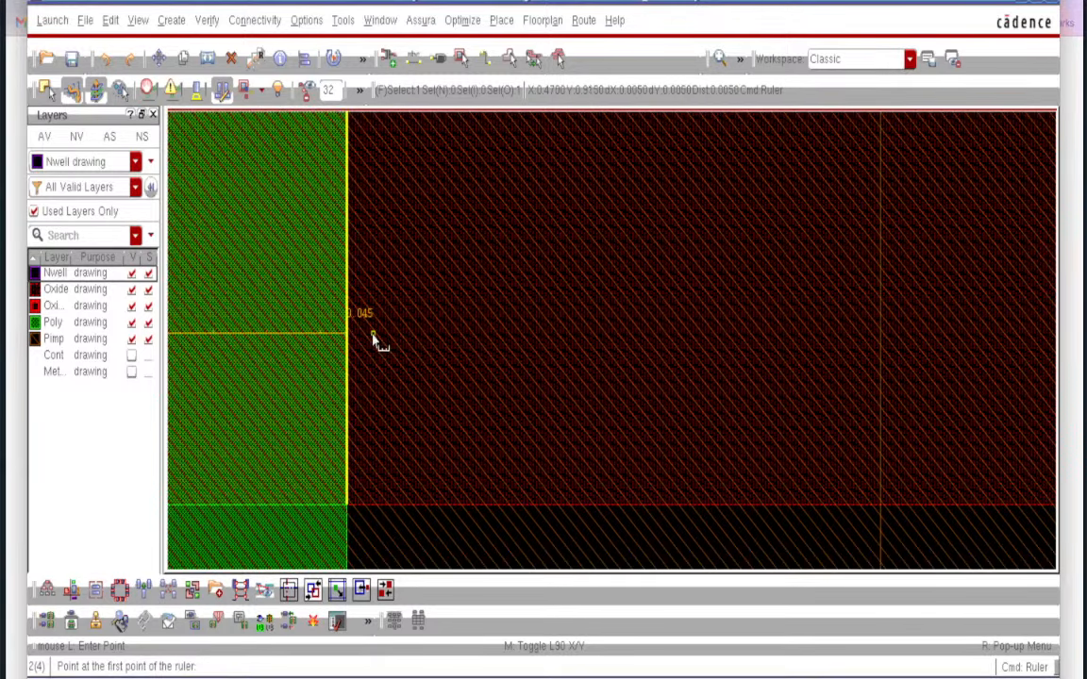
{"action": "scroll", "coordinate": [373, 340], "scroll_direction": "down", "scroll_amount": 1, "text": "ctrl"}
{"action": "scroll", "coordinate": [373, 333], "scroll_direction": "down", "scroll_amount": 2}
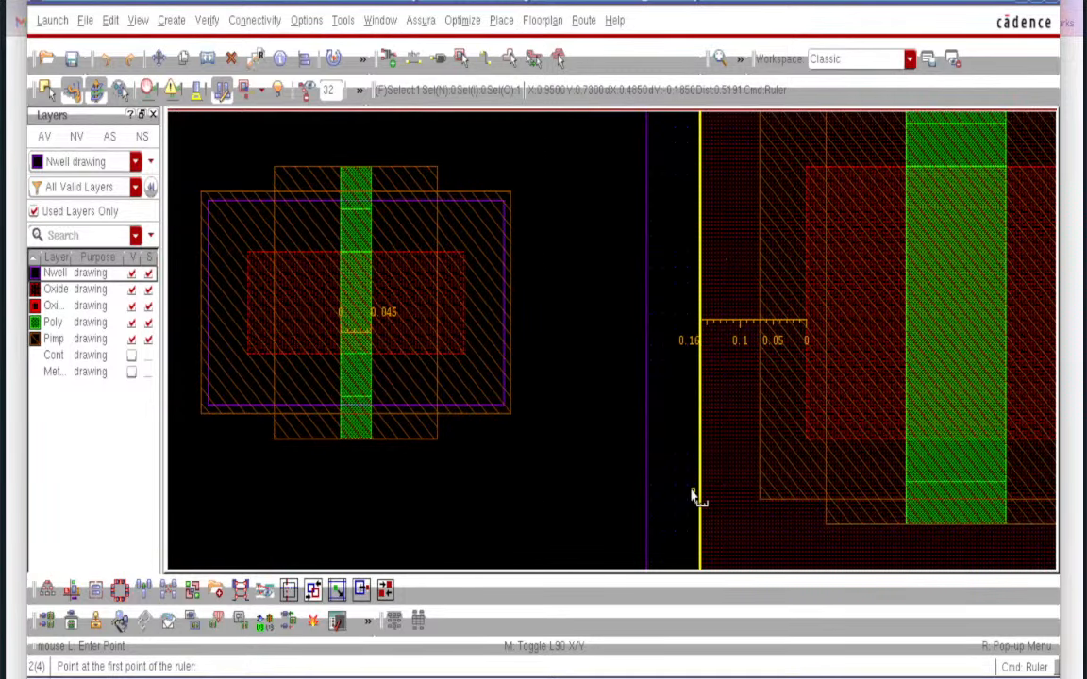
- Ruler the right transistor's poly gate strip at 0.15 wide
{"action": "key", "text": "Right"}
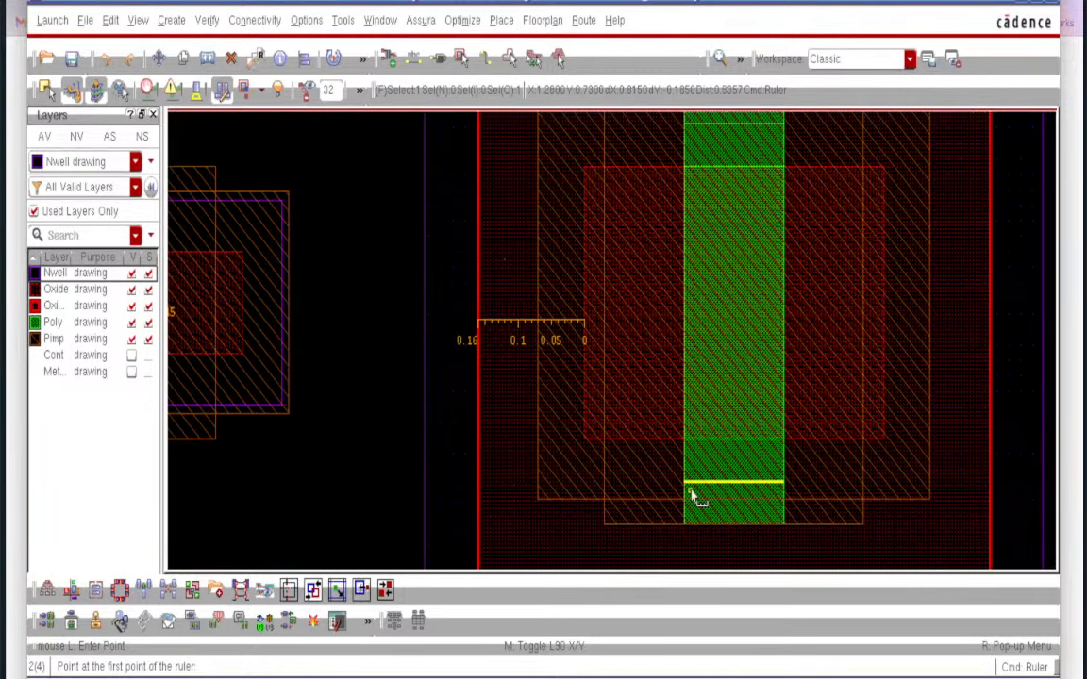
{"action": "left_click", "coordinate": [685, 381]}
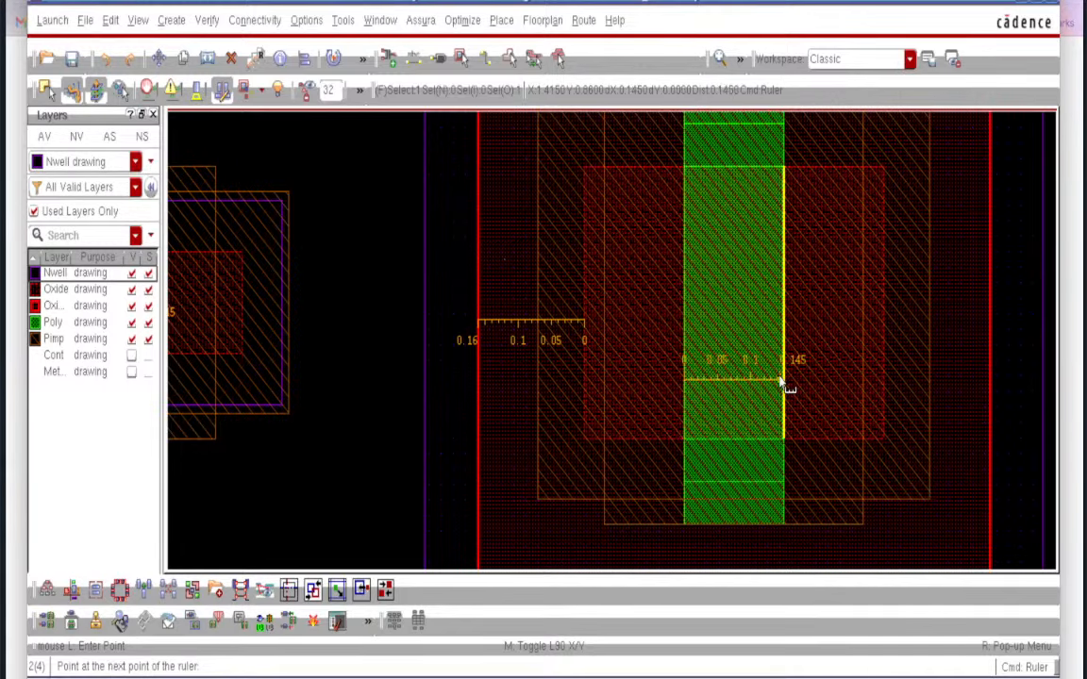
{"action": "left_click", "coordinate": [784, 380]}
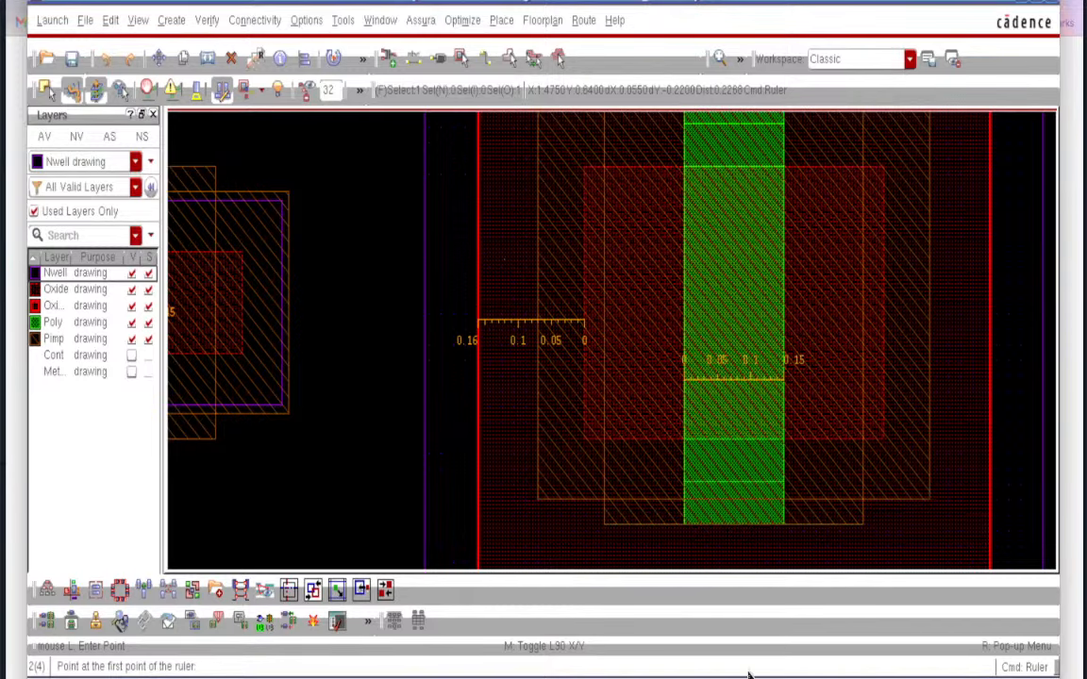
- Check the Transistor_demo schematic, fit the layout, and show the contact layer on both devices
{"action": "left_click", "coordinate": [699, 678]}
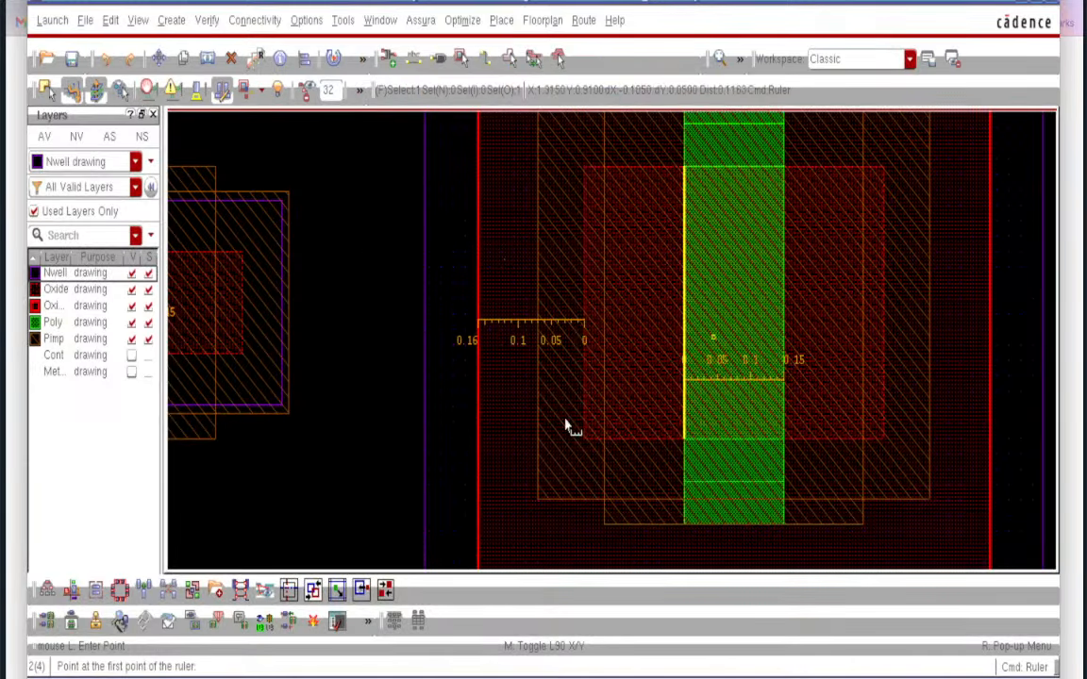
{"action": "key", "text": "f"}
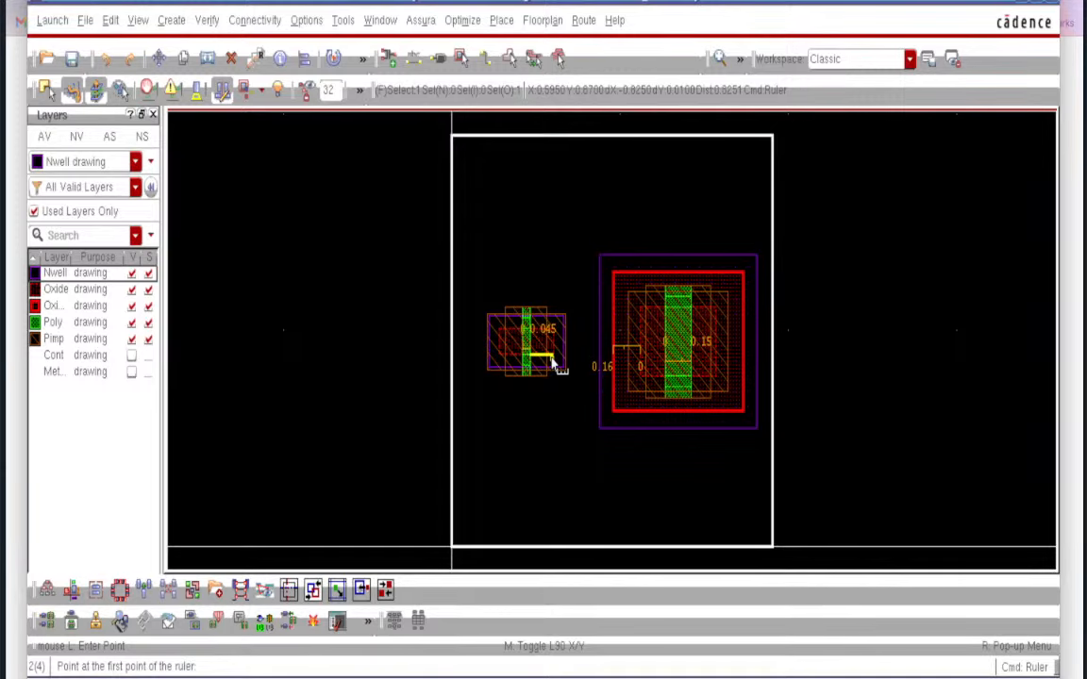
{"action": "scroll", "coordinate": [555, 365], "scroll_direction": "up", "scroll_amount": 1, "text": "ctrl"}
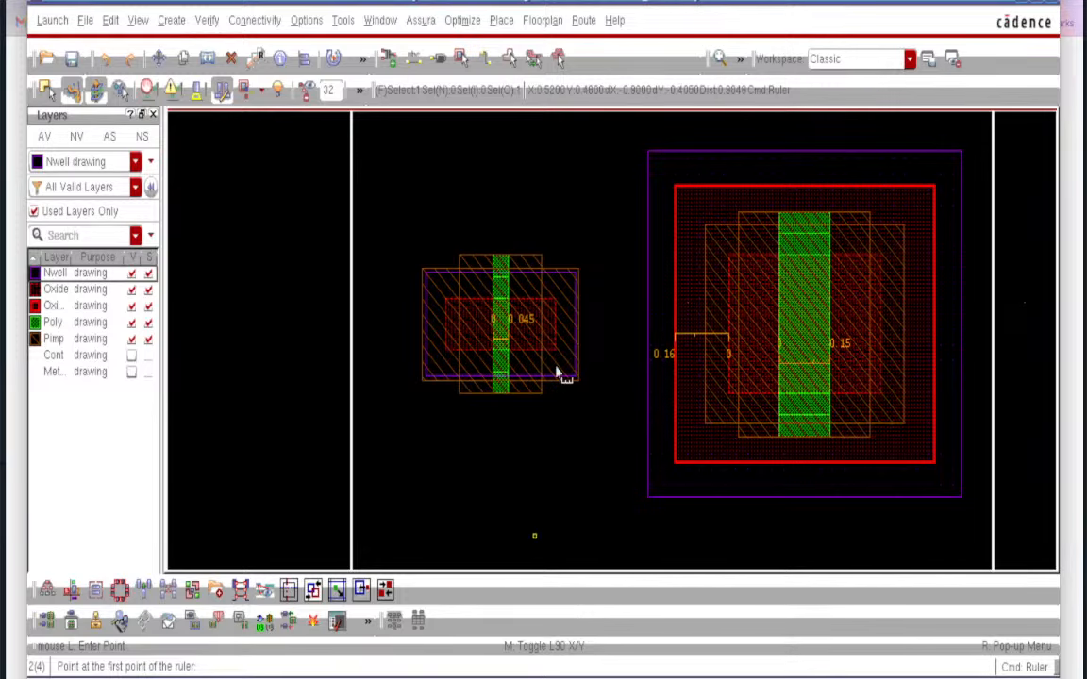
{"action": "left_click", "coordinate": [131, 355]}
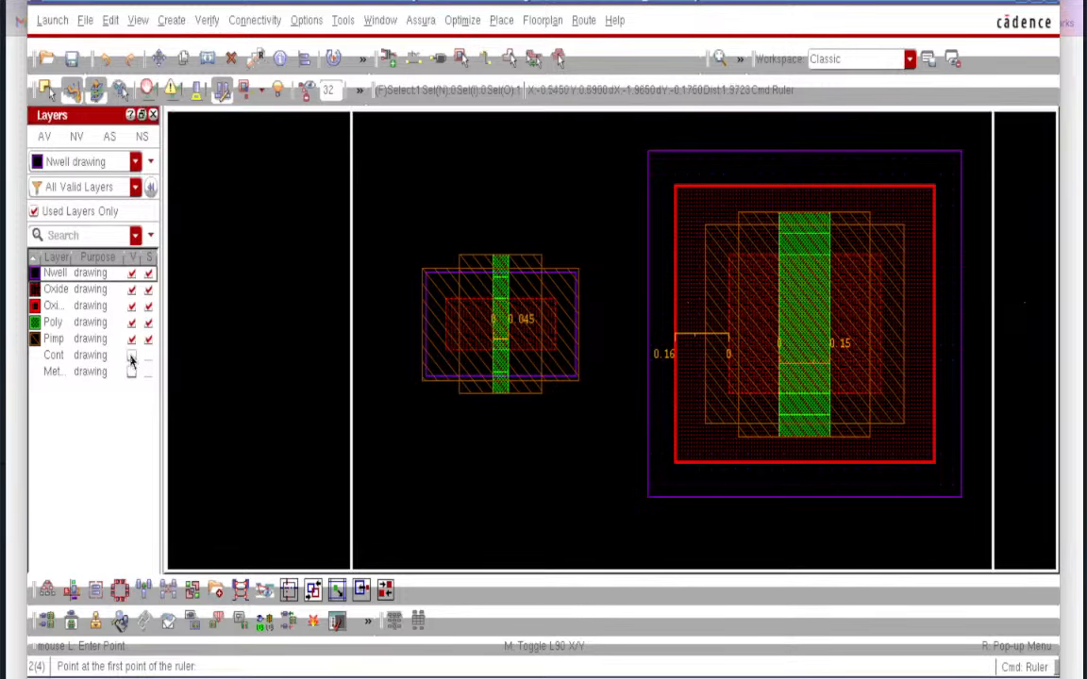
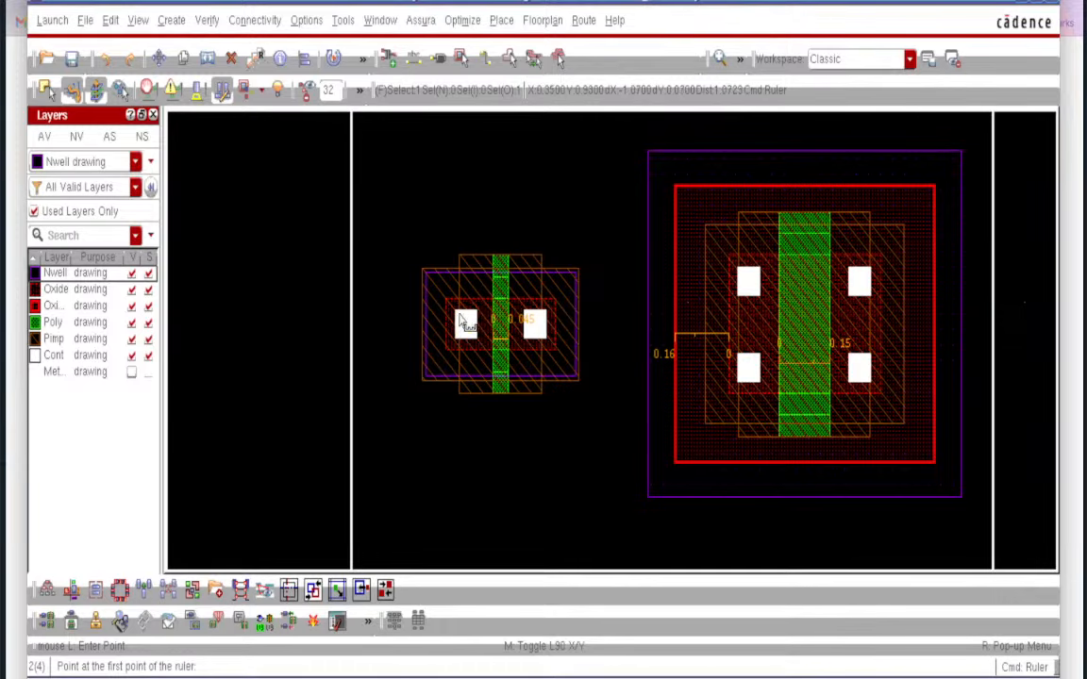
- Ruler the left transistor's contact, showing it 0.06 wide and 0.06 tall
{"action": "scroll", "coordinate": [464, 328], "scroll_direction": "up", "scroll_amount": 6, "text": "ctrl"}
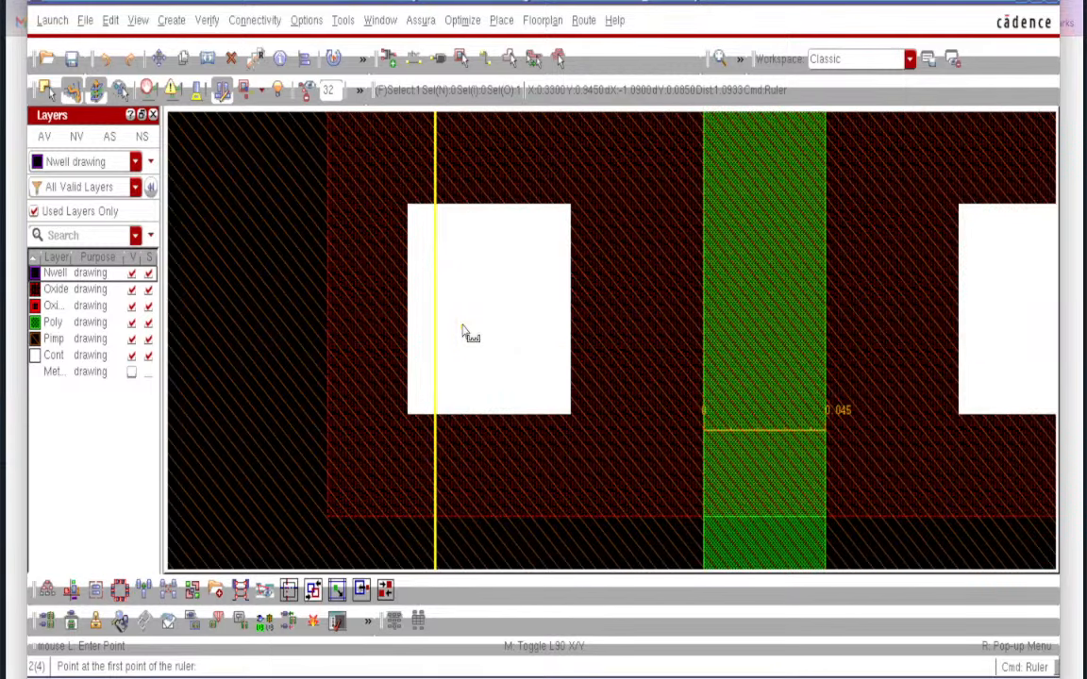
{"action": "left_click", "coordinate": [408, 289]}
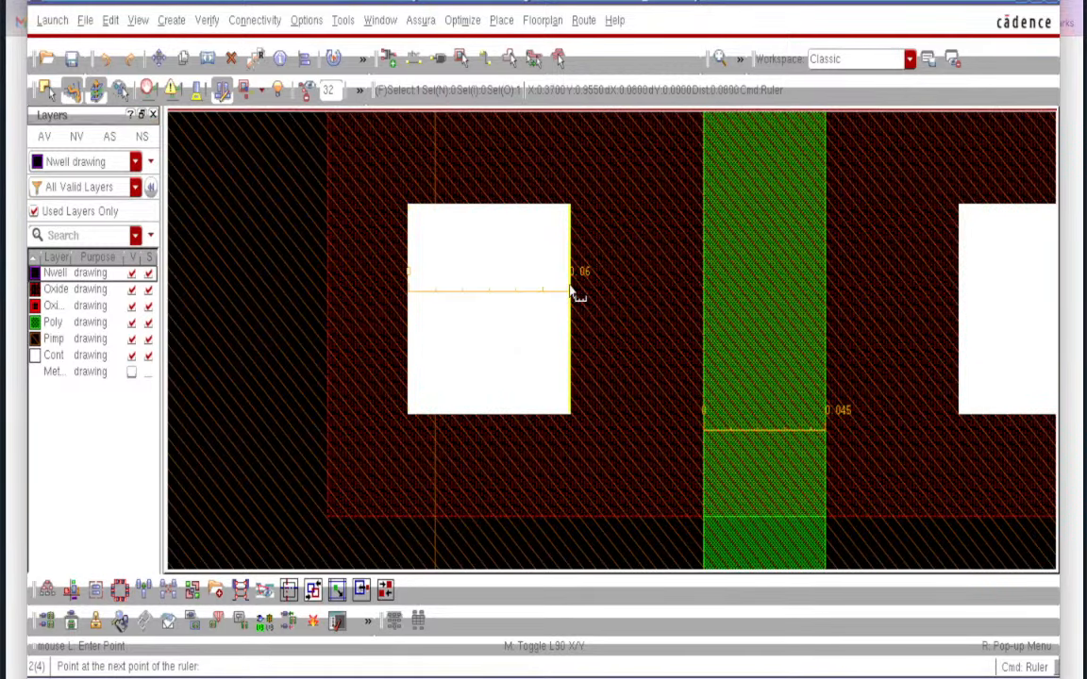
{"action": "left_click", "coordinate": [571, 293]}
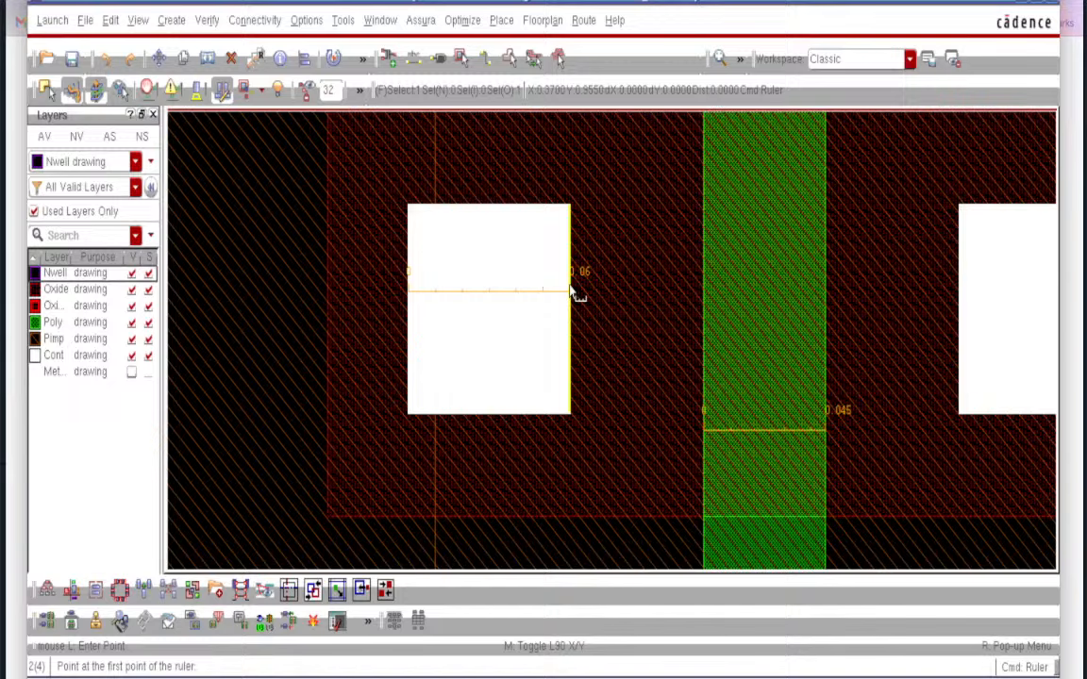
{"action": "left_click", "coordinate": [515, 206]}
{"action": "left_click", "coordinate": [497, 418]}
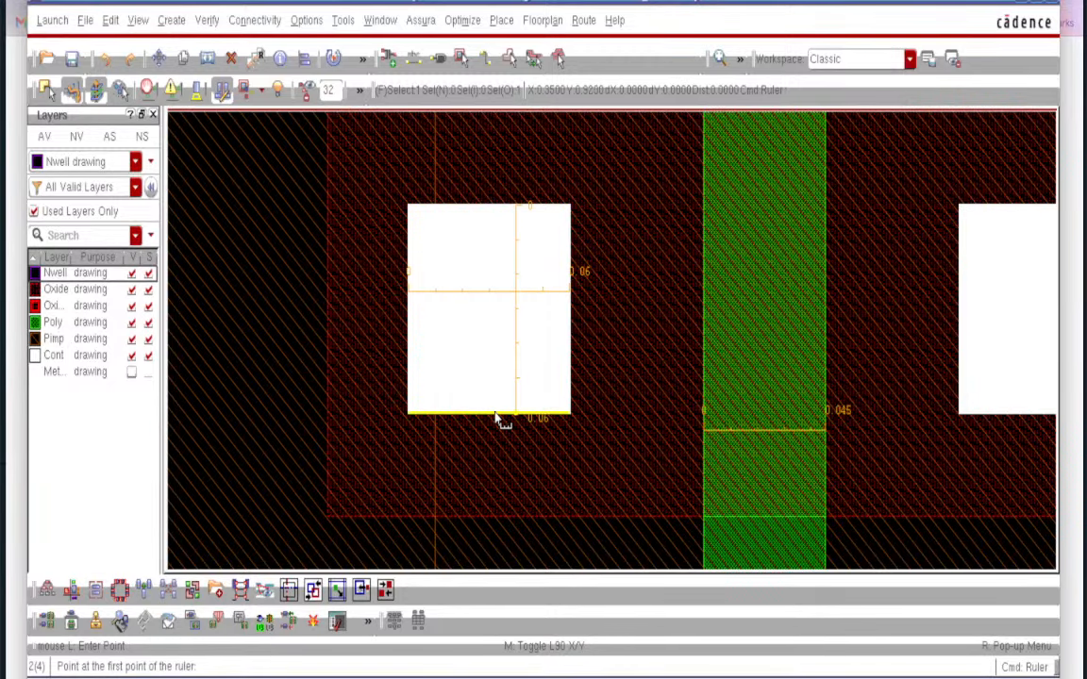
- Ruler the larger transistor's contact at 0.06 wide and 0.06 tall, then fit both cells
{"action": "scroll", "coordinate": [498, 418], "scroll_direction": "down", "scroll_amount": 2, "text": "ctrl"}
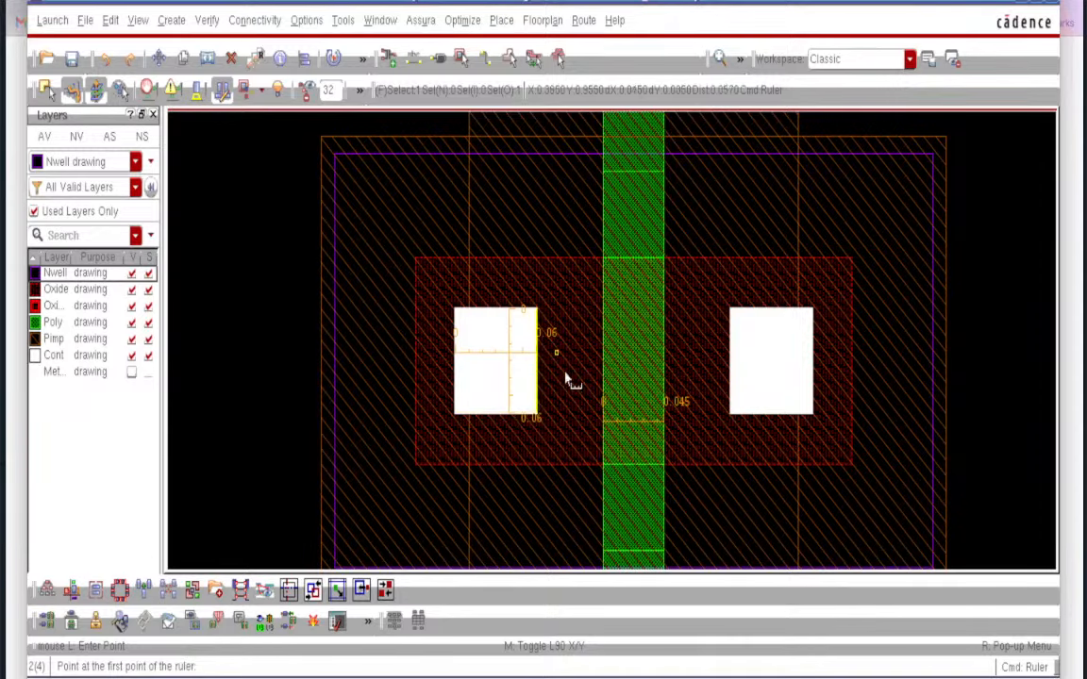
{"action": "scroll", "coordinate": [531, 443], "scroll_direction": "down", "scroll_amount": 4, "text": "ctrl"}
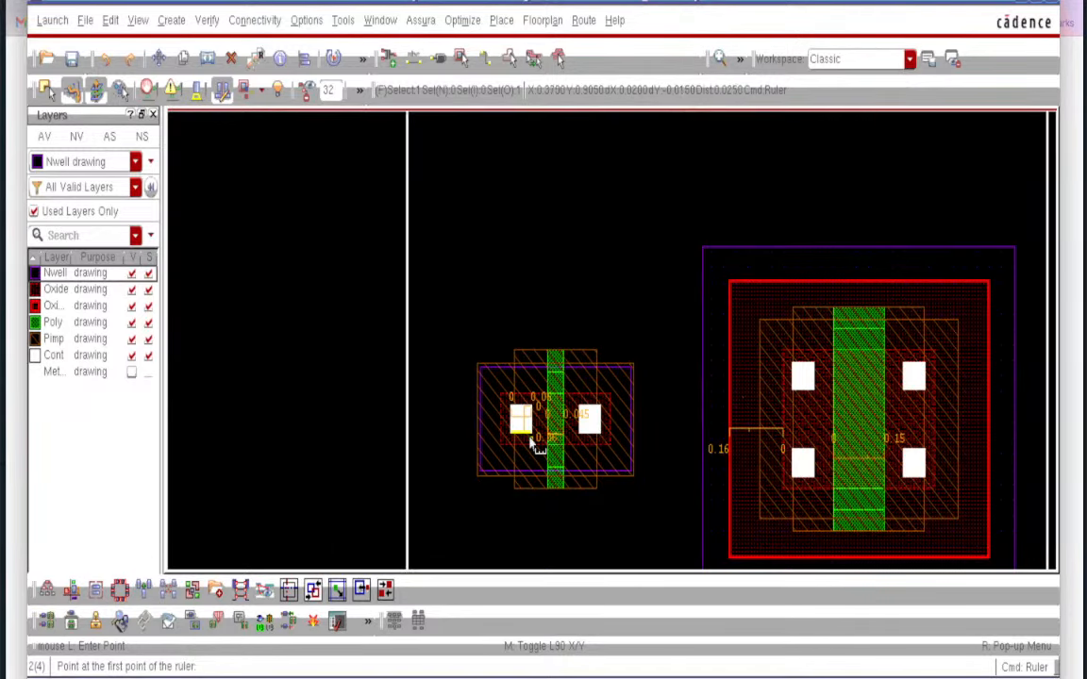
{"action": "scroll", "coordinate": [535, 445], "scroll_direction": "right", "scroll_amount": 3}
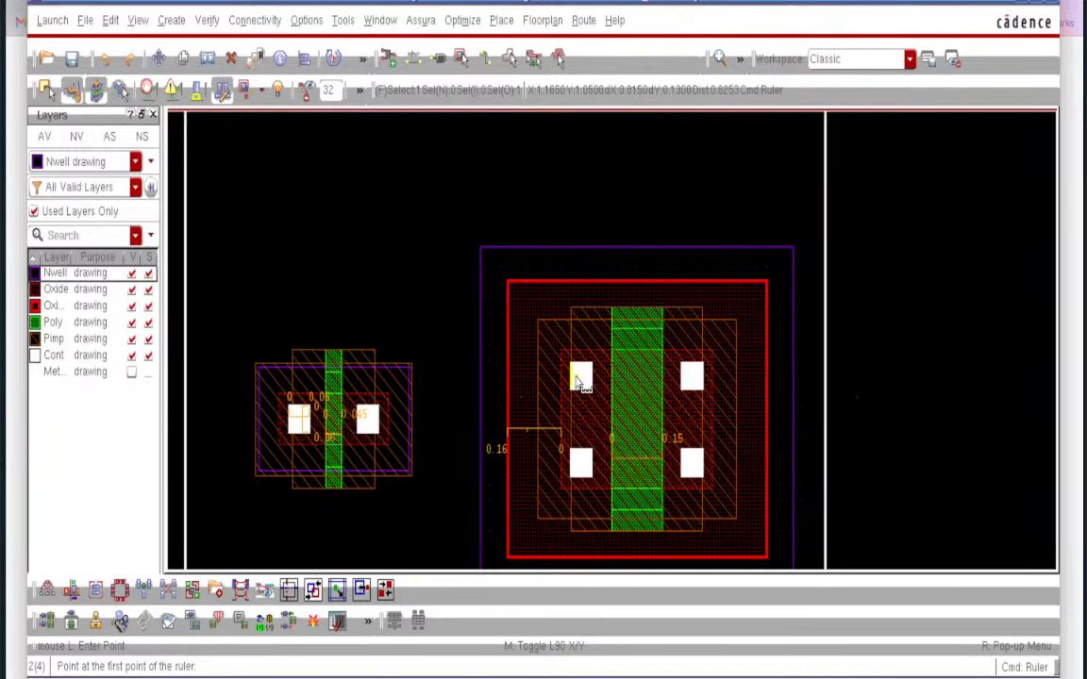
{"action": "scroll", "coordinate": [580, 377], "scroll_direction": "up", "scroll_amount": 2, "text": "ctrl"}
{"action": "scroll", "coordinate": [578, 379], "scroll_direction": "up", "scroll_amount": 3, "text": "ctrl"}
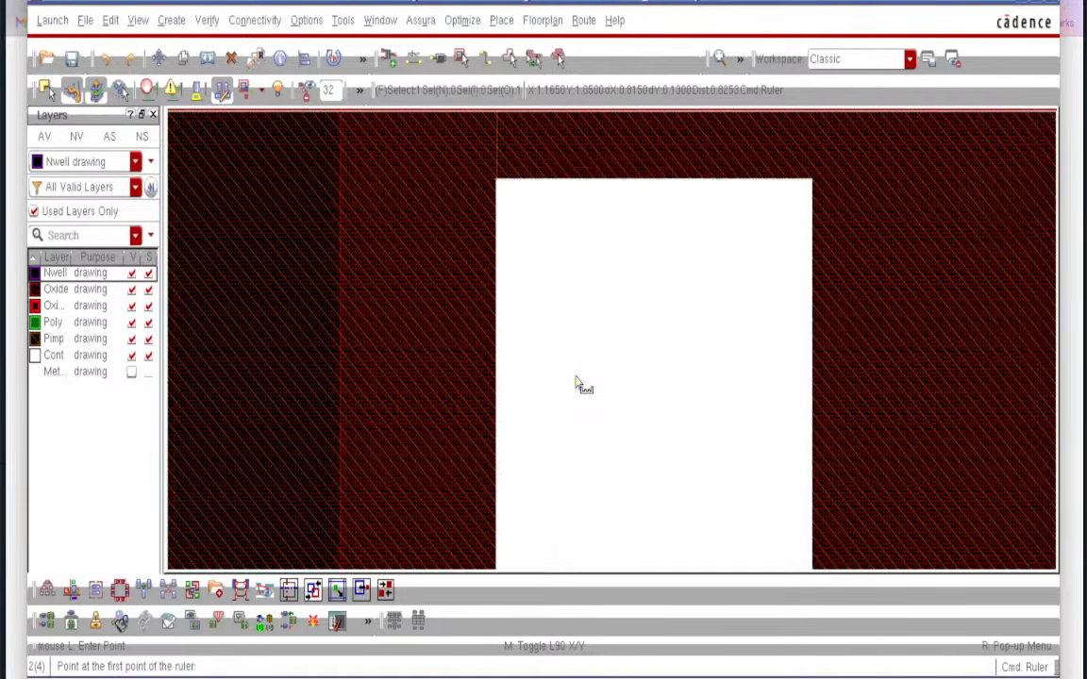
{"action": "left_click", "coordinate": [539, 381]}
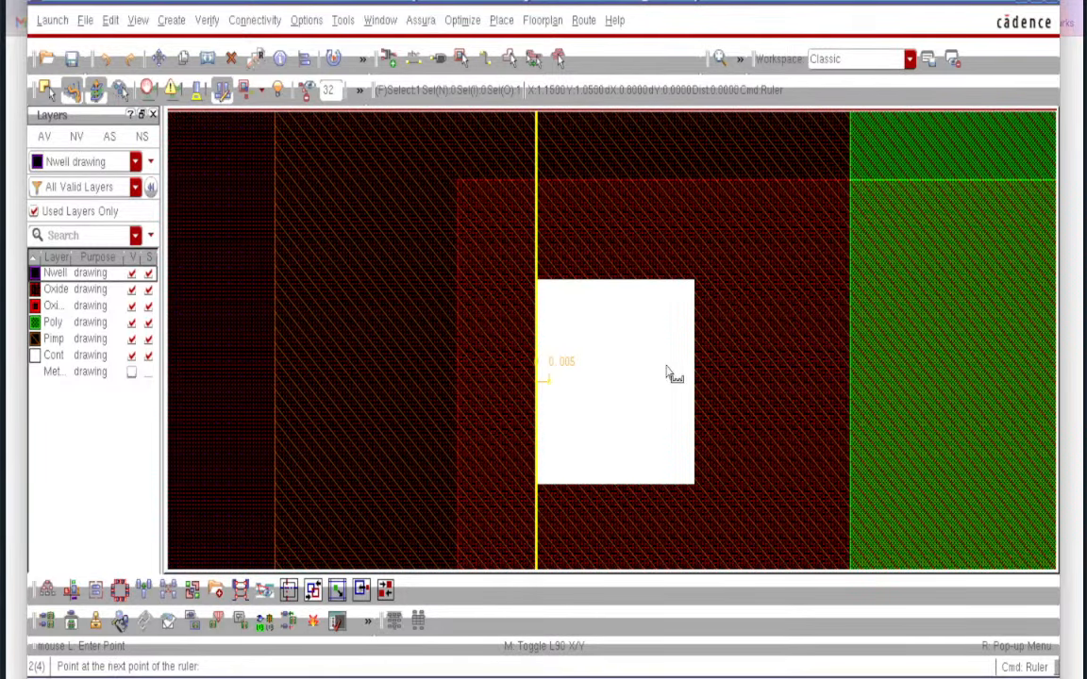
{"action": "left_click", "coordinate": [695, 373]}
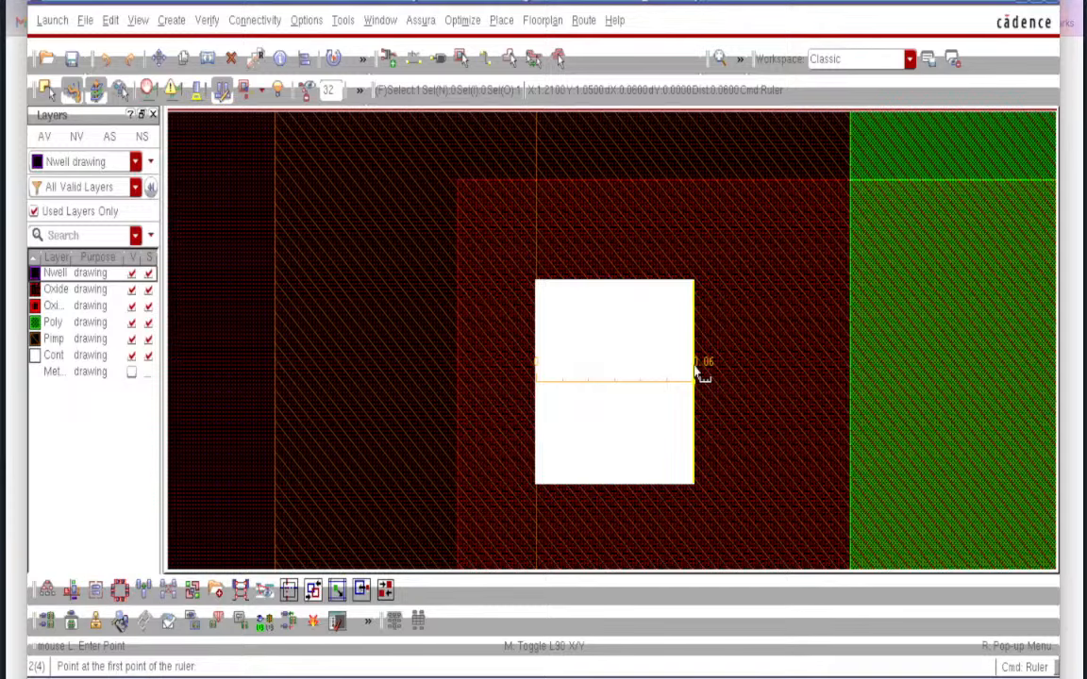
{"action": "left_click", "coordinate": [629, 283]}
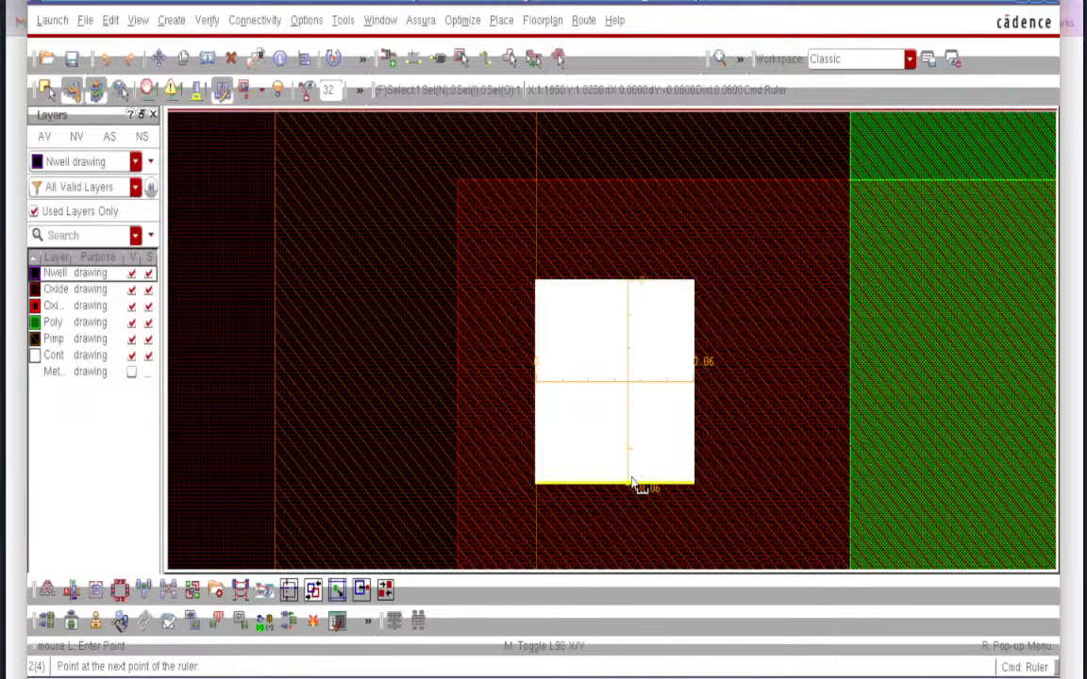
{"action": "left_click", "coordinate": [635, 485]}
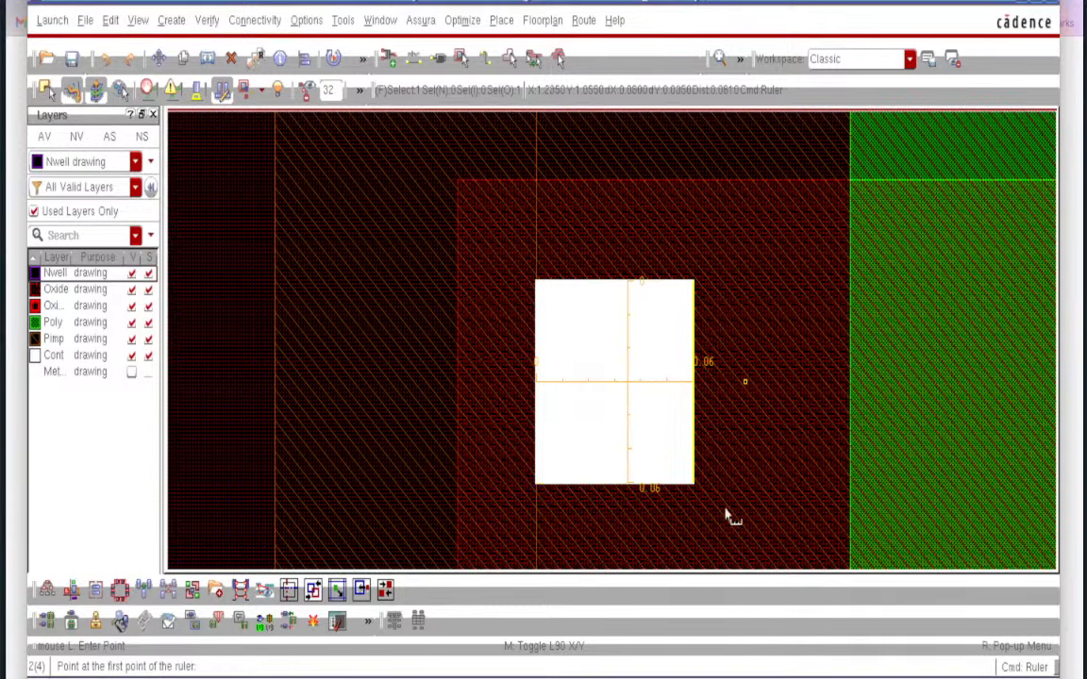
{"action": "key", "text": "f"}
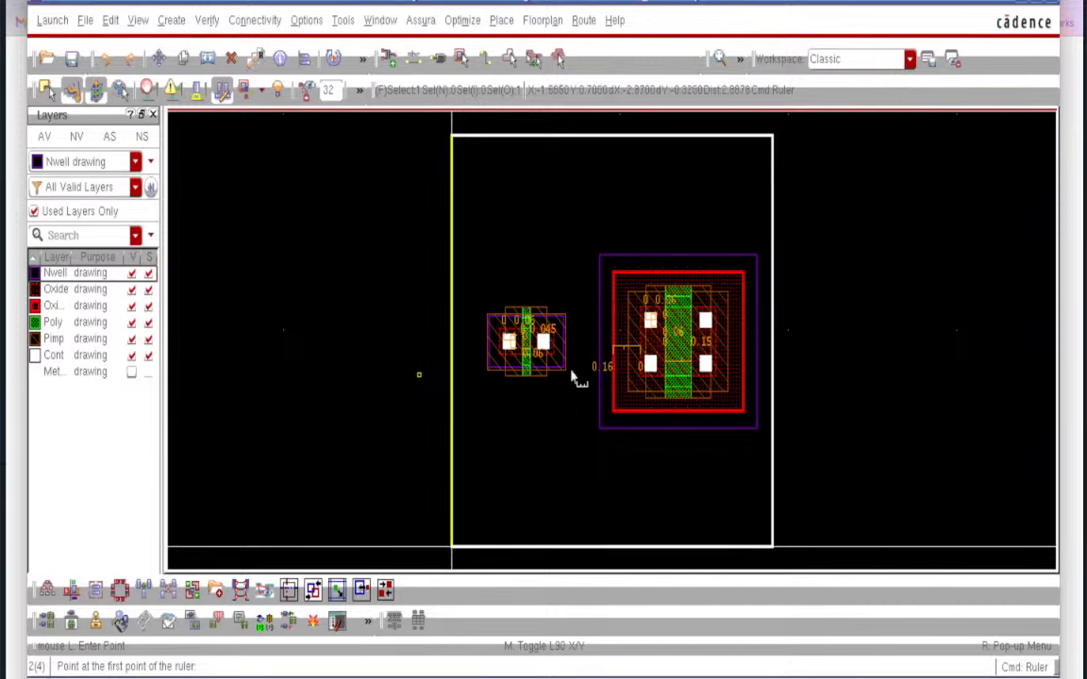
{"action": "scroll", "coordinate": [578, 375], "scroll_direction": "up", "scroll_amount": 3, "text": "ctrl"}
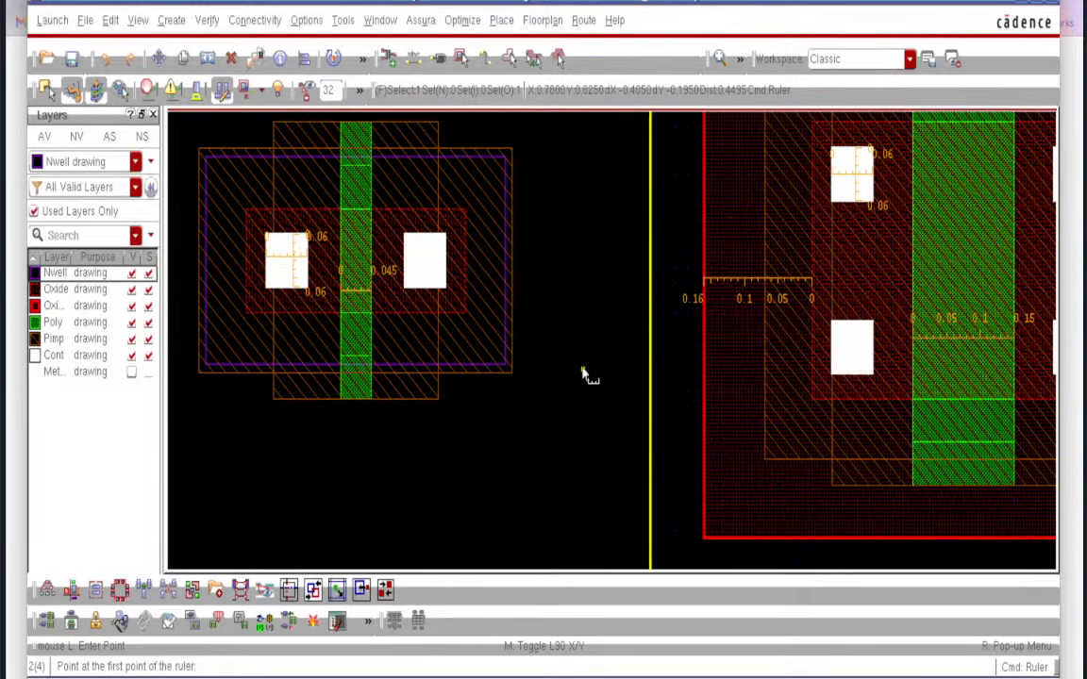
- Show the Met drawing layer, end the ruler command, and fit the whole layout
{"action": "left_click", "coordinate": [131, 374]}
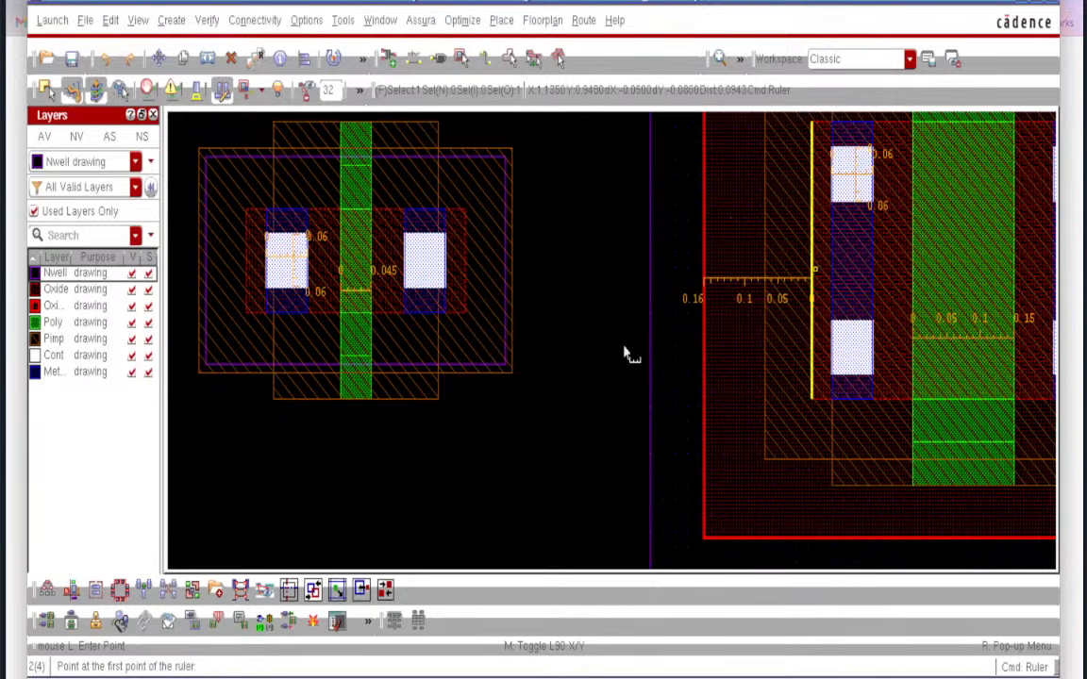
{"action": "key", "text": "Escape"}
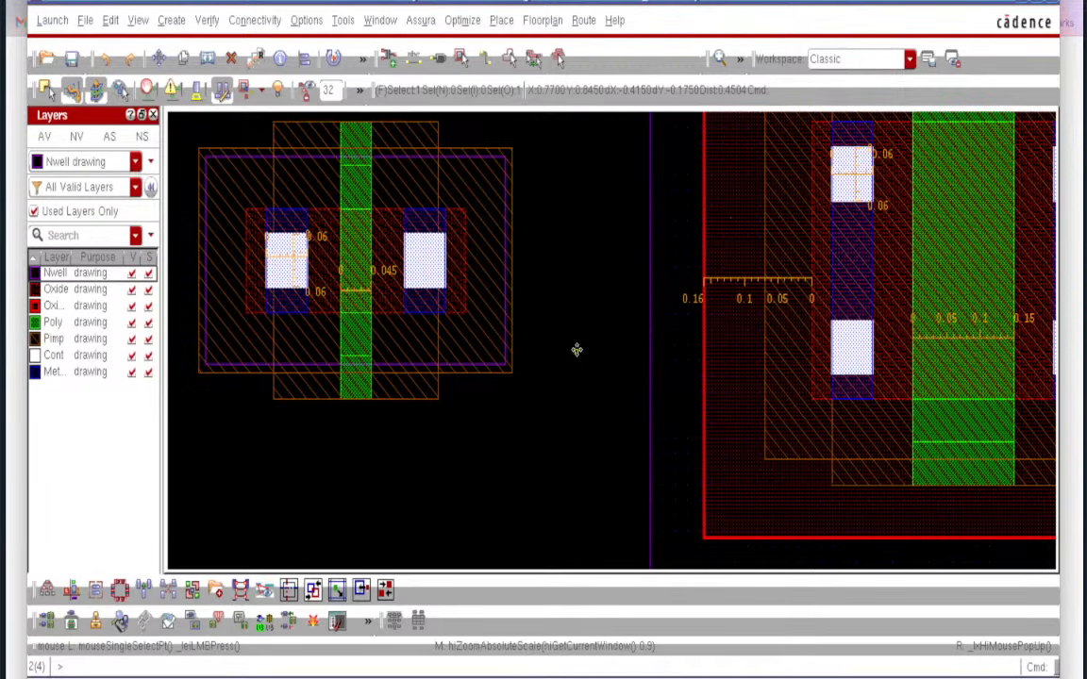
{"action": "key", "text": "f"}
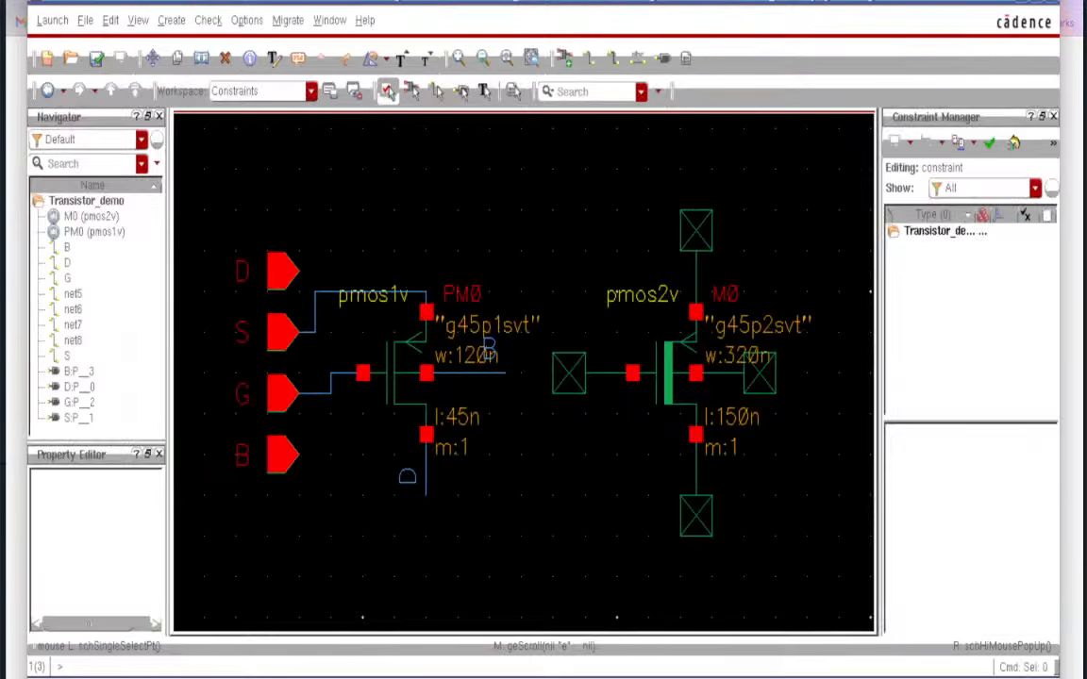
- Set PM0 to 2 fingers for 240n total width at 45n length, then check and save
{"action": "left_click", "coordinate": [393, 374]}
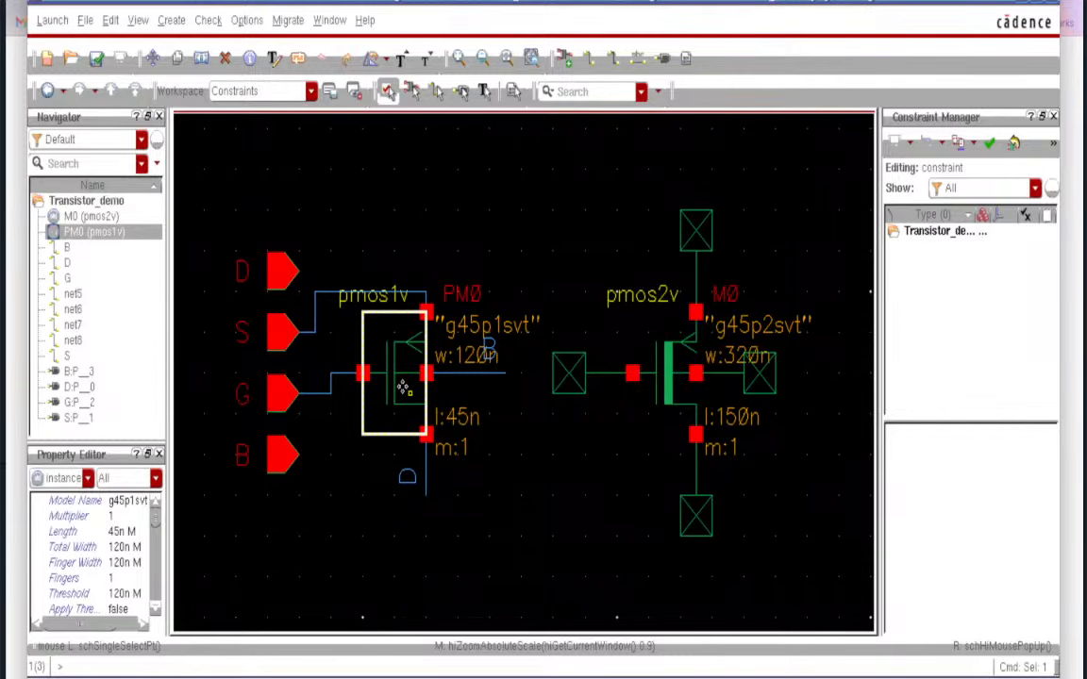
{"action": "key", "text": "q"}
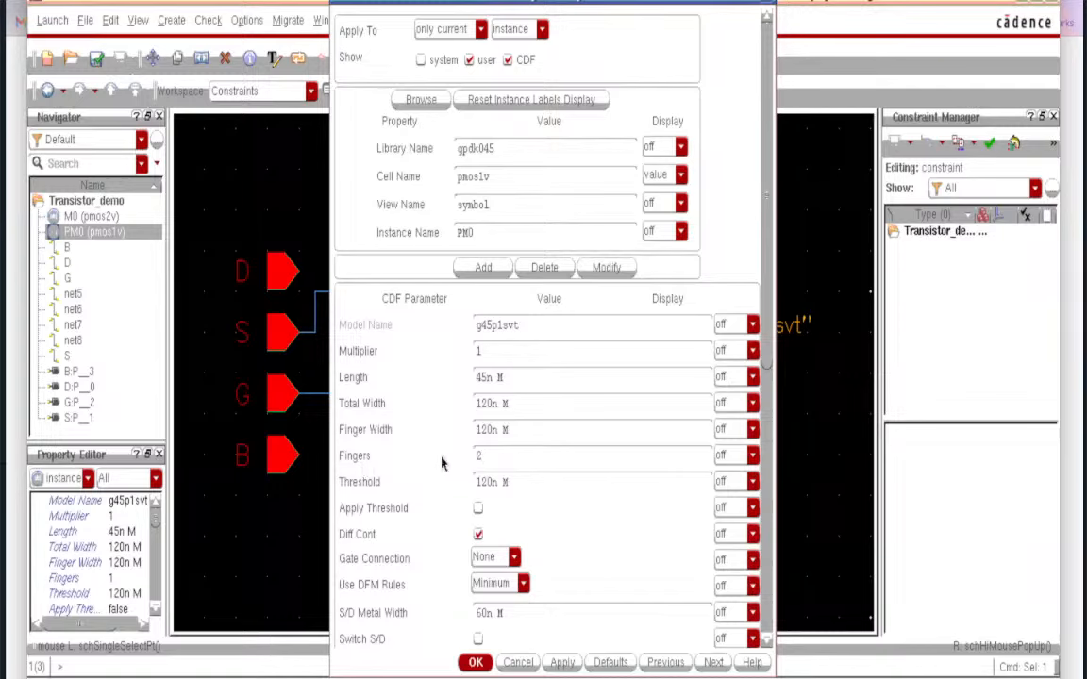
{"action": "left_click", "coordinate": [582, 403]}
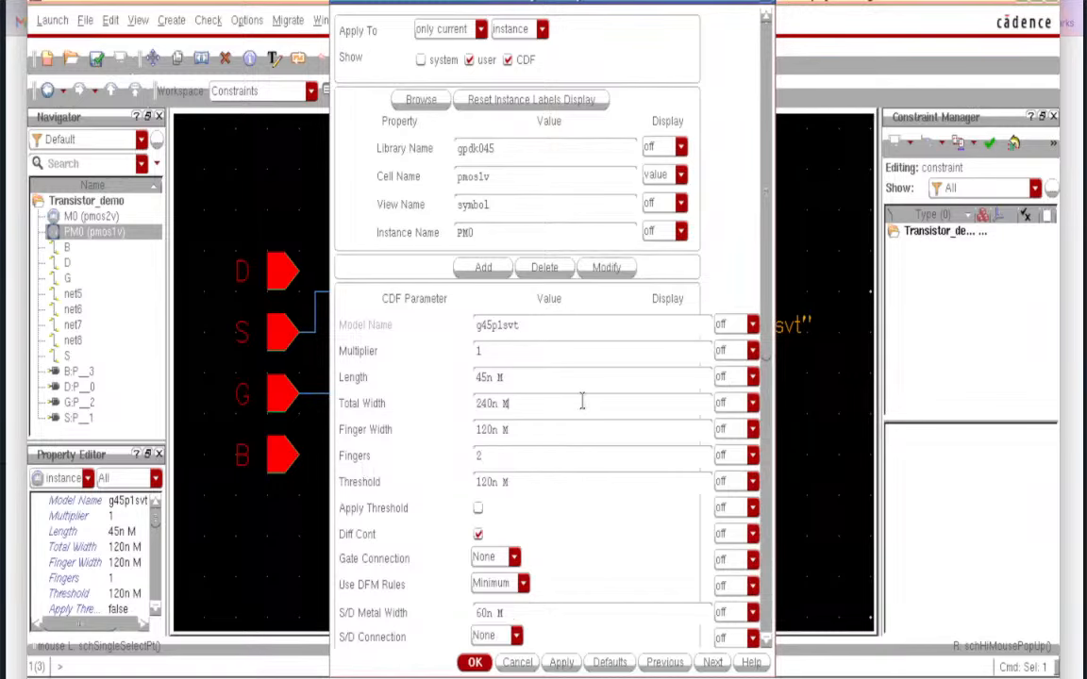
{"action": "left_click_drag", "start_coordinate": [513, 403], "coordinate": [475, 403]}
{"action": "left_click_drag", "start_coordinate": [510, 380], "coordinate": [475, 379]}
{"action": "left_click", "coordinate": [556, 666]}
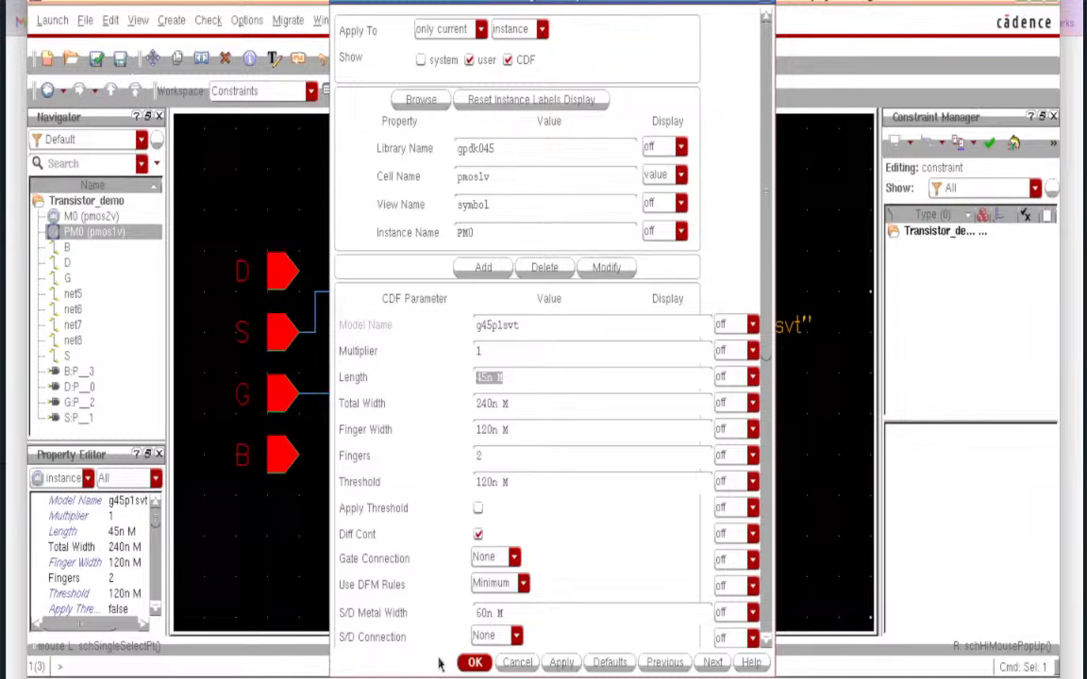
{"action": "left_click", "coordinate": [475, 662]}
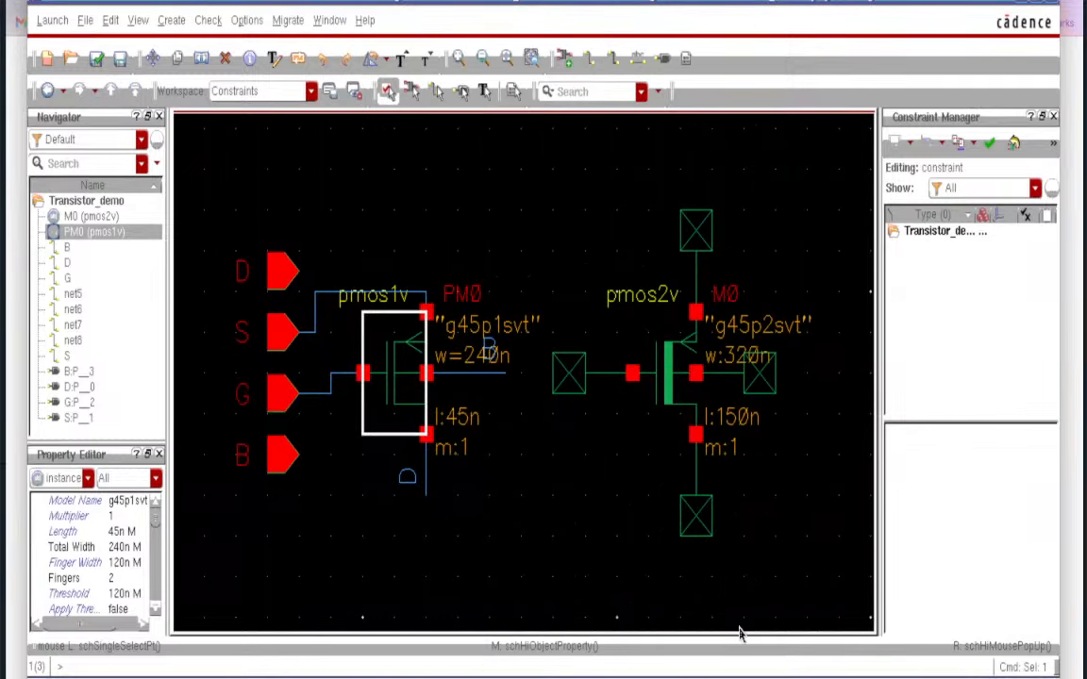
{"action": "left_click", "coordinate": [95, 59]}
- Select the small layout transistor and update components and nets from the schematic
{"action": "left_click", "coordinate": [534, 466]}
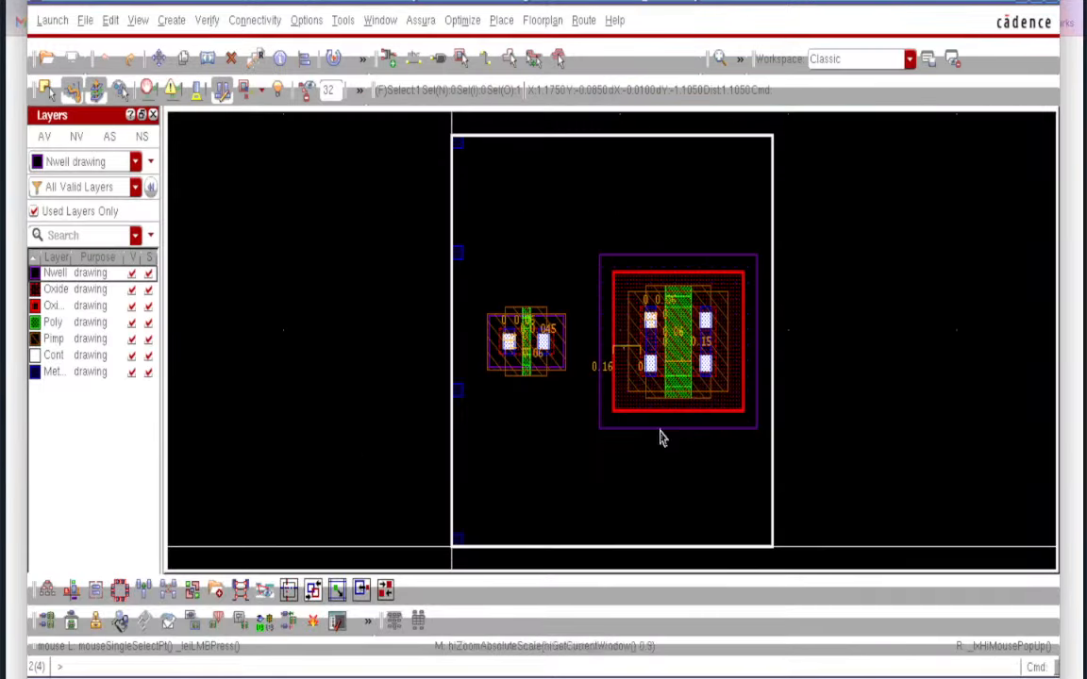
{"action": "left_click", "coordinate": [510, 344]}
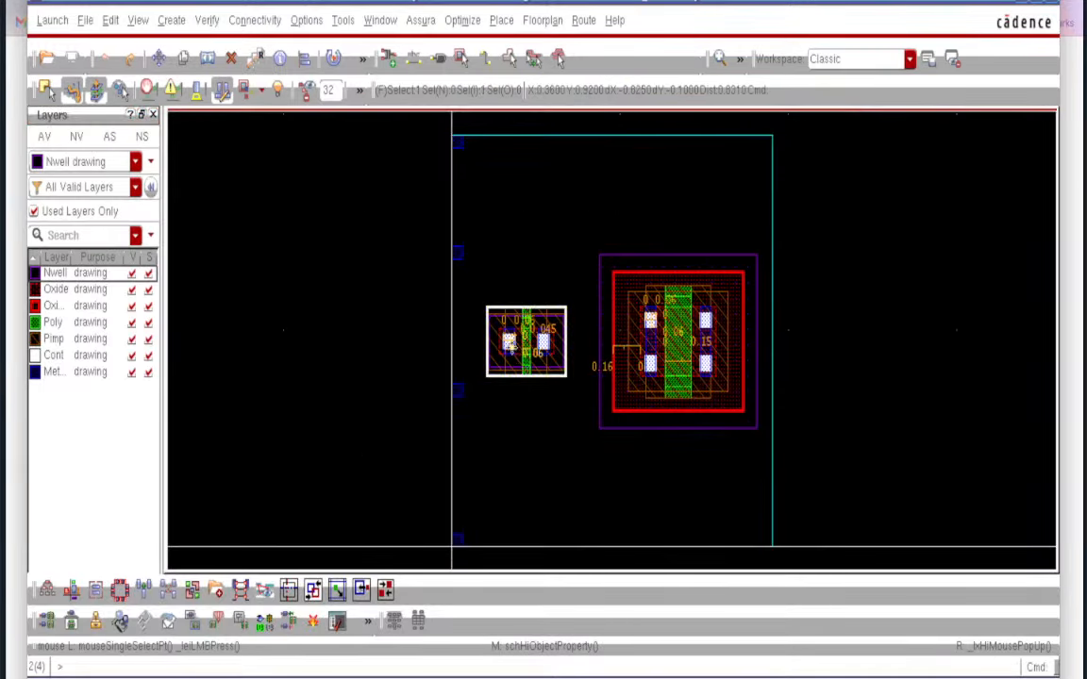
{"action": "left_click", "coordinate": [253, 21]}
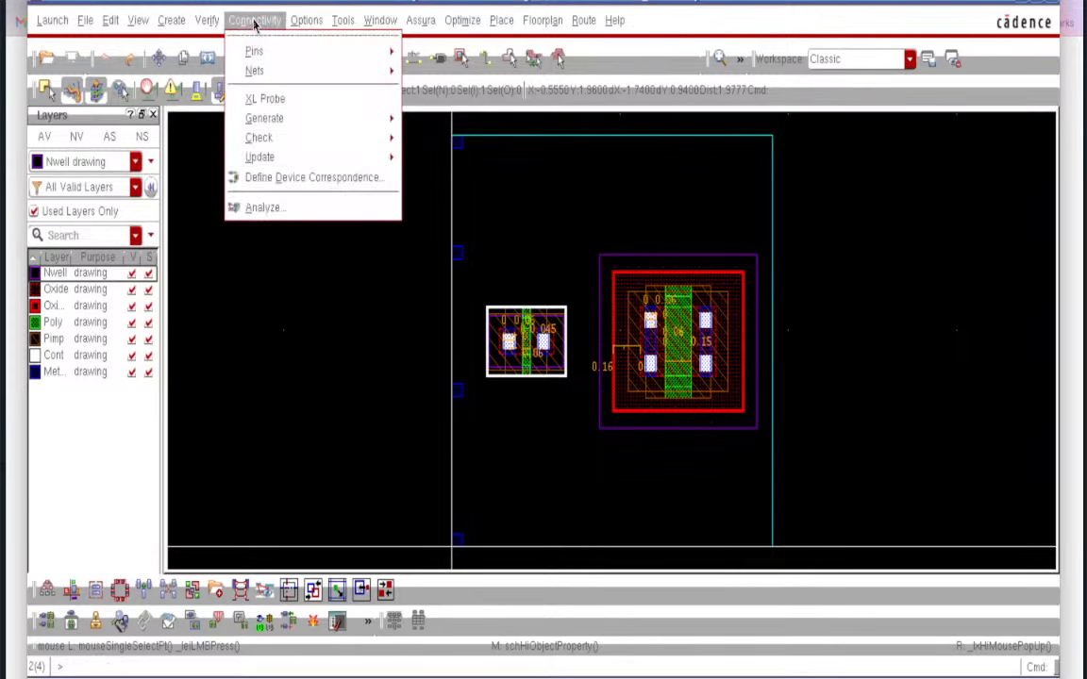
{"action": "mouse_move", "coordinate": [289, 158]}
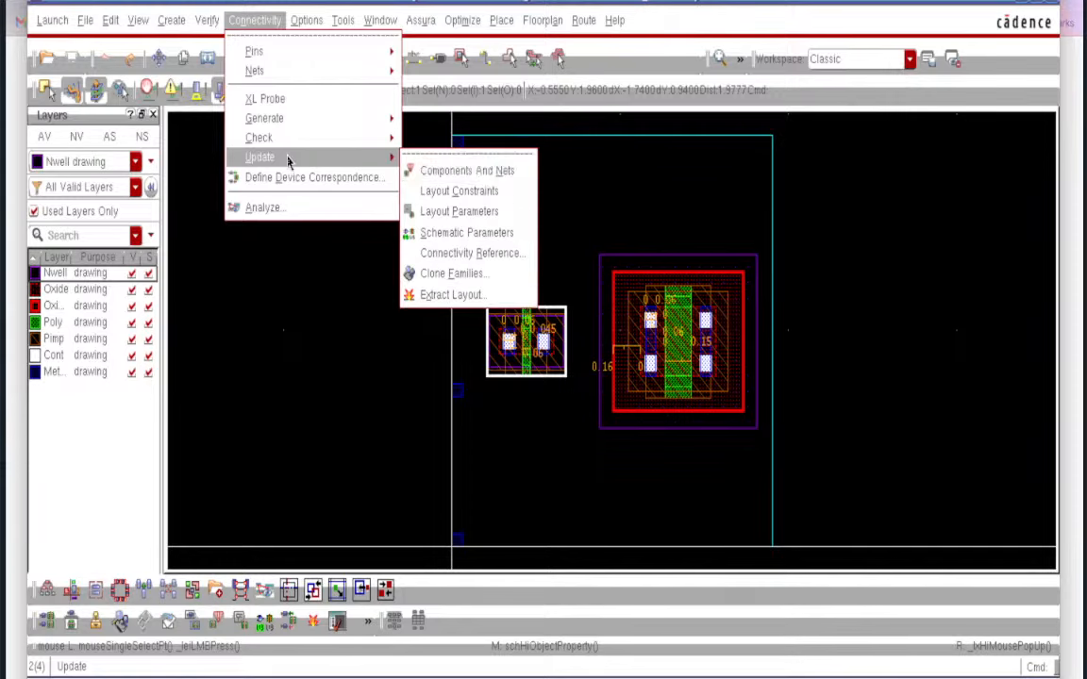
{"action": "left_click", "coordinate": [493, 172]}
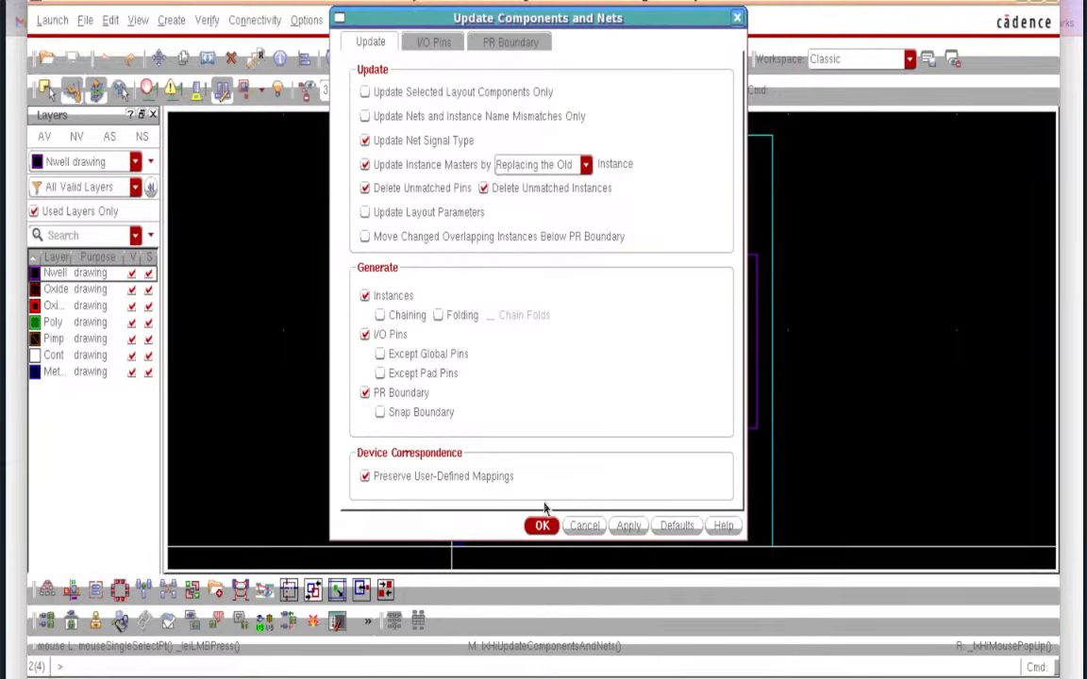
{"action": "left_click", "coordinate": [542, 525]}
- Update the layout parameters from the schematic, then close the update log
{"action": "left_click", "coordinate": [253, 21]}
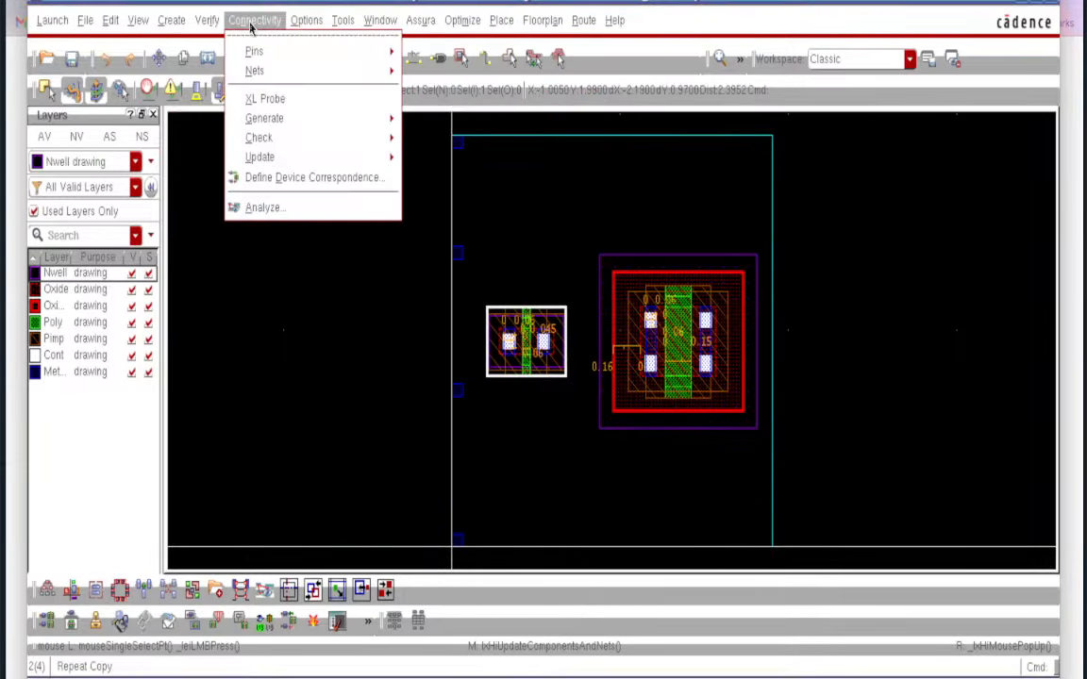
{"action": "mouse_move", "coordinate": [281, 158]}
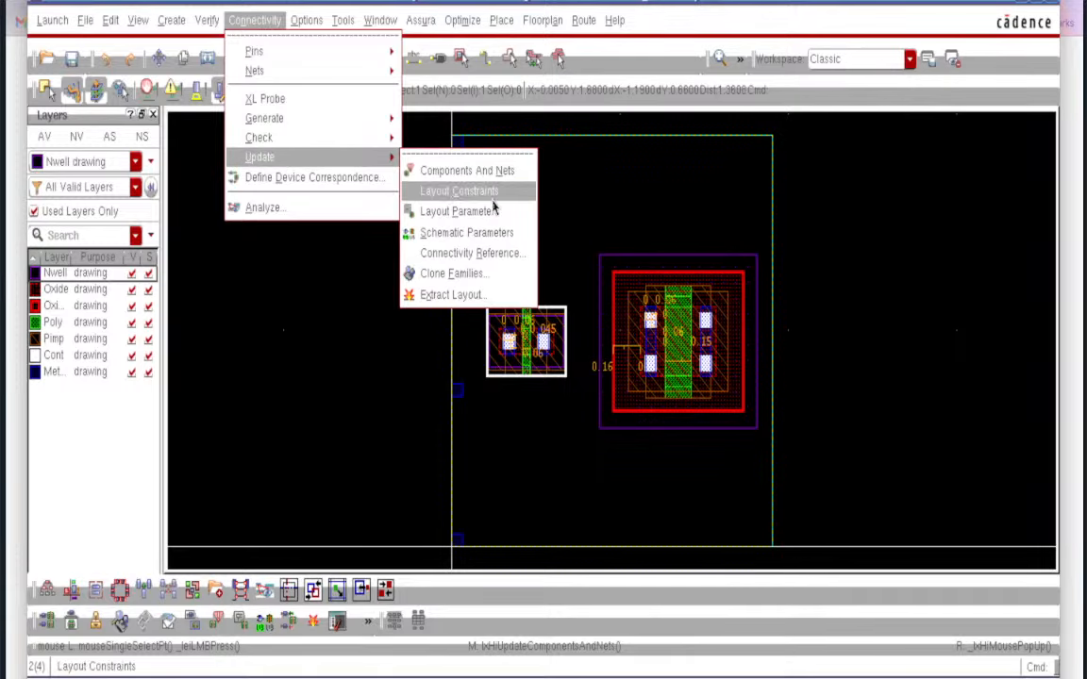
{"action": "left_click", "coordinate": [490, 213]}
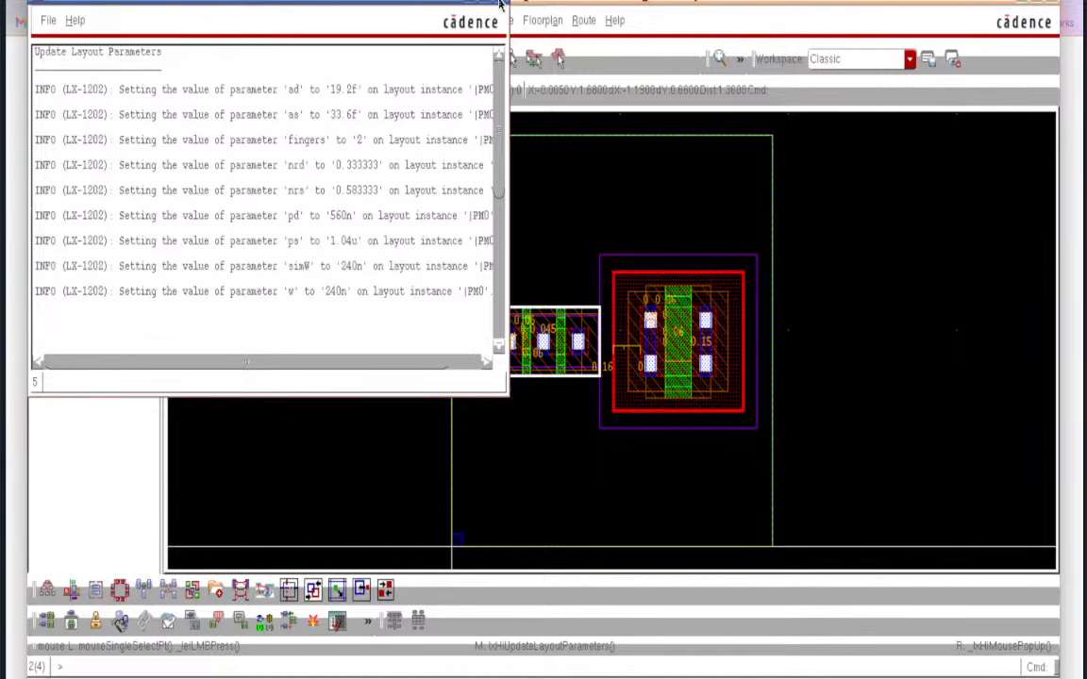
{"action": "left_click", "coordinate": [501, 3]}
{"action": "scroll", "coordinate": [548, 352], "scroll_direction": "up", "scroll_amount": 2, "text": "ctrl"}
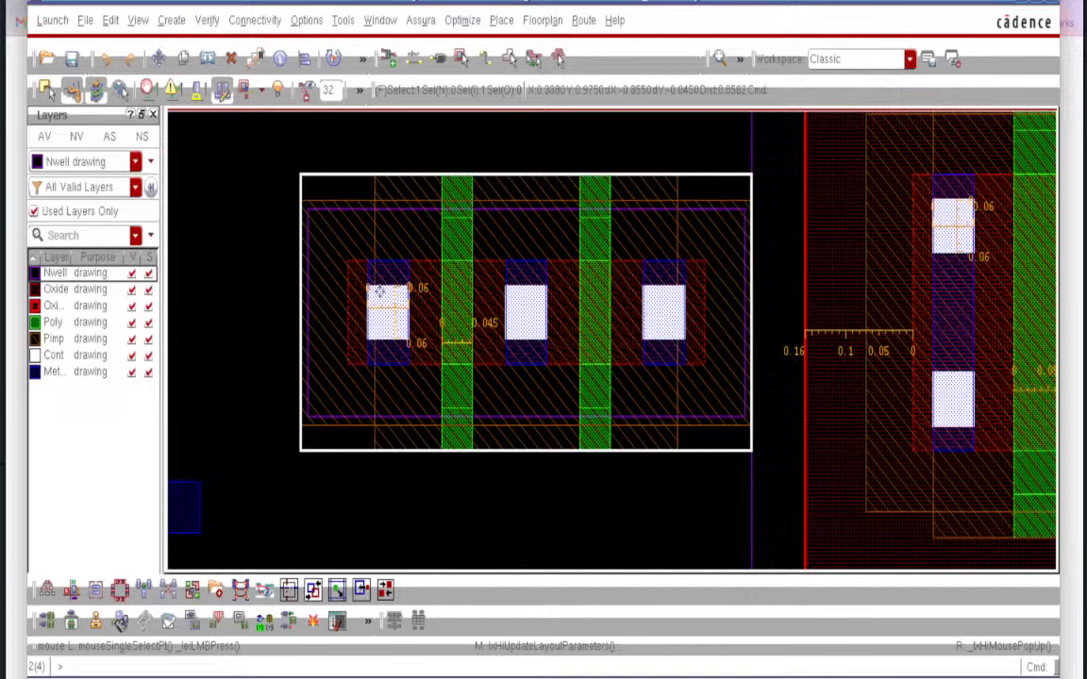
{"action": "key", "text": "f"}
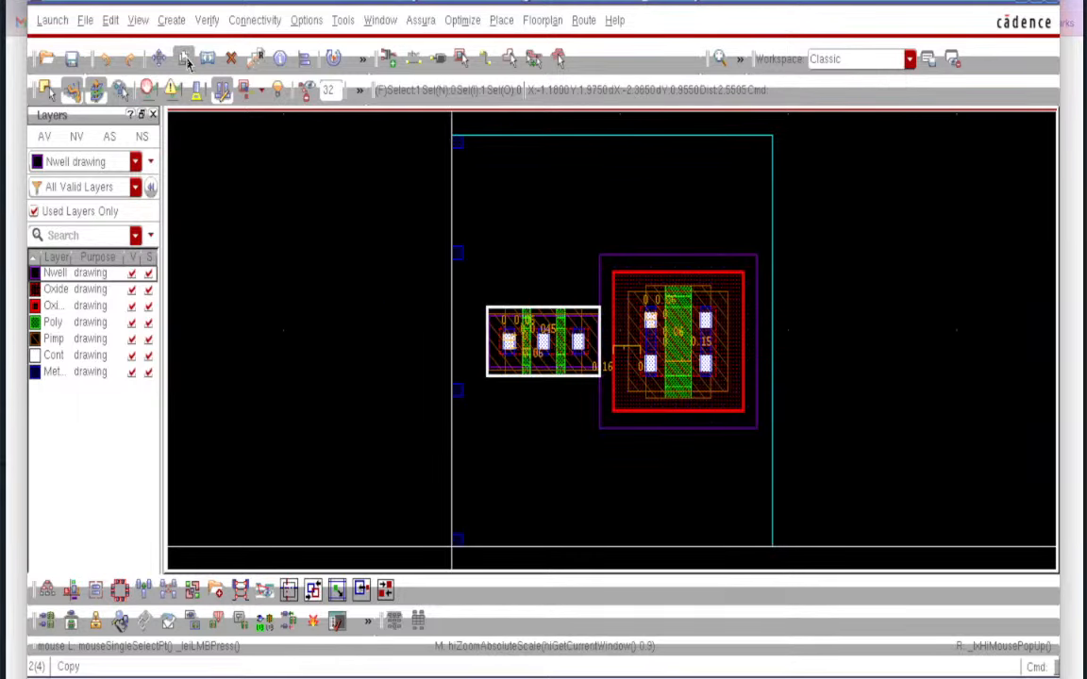
- Browse the Create menu's submenus and the neighbouring View menu, then dismiss them
{"action": "left_click", "coordinate": [171, 20]}
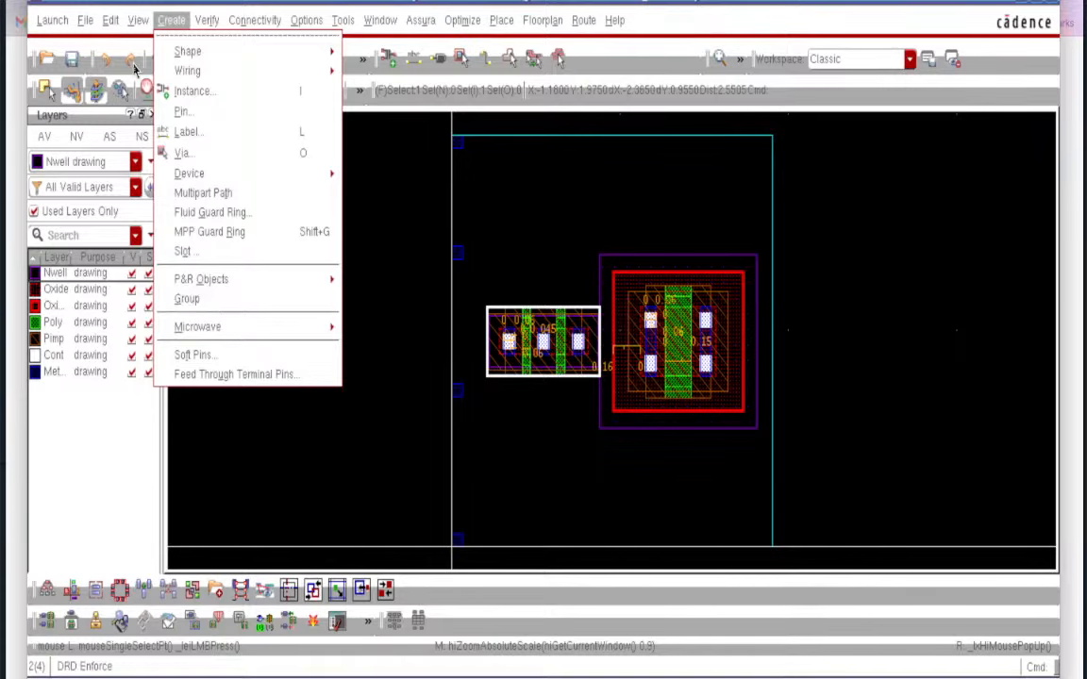
{"action": "mouse_move", "coordinate": [132, 20]}
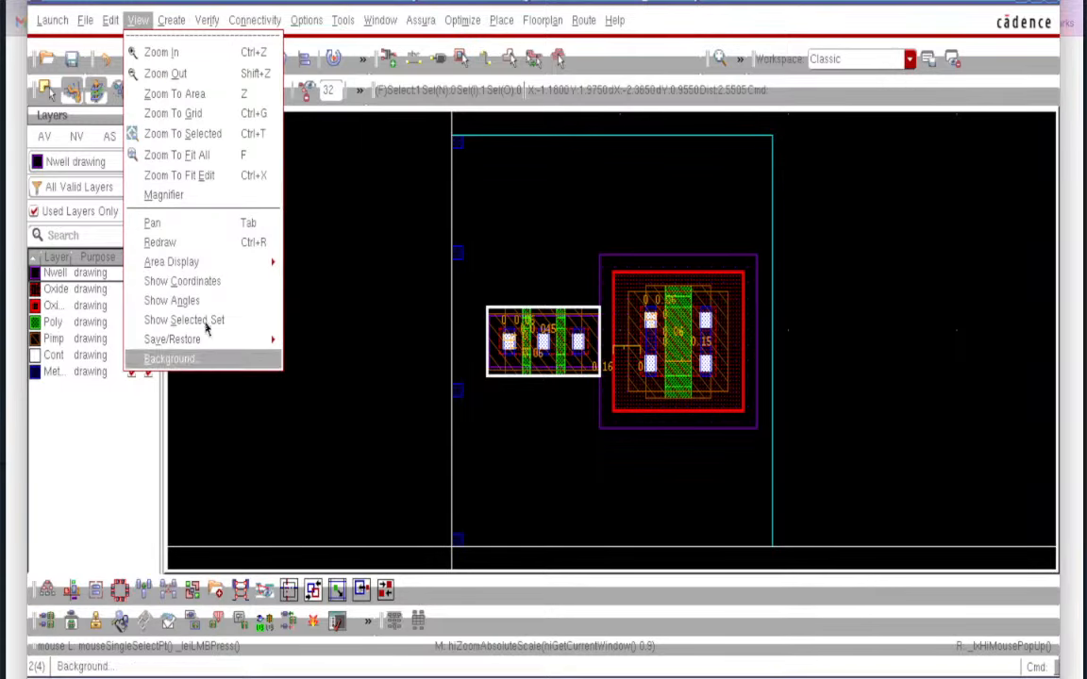
{"action": "mouse_move", "coordinate": [234, 268]}
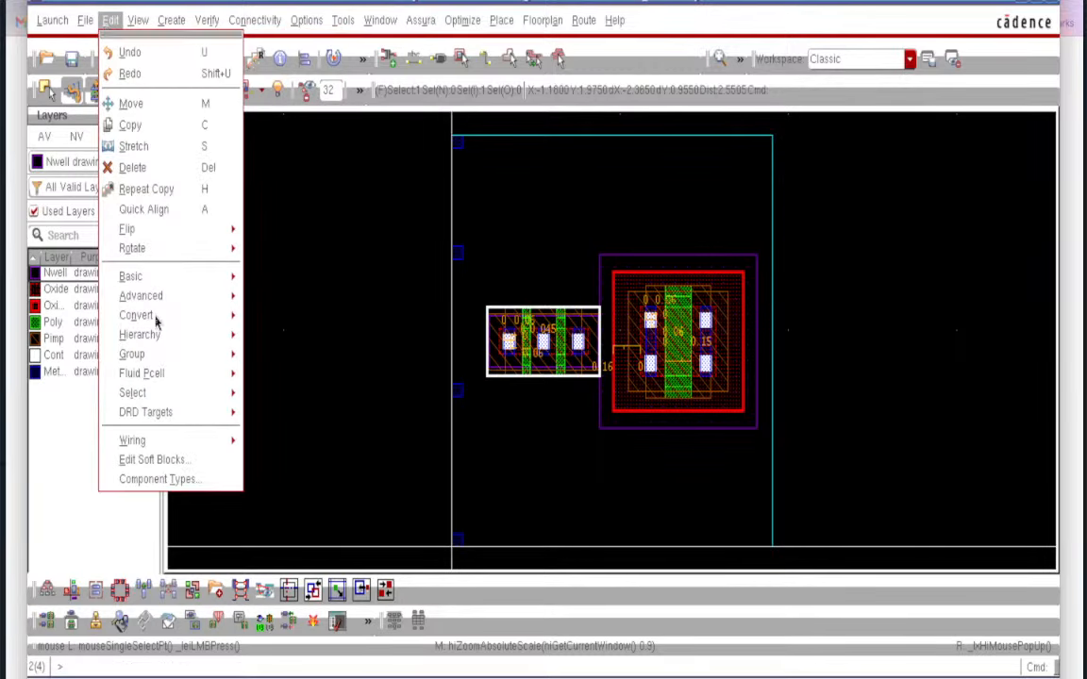
{"action": "mouse_move", "coordinate": [158, 354]}
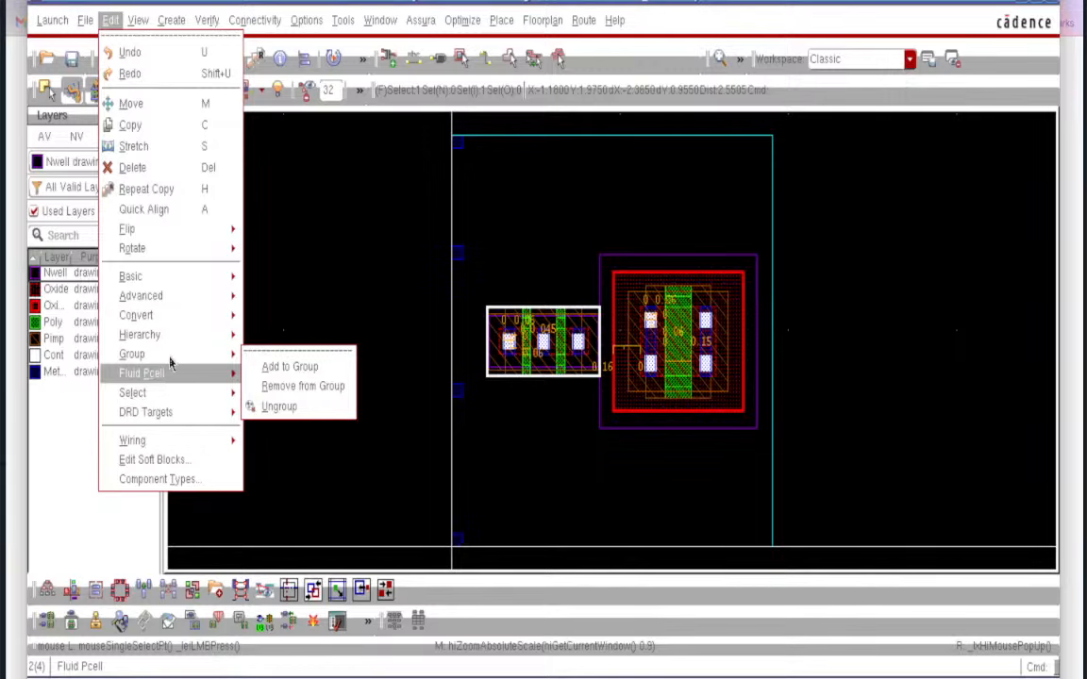
{"action": "mouse_move", "coordinate": [188, 300]}
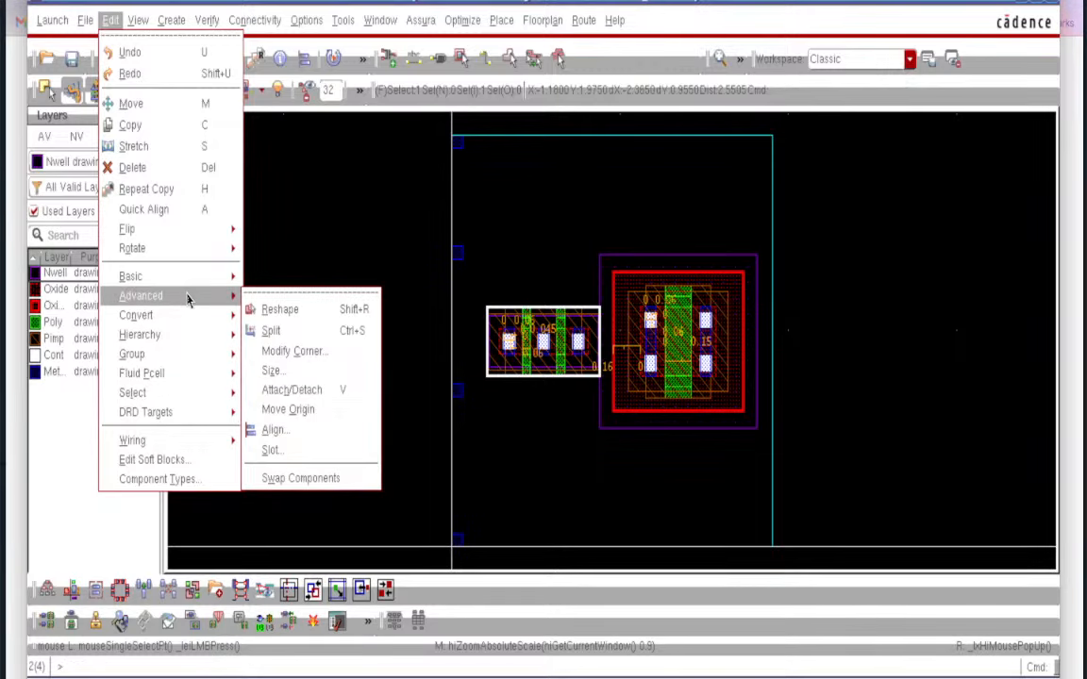
{"action": "mouse_move", "coordinate": [192, 320]}
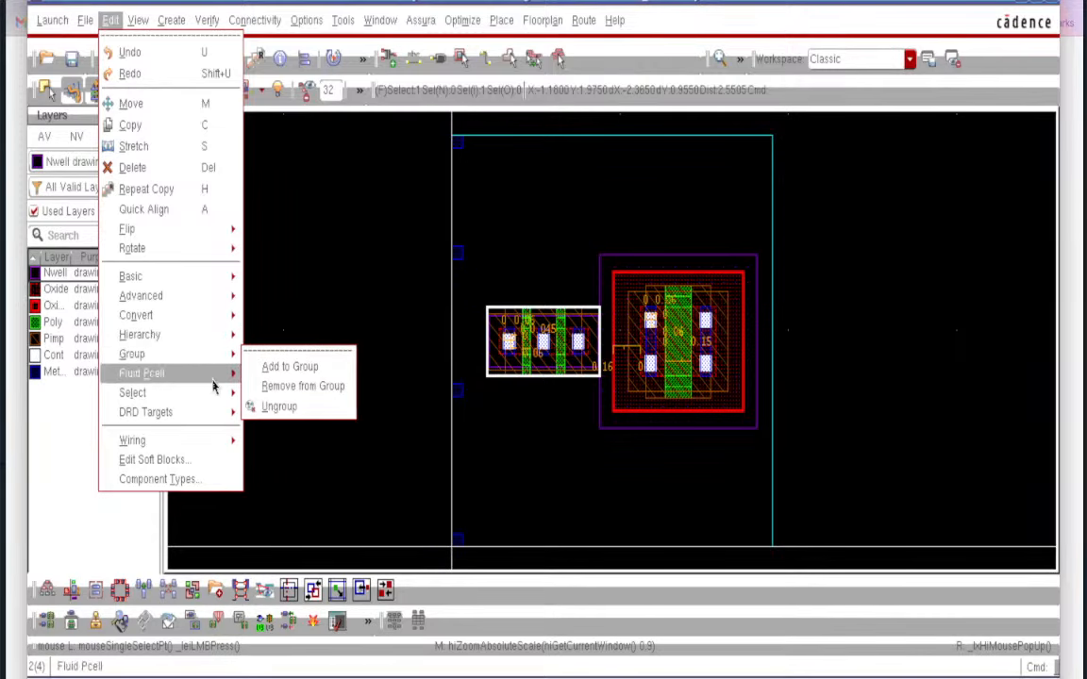
{"action": "mouse_move", "coordinate": [218, 394]}
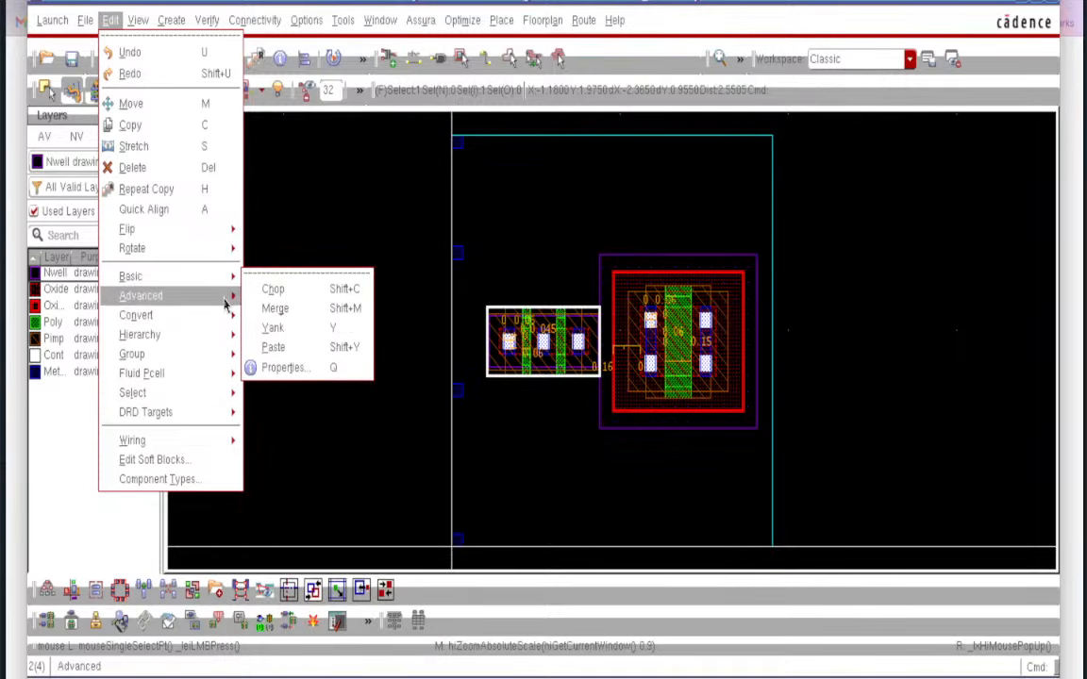
{"action": "mouse_move", "coordinate": [225, 300]}
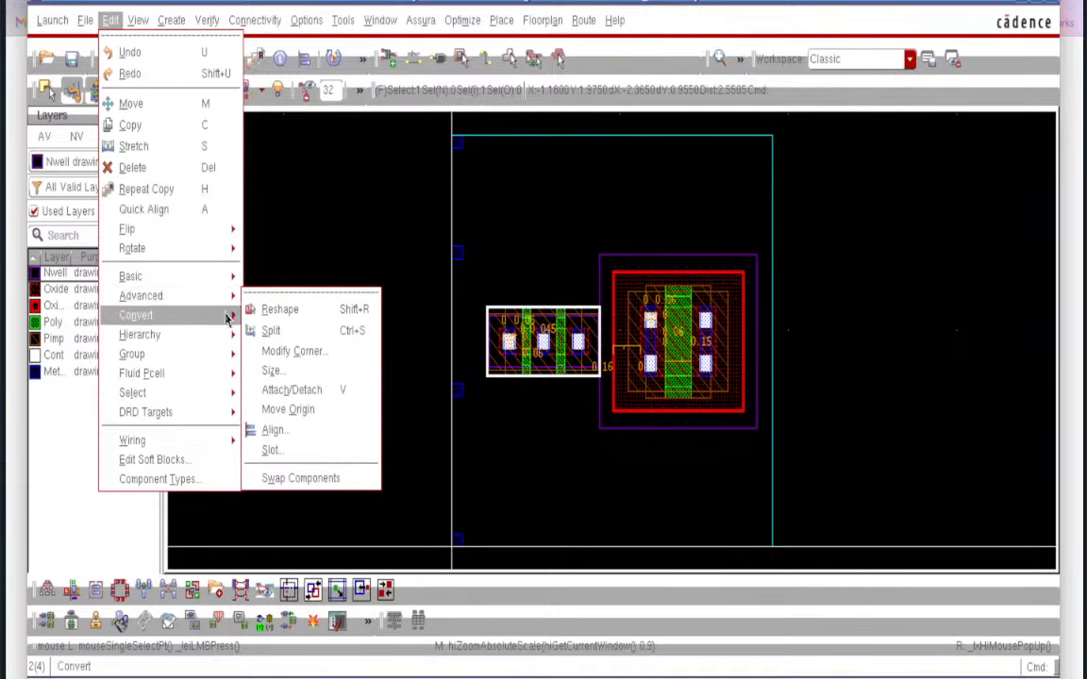
{"action": "mouse_move", "coordinate": [227, 321]}
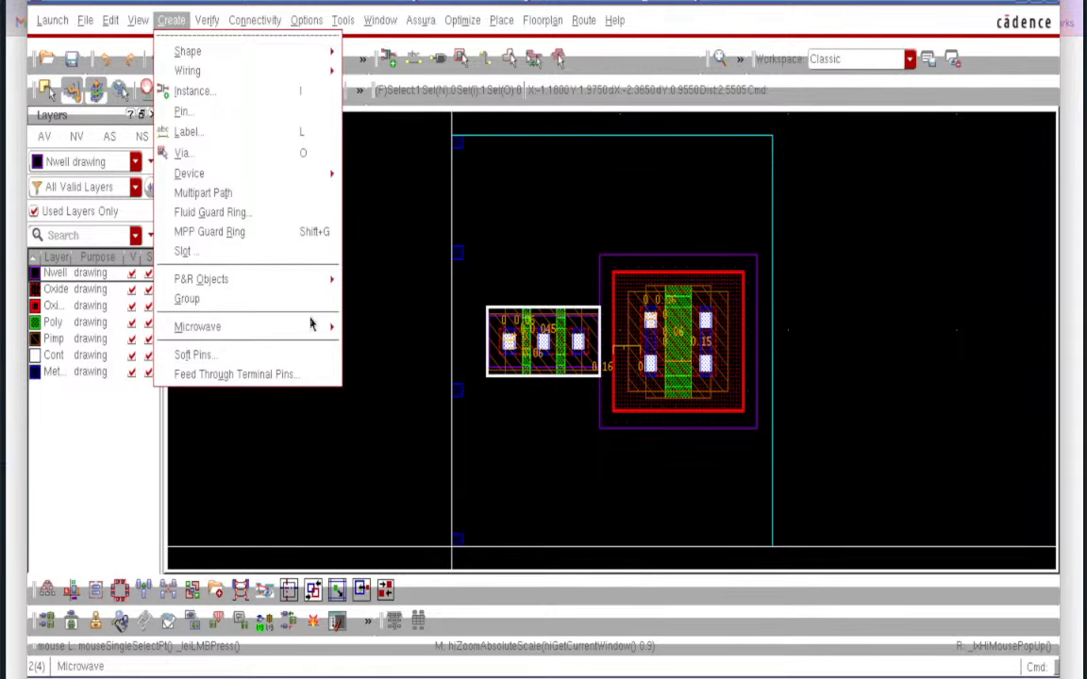
{"action": "mouse_move", "coordinate": [312, 338]}
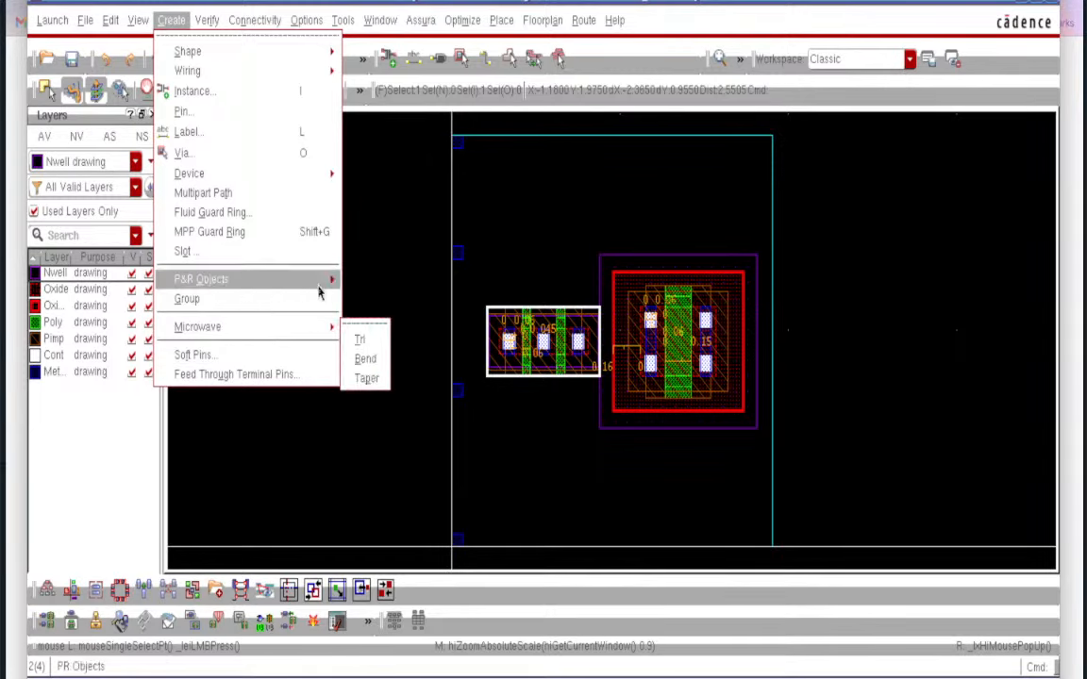
{"action": "mouse_move", "coordinate": [319, 289]}
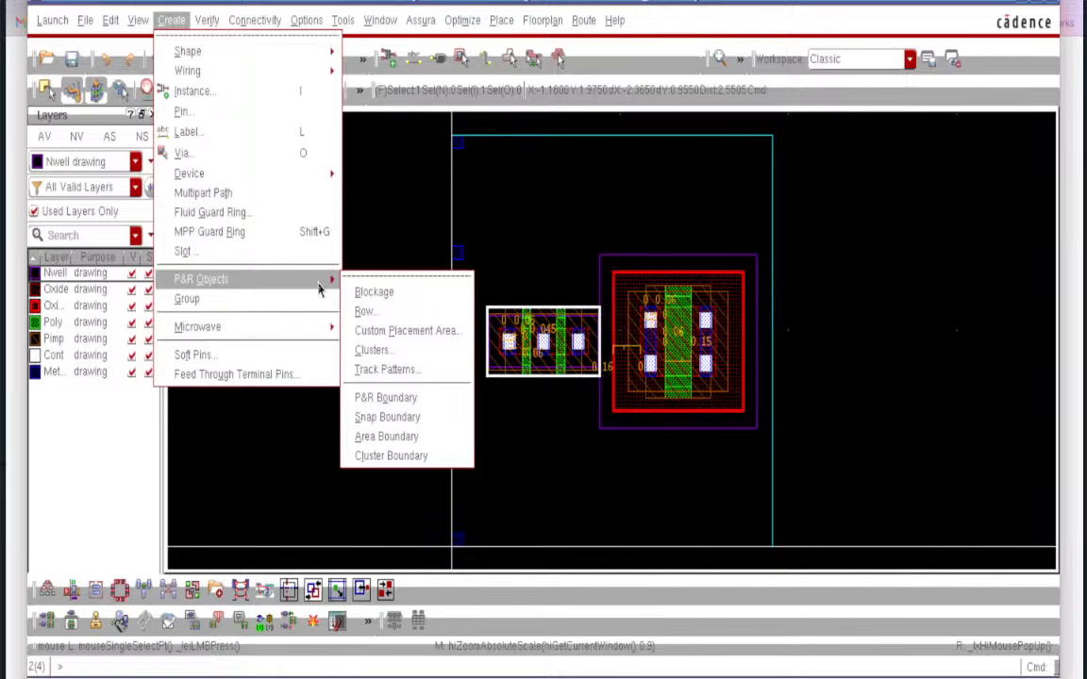
{"action": "mouse_move", "coordinate": [250, 26]}
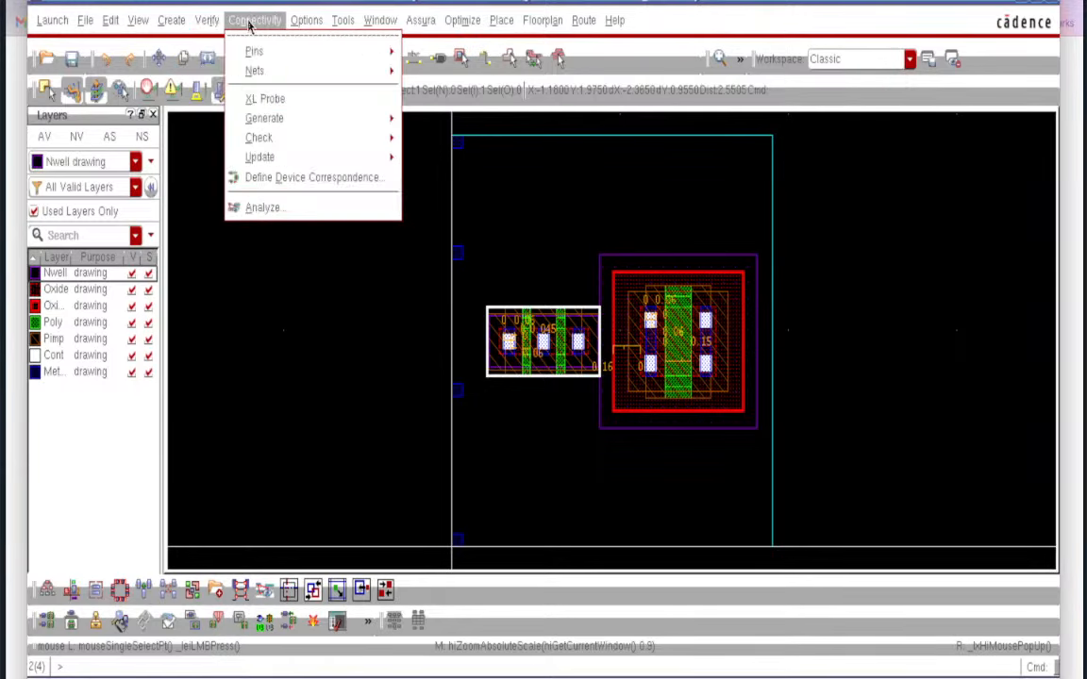
{"action": "mouse_move", "coordinate": [289, 26]}
{"action": "mouse_move", "coordinate": [345, 33]}
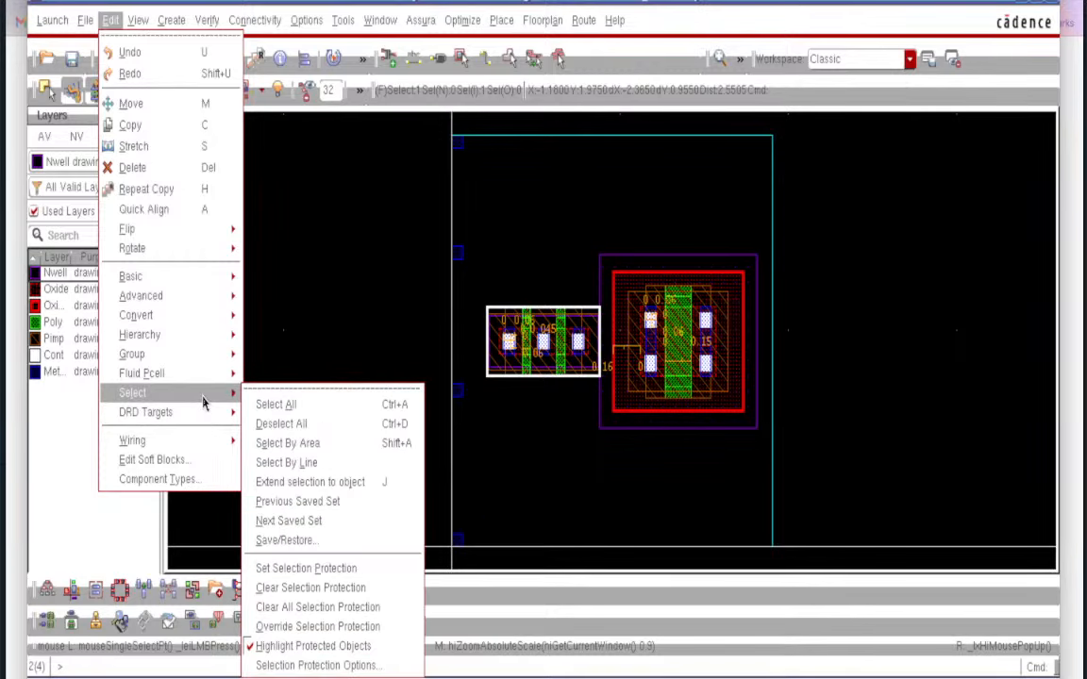
{"action": "mouse_move", "coordinate": [209, 354]}
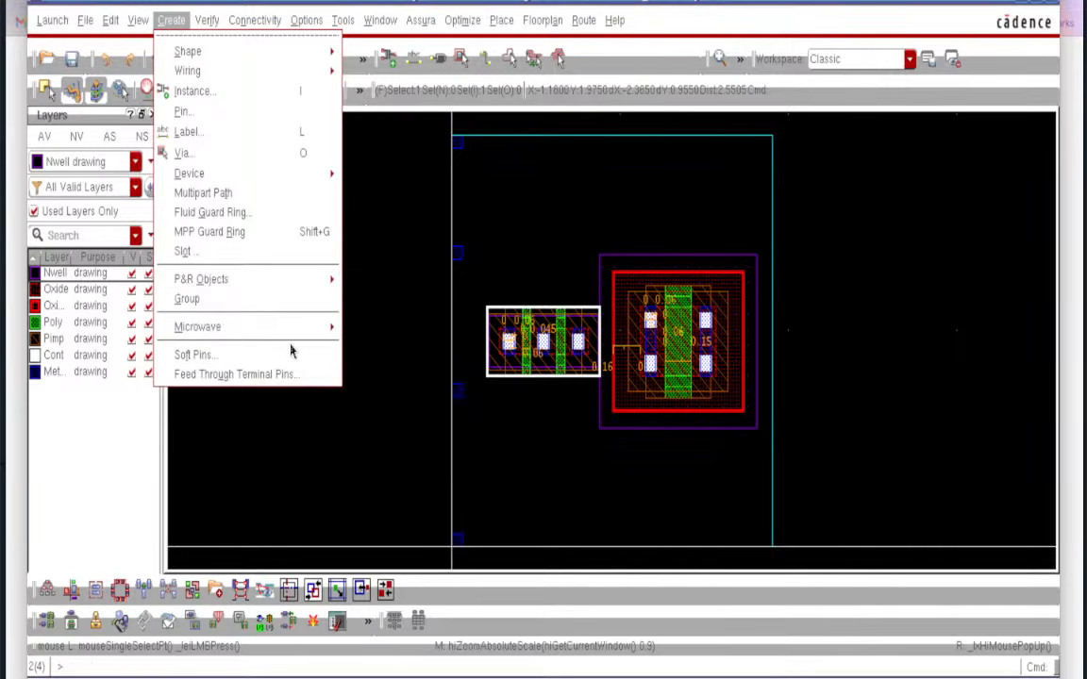
{"action": "mouse_move", "coordinate": [281, 283]}
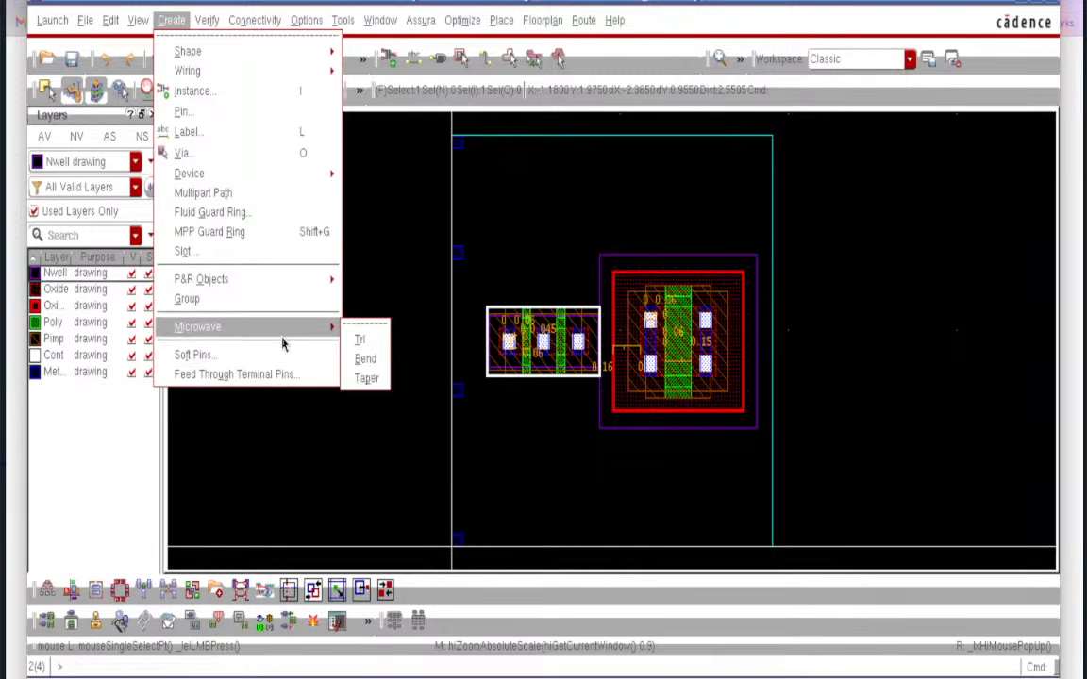
{"action": "left_click", "coordinate": [405, 248]}
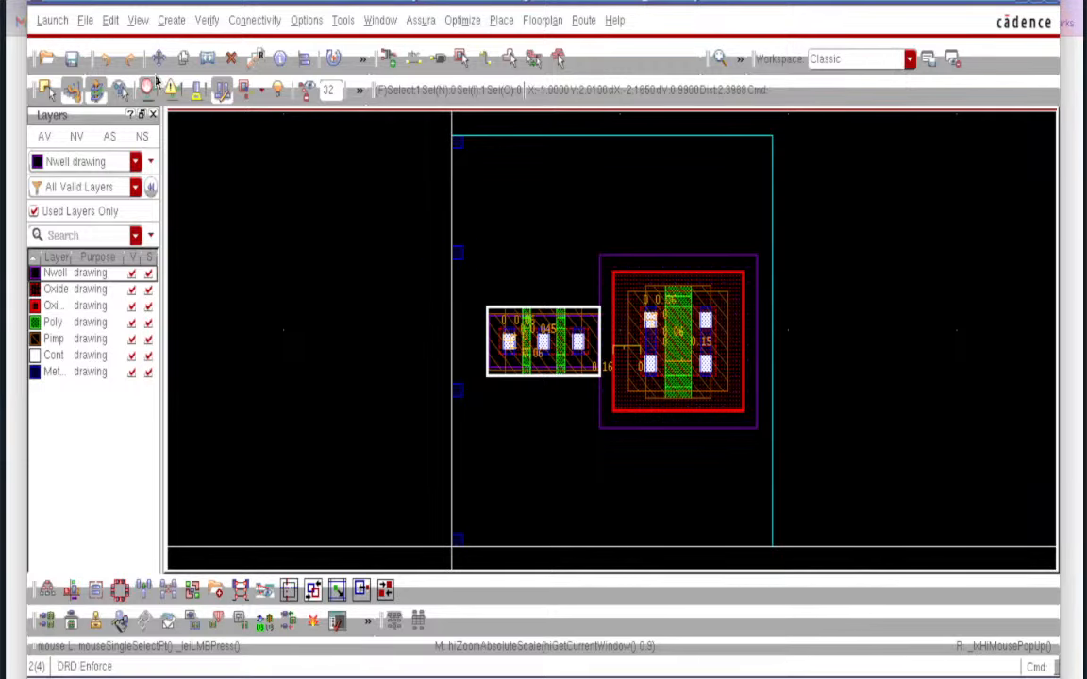
- Look through the Edit menu, then bring the Create menu back up
{"action": "left_click", "coordinate": [111, 23]}
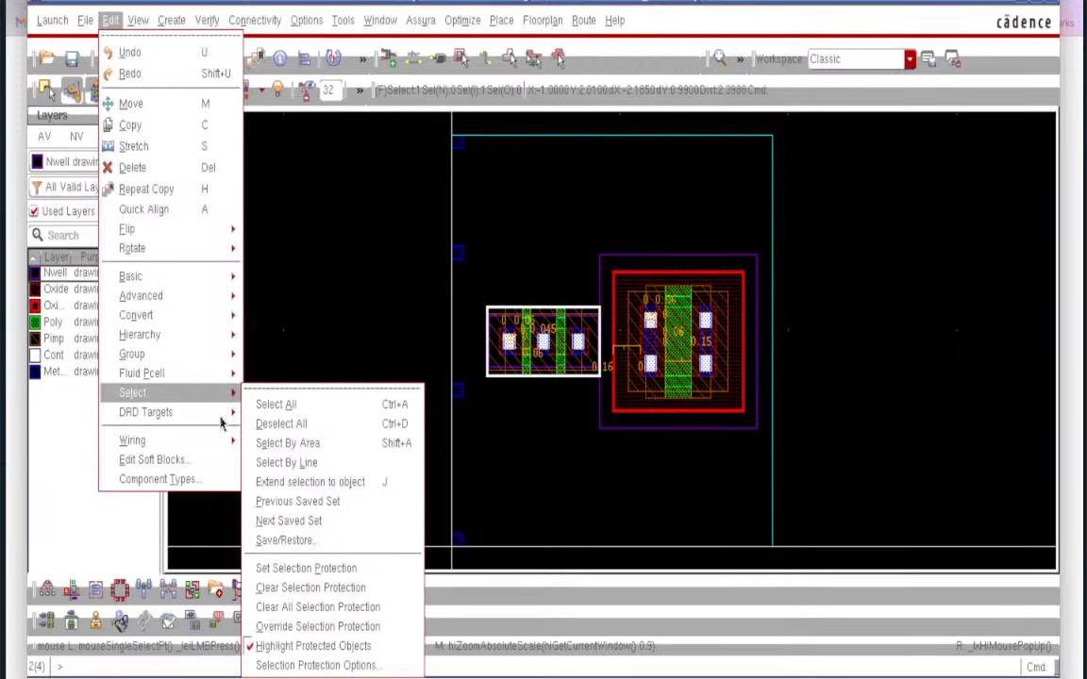
{"action": "mouse_move", "coordinate": [226, 449]}
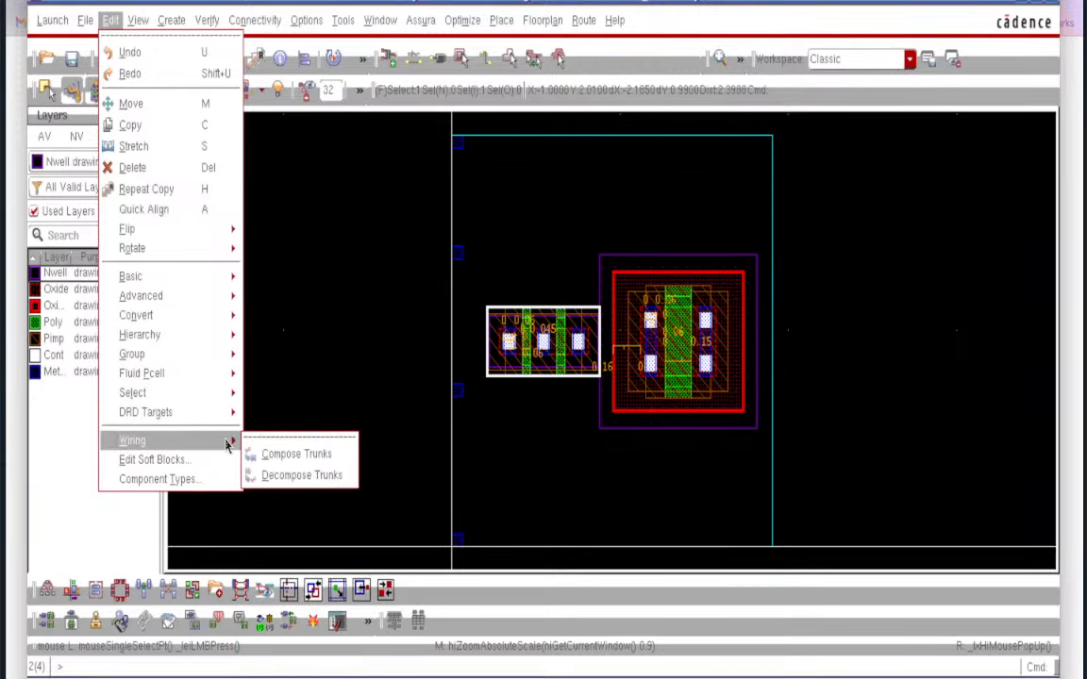
{"action": "left_click", "coordinate": [309, 269]}
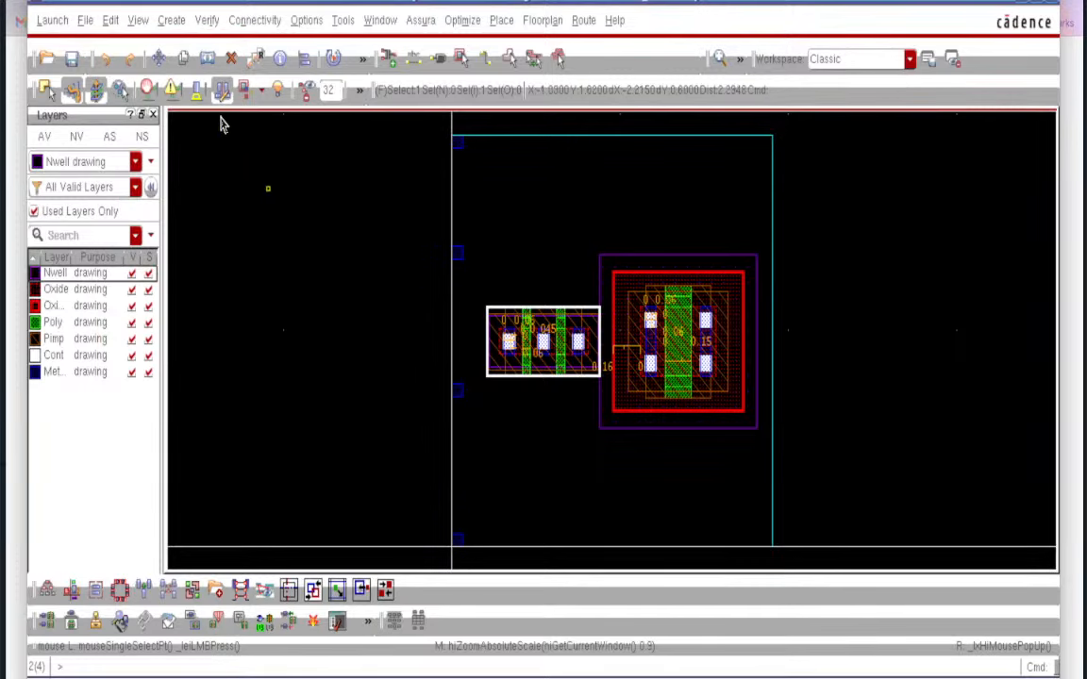
{"action": "left_click", "coordinate": [170, 20]}
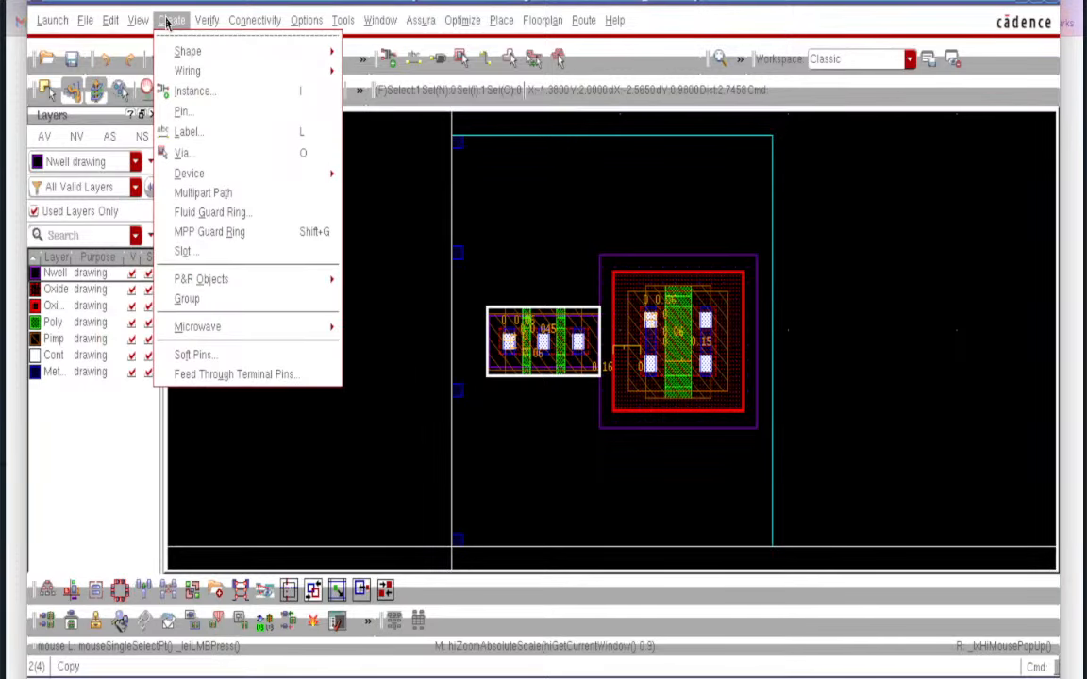
- Dismiss the Create menu, zoom in on the left cell, and fit the whole layout
{"action": "left_click", "coordinate": [383, 203]}
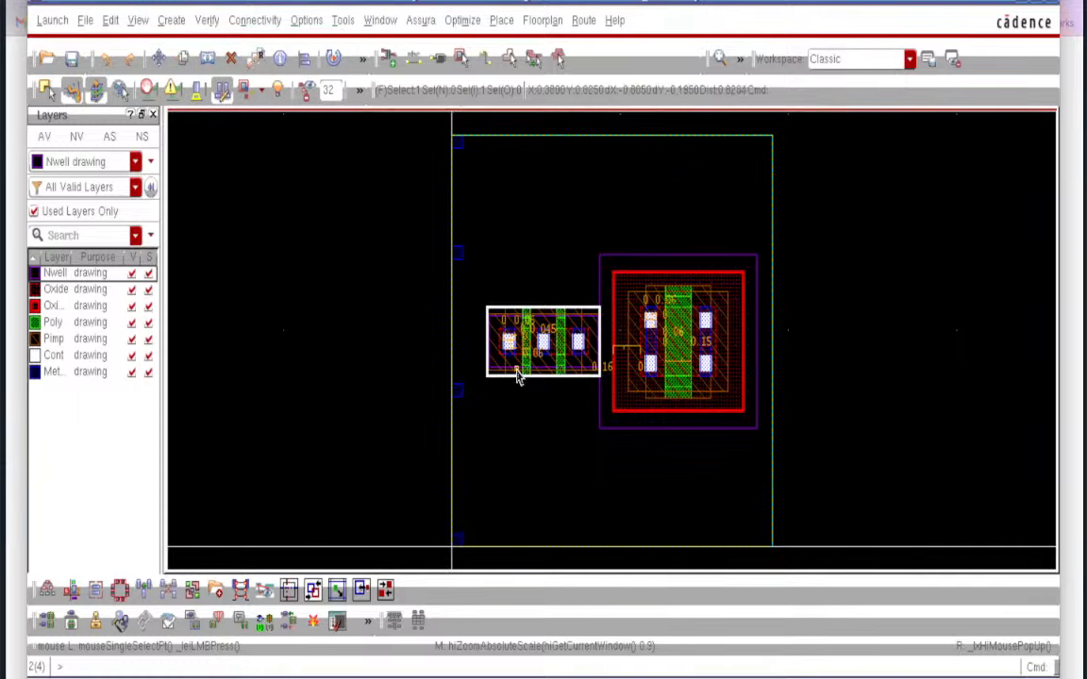
{"action": "scroll", "coordinate": [517, 368], "scroll_direction": "up", "scroll_amount": 5, "text": "ctrl"}
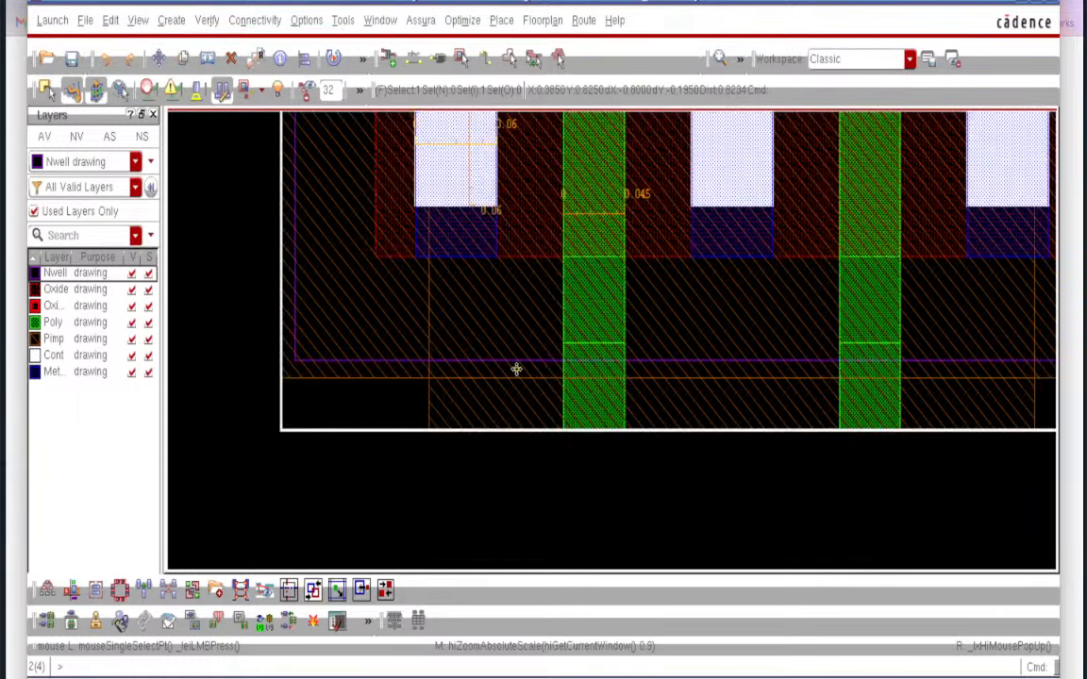
{"action": "scroll", "coordinate": [516, 368], "scroll_direction": "down", "scroll_amount": 3, "text": "ctrl"}
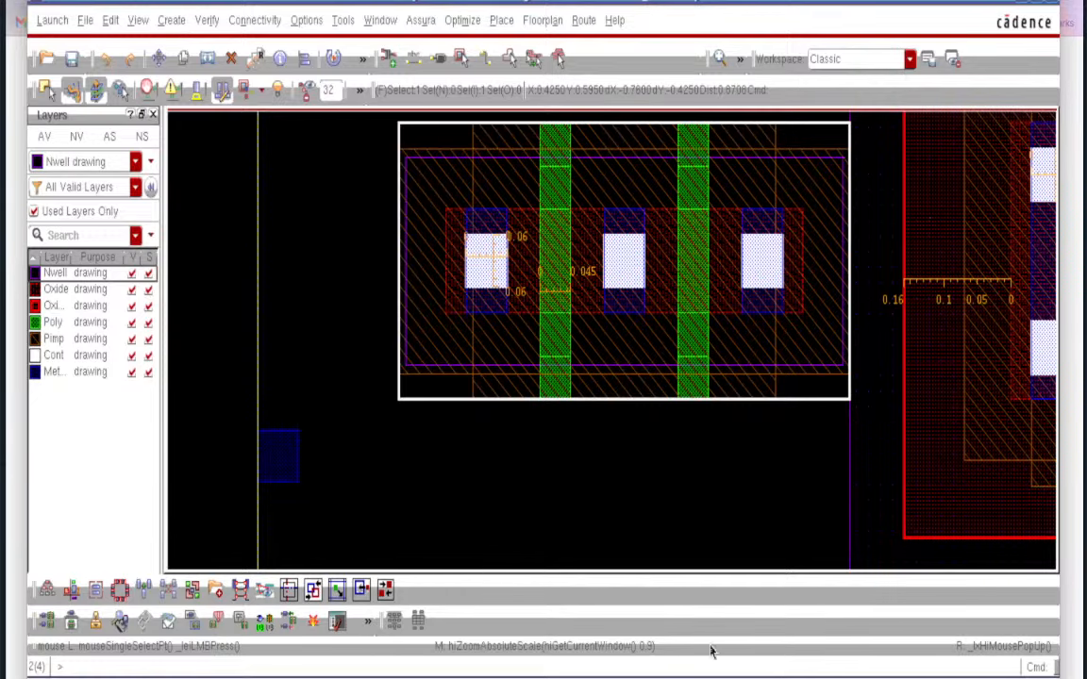
{"action": "key", "text": "f"}
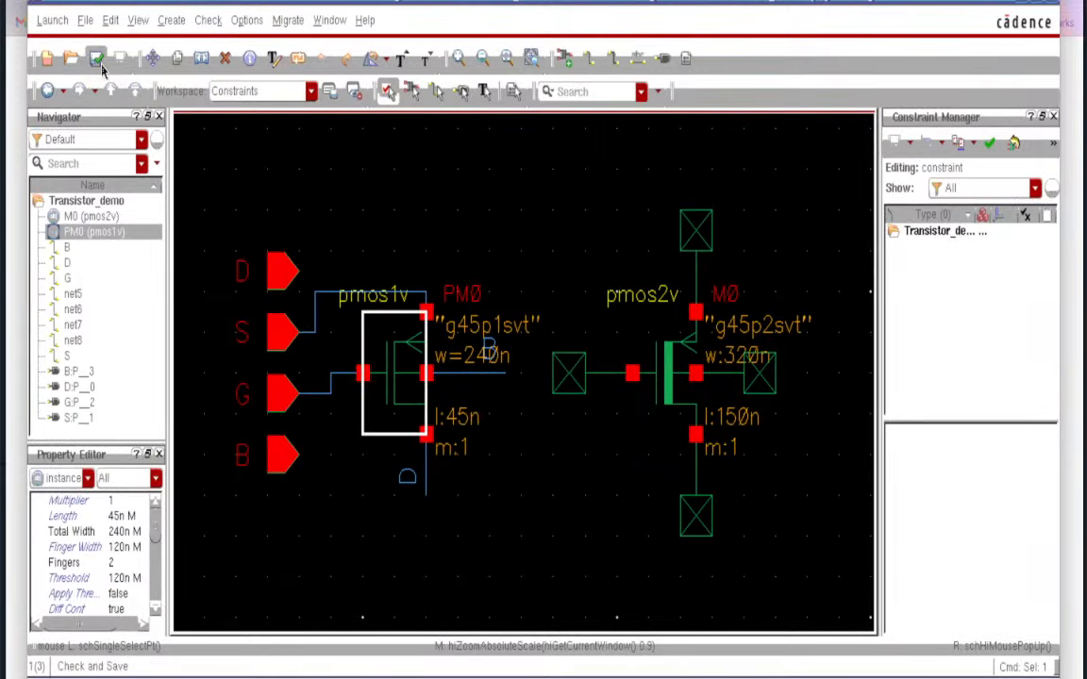
- Check and save, set PM0 back to 1 finger at 120n total width, then return to the layout
{"action": "left_click", "coordinate": [100, 62]}
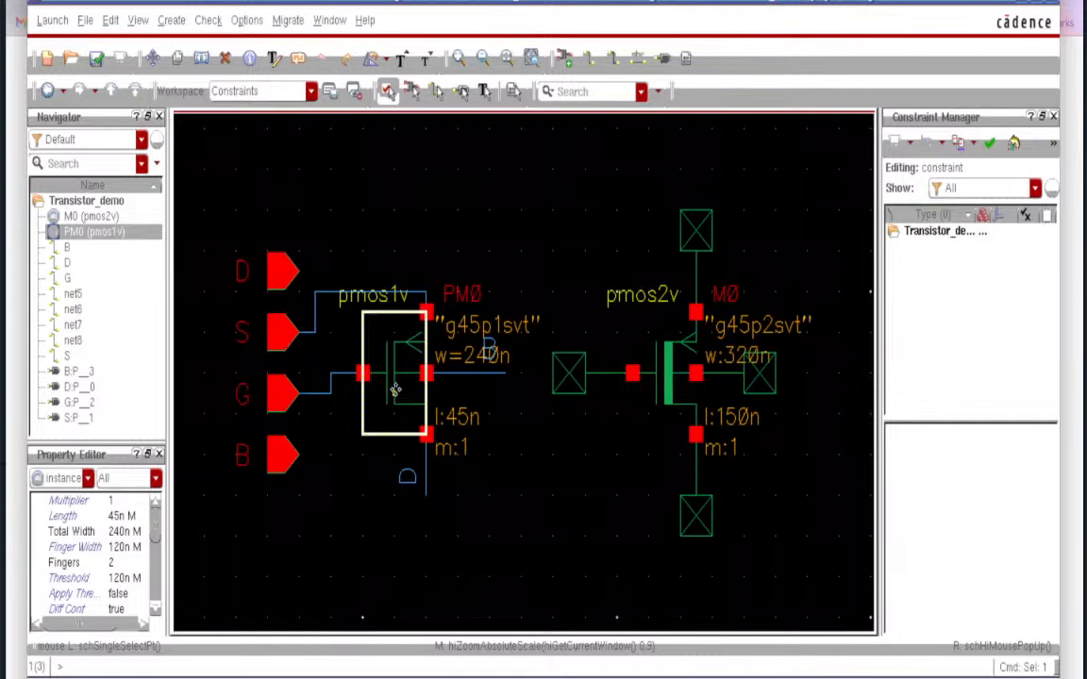
{"action": "key", "text": "q"}
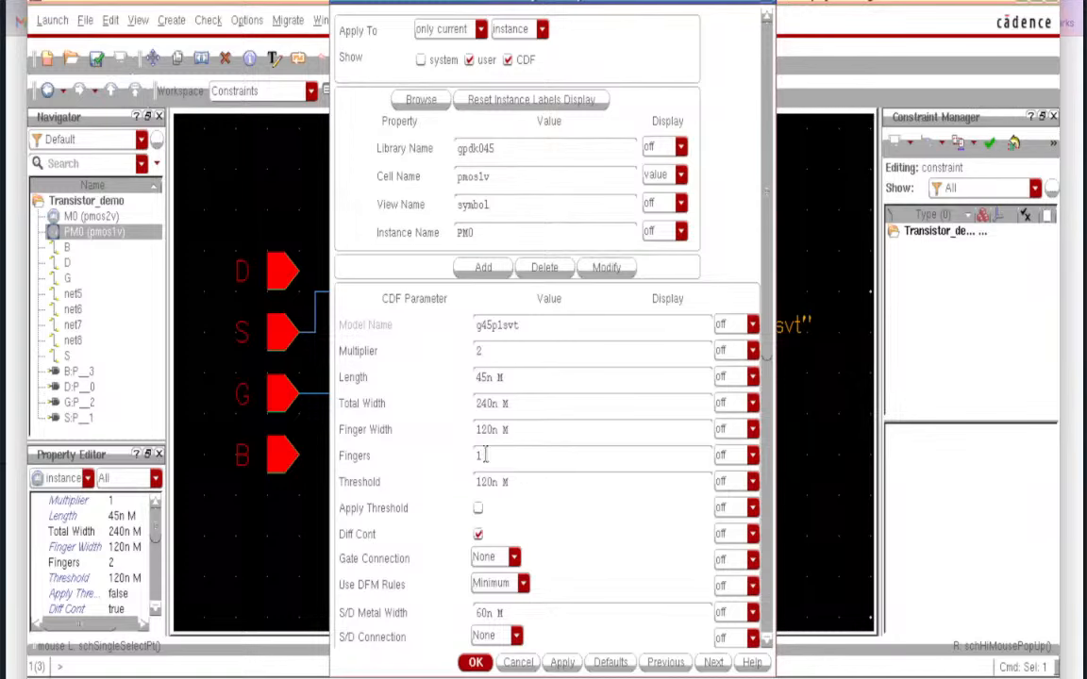
{"action": "left_click", "coordinate": [550, 424]}
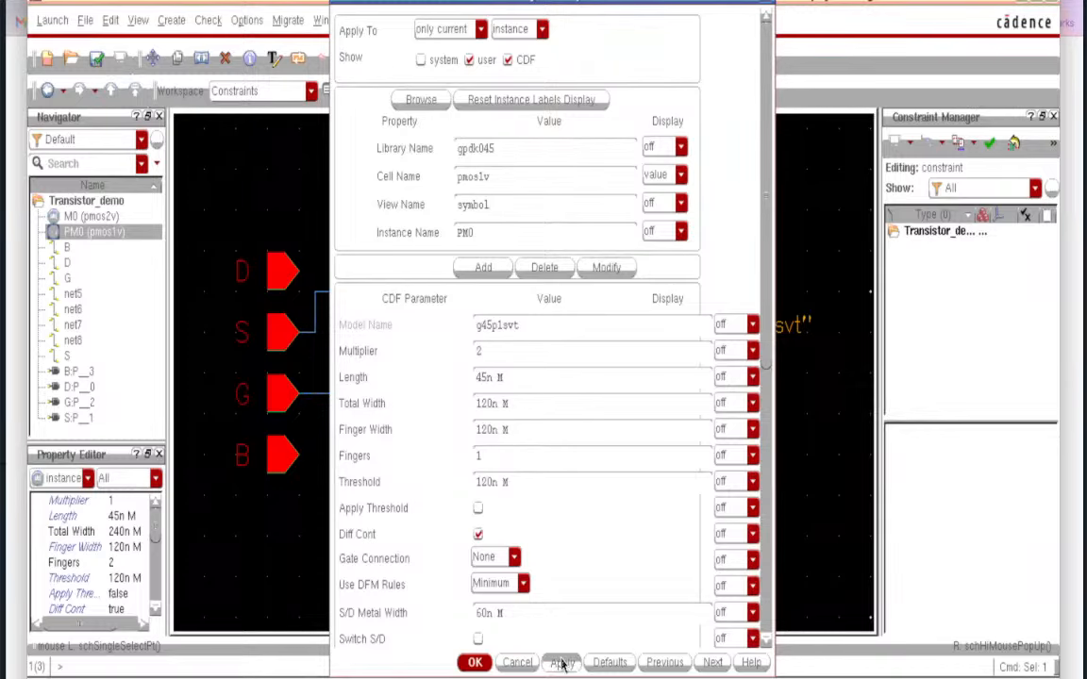
{"action": "left_click", "coordinate": [475, 662]}
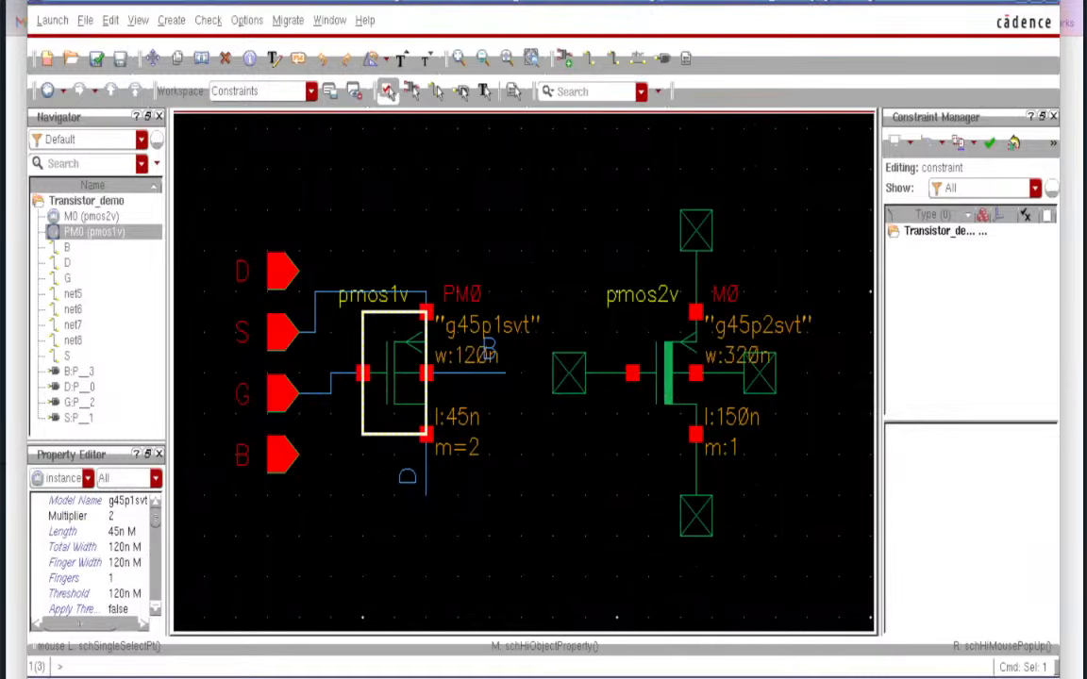
{"action": "key", "text": "alt+Tab"}
- Select the left transistor and run Update Components And Nets, allowing schematic extraction first
{"action": "left_click", "coordinate": [543, 273]}
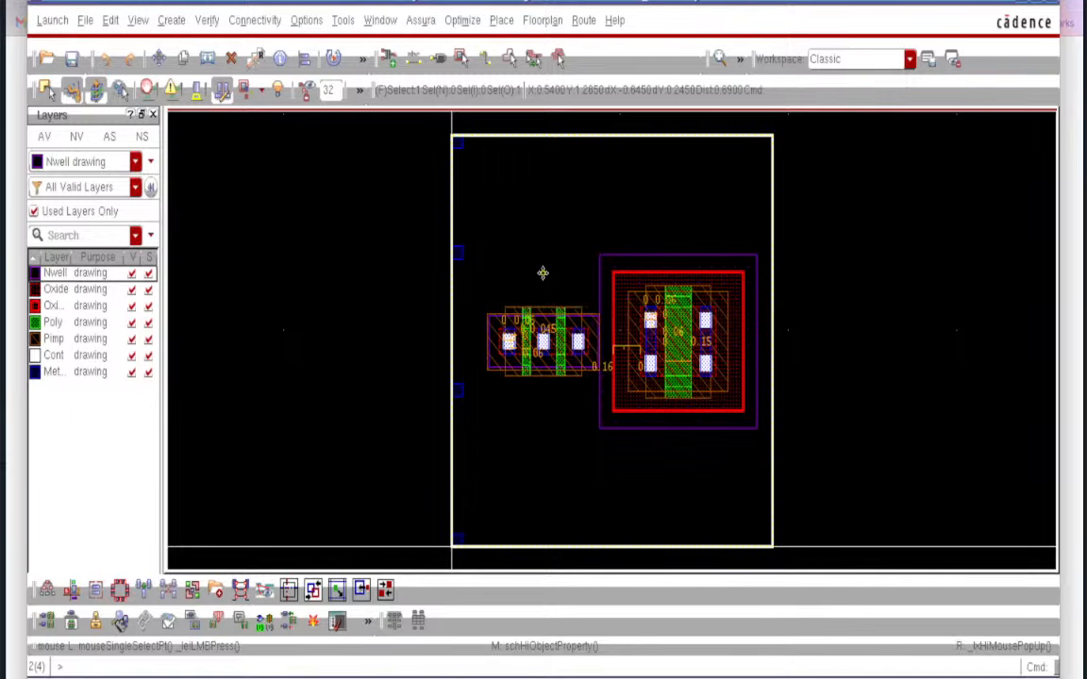
{"action": "left_click", "coordinate": [493, 316]}
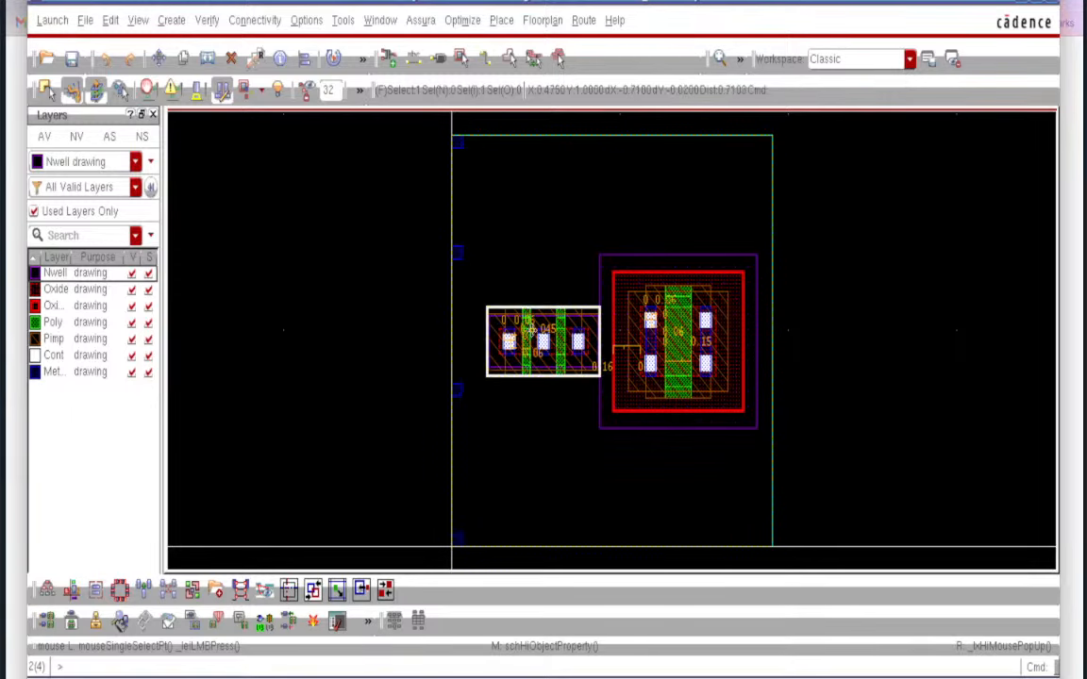
{"action": "left_click", "coordinate": [254, 21]}
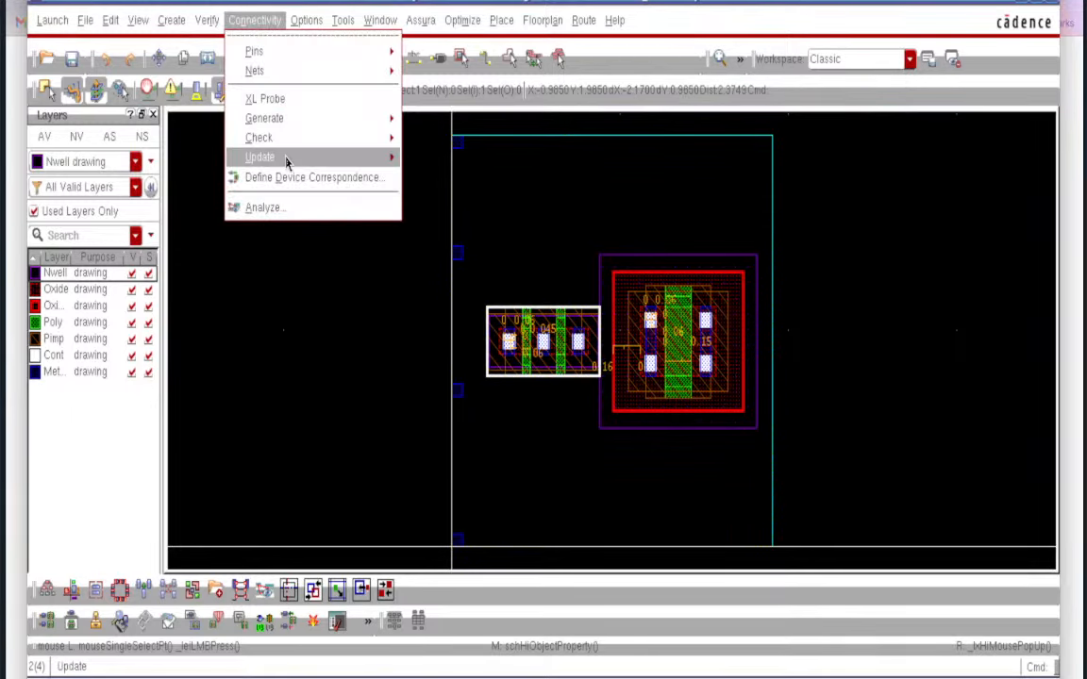
{"action": "mouse_move", "coordinate": [286, 158]}
{"action": "left_click", "coordinate": [439, 170]}
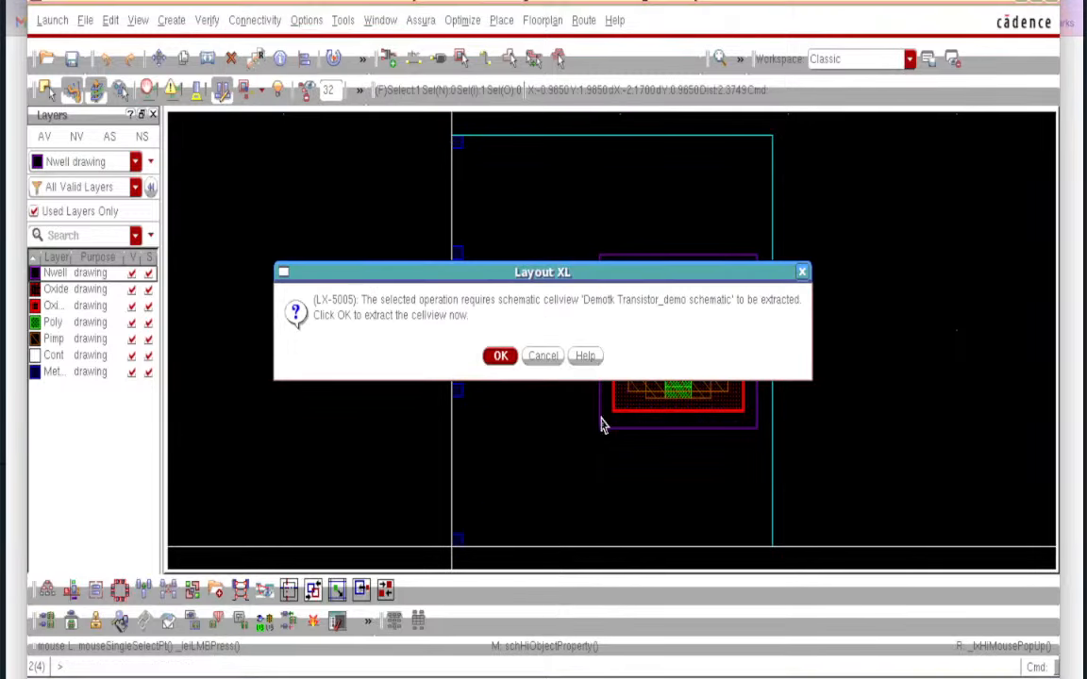
{"action": "left_click", "coordinate": [500, 355]}
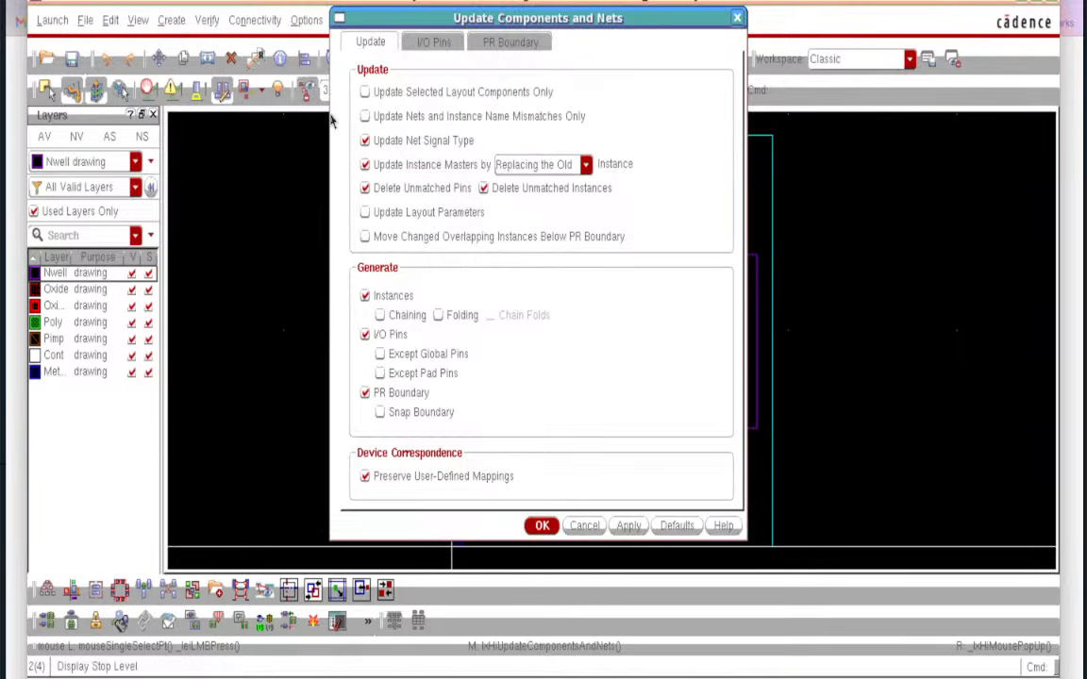
{"action": "left_click", "coordinate": [542, 526]}
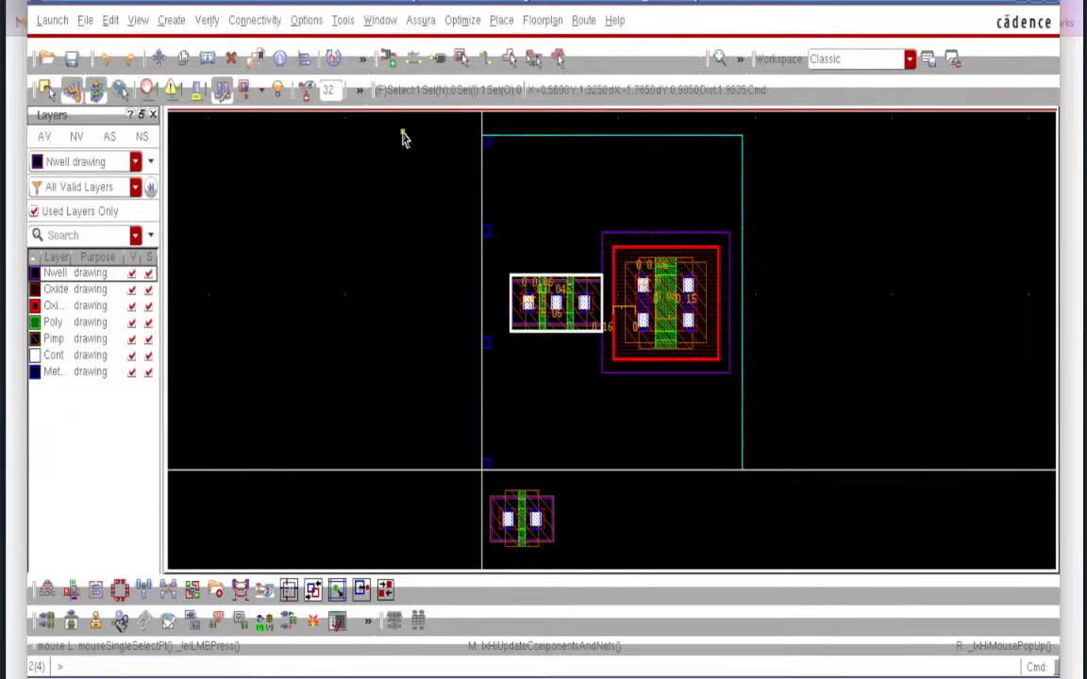
- Delete the left transistor and the generated PM0 below the cell, clearing all rulers
{"action": "left_click", "coordinate": [255, 20]}
{"action": "mouse_move", "coordinate": [317, 135]}
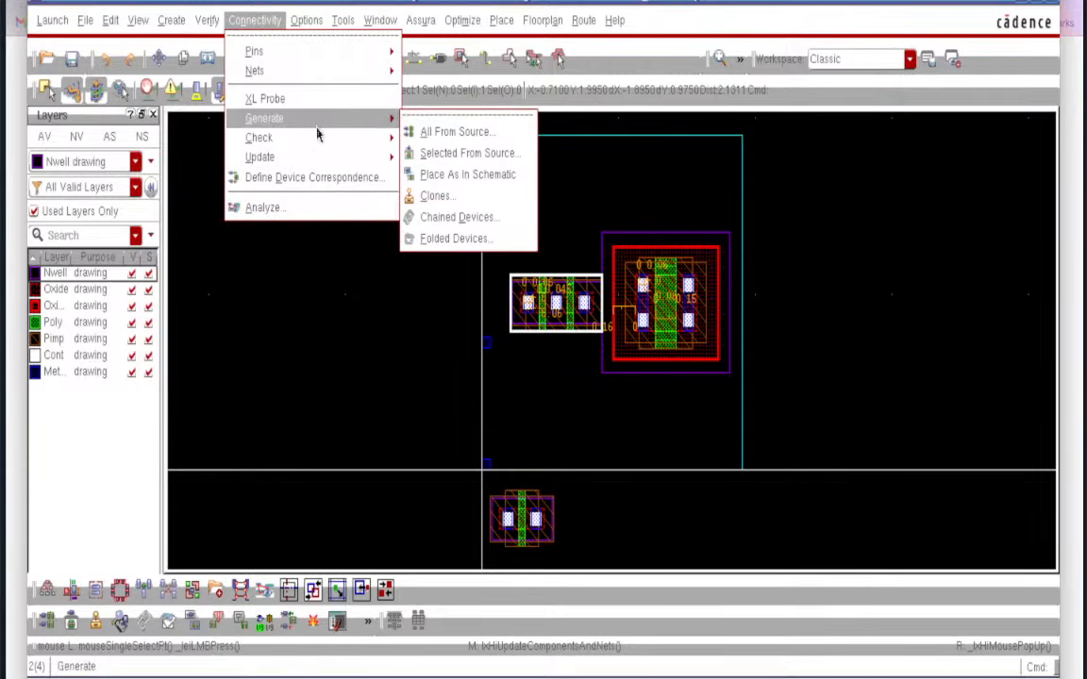
{"action": "left_click", "coordinate": [362, 350]}
{"action": "left_click", "coordinate": [232, 61]}
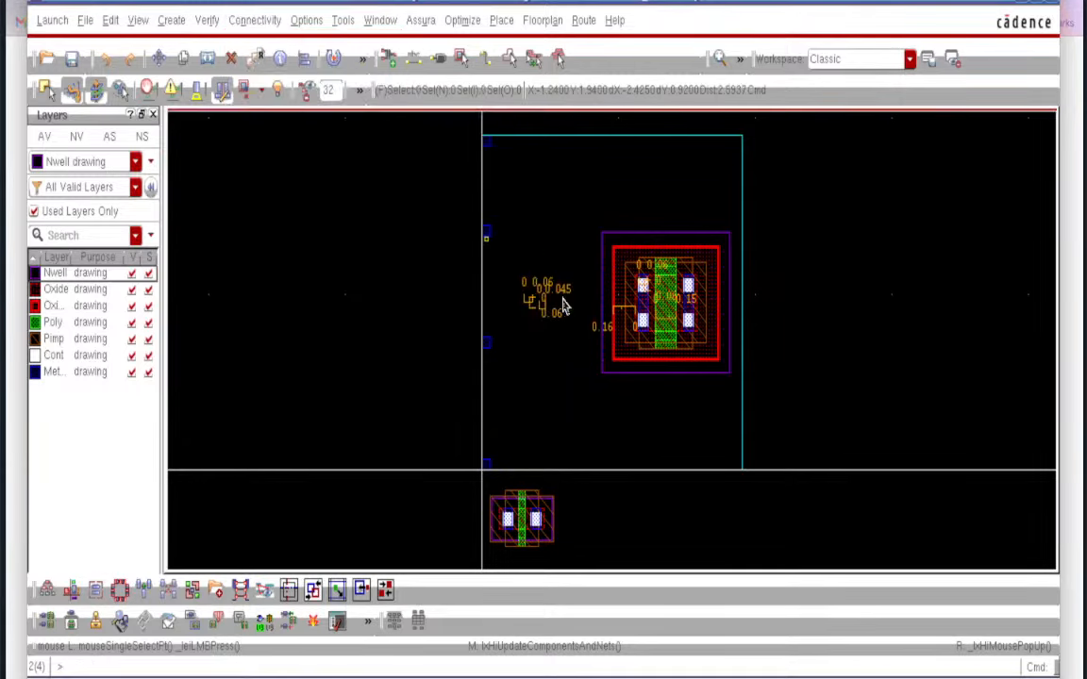
{"action": "left_click", "coordinate": [523, 515]}
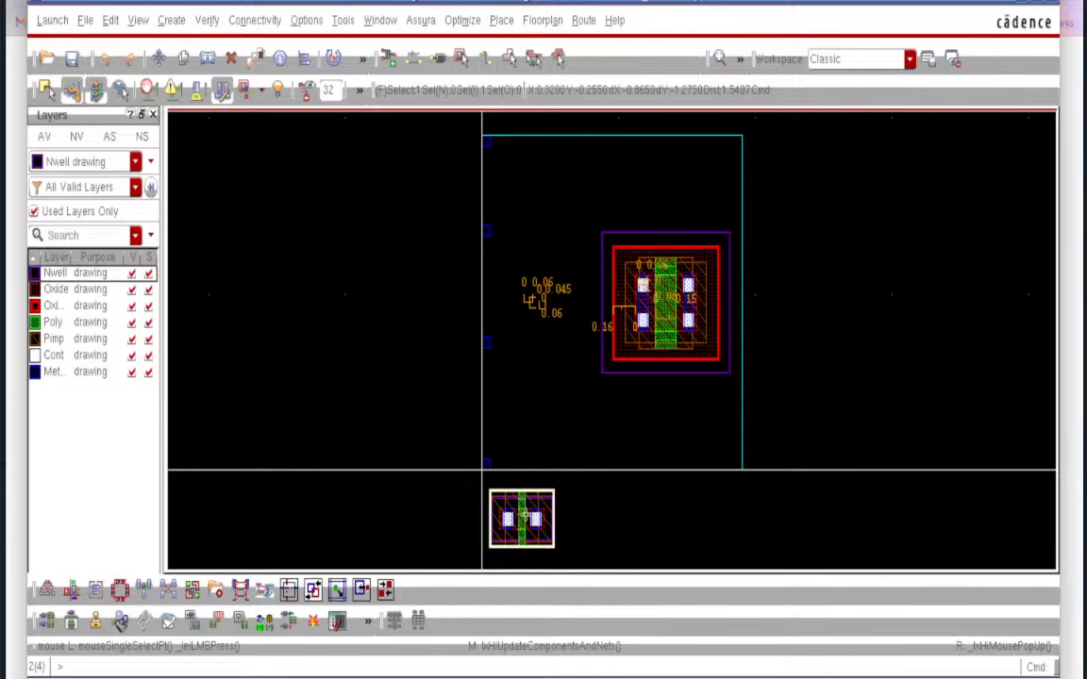
{"action": "key", "text": "shift+k"}
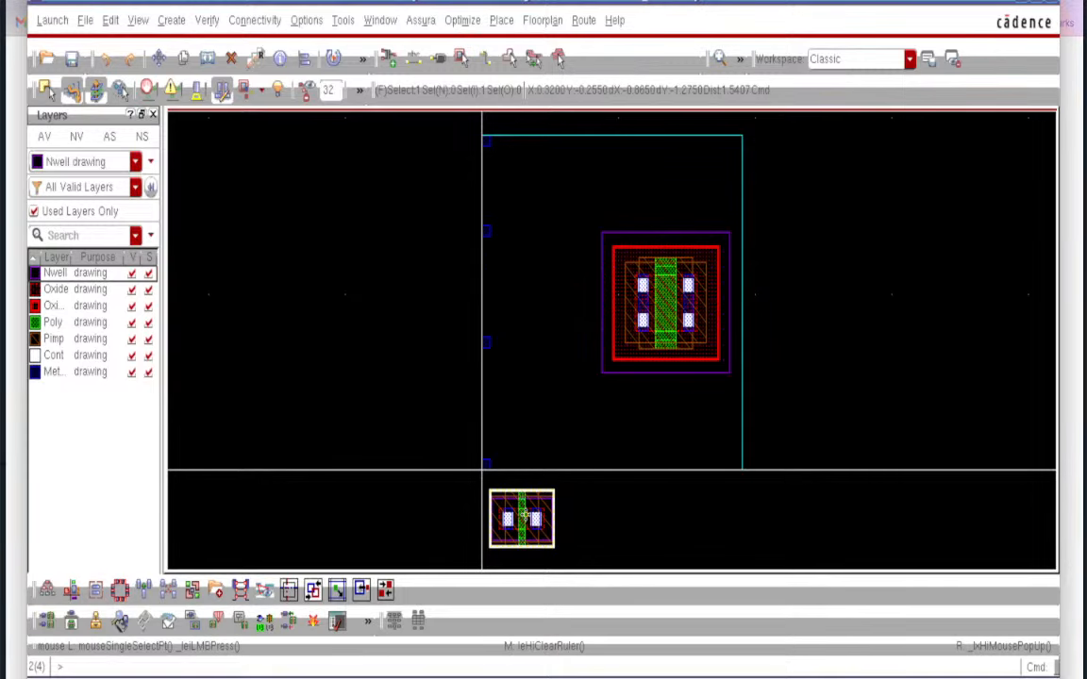
{"action": "left_click", "coordinate": [233, 62]}
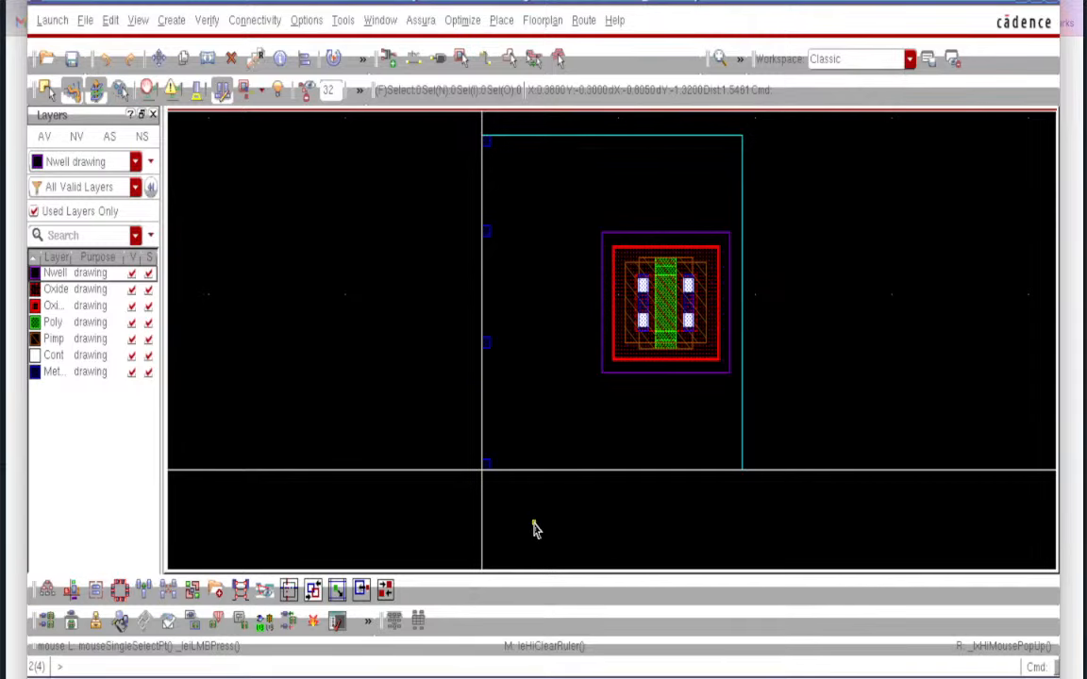
{"action": "left_click", "coordinate": [254, 21]}
- Generate PM0 from source, place its two instances left of the larger transistor, and fit
{"action": "mouse_move", "coordinate": [336, 139]}
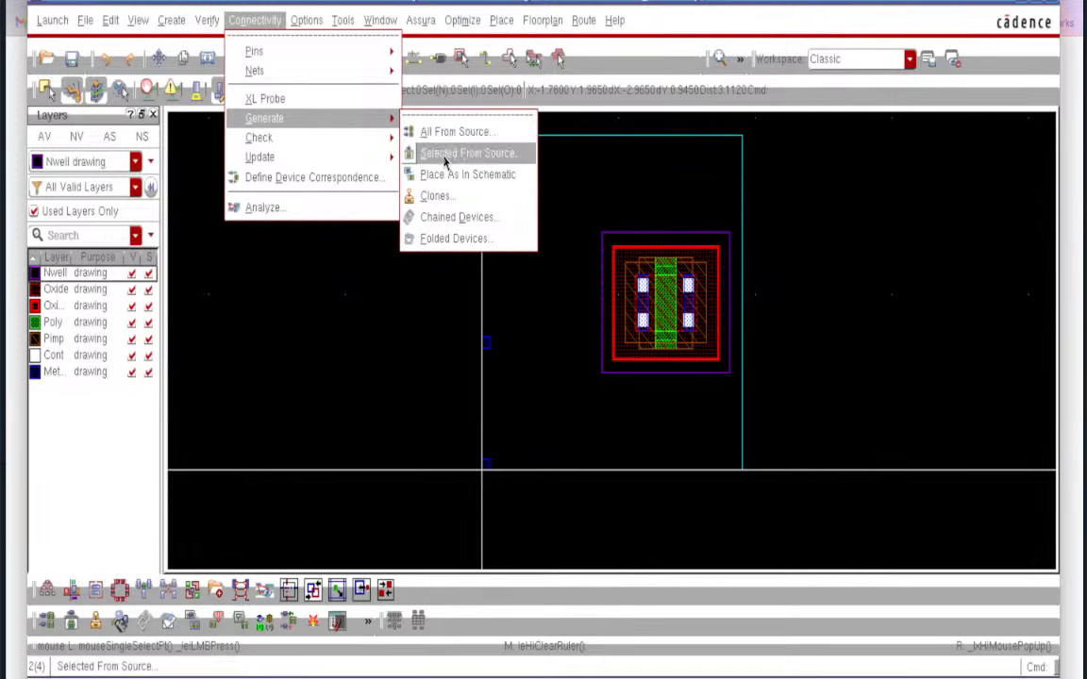
{"action": "left_click", "coordinate": [445, 163]}
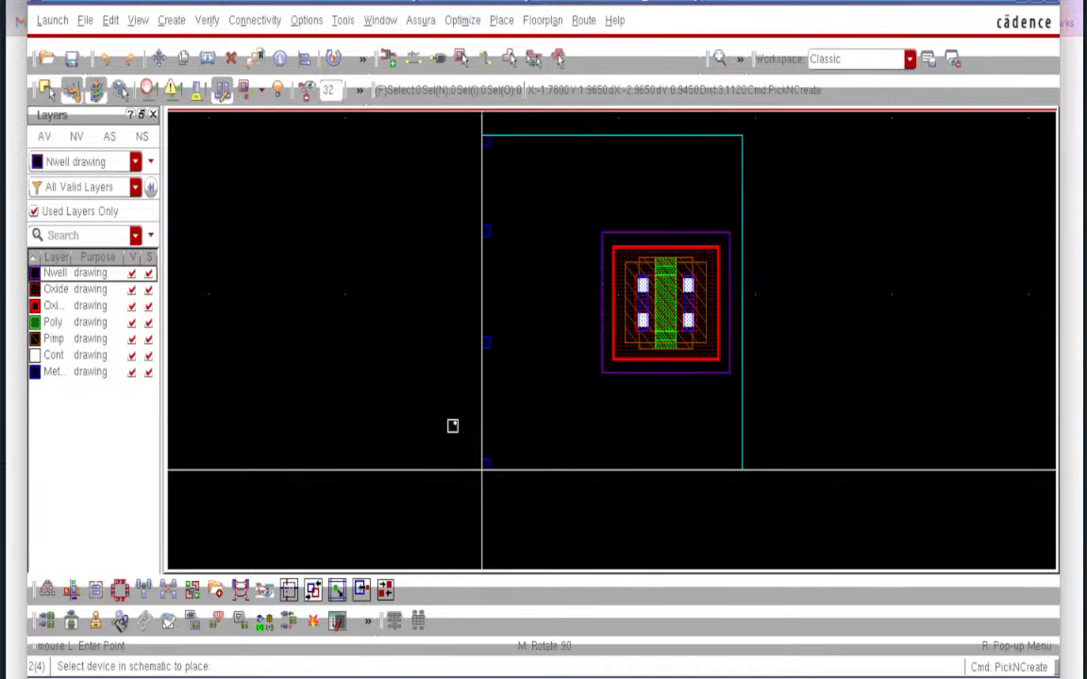
{"action": "left_click", "coordinate": [609, 677]}
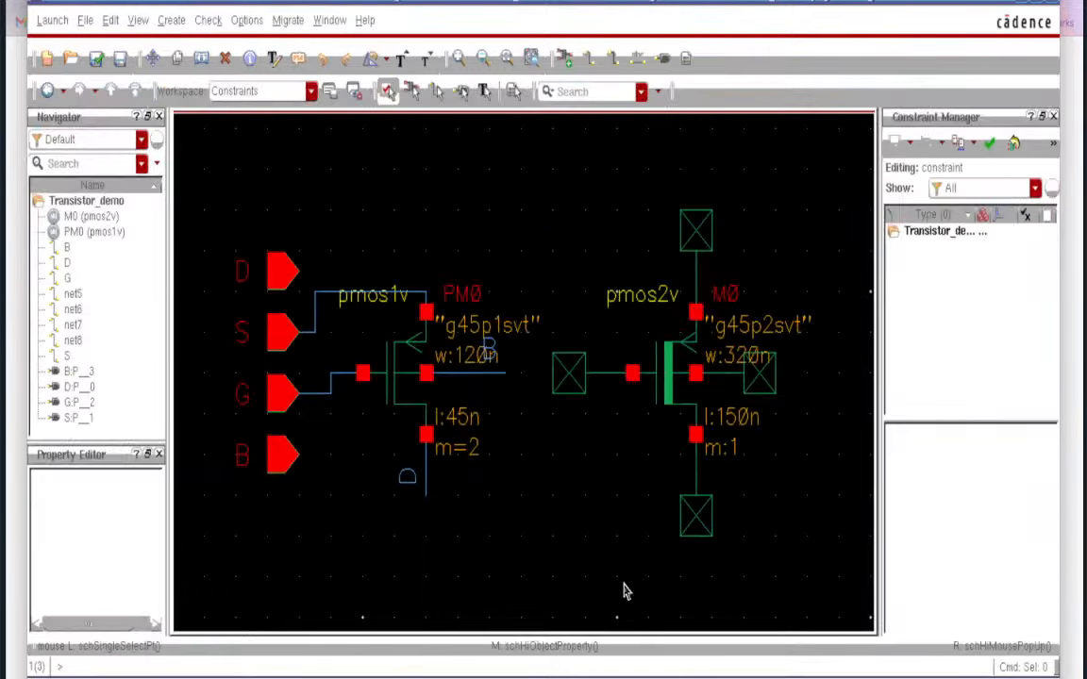
{"action": "left_click", "coordinate": [389, 387]}
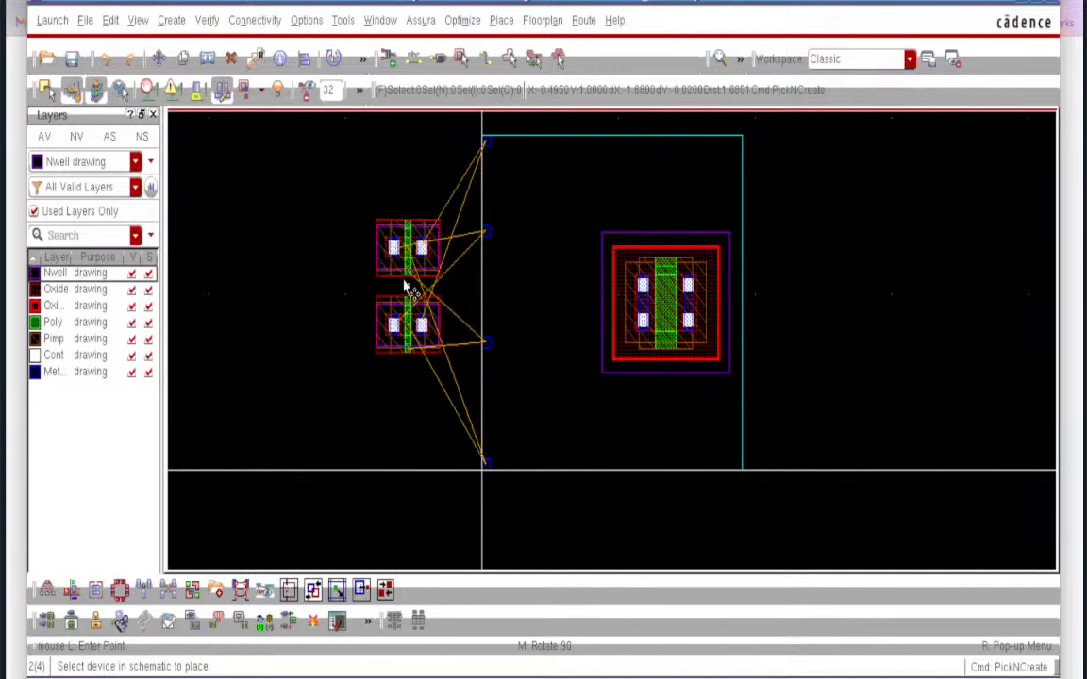
{"action": "left_click", "coordinate": [533, 302]}
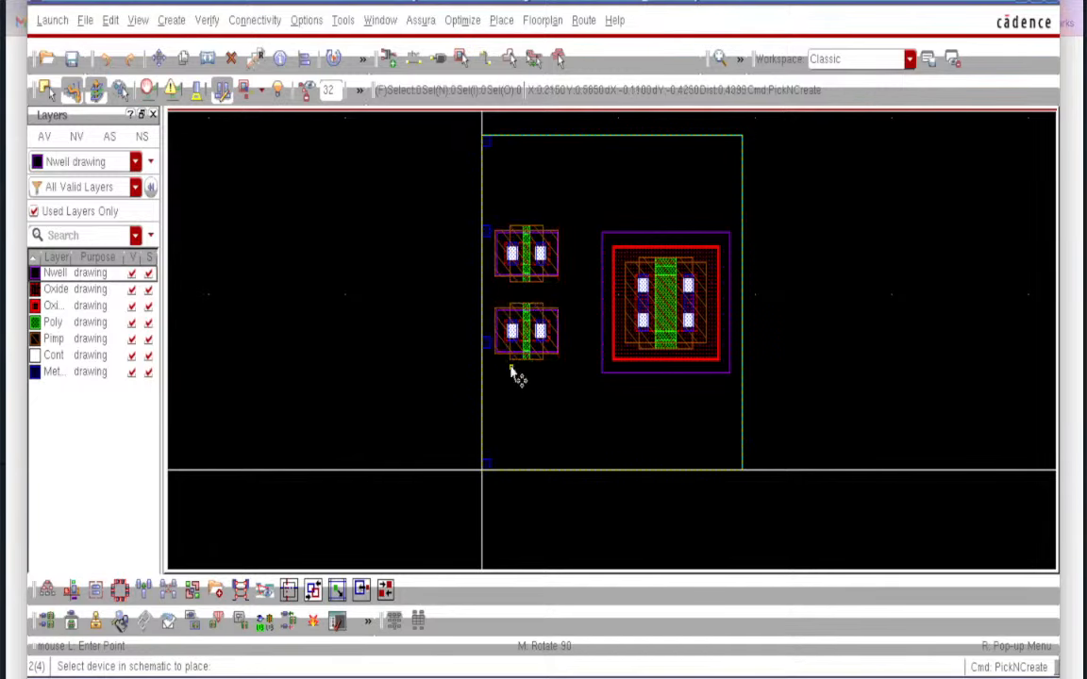
{"action": "scroll", "coordinate": [534, 280], "scroll_direction": "up", "scroll_amount": 2, "text": "ctrl"}
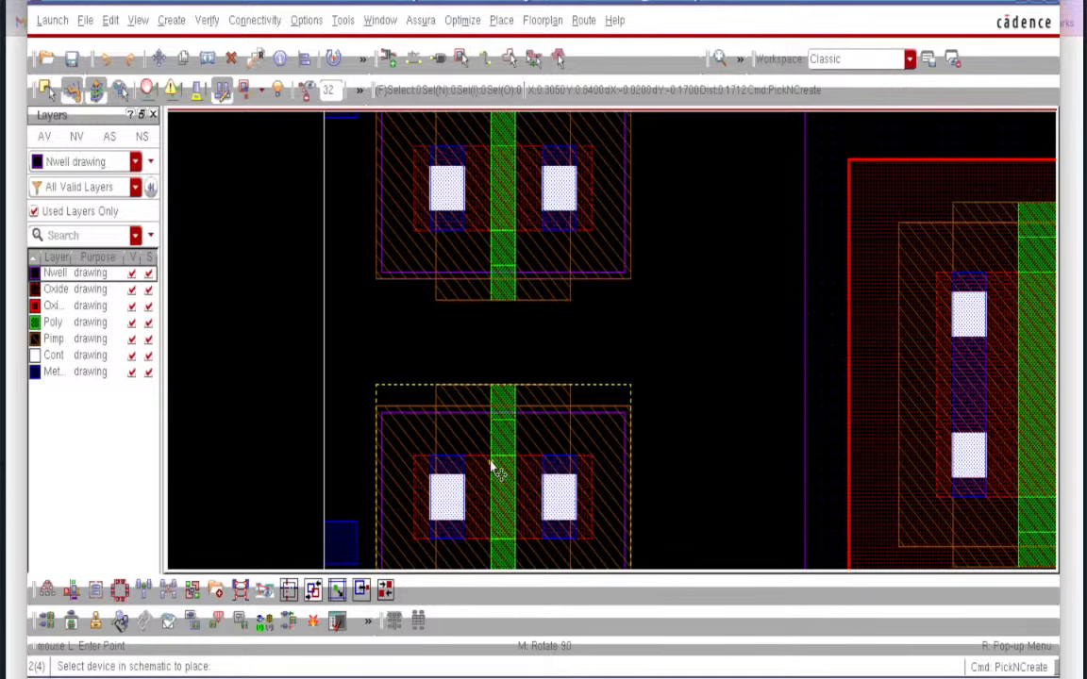
{"action": "key", "text": "f"}
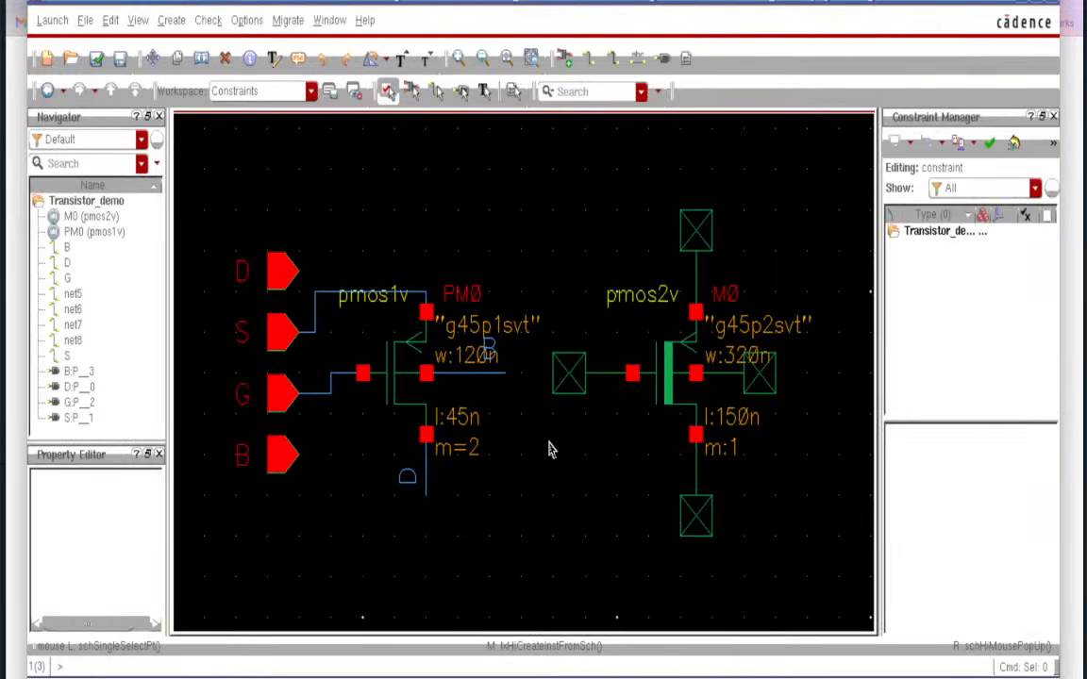
- Change PM0's Gate Connection to Both, then check and save the schematic
{"action": "left_click", "coordinate": [395, 368]}
{"action": "key", "text": "q"}
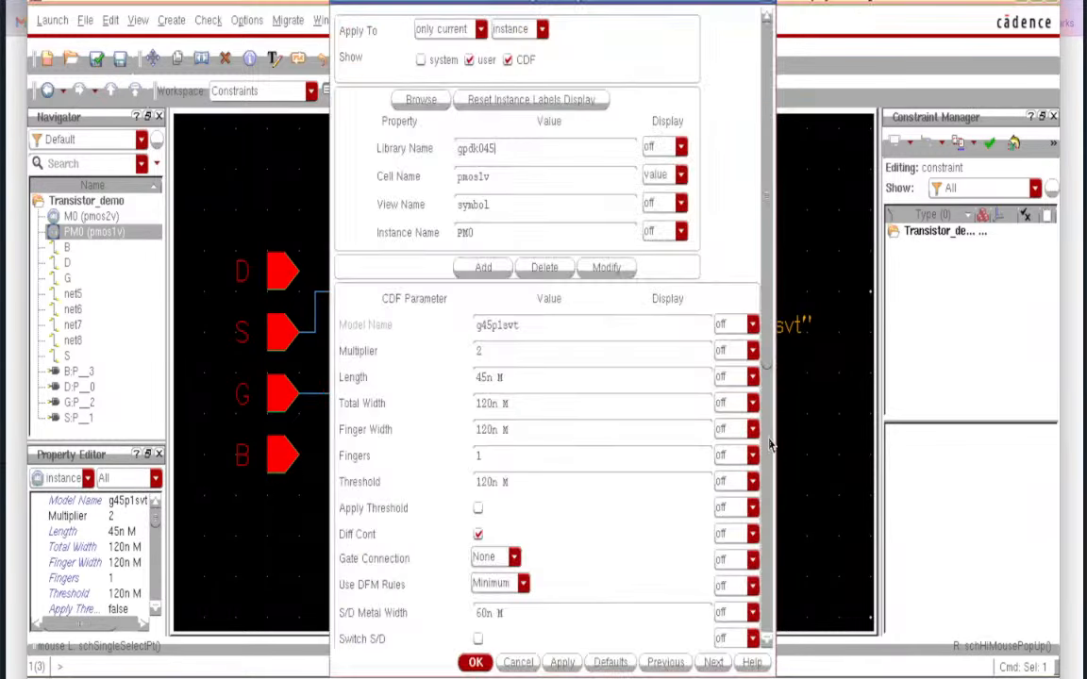
{"action": "scroll", "coordinate": [769, 443], "scroll_direction": "down", "scroll_amount": 5}
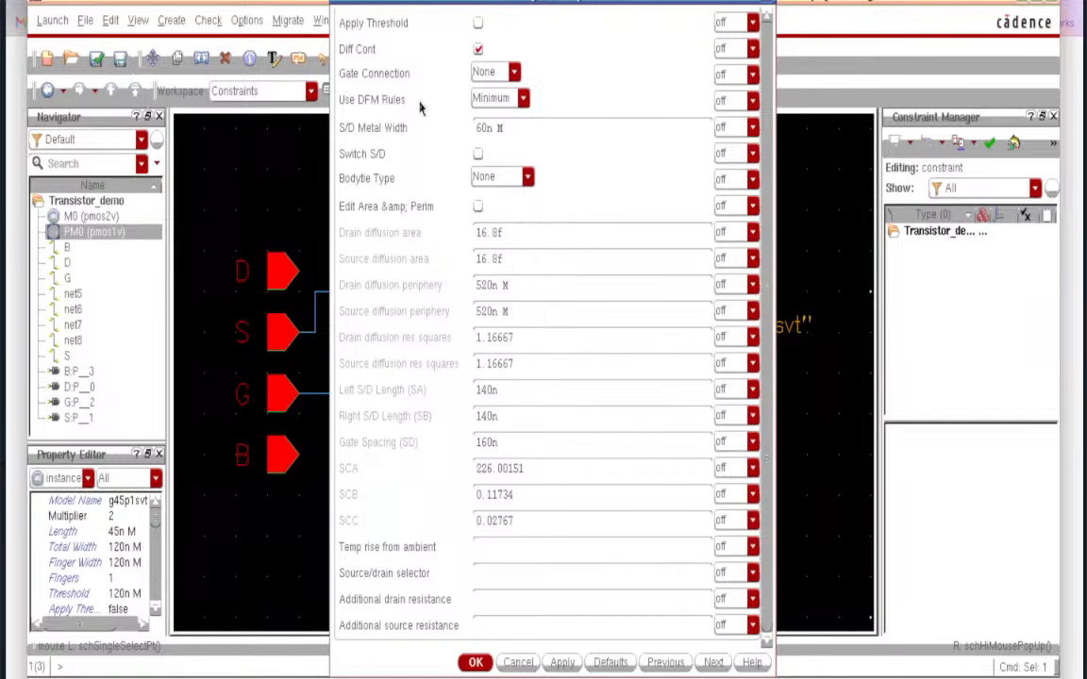
{"action": "left_click", "coordinate": [513, 76]}
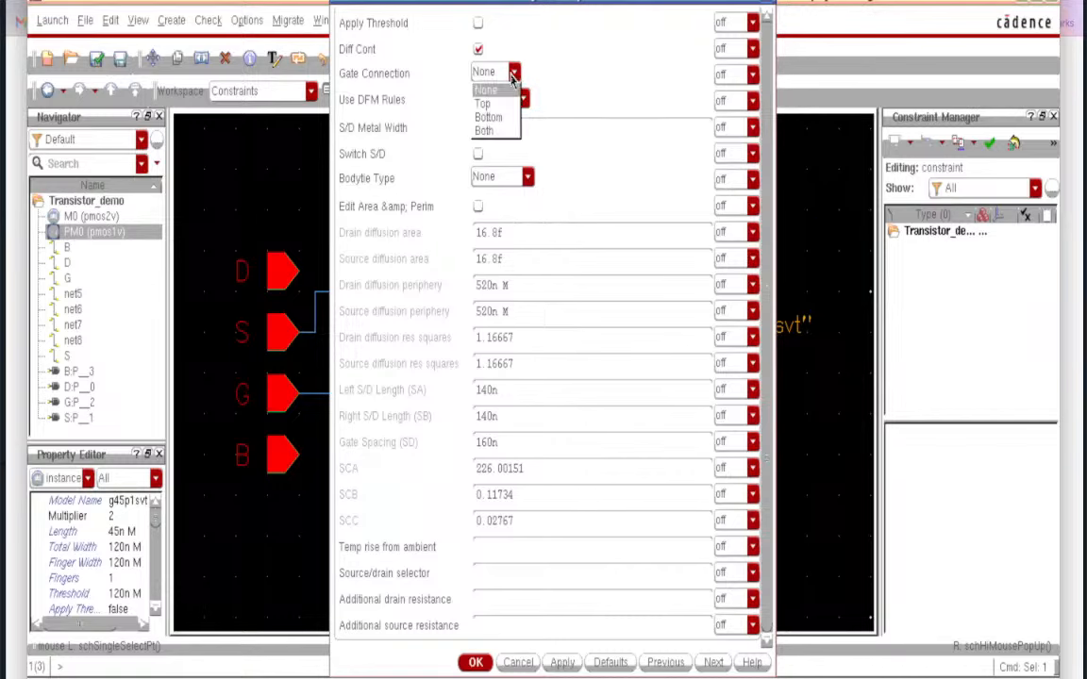
{"action": "left_click", "coordinate": [488, 131]}
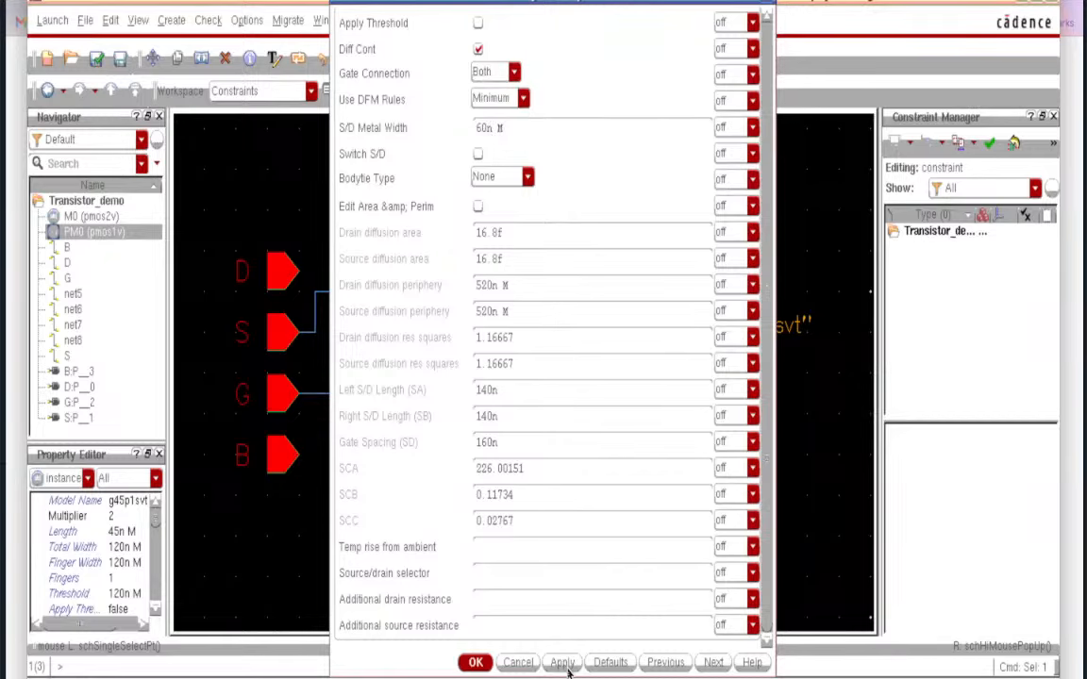
{"action": "left_click", "coordinate": [477, 664]}
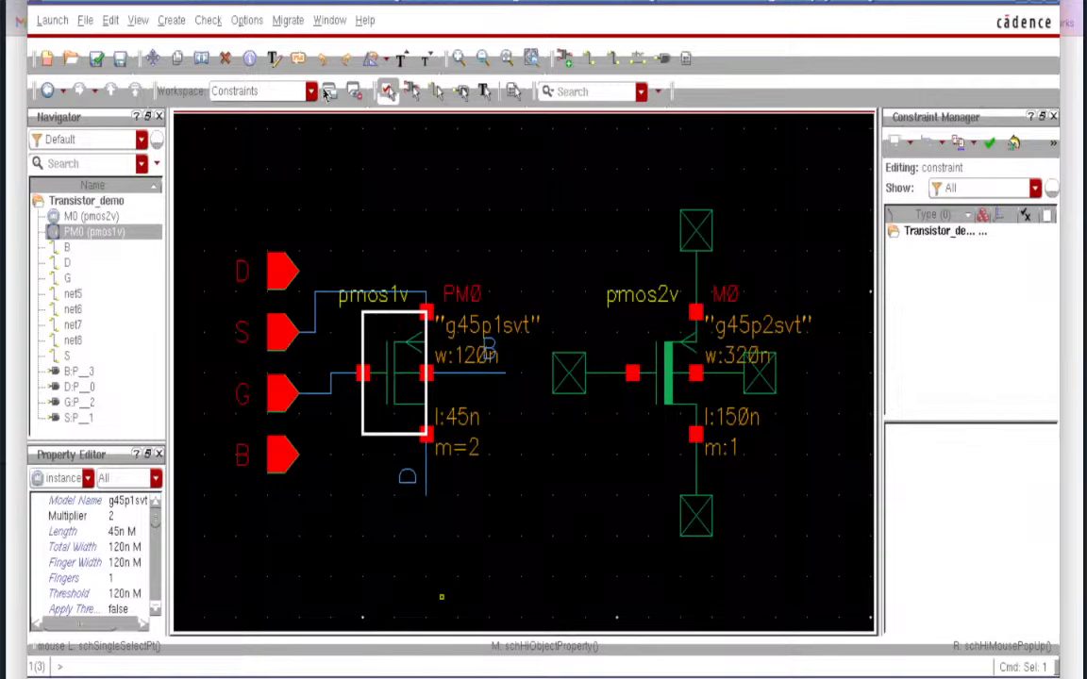
{"action": "left_click", "coordinate": [407, 202]}
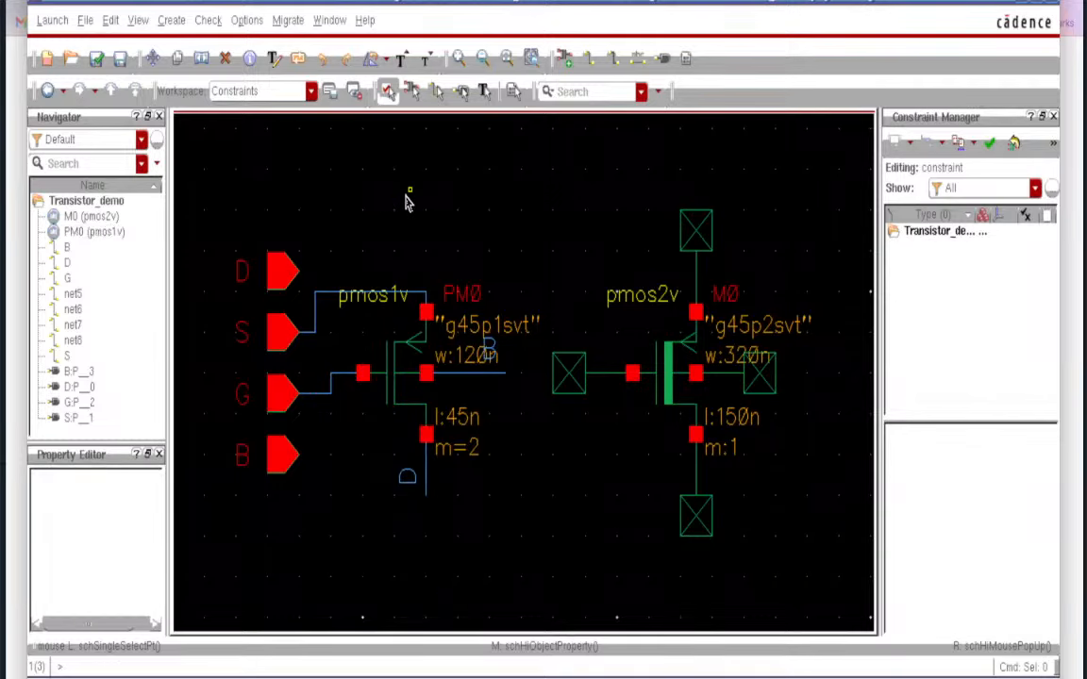
{"action": "left_click", "coordinate": [96, 58]}
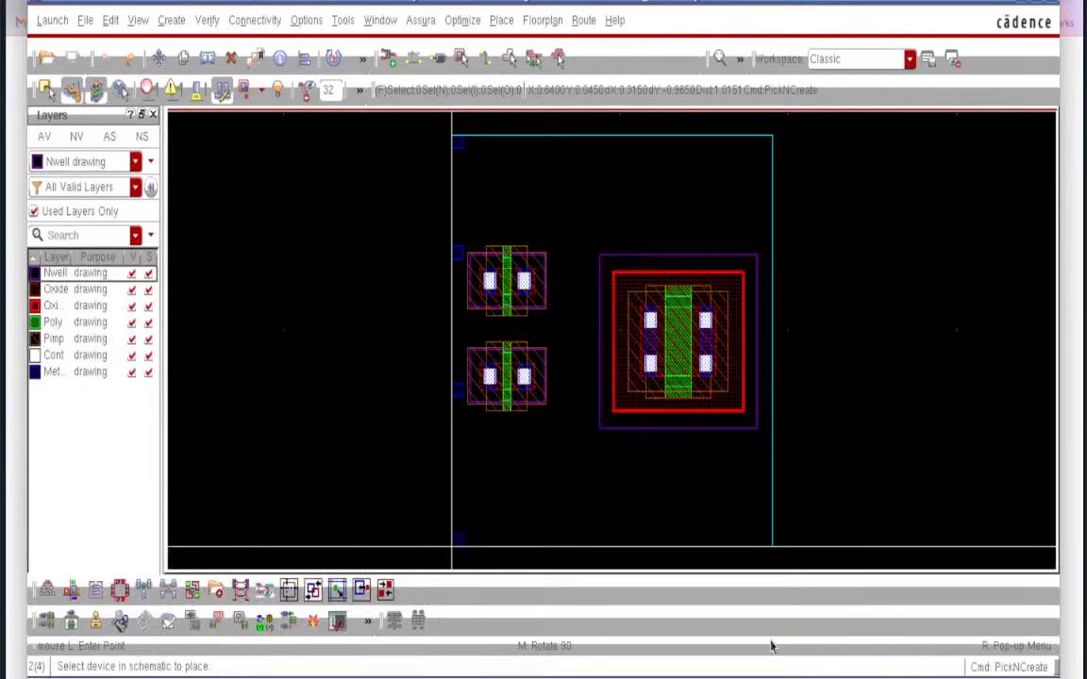
- Update the layout's components and nets from the schematic
{"action": "left_click", "coordinate": [257, 20]}
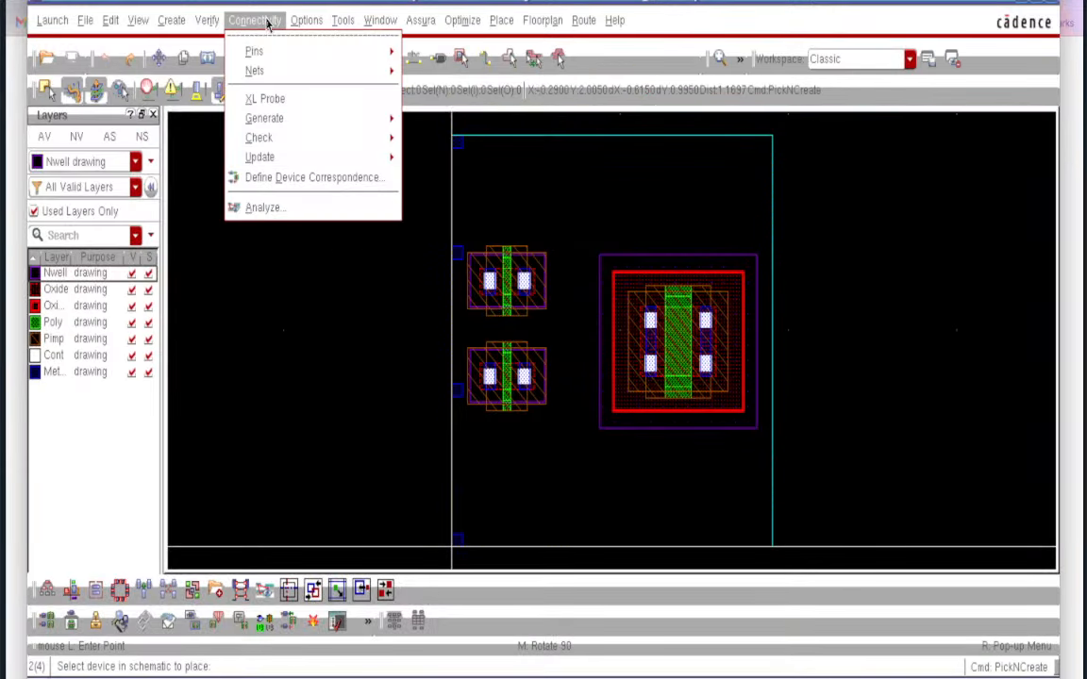
{"action": "mouse_move", "coordinate": [293, 124]}
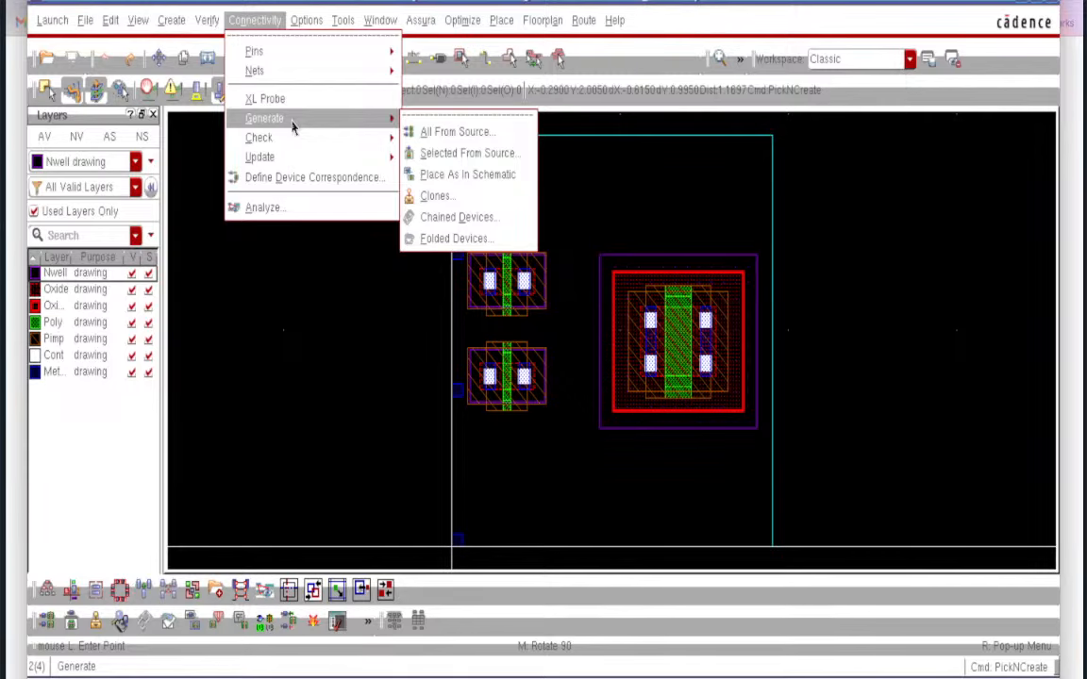
{"action": "mouse_move", "coordinate": [281, 156]}
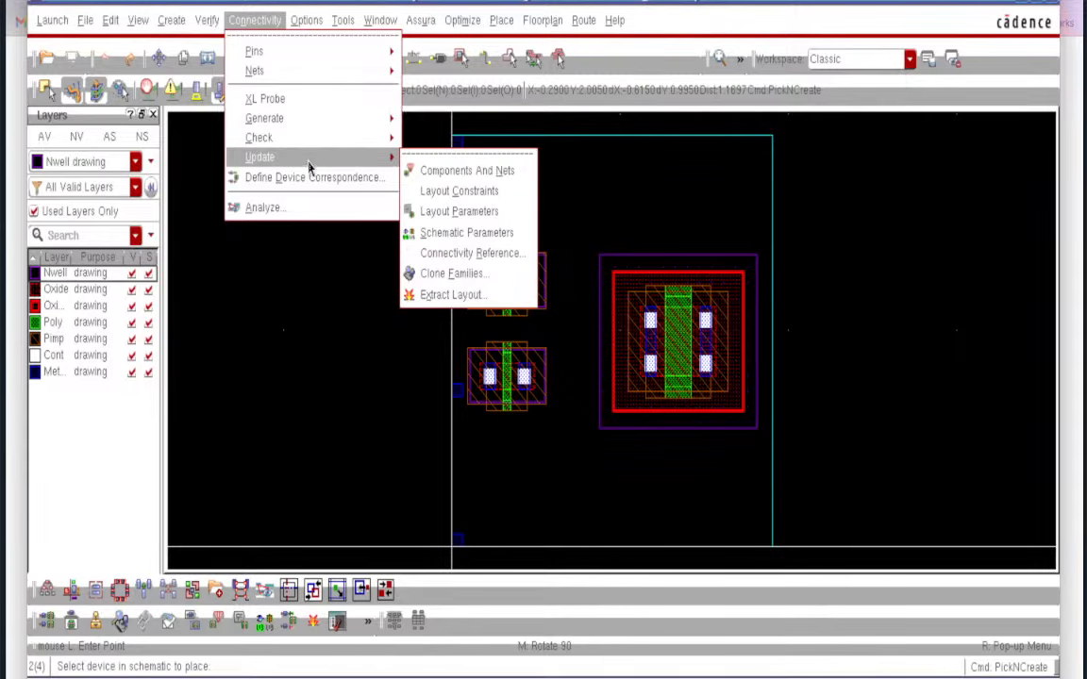
{"action": "left_click", "coordinate": [441, 173]}
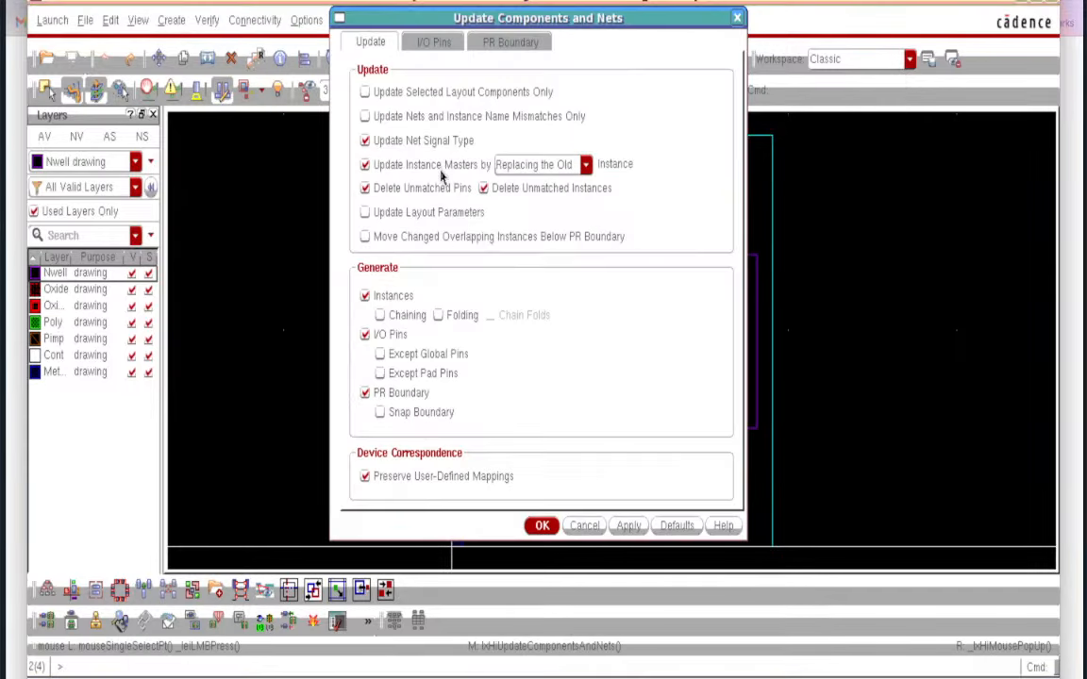
{"action": "left_click", "coordinate": [541, 527]}
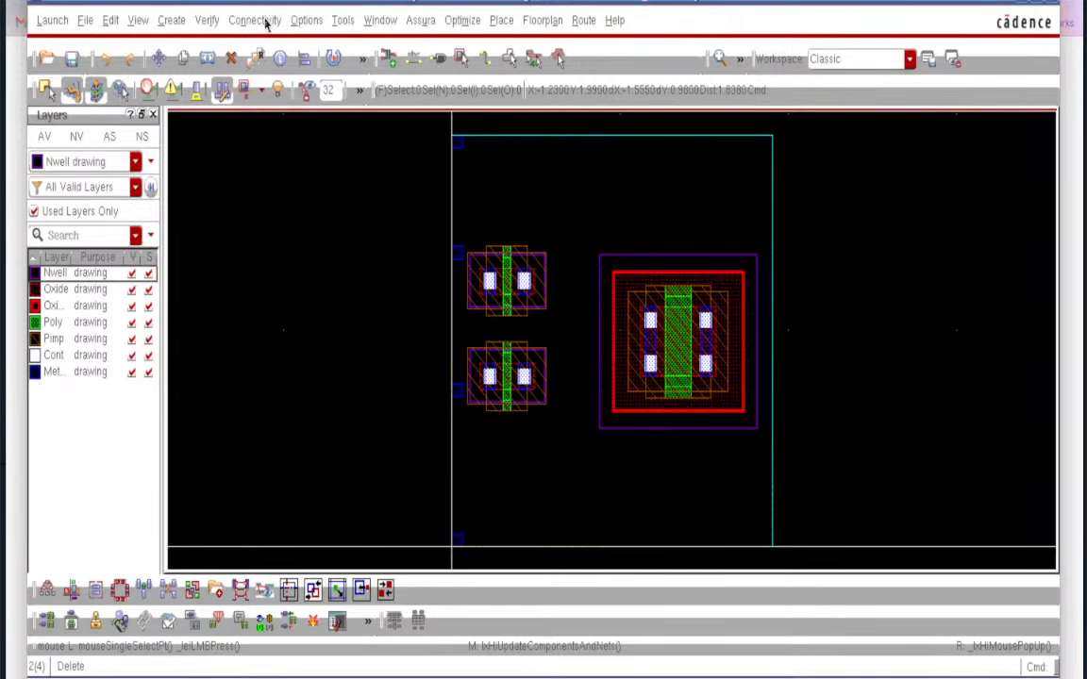
- Update layout parameters on both the upper and lower PM0 devices
{"action": "left_click", "coordinate": [255, 19]}
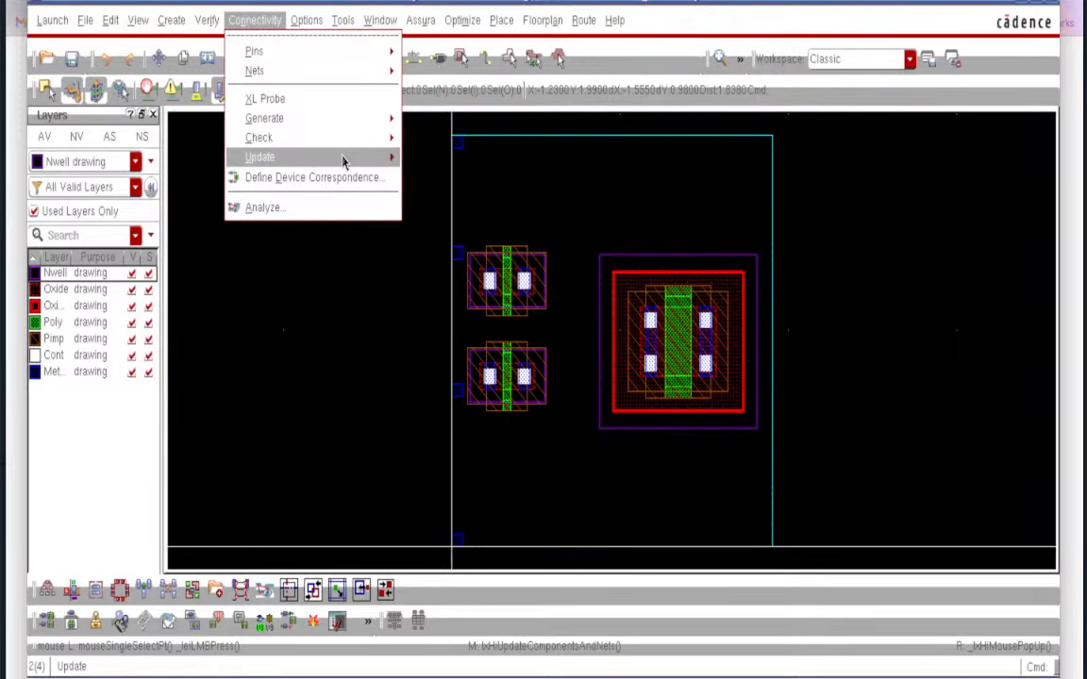
{"action": "mouse_move", "coordinate": [342, 161]}
{"action": "left_click", "coordinate": [489, 212]}
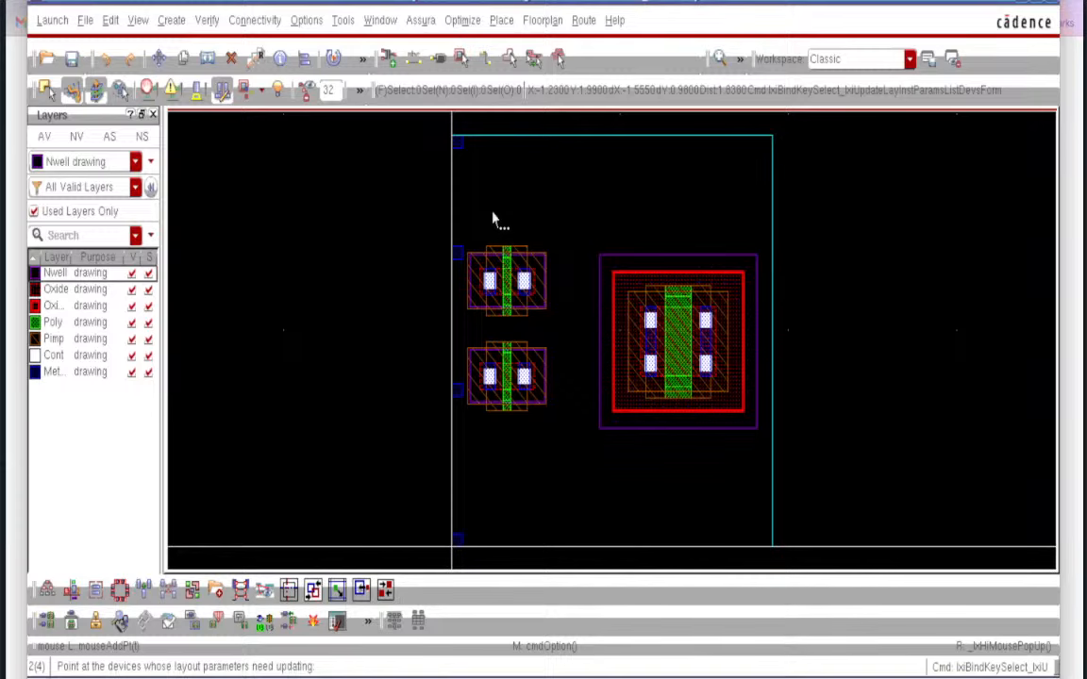
{"action": "left_click", "coordinate": [472, 274]}
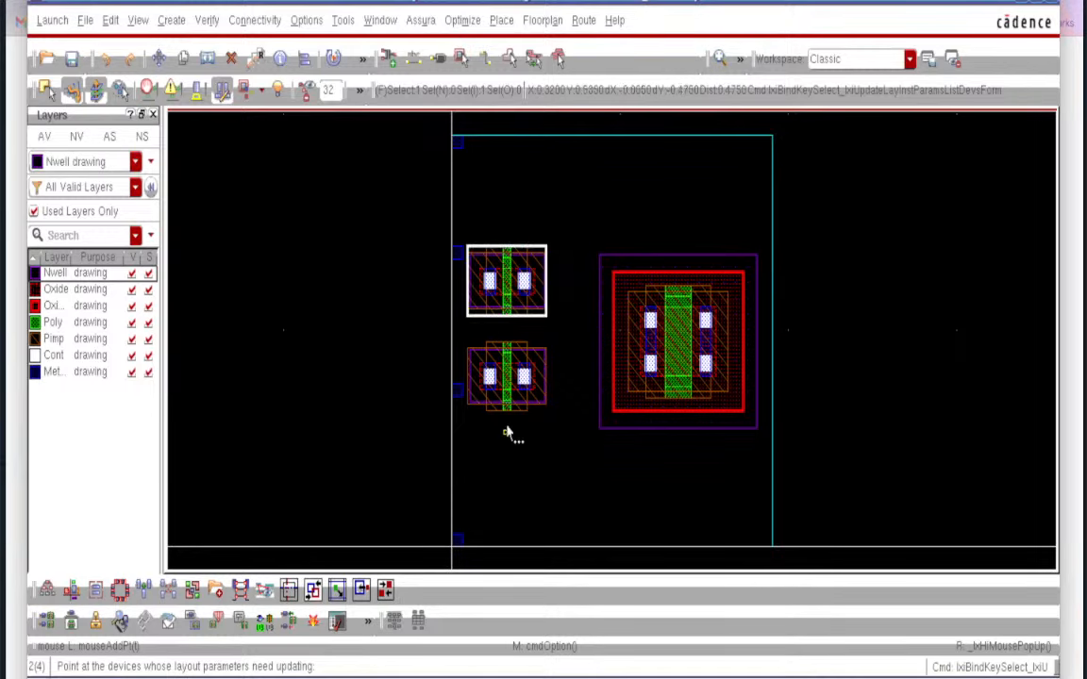
{"action": "left_click", "coordinate": [508, 406]}
{"action": "left_click", "coordinate": [560, 435]}
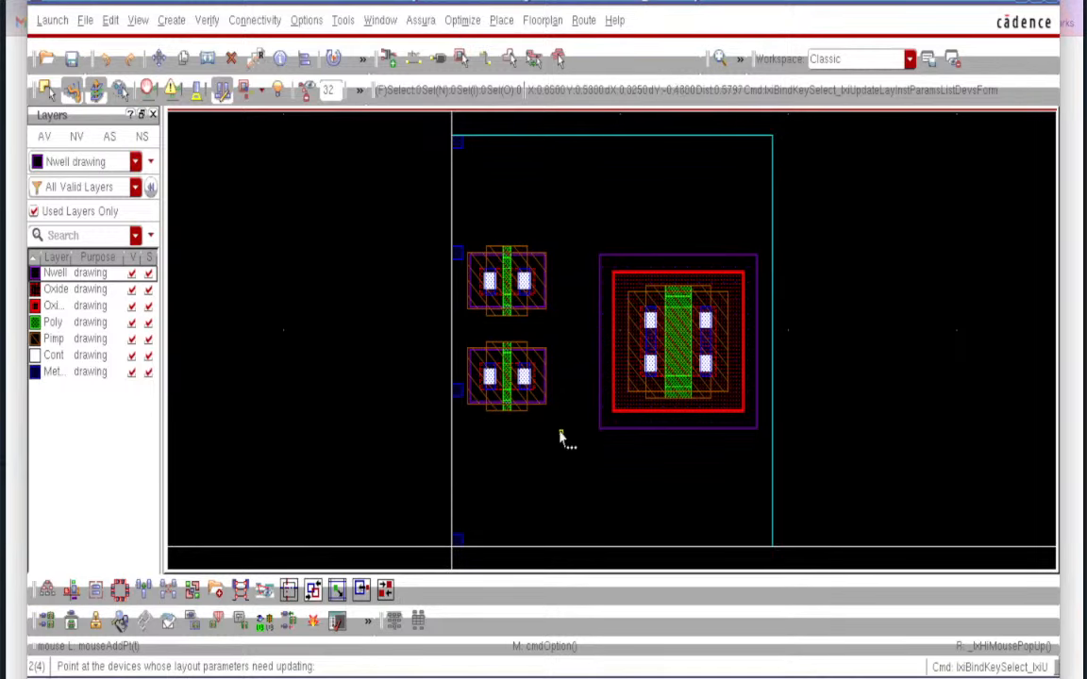
{"action": "key", "text": "Escape"}
- Delete the two single-finger PM0 devices, keeping only the large transistor
{"action": "key", "text": "Delete"}
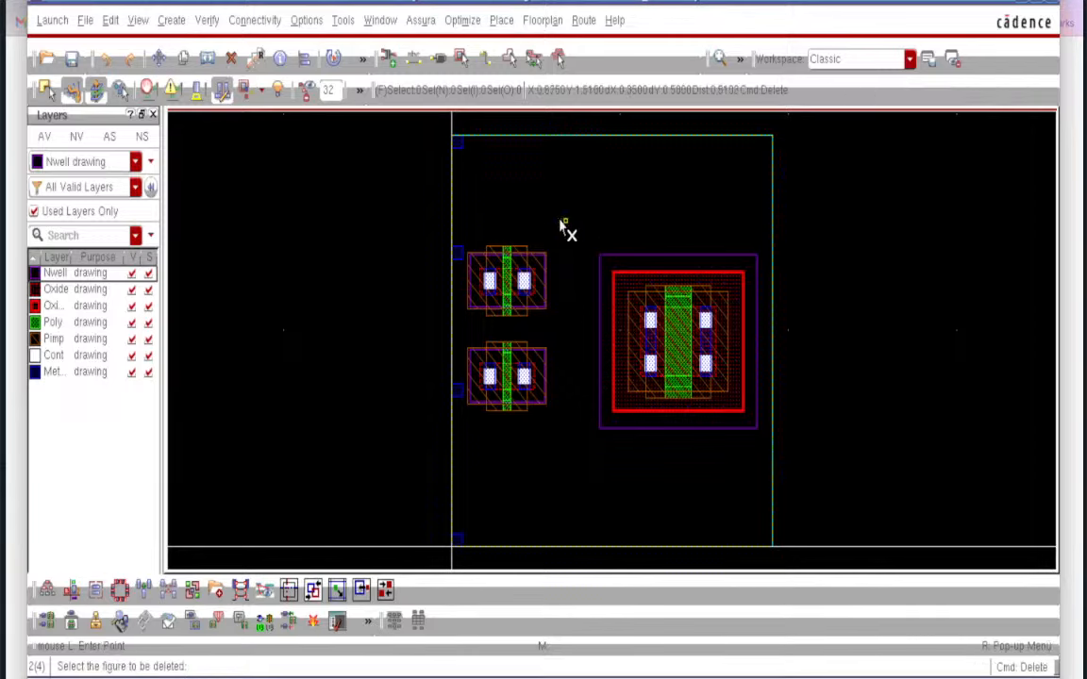
{"action": "left_click_drag", "start_coordinate": [563, 224], "coordinate": [439, 438]}
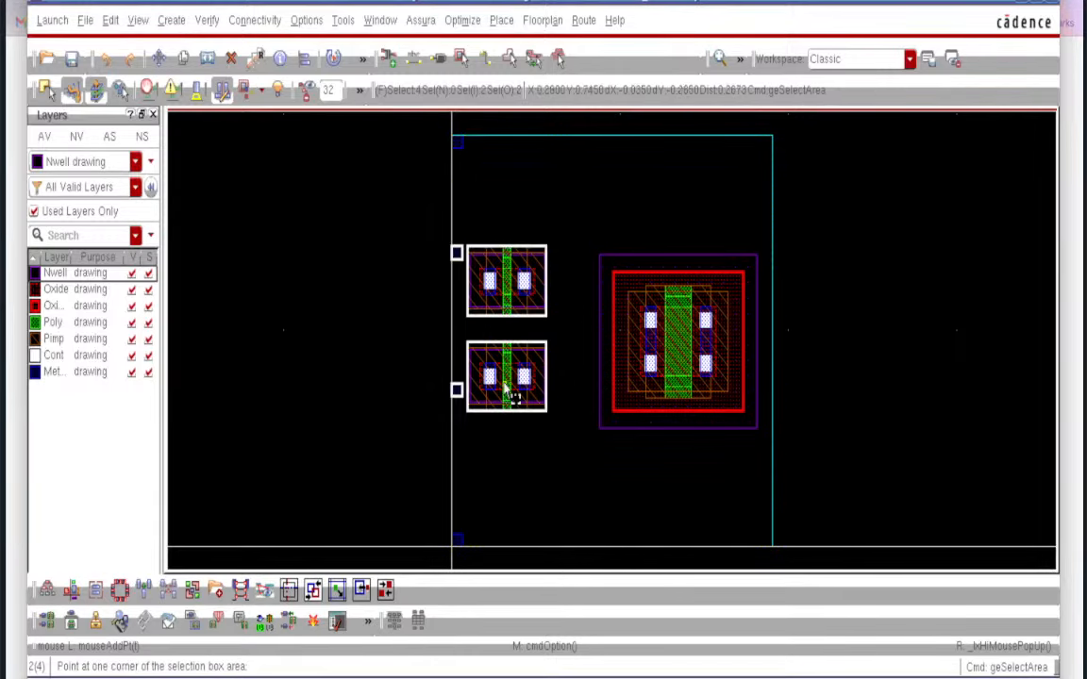
{"action": "left_click", "coordinate": [232, 59]}
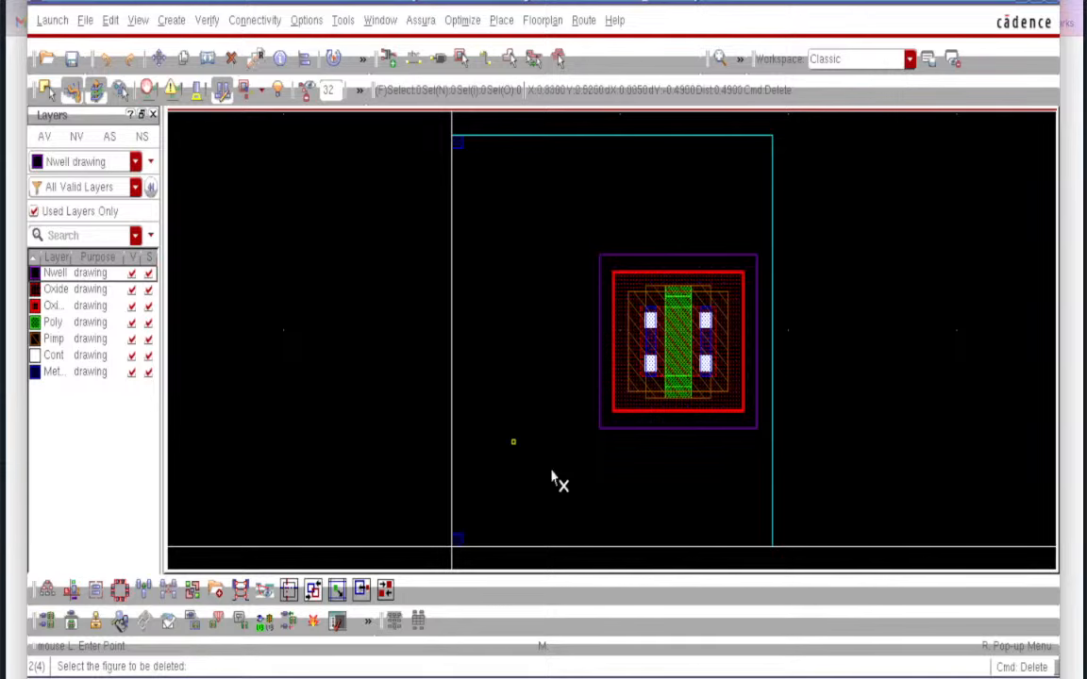
{"action": "left_click", "coordinate": [255, 20]}
- Generate PM0's device pair from the schematic and place it left of the boundary
{"action": "mouse_move", "coordinate": [319, 151]}
{"action": "mouse_move", "coordinate": [335, 119]}
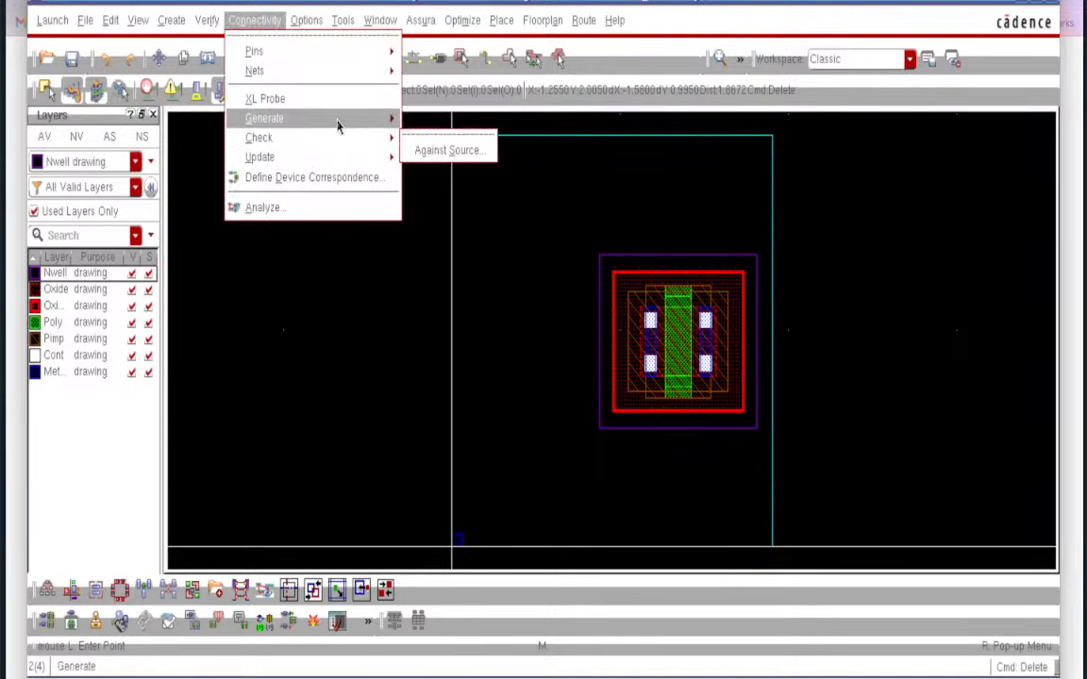
{"action": "left_click", "coordinate": [463, 152]}
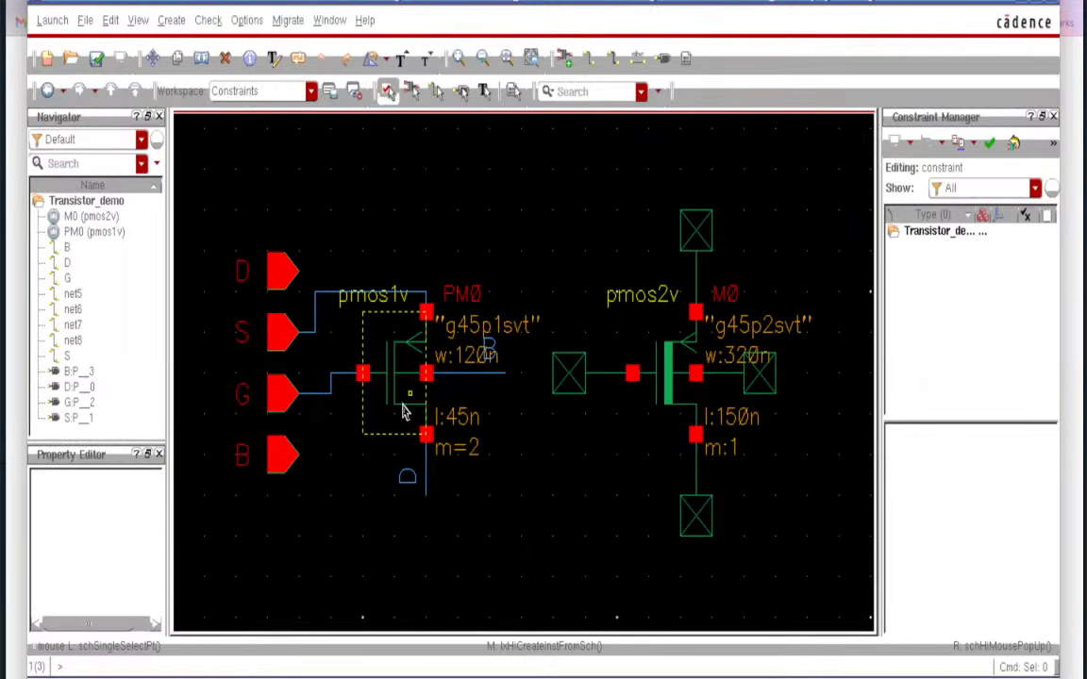
{"action": "left_click", "coordinate": [363, 345]}
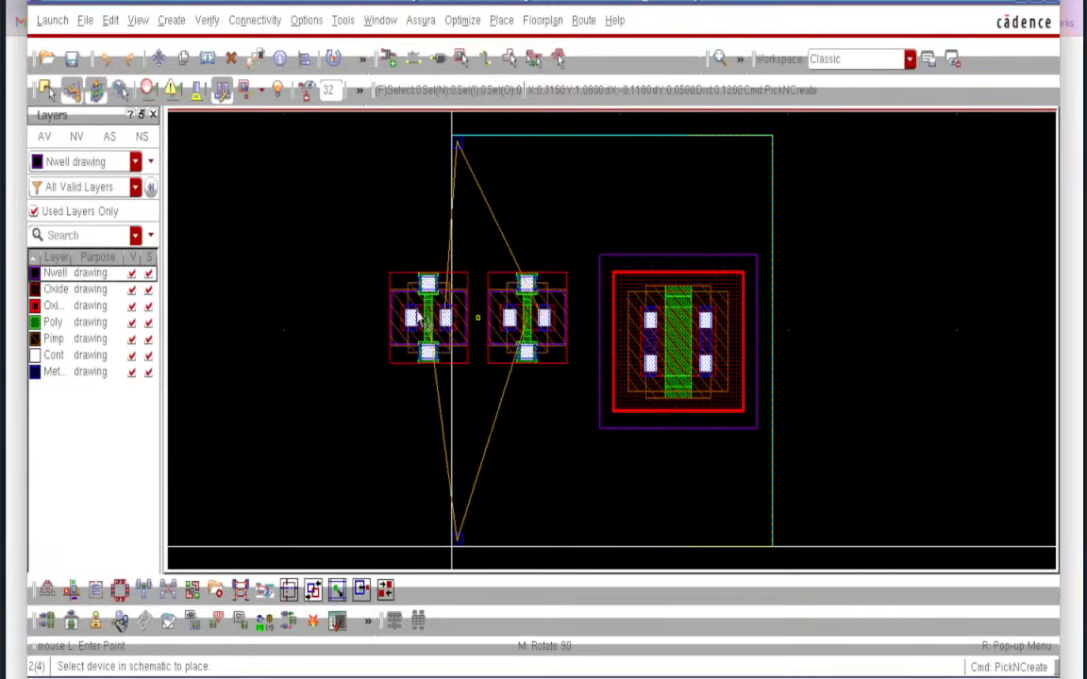
{"action": "left_click", "coordinate": [344, 317]}
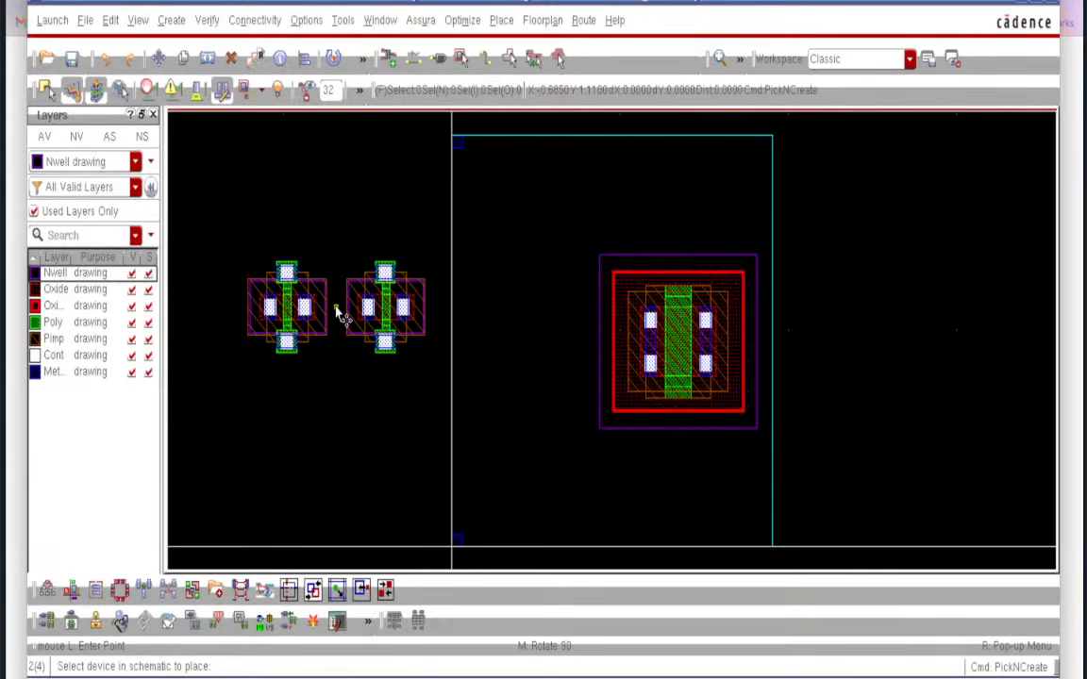
{"action": "key", "text": "Escape"}
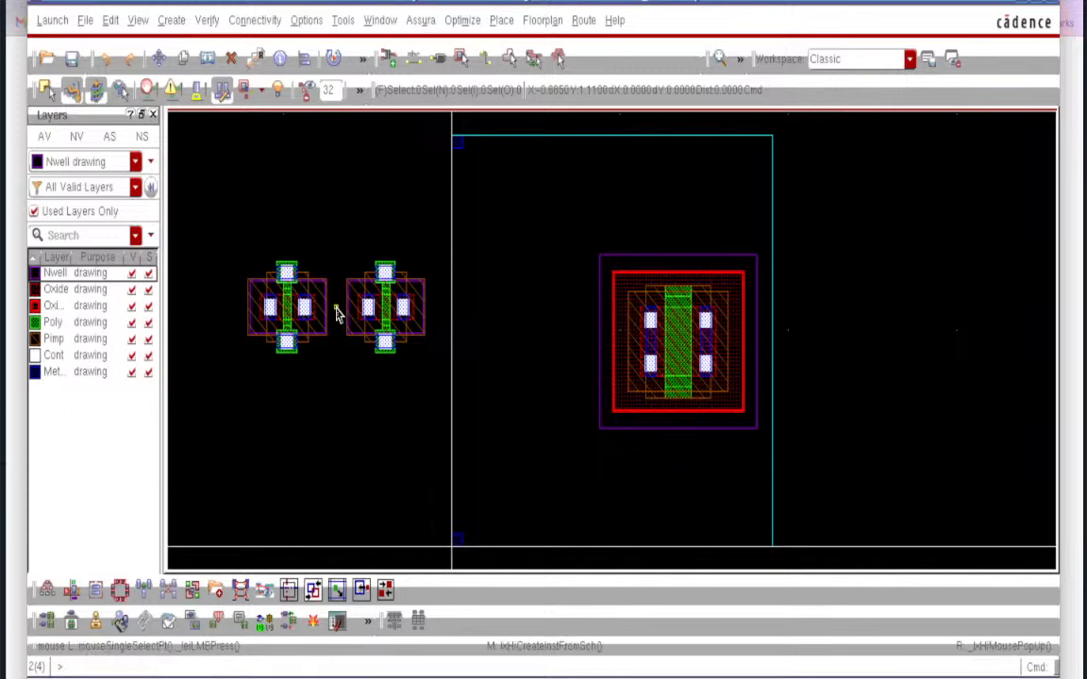
- Delete the large device and the boundary rectangle
{"action": "left_click", "coordinate": [713, 322]}
{"action": "left_click", "coordinate": [230, 59]}
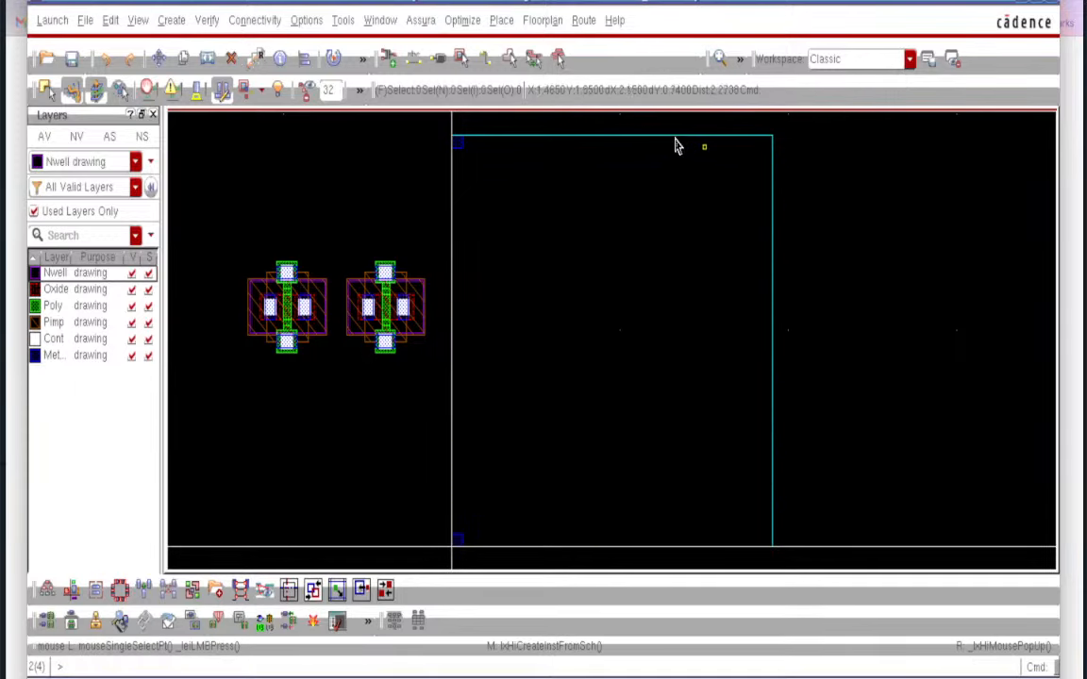
{"action": "left_click", "coordinate": [673, 141]}
{"action": "left_click", "coordinate": [230, 58]}
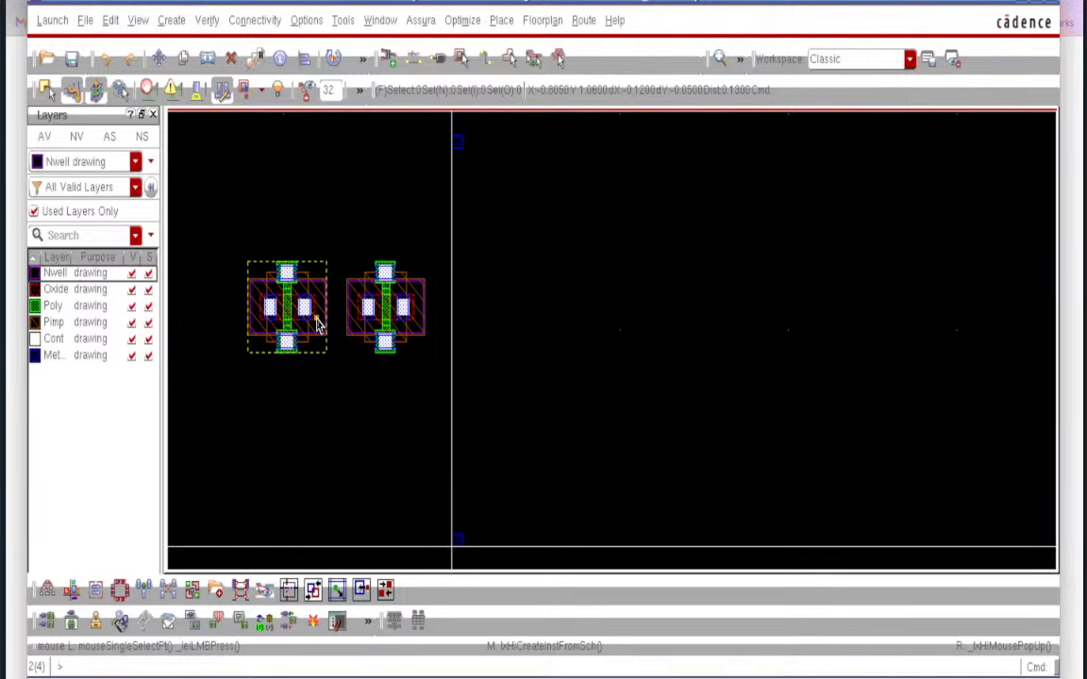
- Fit the layout, then zoom and pan around the two regenerated PM0 devices
{"action": "key", "text": "f"}
{"action": "scroll", "coordinate": [613, 375], "scroll_direction": "up", "scroll_amount": 10, "text": "ctrl"}
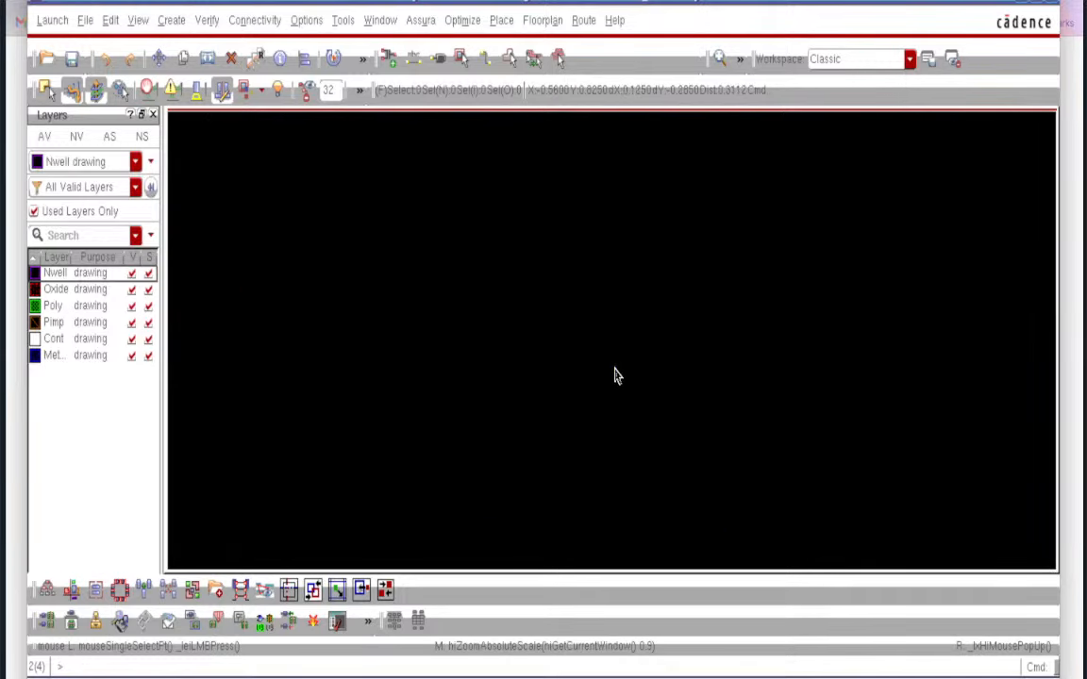
{"action": "scroll", "coordinate": [614, 375], "scroll_direction": "up", "scroll_amount": 5}
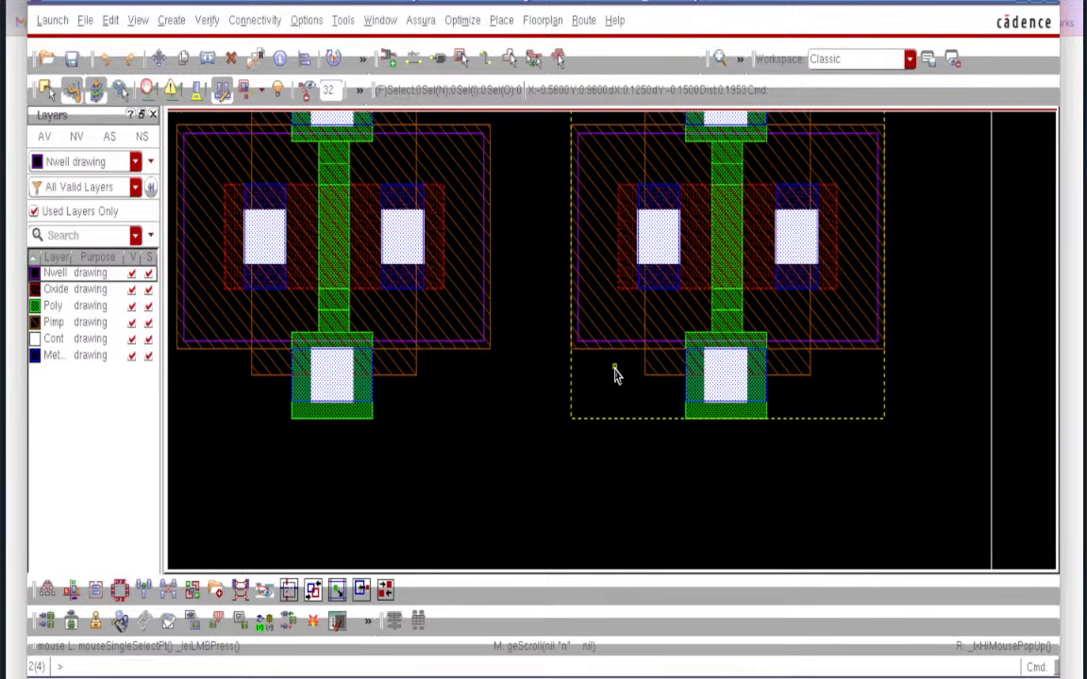
{"action": "scroll", "coordinate": [613, 376], "scroll_direction": "right", "scroll_amount": 2, "text": "shift"}
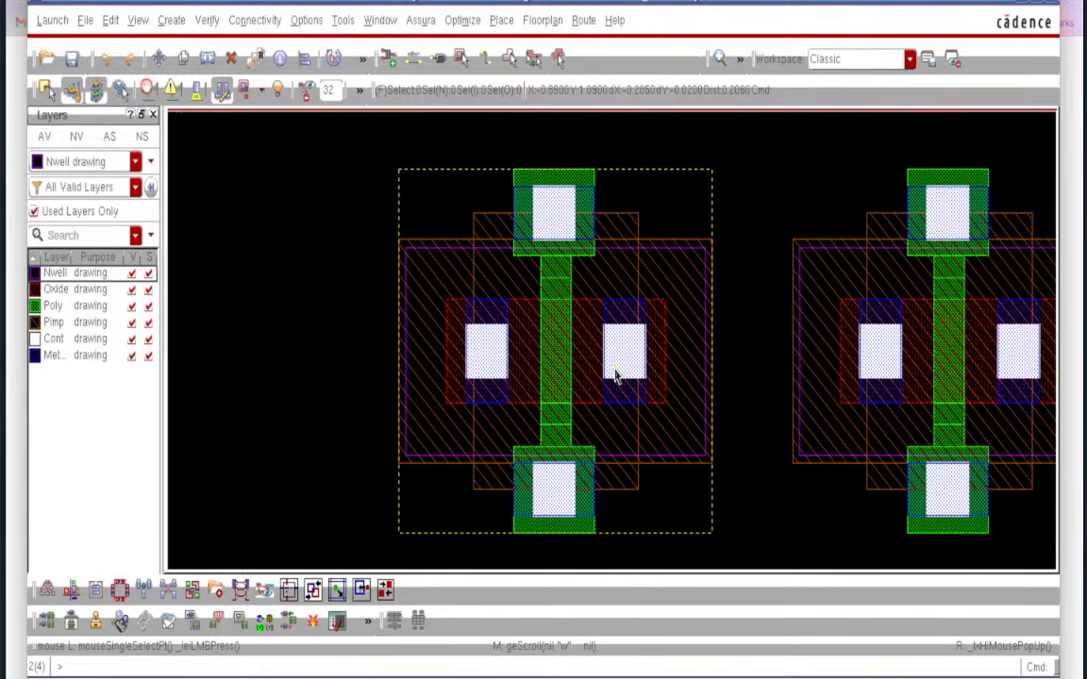
{"action": "scroll", "coordinate": [613, 376], "scroll_direction": "right", "scroll_amount": 3, "text": "shift"}
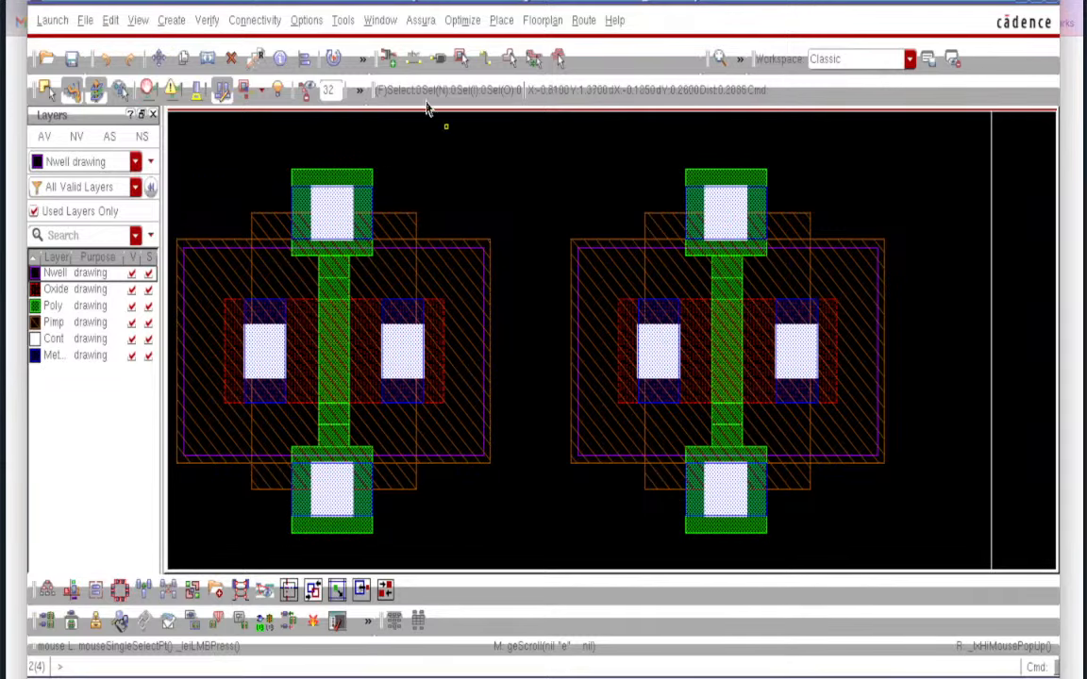
{"action": "left_click", "coordinate": [740, 58]}
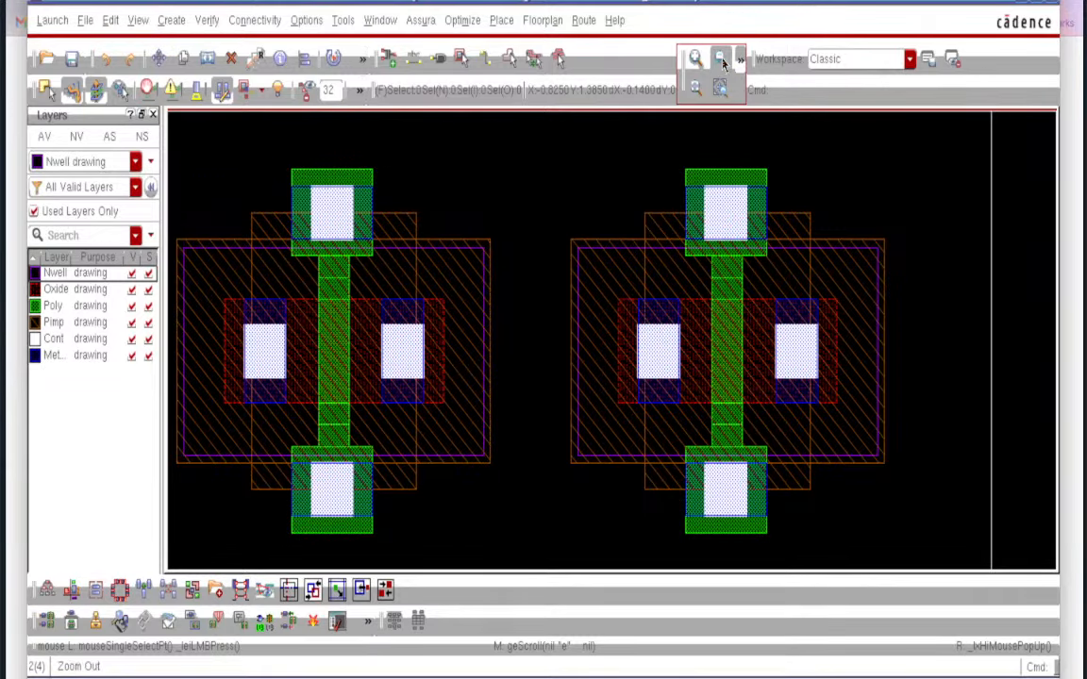
{"action": "left_click", "coordinate": [720, 60]}
- Select the left device to examine it, then return to the Transistor_demo schematic
{"action": "left_click", "coordinate": [679, 376]}
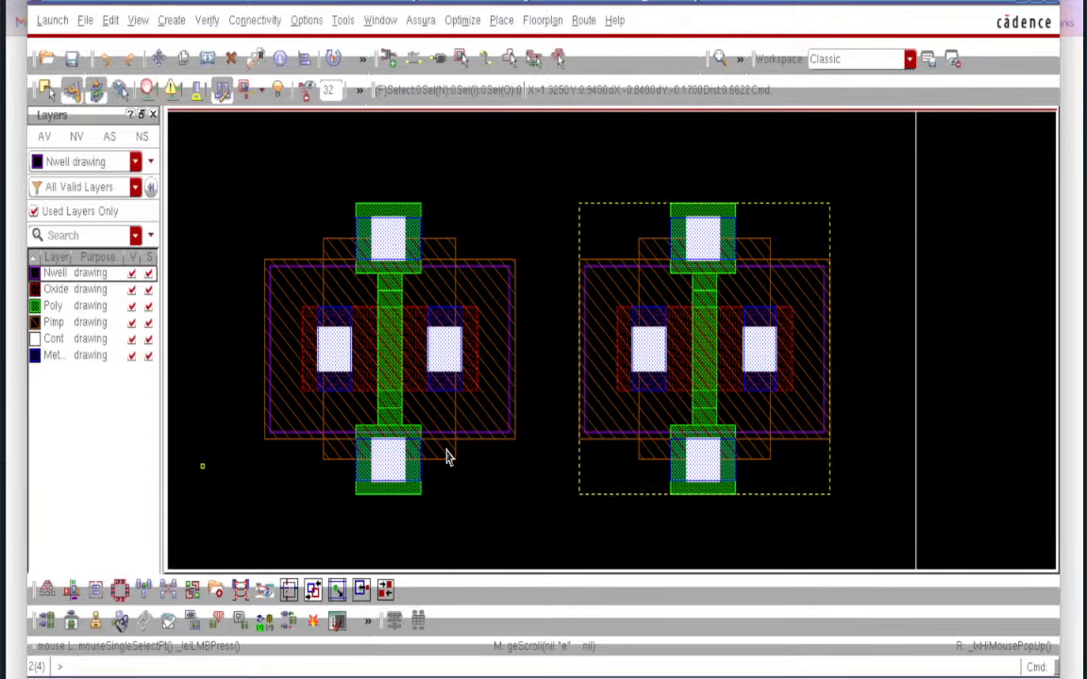
{"action": "left_click", "coordinate": [544, 447]}
{"action": "left_click", "coordinate": [444, 418]}
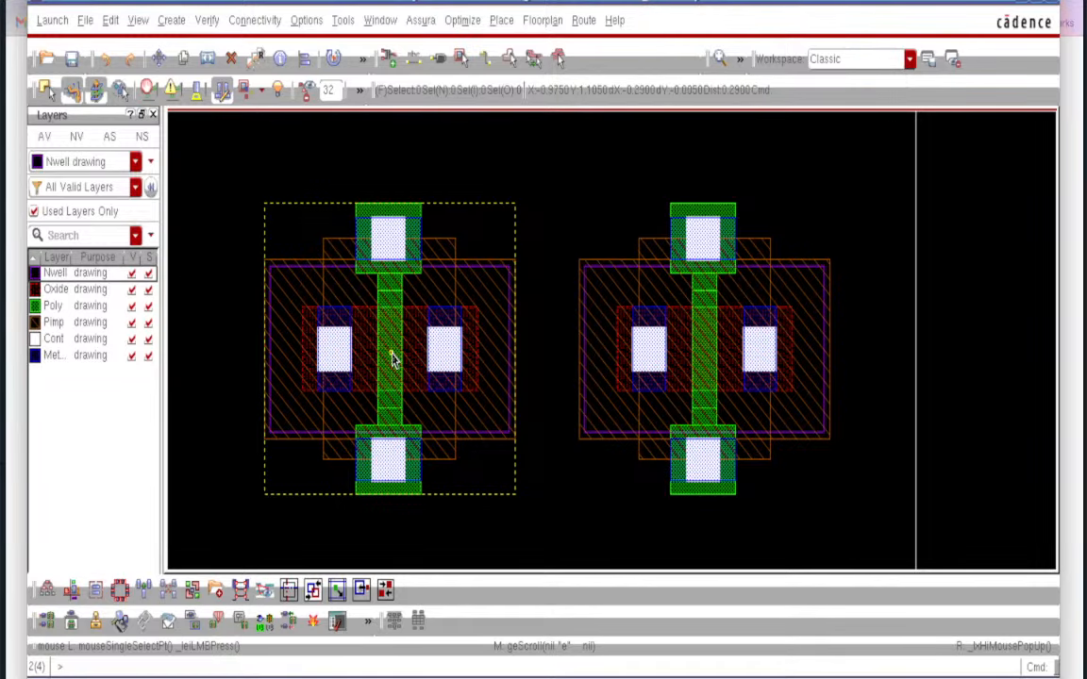
{"action": "scroll", "coordinate": [393, 358], "scroll_direction": "up", "scroll_amount": 2, "text": "ctrl"}
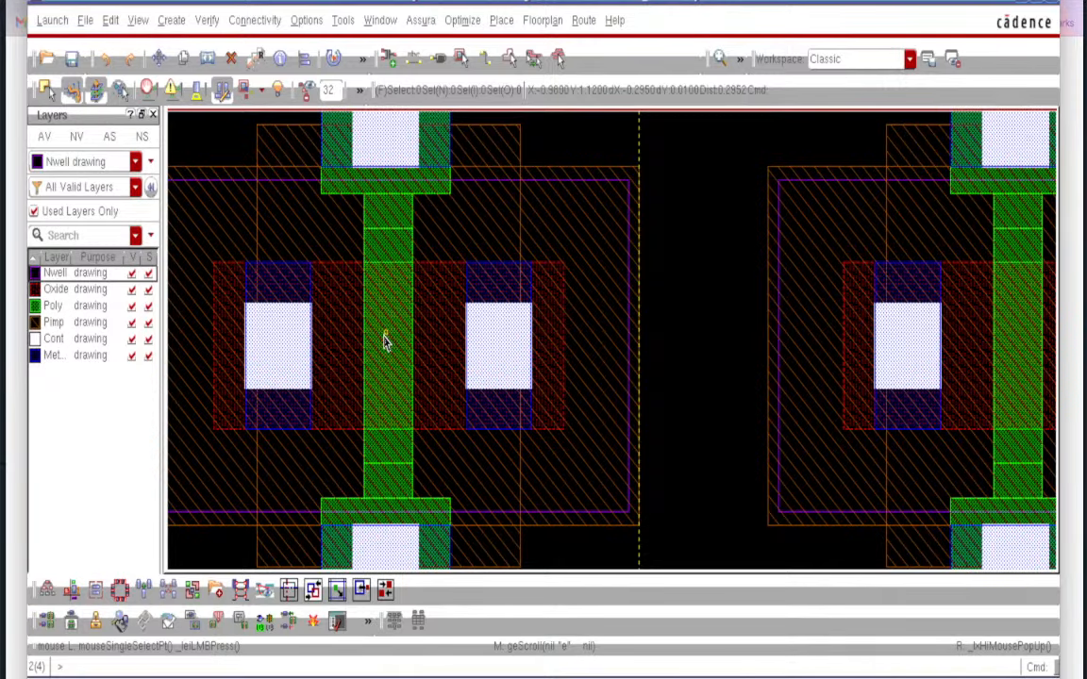
{"action": "scroll", "coordinate": [384, 340], "scroll_direction": "down", "scroll_amount": 1}
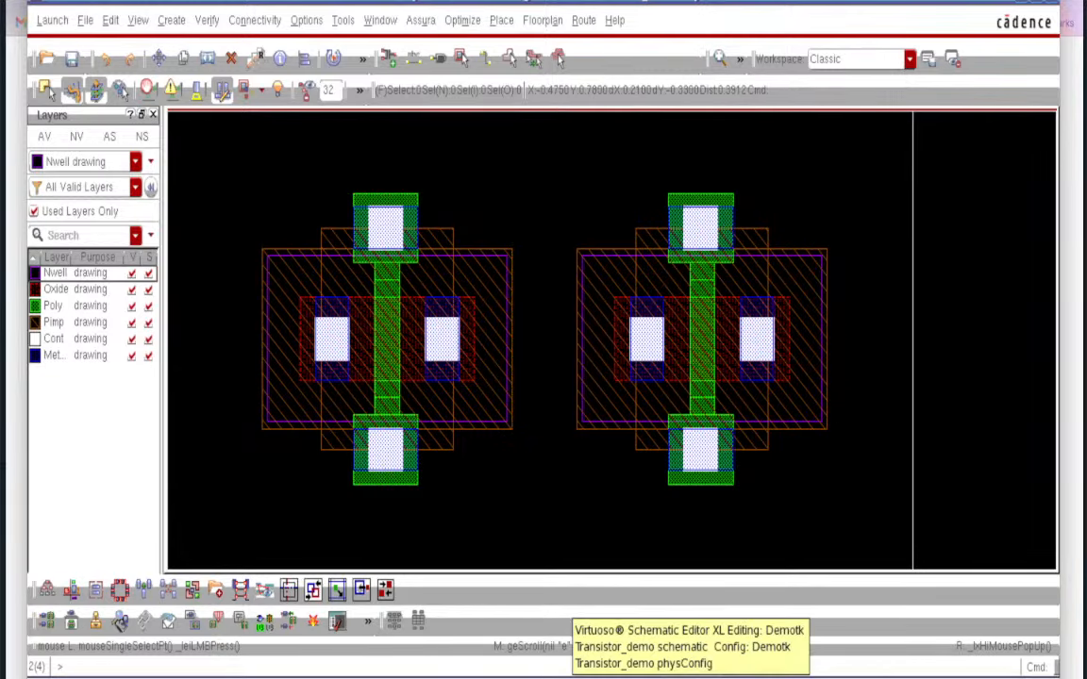
{"action": "left_click", "coordinate": [604, 678]}
- Set PM0's Bodytie Type to Integrated with Left Tap enabled
{"action": "left_click", "coordinate": [397, 359]}
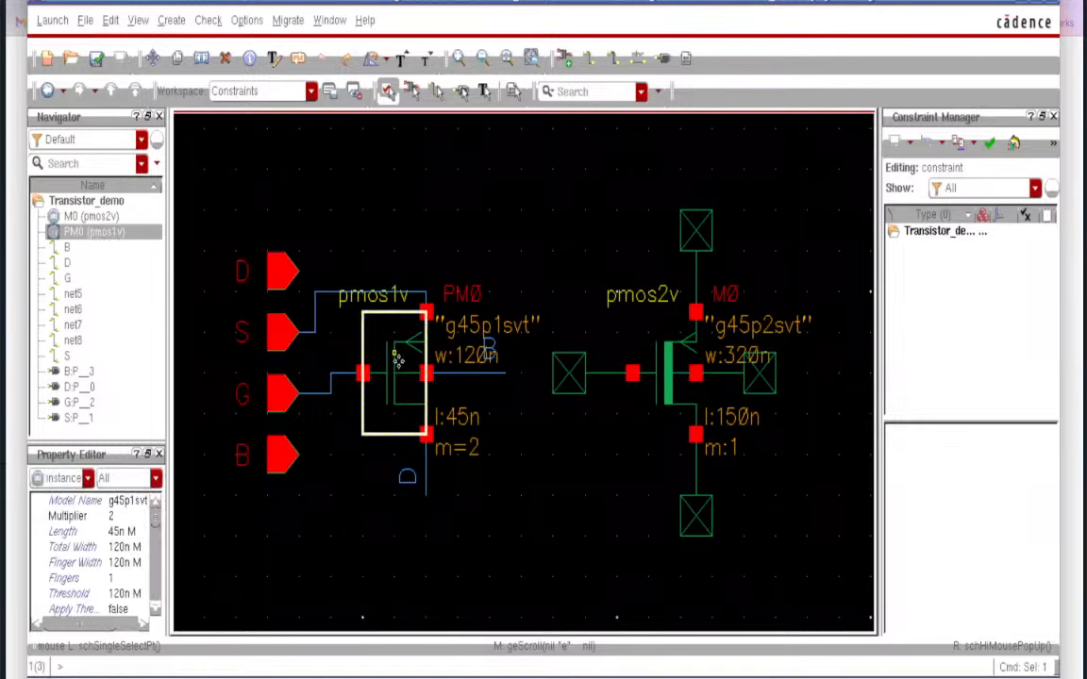
{"action": "key", "text": "q"}
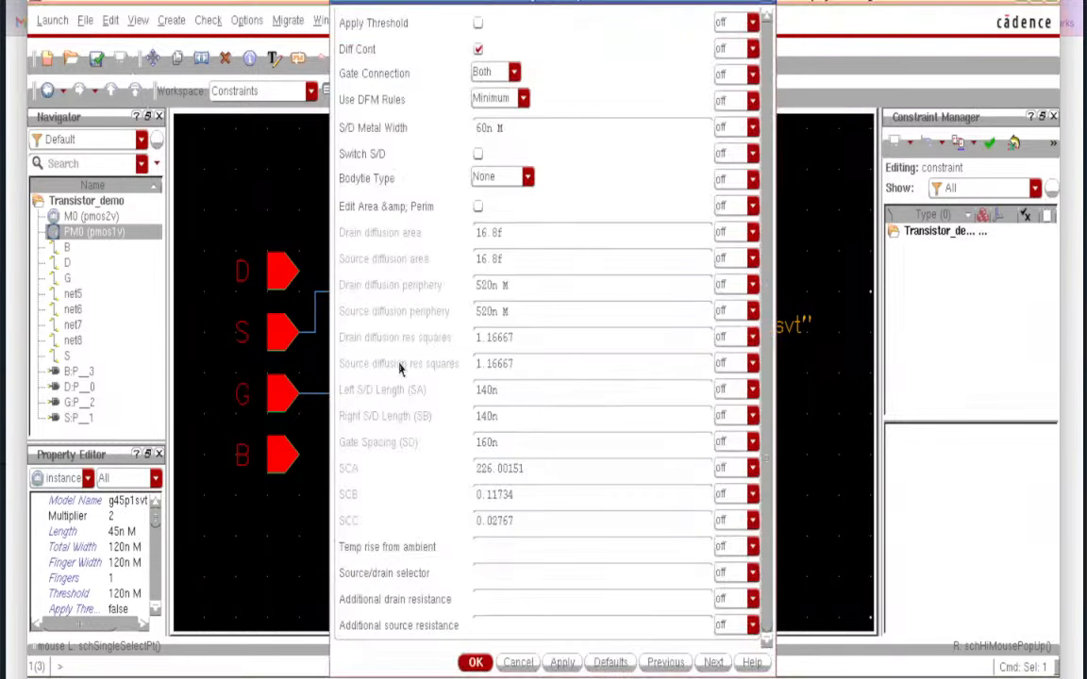
{"action": "left_click", "coordinate": [526, 180]}
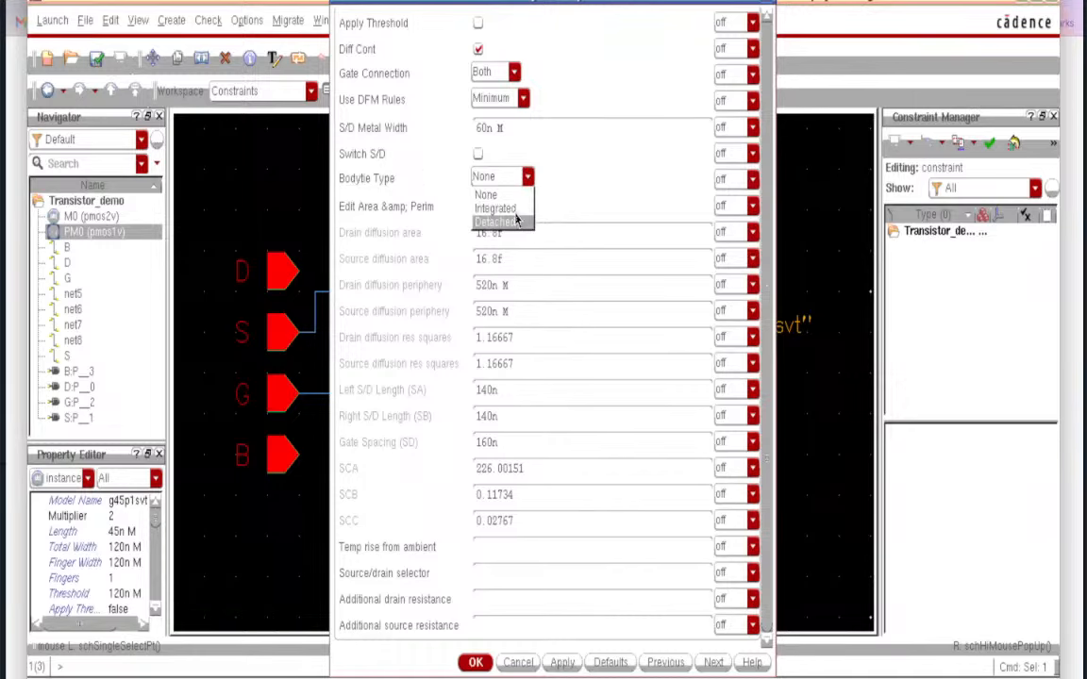
{"action": "left_click", "coordinate": [516, 210]}
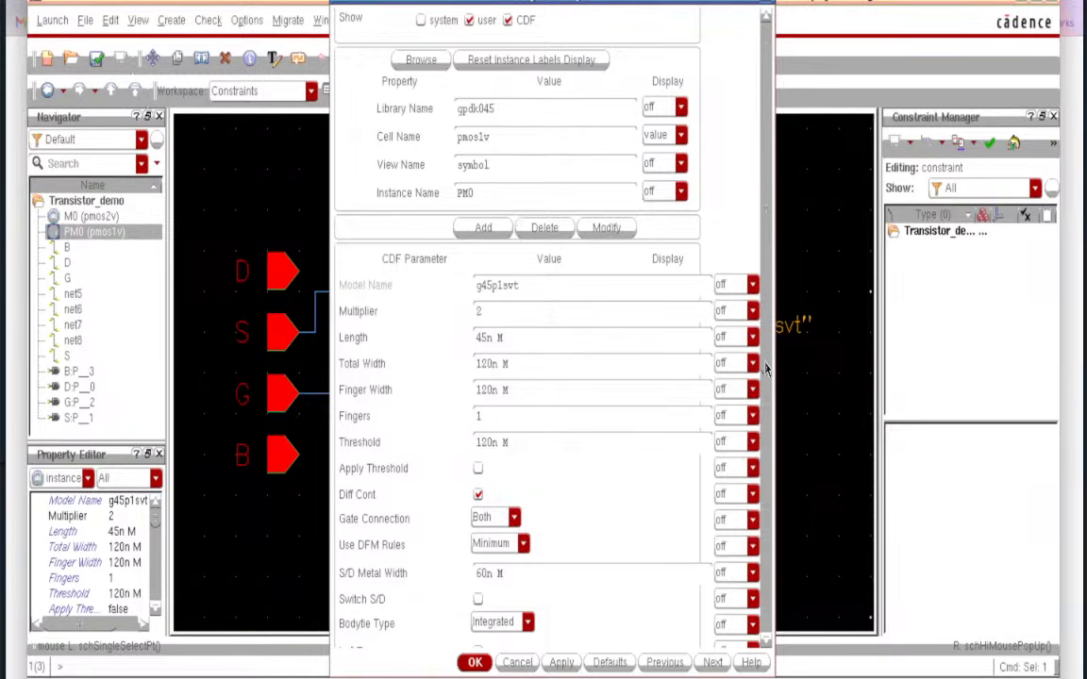
{"action": "scroll", "coordinate": [767, 370], "scroll_direction": "down", "scroll_amount": 3}
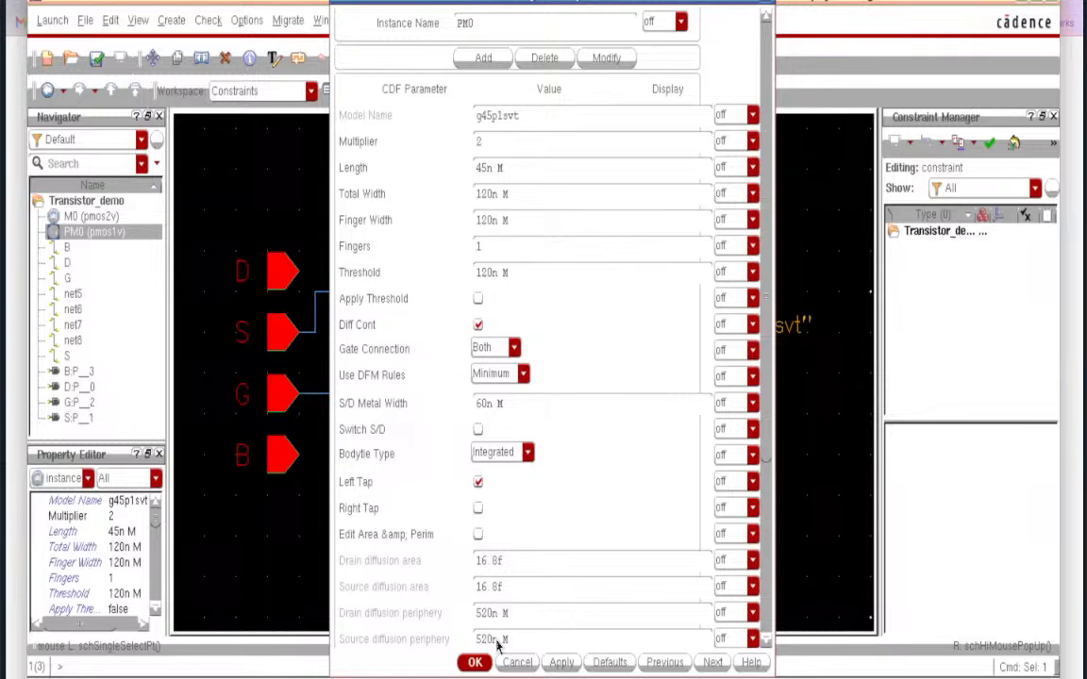
{"action": "left_click", "coordinate": [469, 664]}
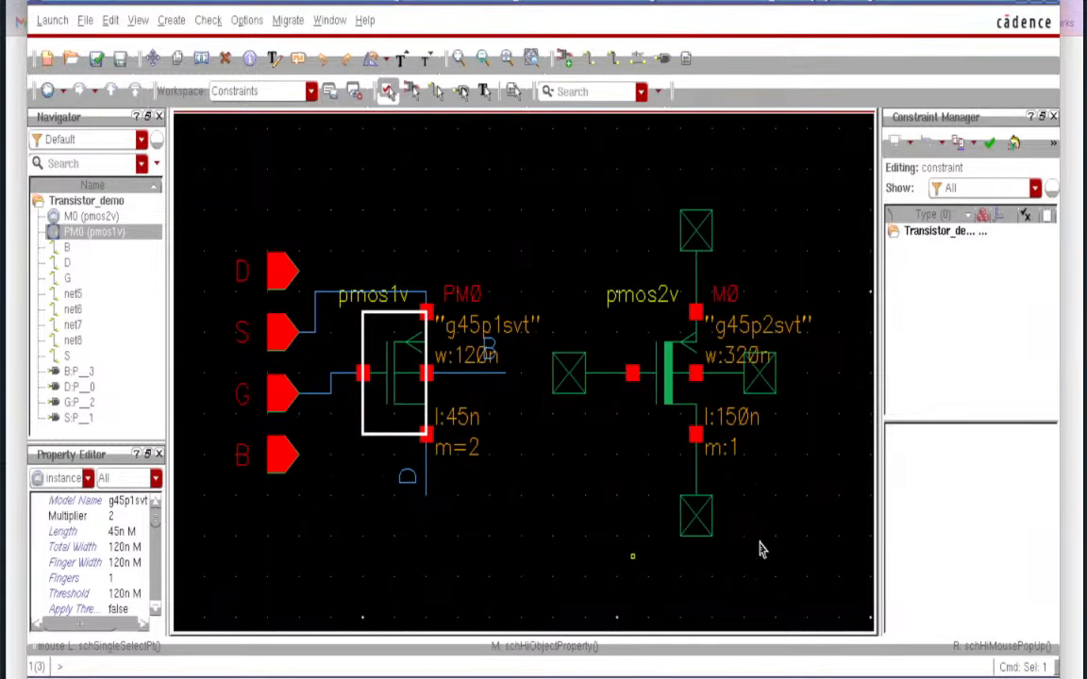
- Check and save the schematic, then update layout components and nets from it
{"action": "left_click", "coordinate": [95, 58]}
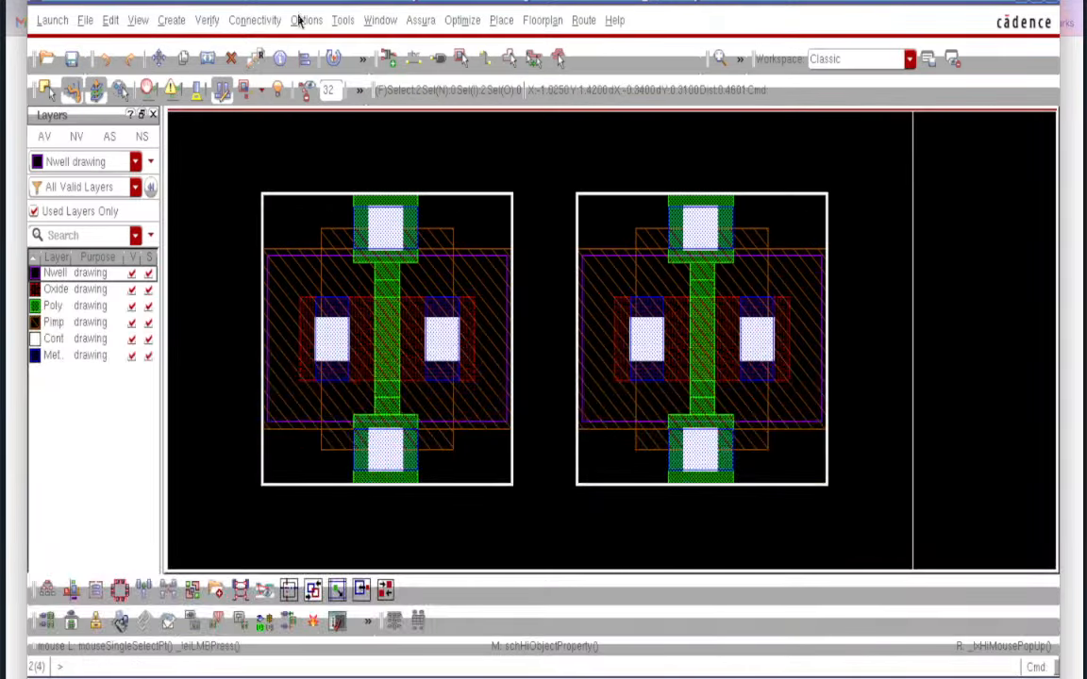
{"action": "left_click", "coordinate": [254, 20]}
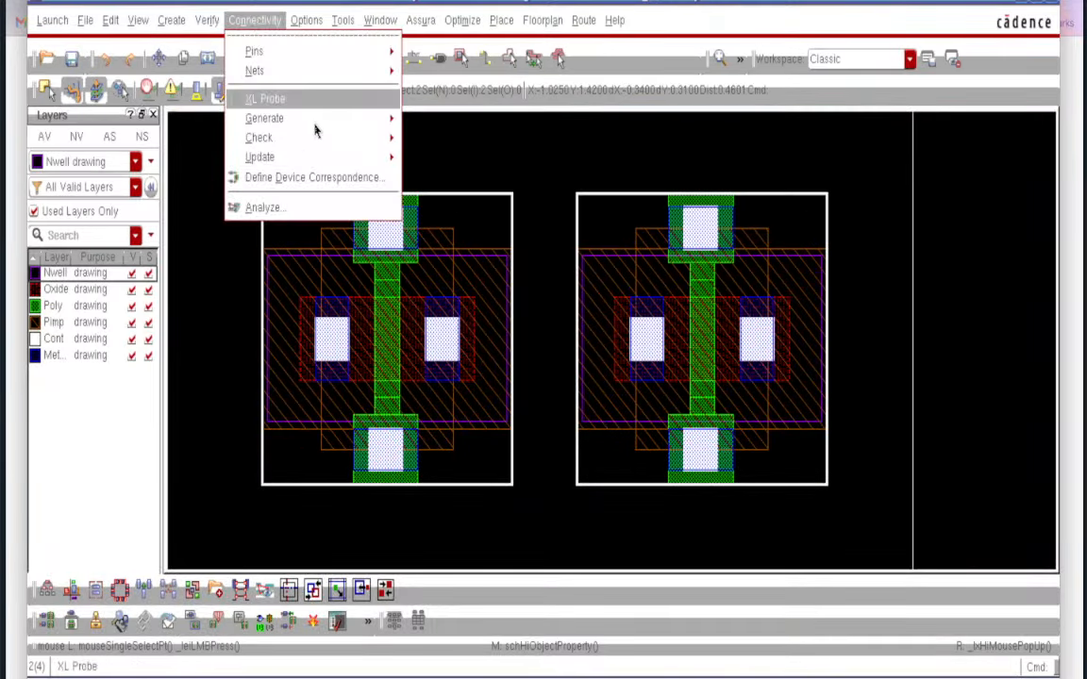
{"action": "mouse_move", "coordinate": [332, 158]}
{"action": "left_click", "coordinate": [462, 181]}
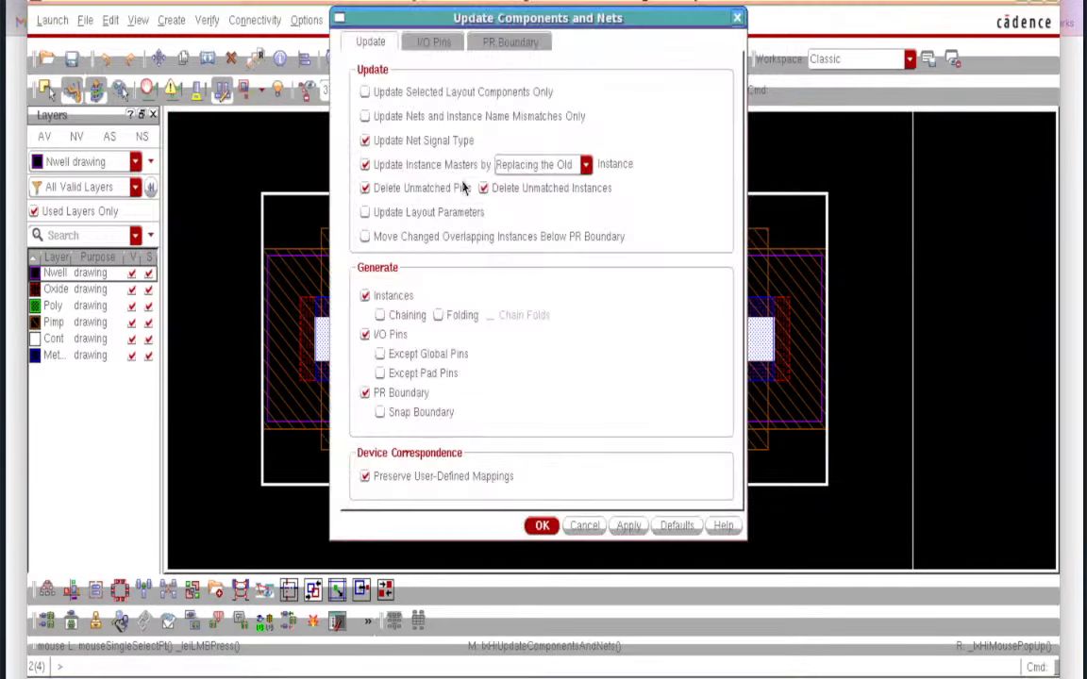
{"action": "left_click", "coordinate": [542, 526]}
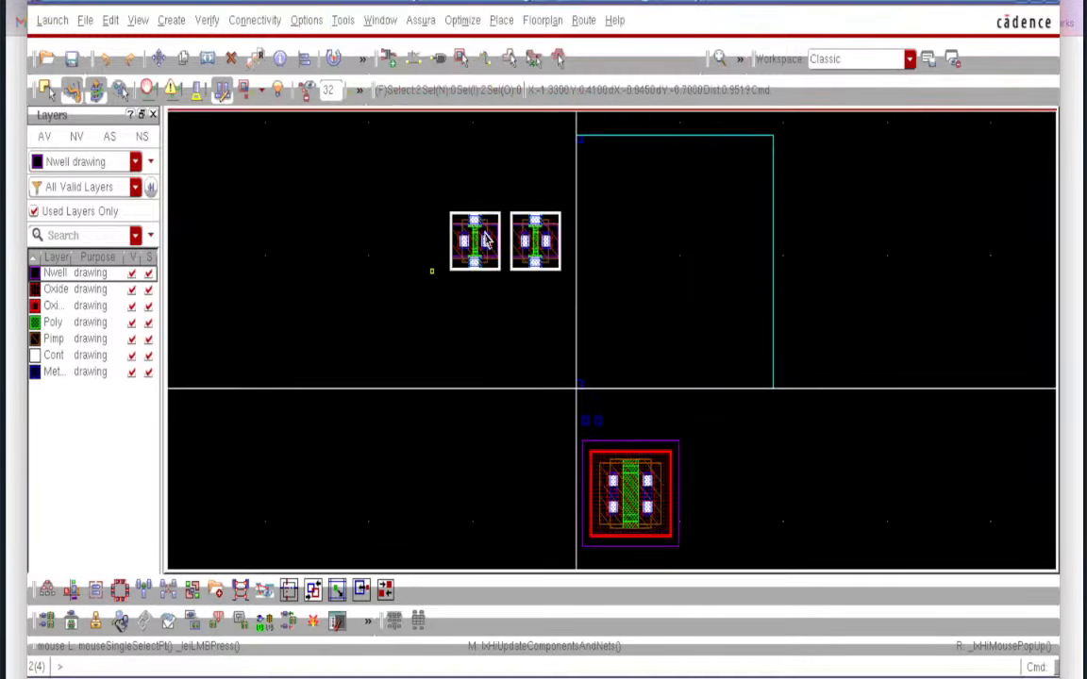
- Push schematic parameters into the layout instances and close the update log
{"action": "left_click", "coordinate": [255, 20]}
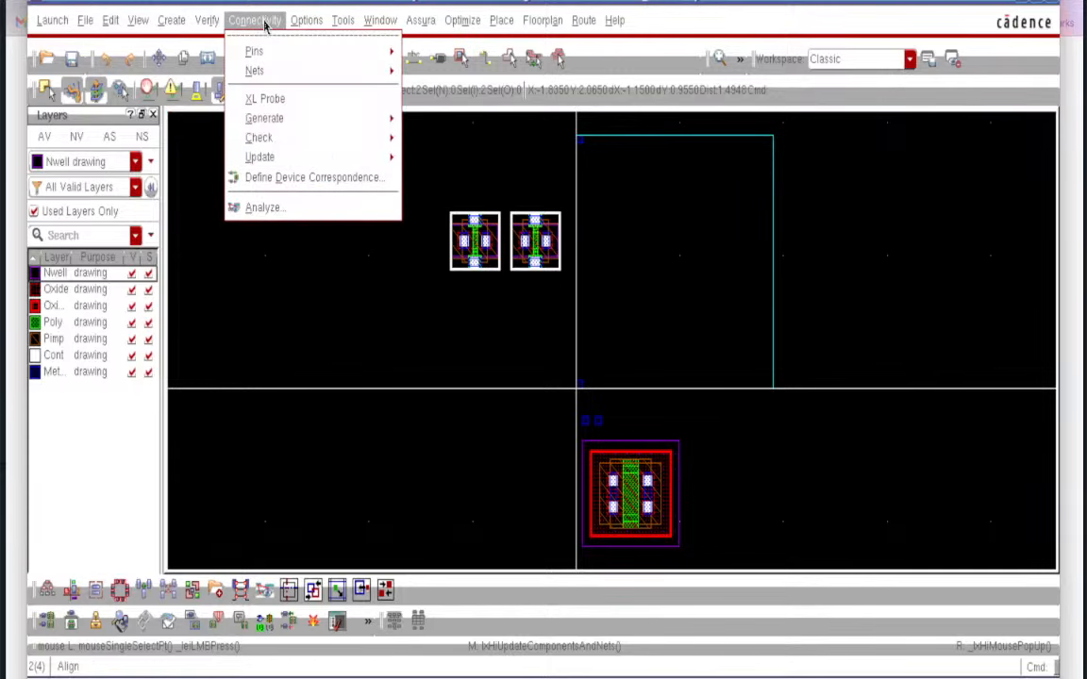
{"action": "mouse_move", "coordinate": [331, 161]}
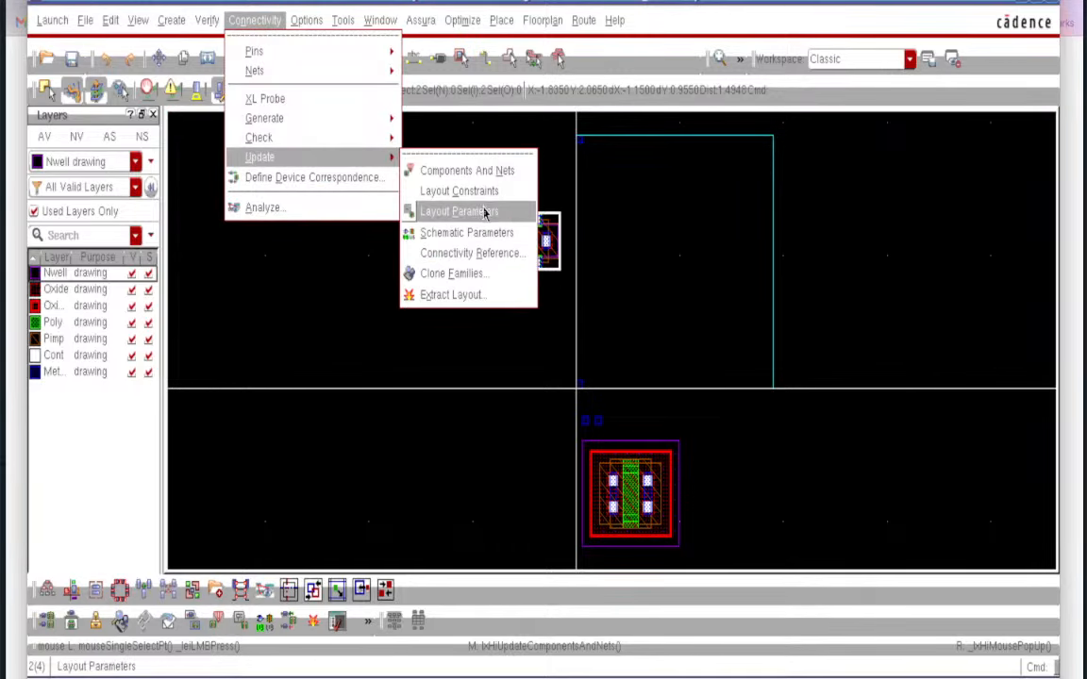
{"action": "left_click", "coordinate": [485, 211]}
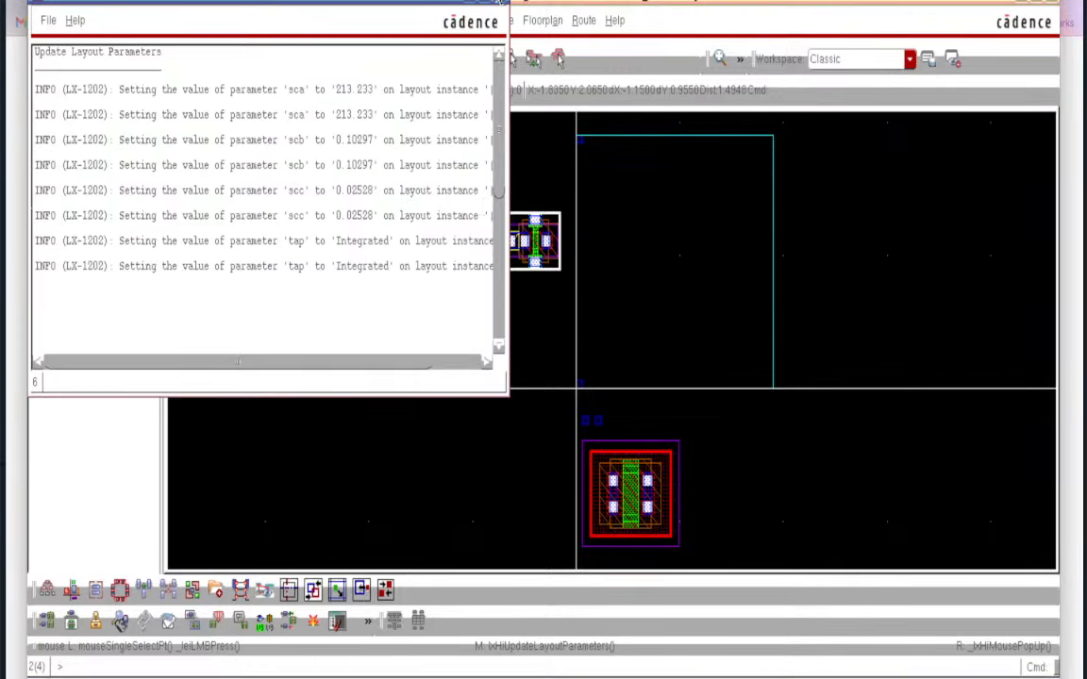
{"action": "left_click", "coordinate": [498, 2]}
- Inspect both PM0 cells' integrated body taps, then return to the schematic
{"action": "scroll", "coordinate": [500, 224], "scroll_direction": "up", "scroll_amount": 2, "text": "ctrl"}
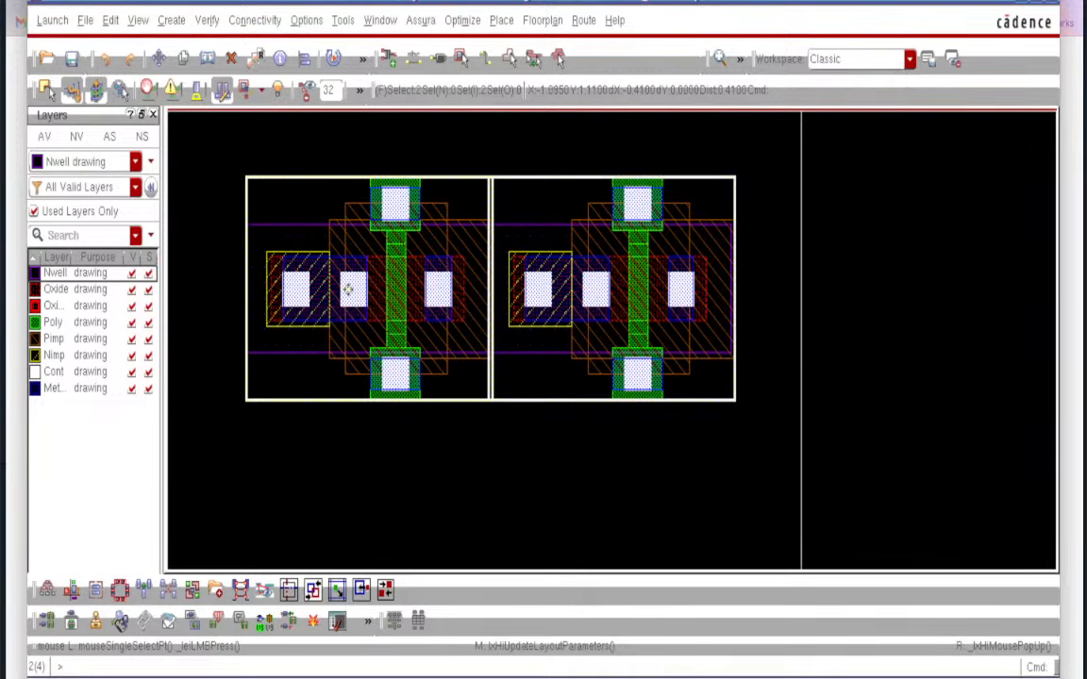
{"action": "left_click", "coordinate": [615, 338]}
{"action": "left_click", "coordinate": [318, 353]}
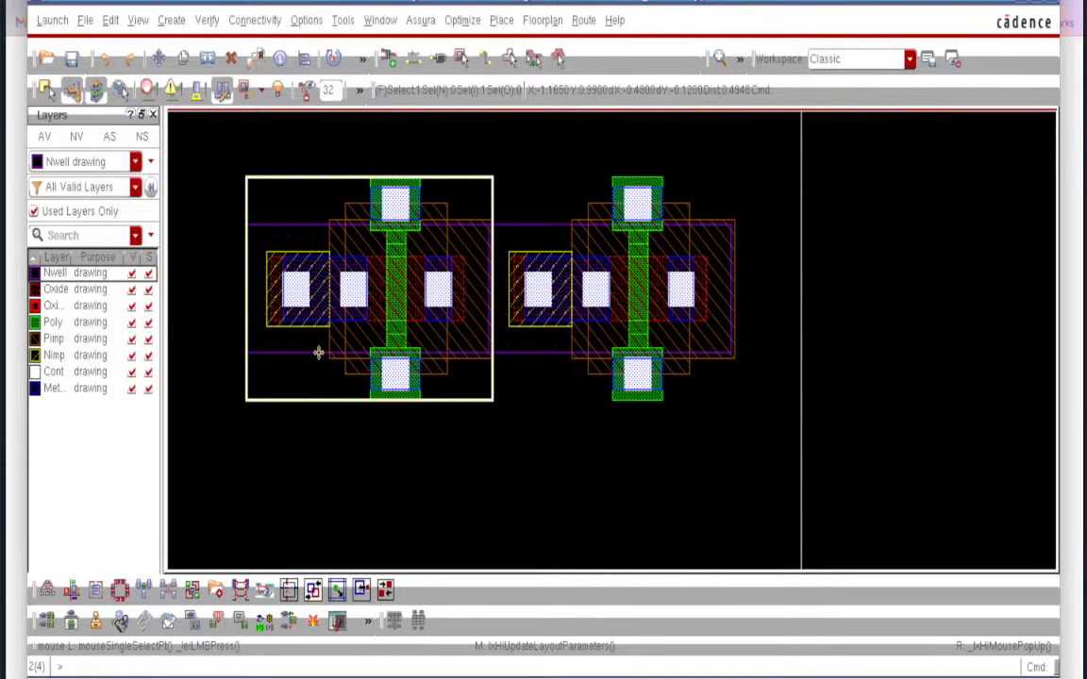
{"action": "left_click", "coordinate": [577, 485]}
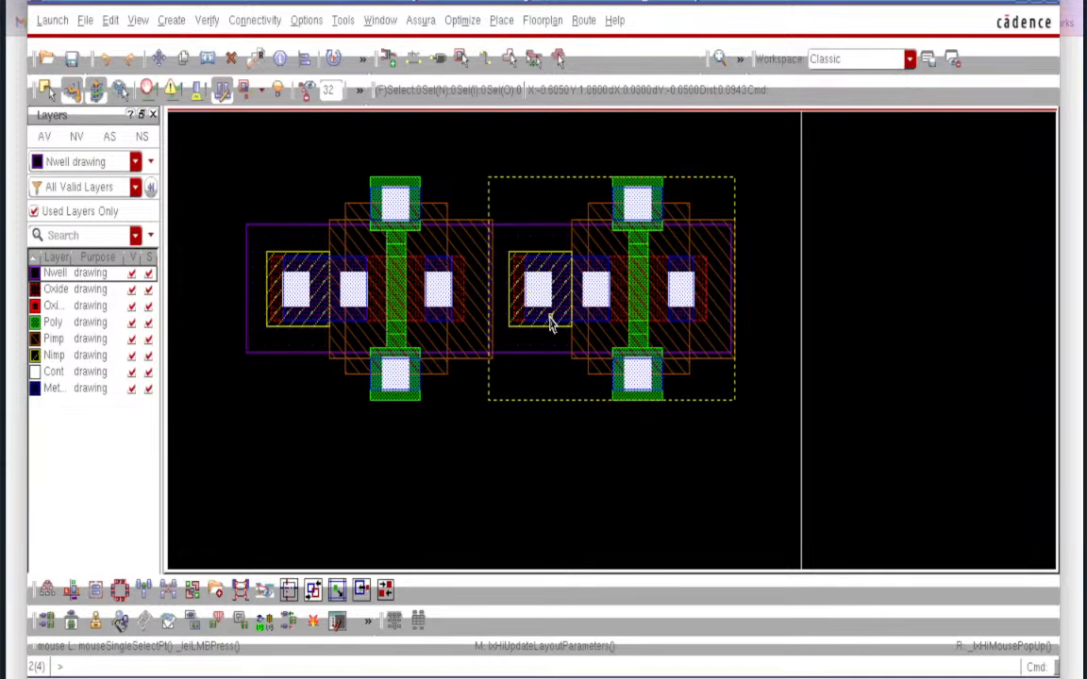
{"action": "scroll", "coordinate": [552, 324], "scroll_direction": "up", "scroll_amount": 3, "text": "ctrl"}
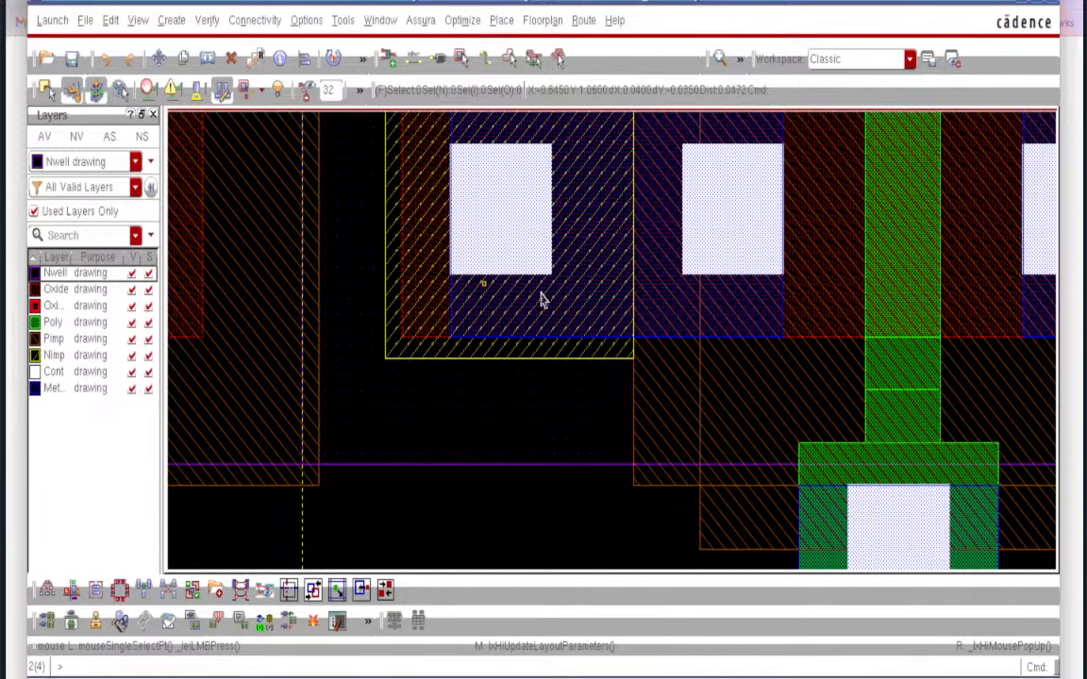
{"action": "scroll", "coordinate": [531, 261], "scroll_direction": "down", "scroll_amount": 2, "text": "ctrl"}
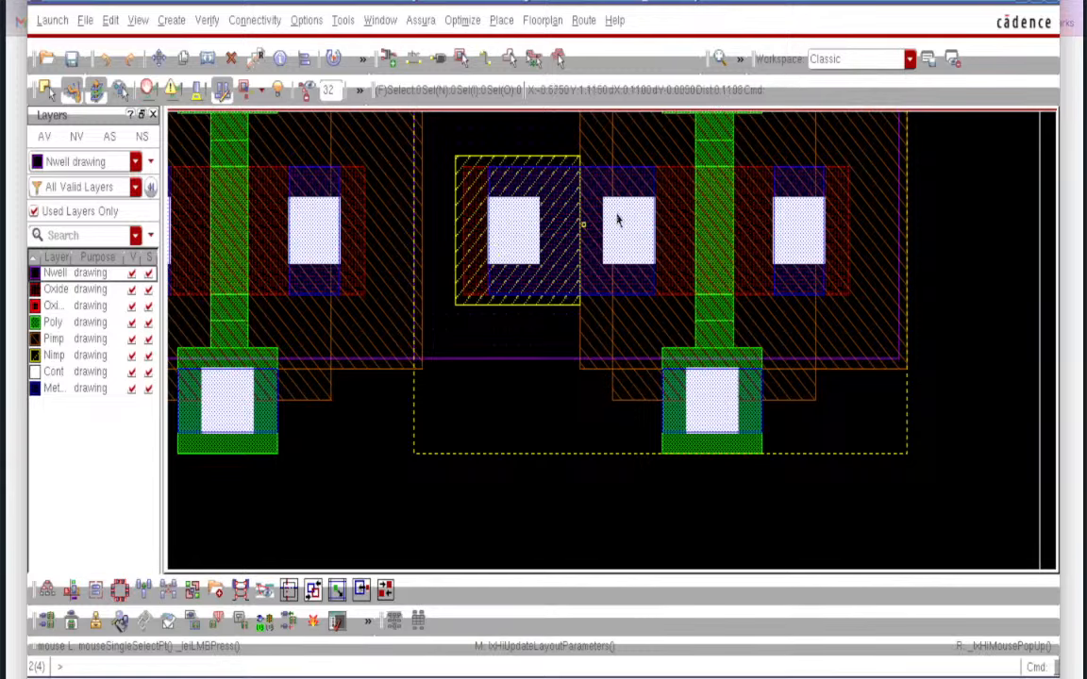
{"action": "scroll", "coordinate": [573, 231], "scroll_direction": "down", "scroll_amount": 2, "text": "ctrl"}
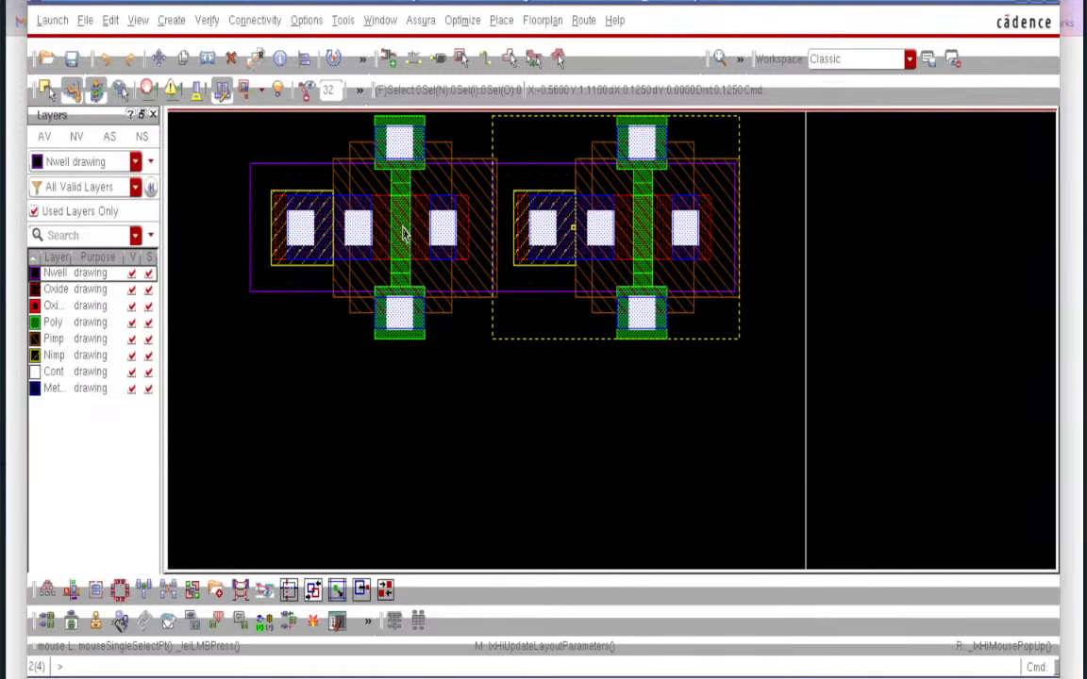
{"action": "scroll", "coordinate": [302, 231], "scroll_direction": "up", "scroll_amount": 2}
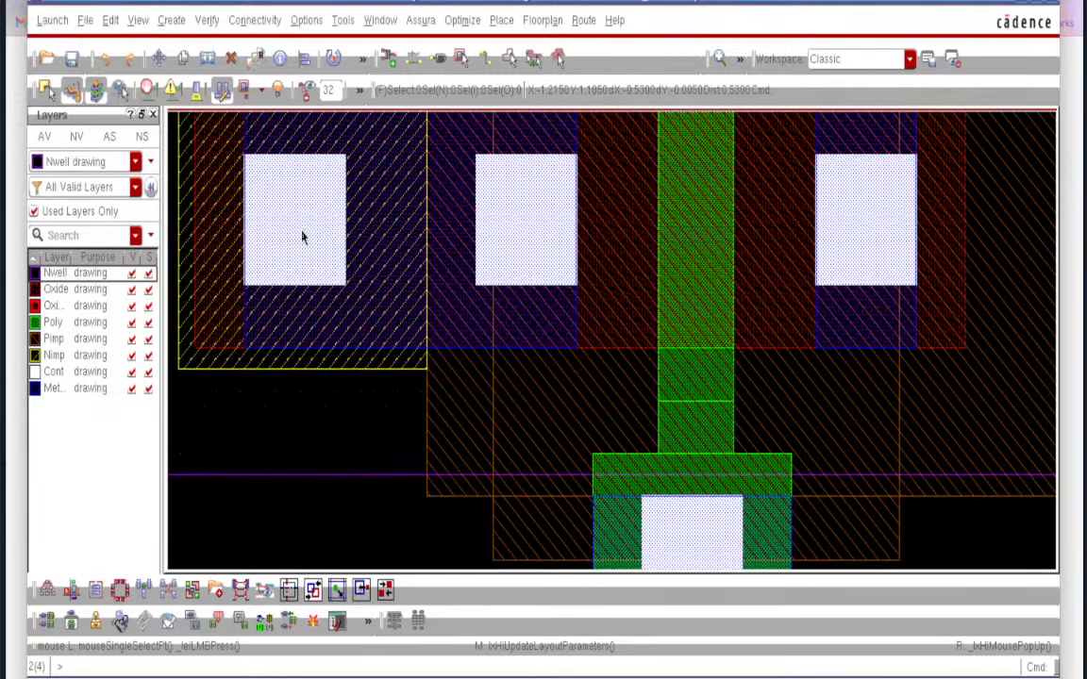
{"action": "scroll", "coordinate": [302, 238], "scroll_direction": "down", "scroll_amount": 2, "text": "ctrl"}
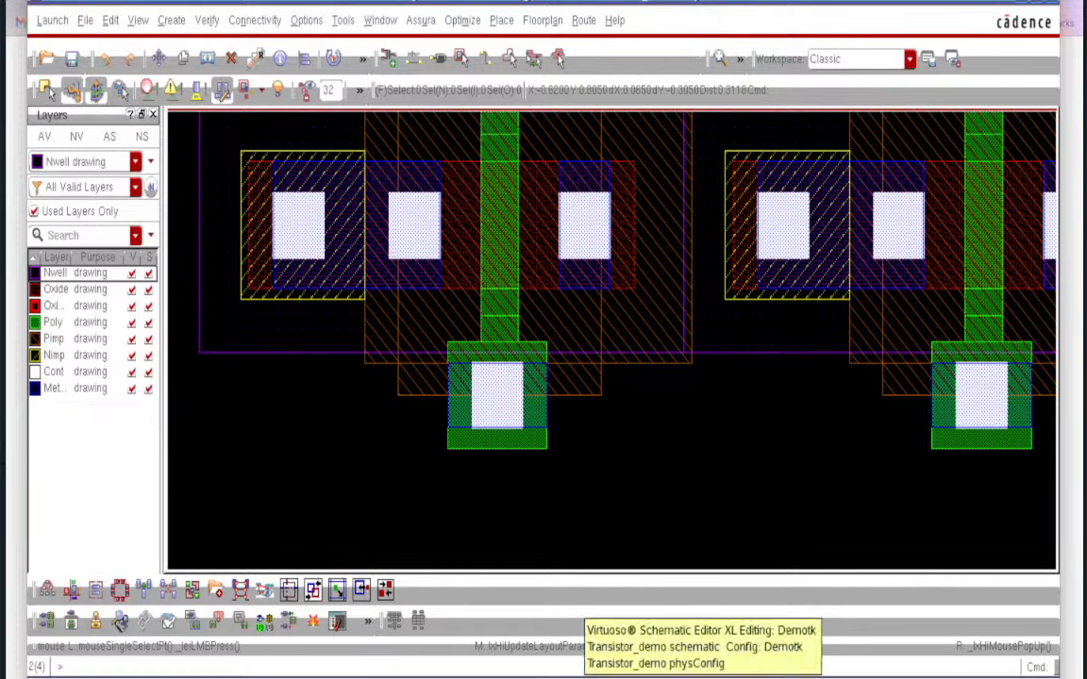
{"action": "left_click", "coordinate": [687, 672]}
- Change PM0's Bodytie Type to Detached, then check and save the schematic
{"action": "left_click", "coordinate": [385, 382]}
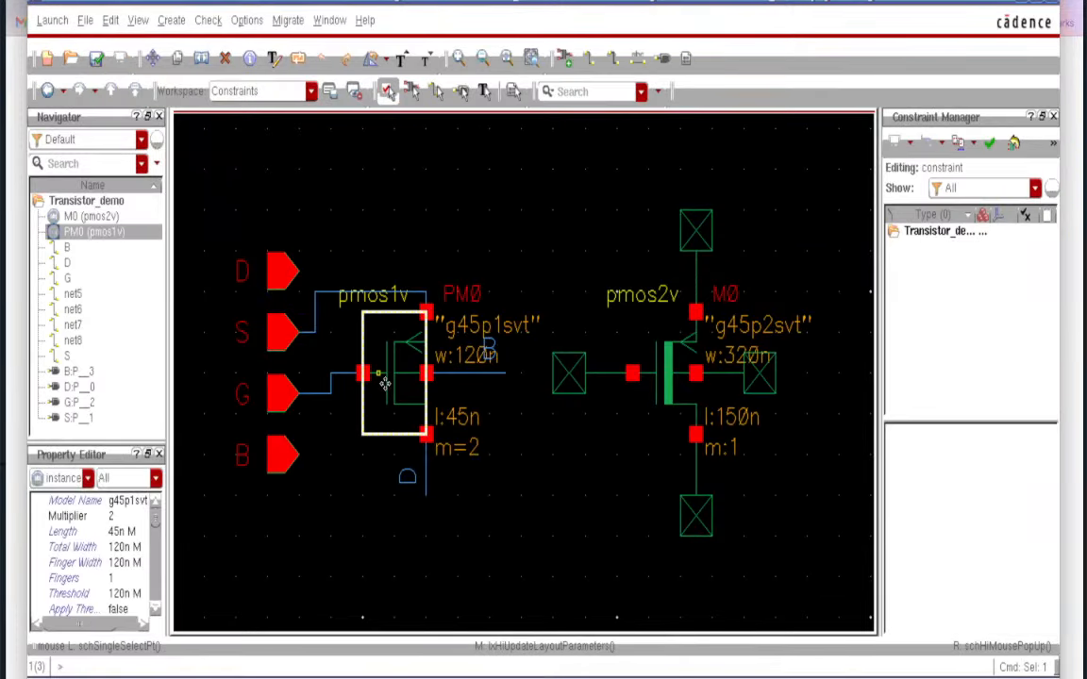
{"action": "key", "text": "q"}
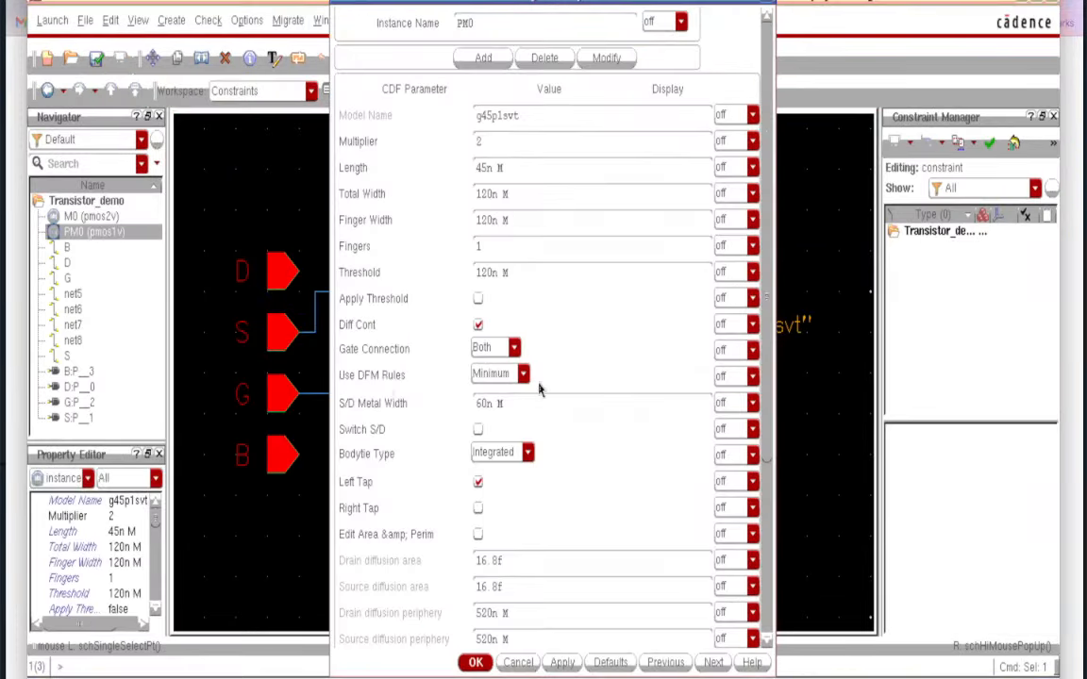
{"action": "left_click", "coordinate": [528, 454]}
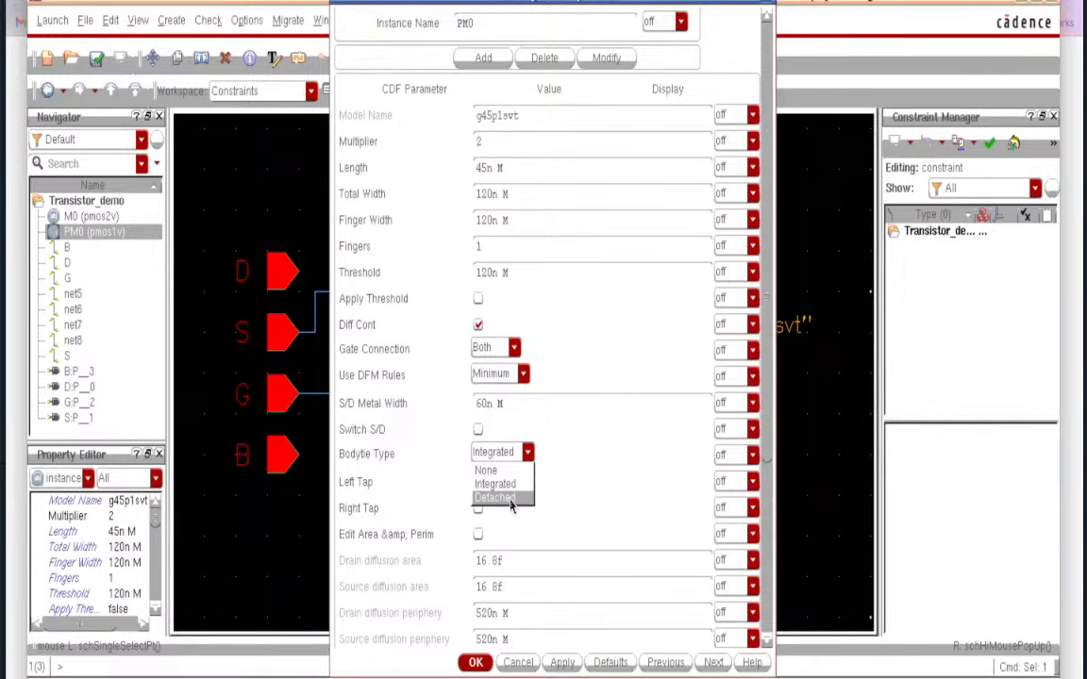
{"action": "left_click", "coordinate": [512, 497]}
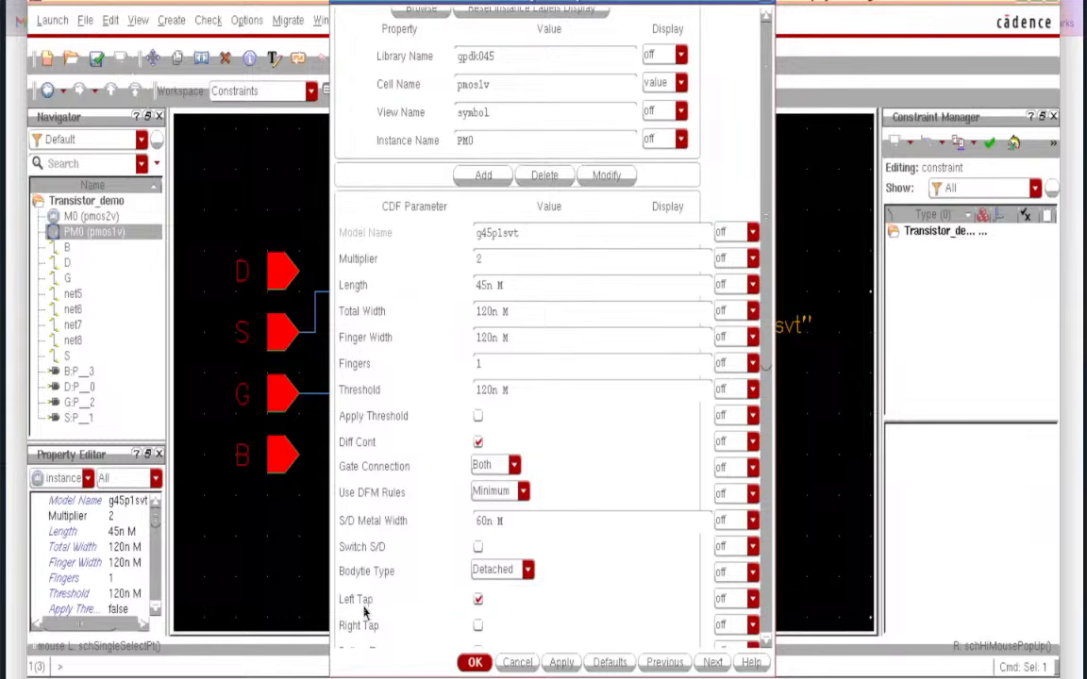
{"action": "left_click", "coordinate": [471, 664]}
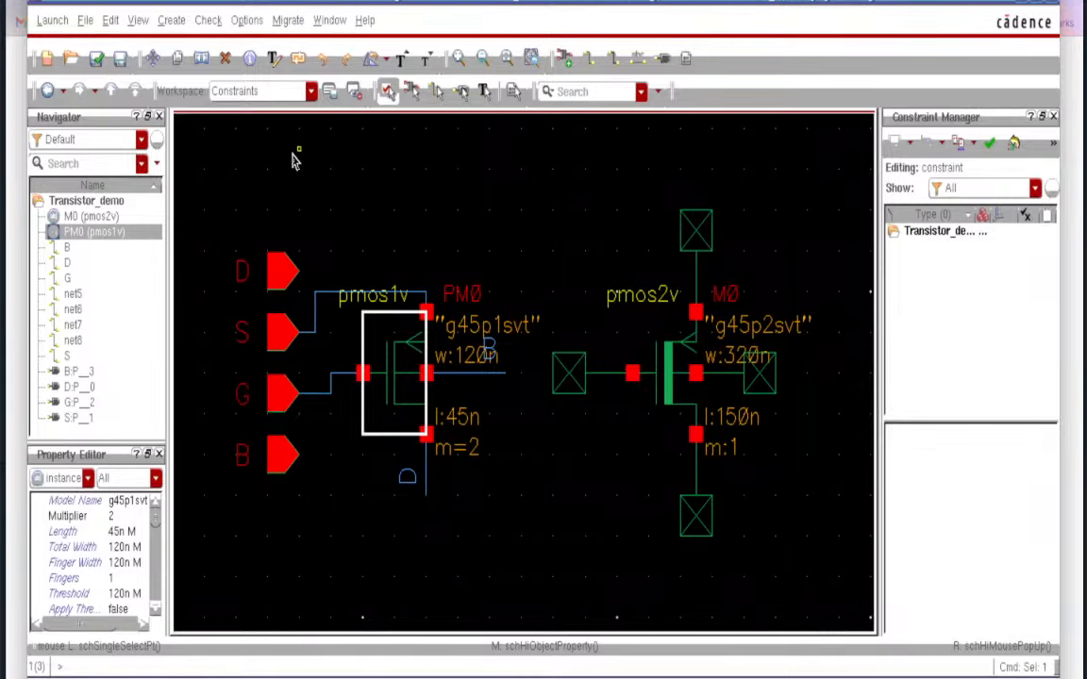
{"action": "left_click", "coordinate": [97, 58]}
- In the layout, update components and nets from the revised schematic
{"action": "key", "text": "alt+Tab"}
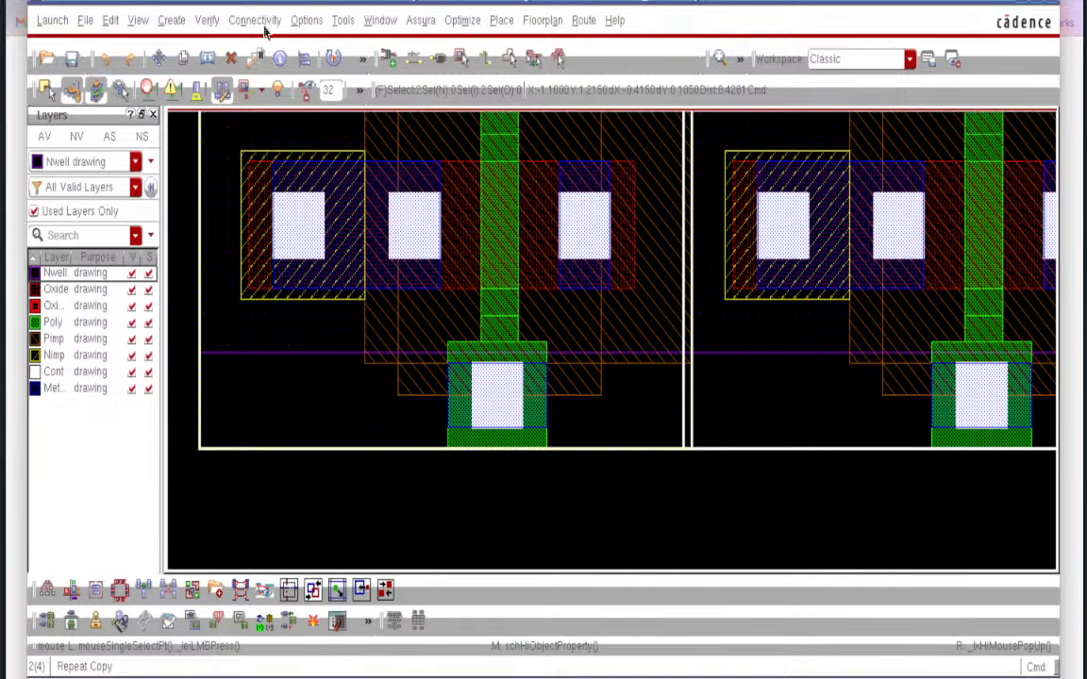
{"action": "left_click", "coordinate": [257, 21]}
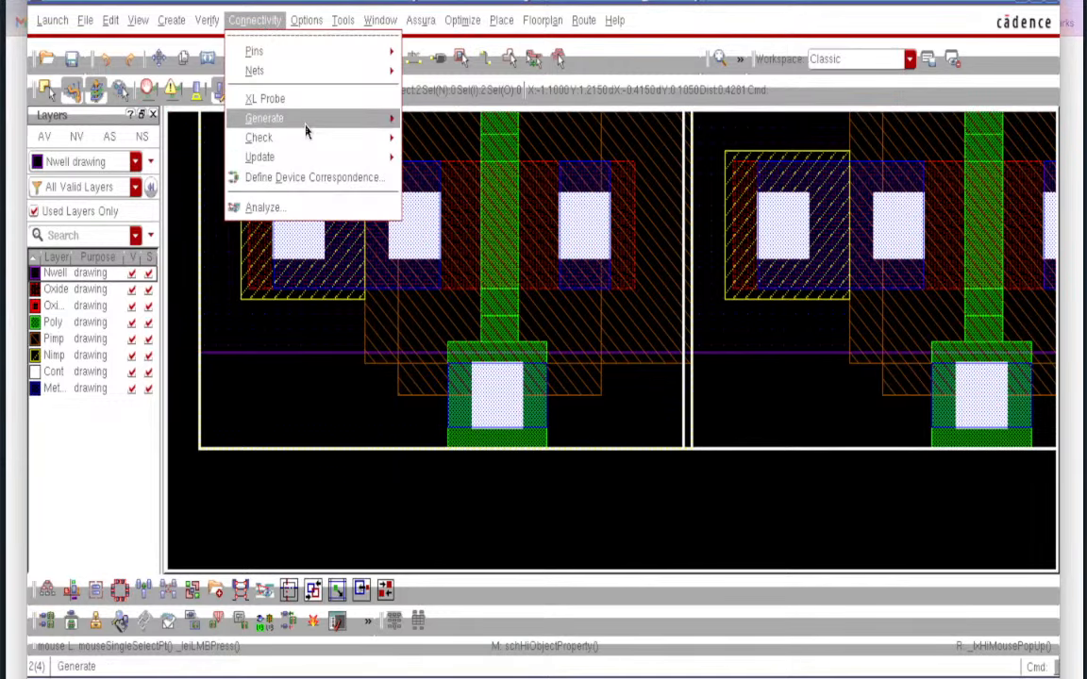
{"action": "mouse_move", "coordinate": [357, 156]}
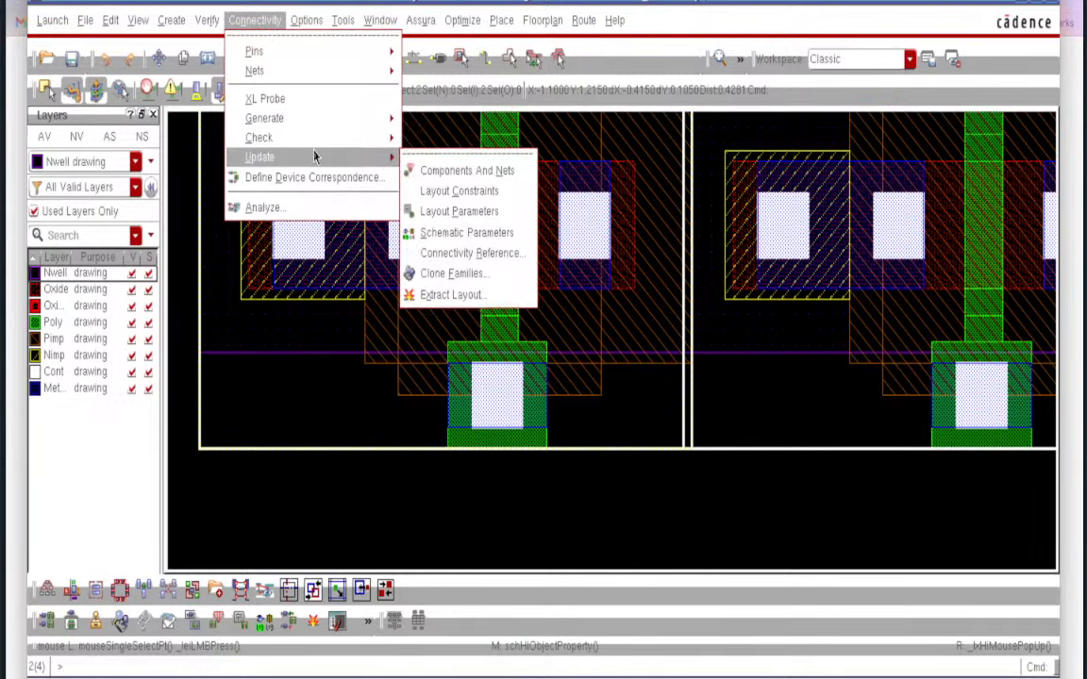
{"action": "left_click", "coordinate": [440, 171]}
{"action": "left_click", "coordinate": [542, 526]}
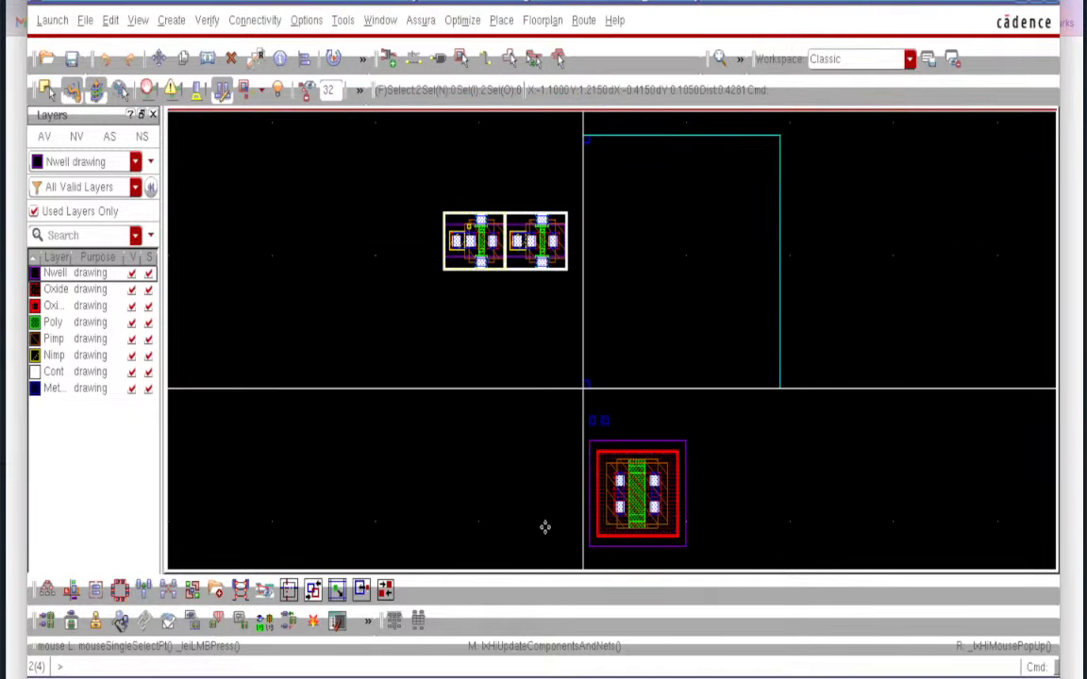
- Update layout parameters so PM0's tap becomes detached, and close the log
{"action": "left_click", "coordinate": [244, 21]}
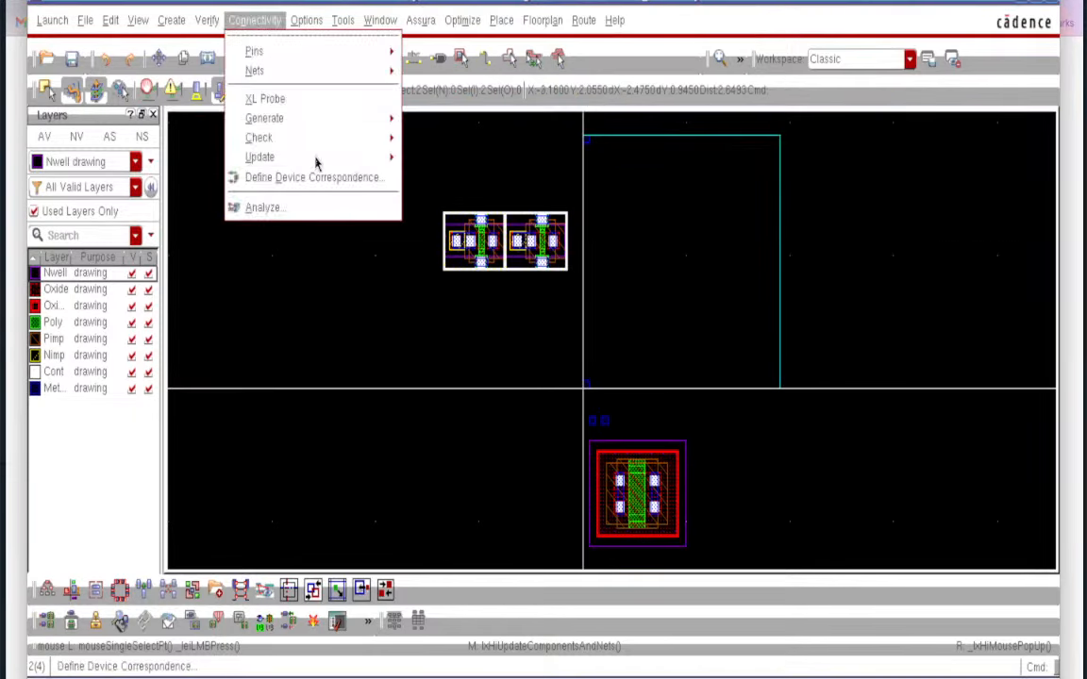
{"action": "mouse_move", "coordinate": [313, 159]}
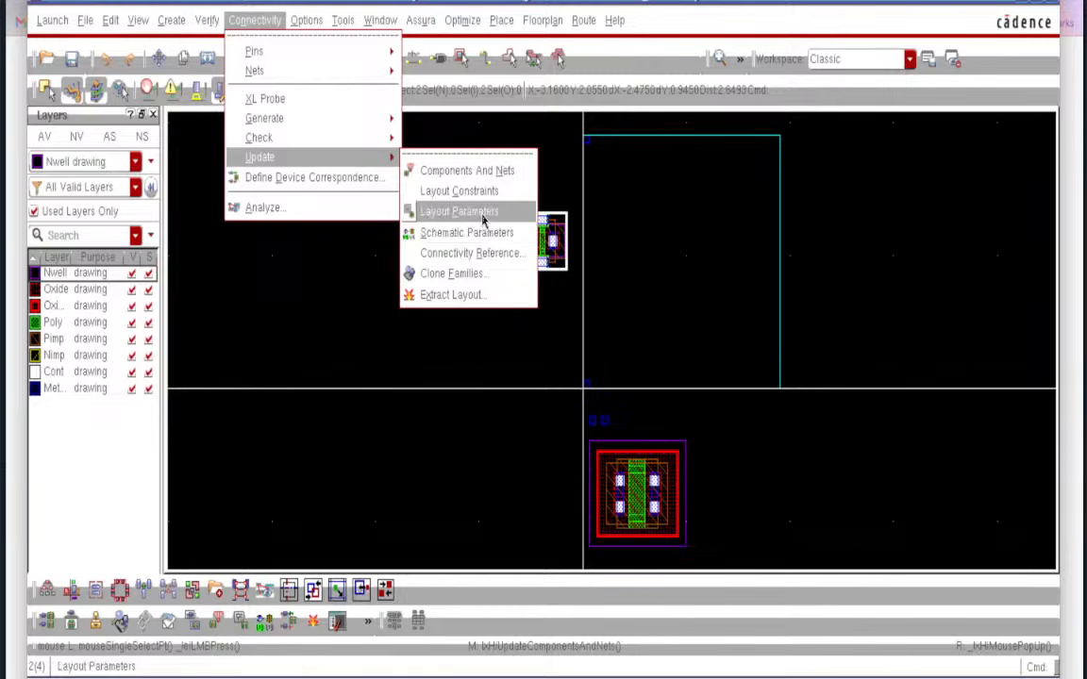
{"action": "left_click", "coordinate": [439, 211]}
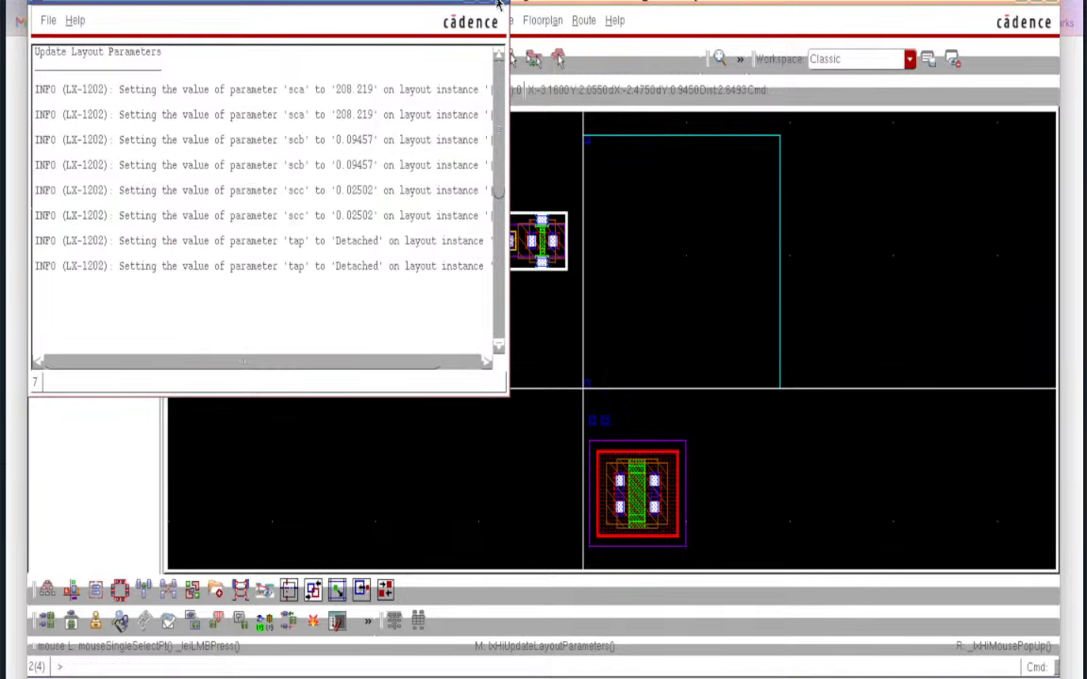
{"action": "left_click", "coordinate": [498, 5]}
{"action": "scroll", "coordinate": [468, 230], "scroll_direction": "up", "scroll_amount": 1, "text": "ctrl"}
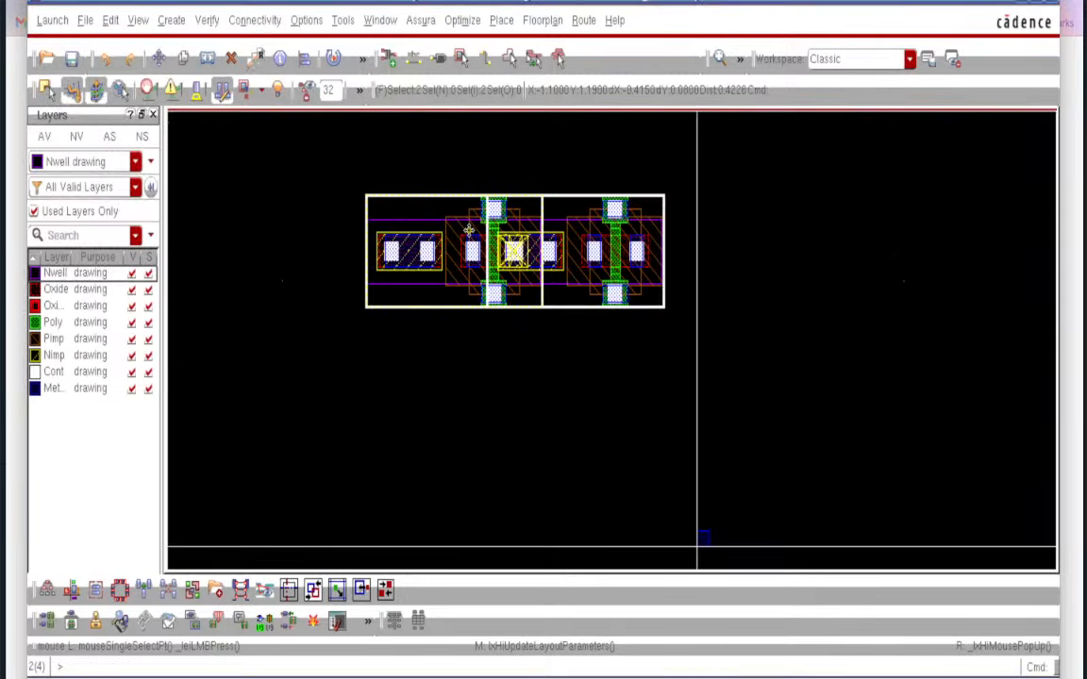
- Move the right PM0 instance down below the other transistor
{"action": "left_click", "coordinate": [554, 350]}
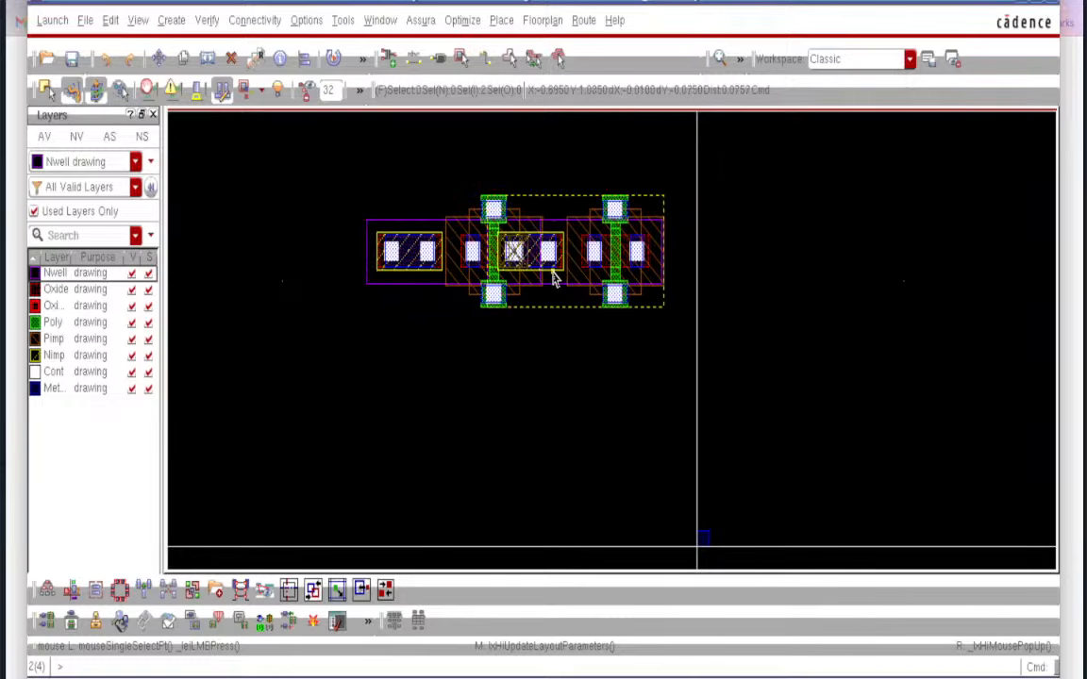
{"action": "left_click", "coordinate": [553, 274]}
{"action": "key", "text": "m"}
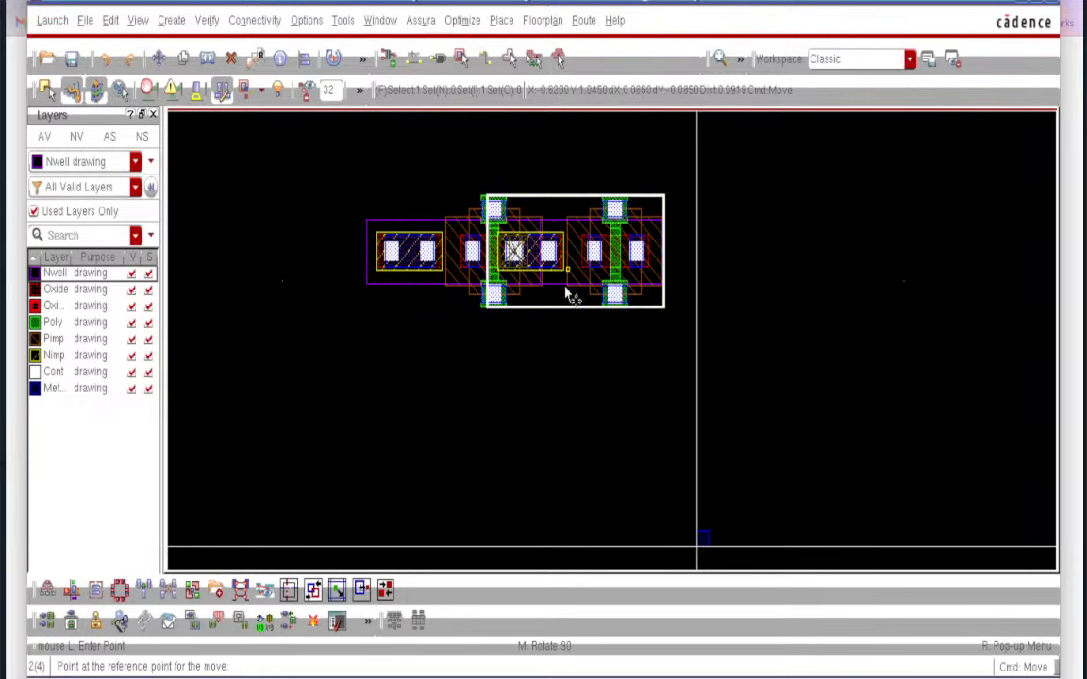
{"action": "left_click", "coordinate": [580, 262]}
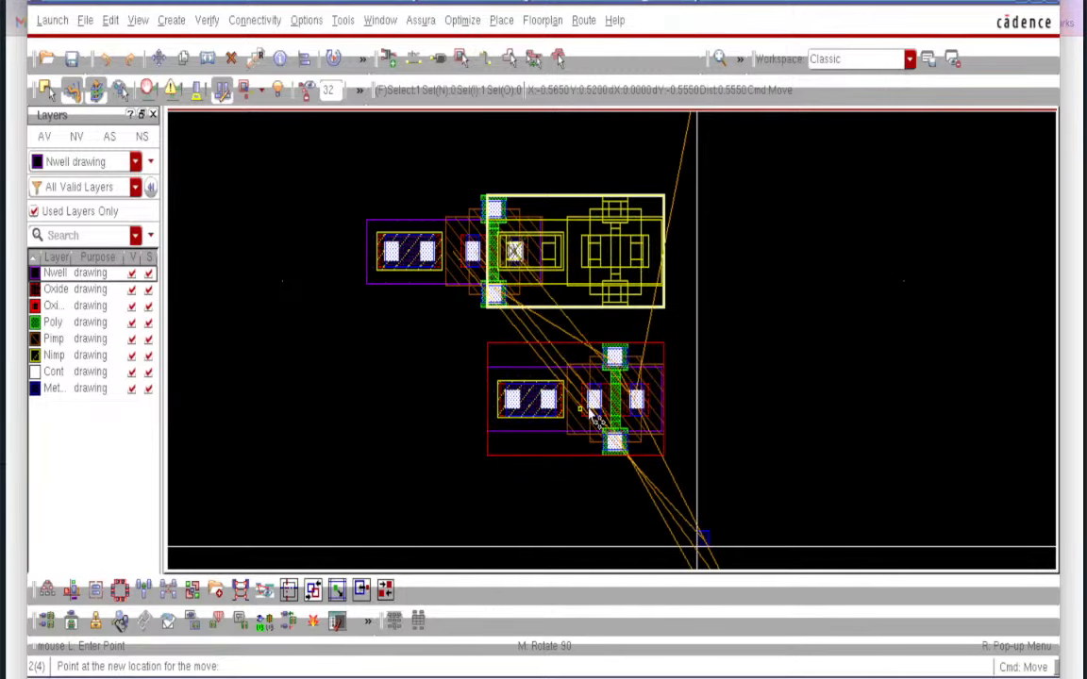
{"action": "left_click", "coordinate": [485, 422]}
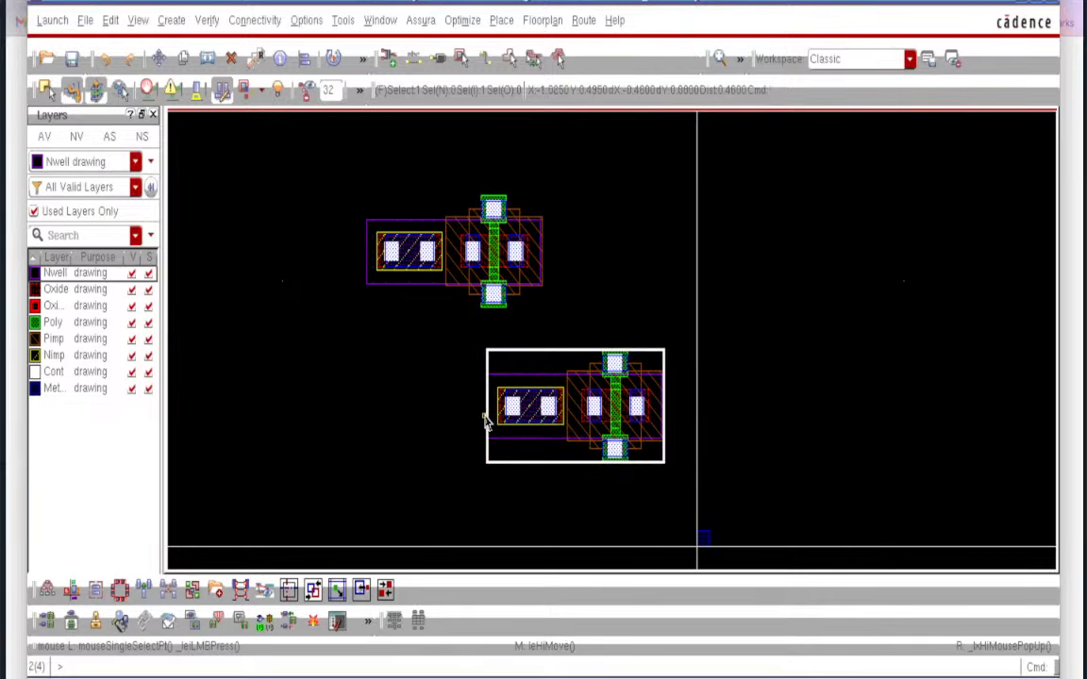
{"action": "left_click", "coordinate": [625, 253]}
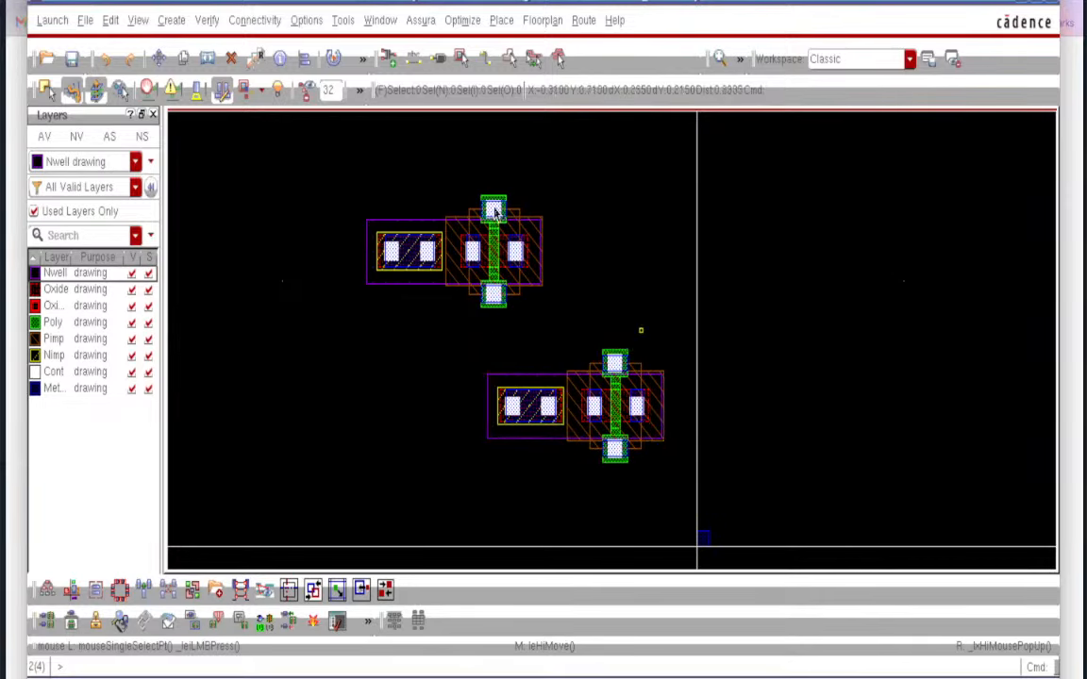
- Zoom in to examine the upper transistor's detached body tap
{"action": "scroll", "coordinate": [404, 283], "scroll_direction": "up", "scroll_amount": 2, "text": "ctrl"}
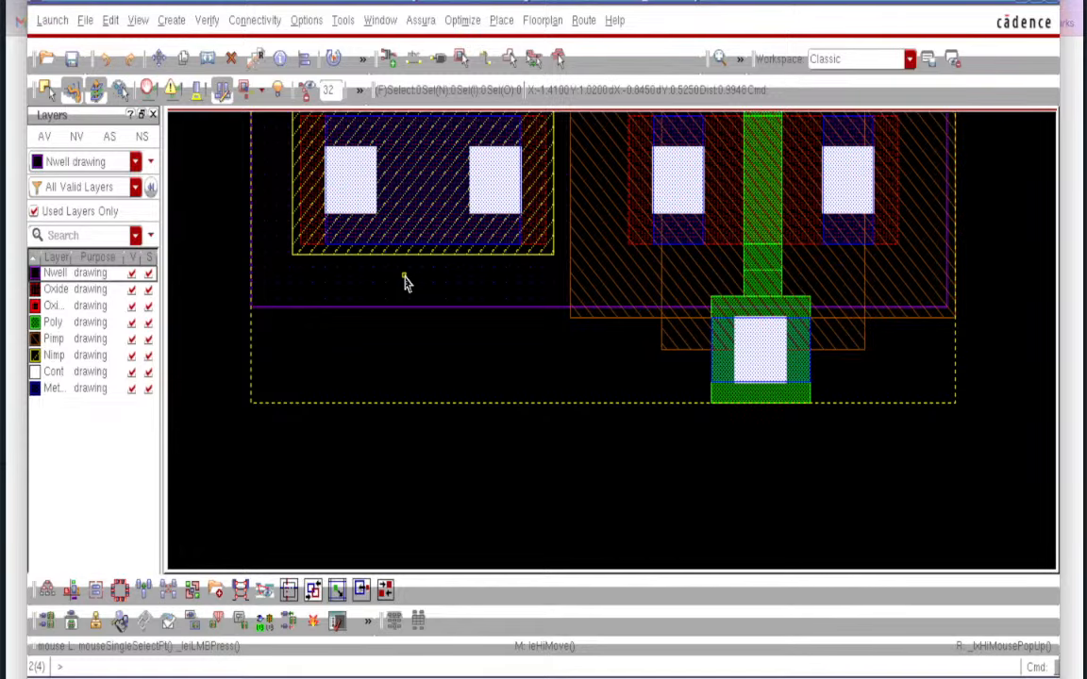
{"action": "scroll", "coordinate": [404, 283], "scroll_direction": "up", "scroll_amount": 1}
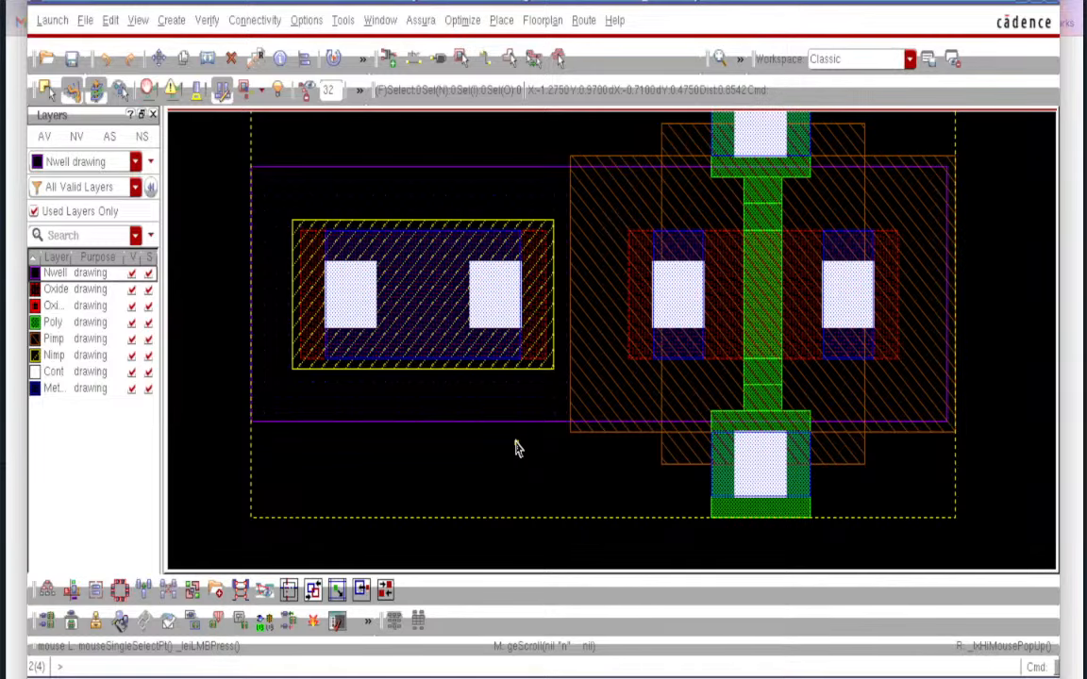
{"action": "scroll", "coordinate": [517, 448], "scroll_direction": "down", "scroll_amount": 2, "text": "ctrl"}
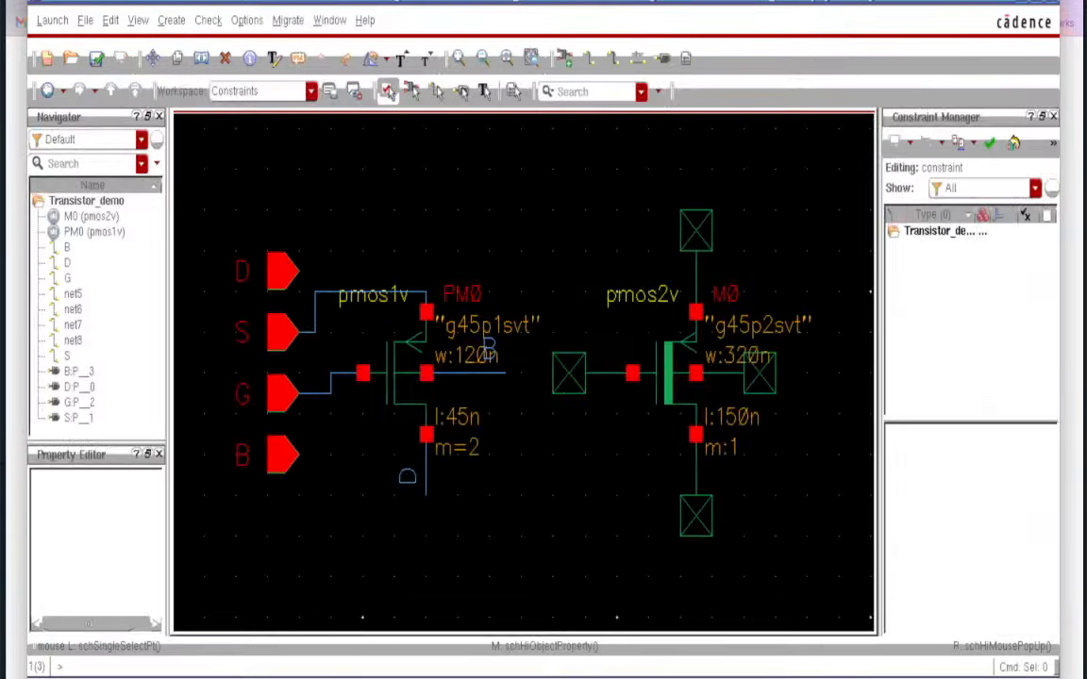
- Change PM0's Bodytie Type from Detached to None and apply it
{"action": "left_click", "coordinate": [397, 377]}
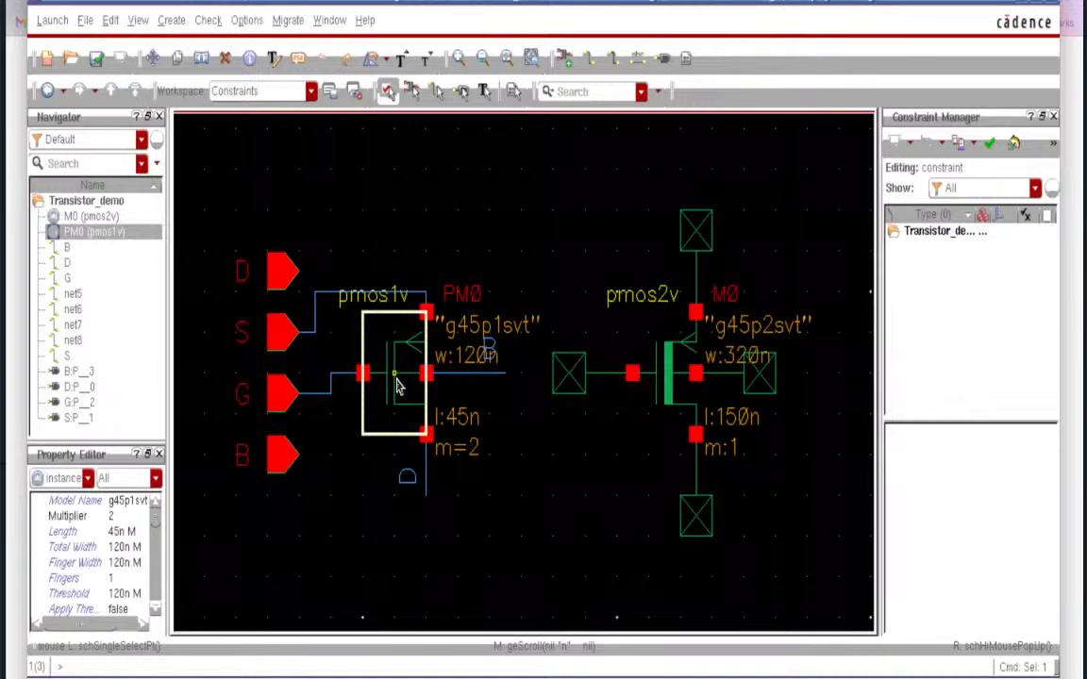
{"action": "key", "text": "q"}
{"action": "left_click", "coordinate": [528, 572]}
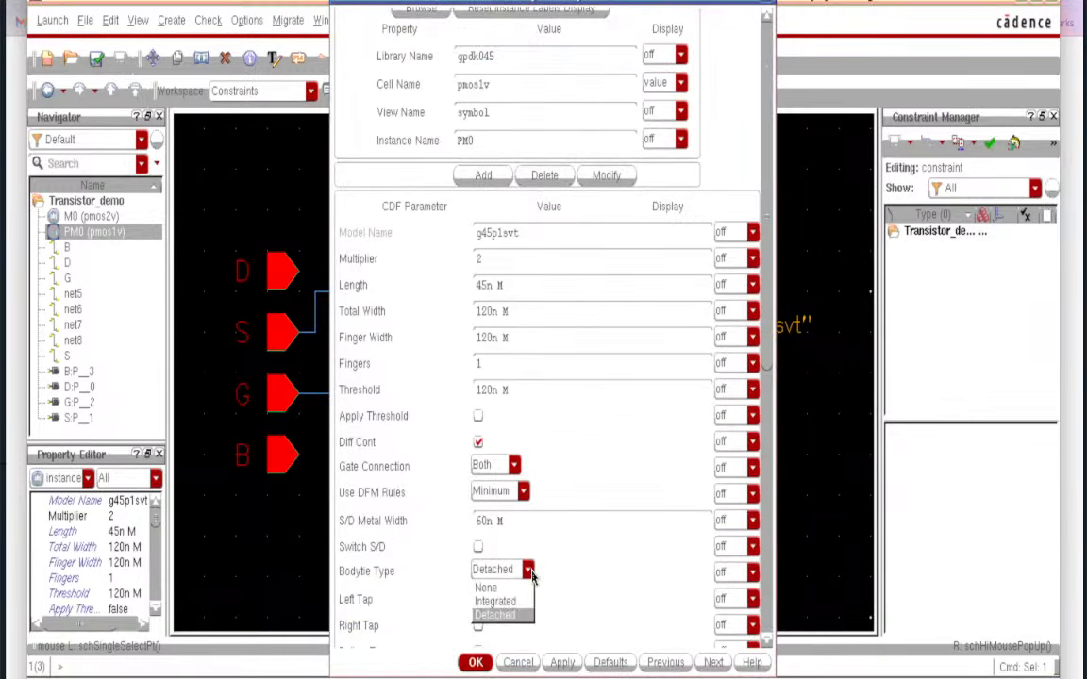
{"action": "left_click", "coordinate": [486, 587]}
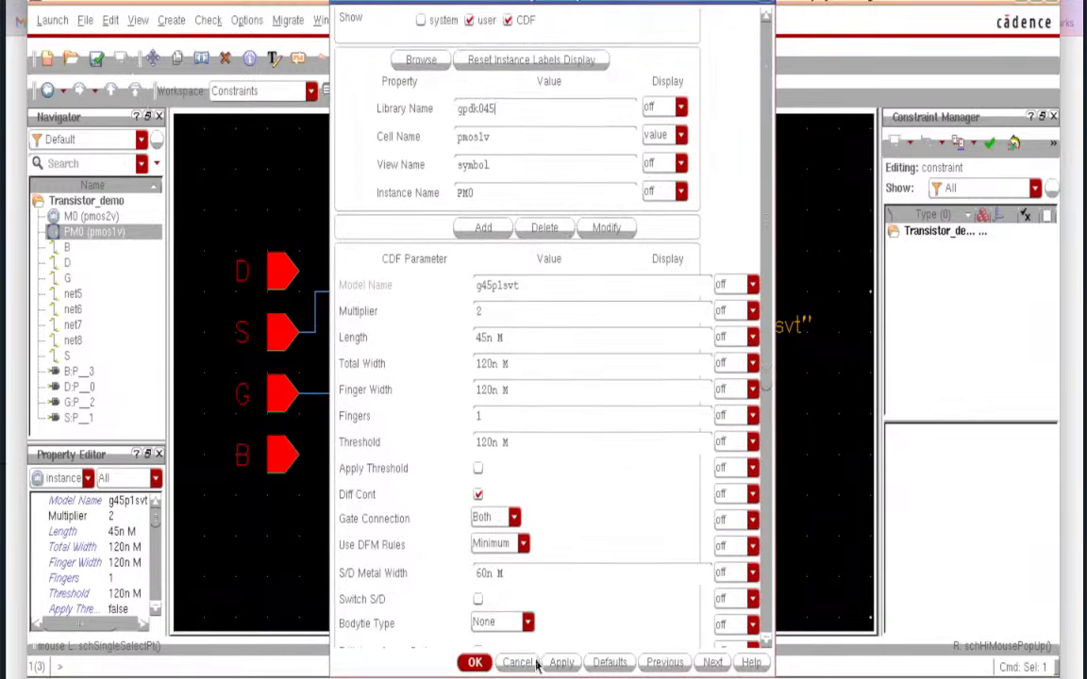
{"action": "left_click", "coordinate": [562, 664]}
- Close PM0's properties, review the updated layout, and return to the Transistor_demo schematic
{"action": "left_click", "coordinate": [464, 665]}
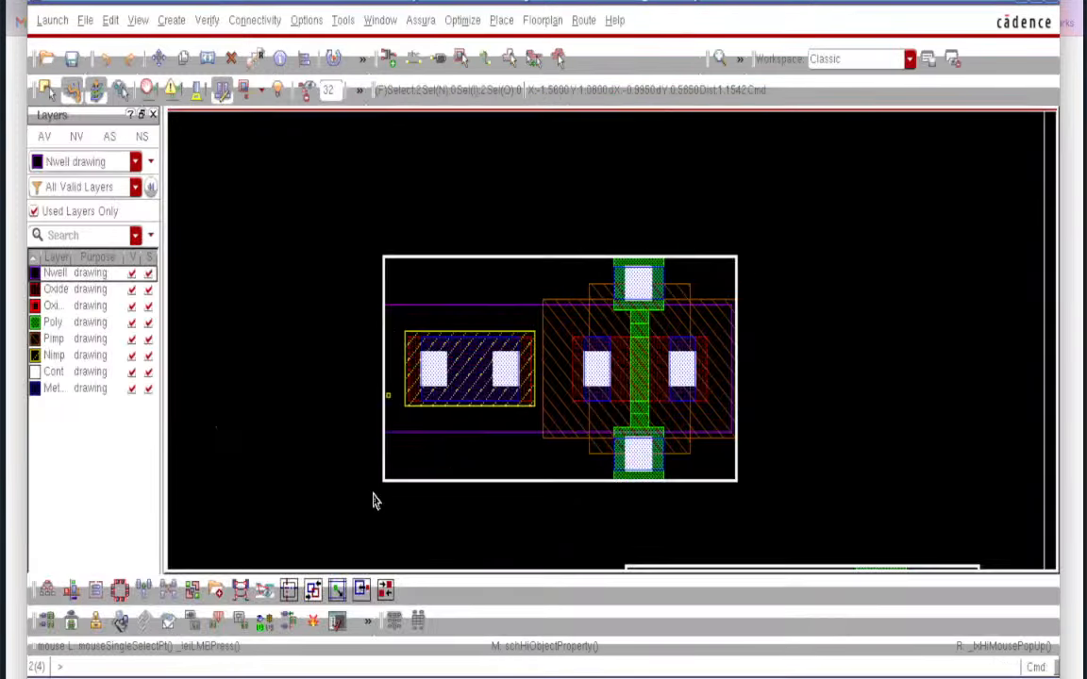
{"action": "left_click", "coordinate": [327, 383]}
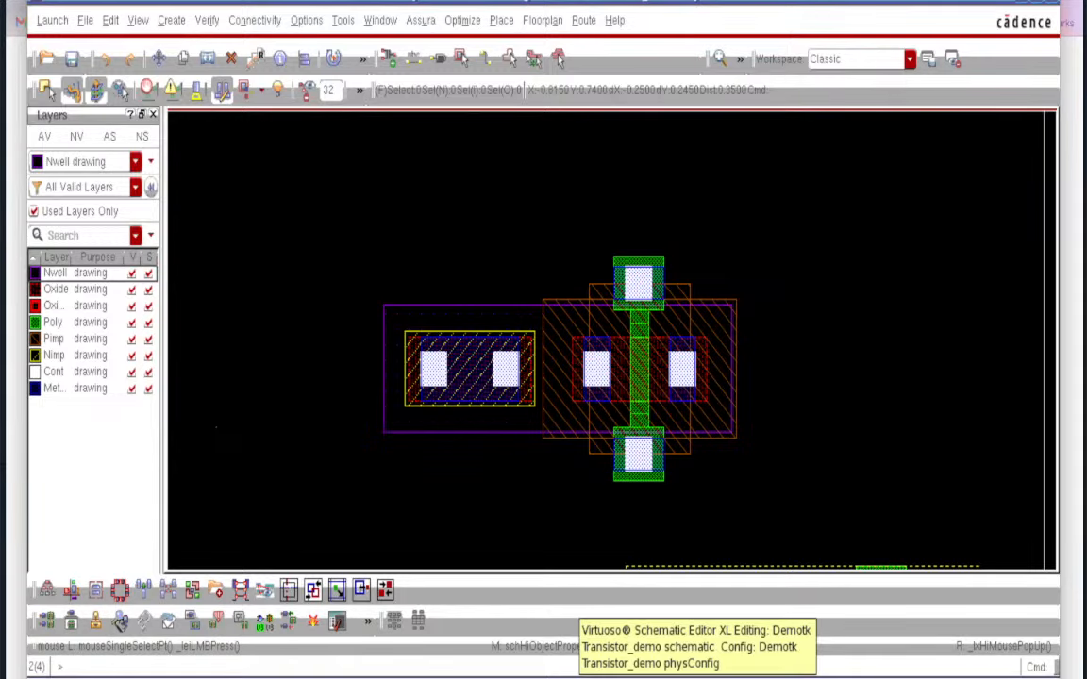
{"action": "left_click", "coordinate": [603, 678]}
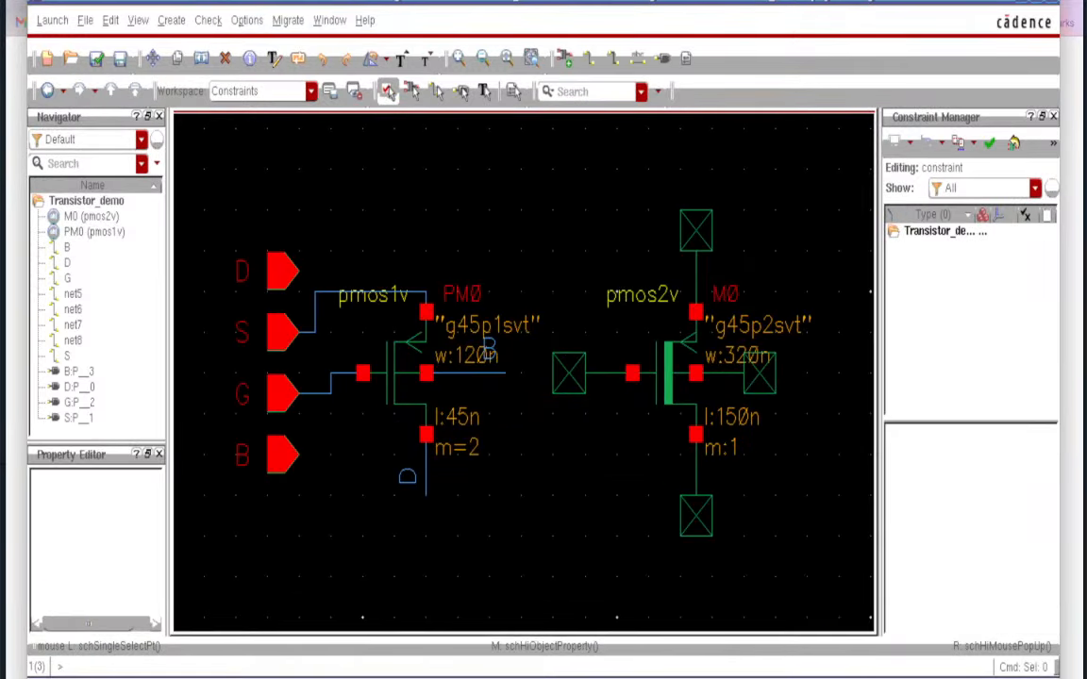
{"action": "left_click", "coordinate": [665, 378]}
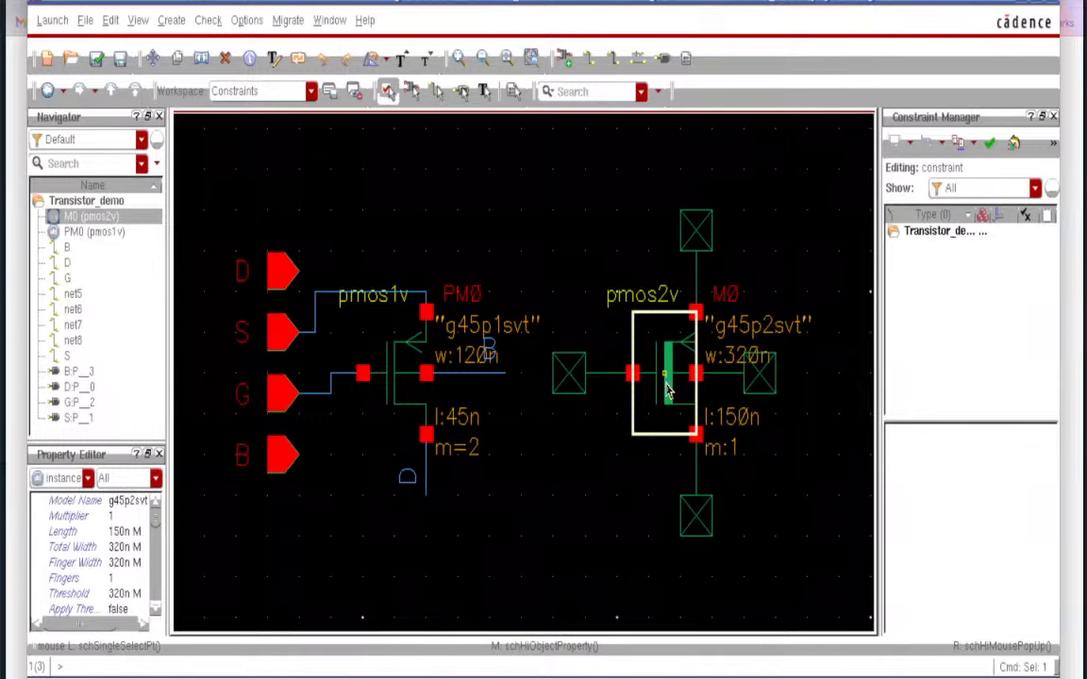
{"action": "key", "text": "q"}
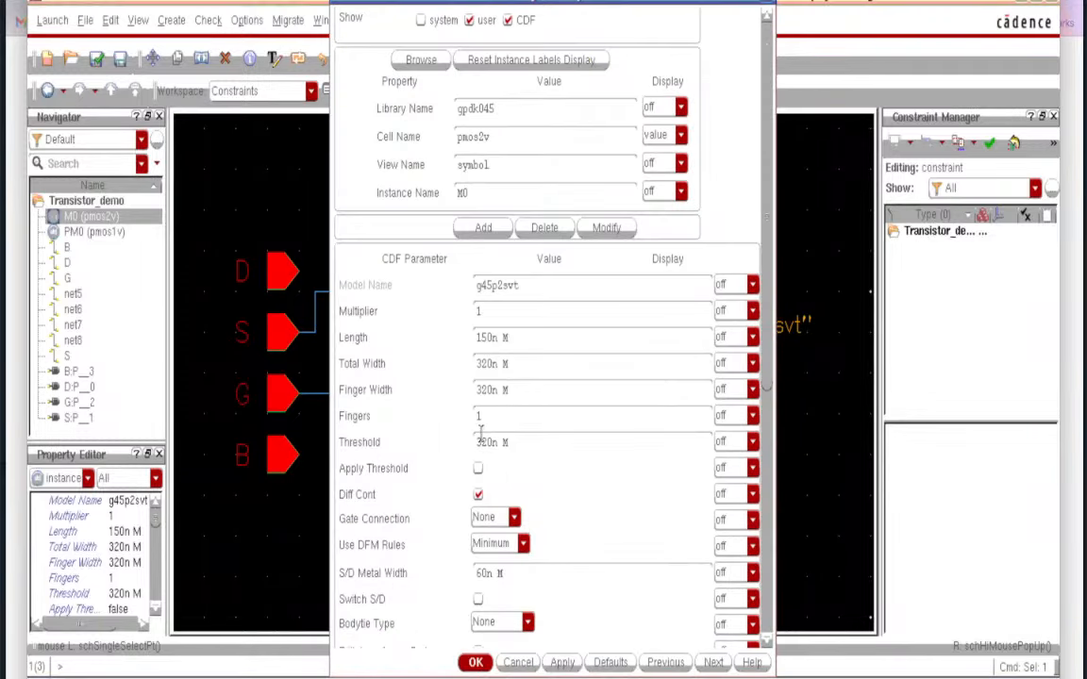
{"action": "left_click", "coordinate": [513, 517]}
{"action": "left_click", "coordinate": [594, 507]}
{"action": "left_click", "coordinate": [525, 622]}
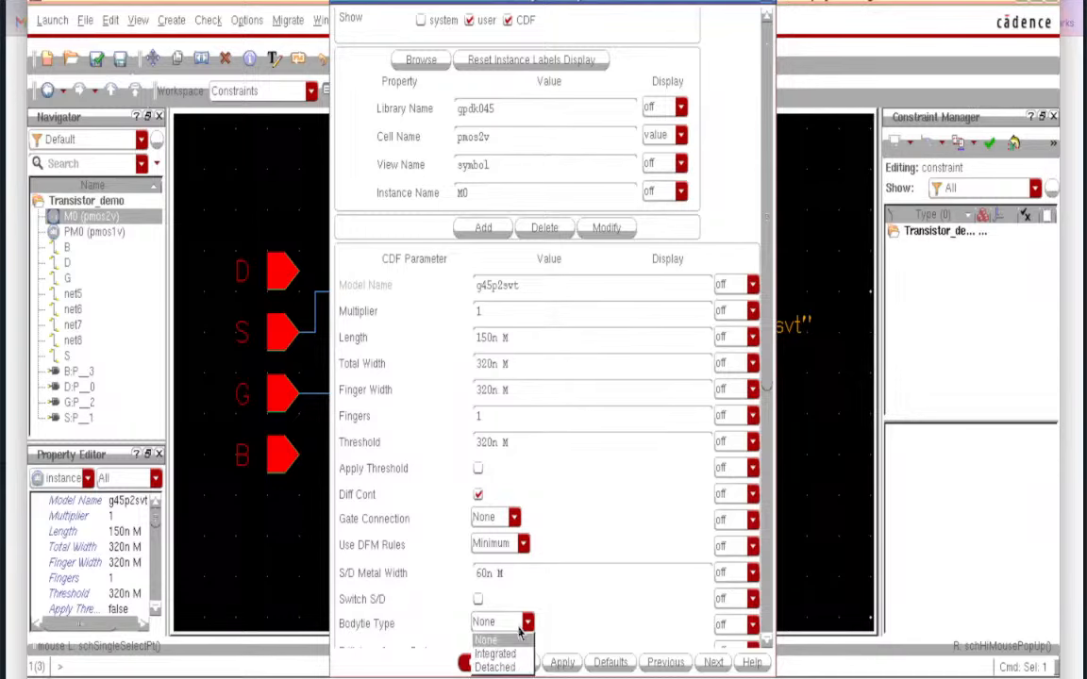
{"action": "left_click", "coordinate": [596, 590]}
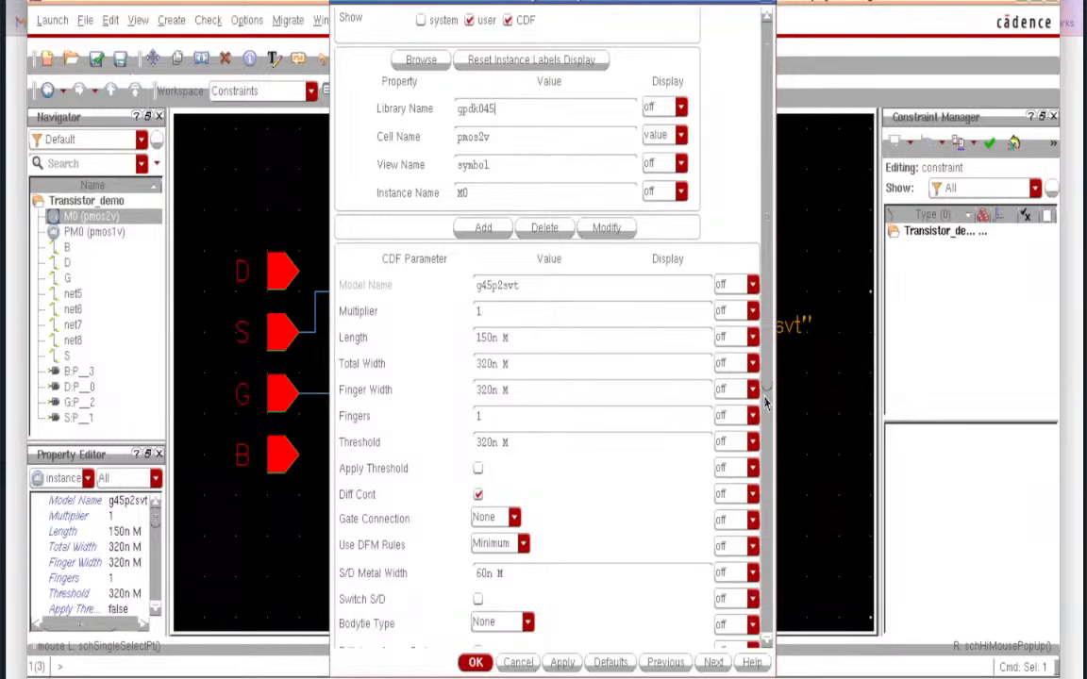
{"action": "scroll", "coordinate": [766, 401], "scroll_direction": "down", "scroll_amount": 5}
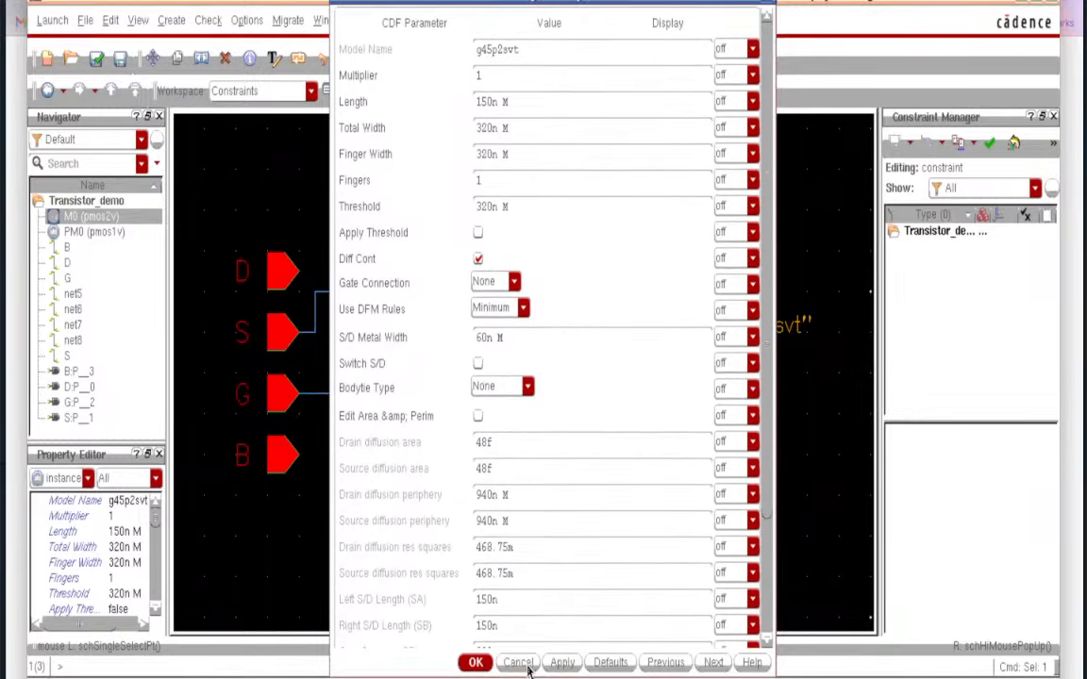
{"action": "left_click", "coordinate": [520, 663]}
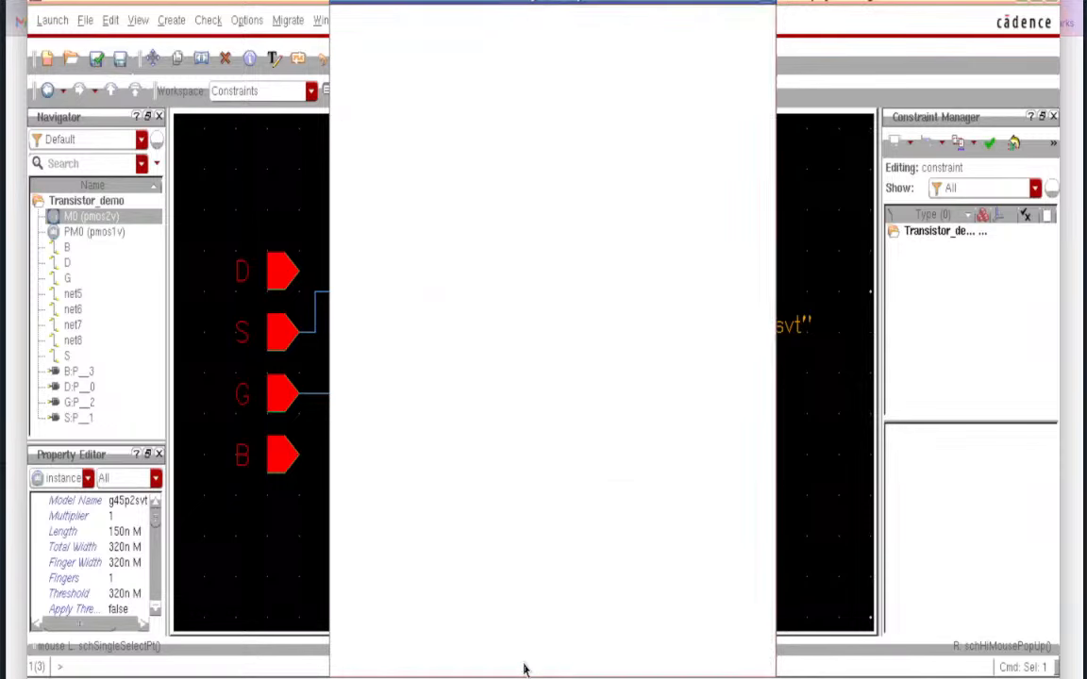
{"action": "left_click", "coordinate": [582, 485]}
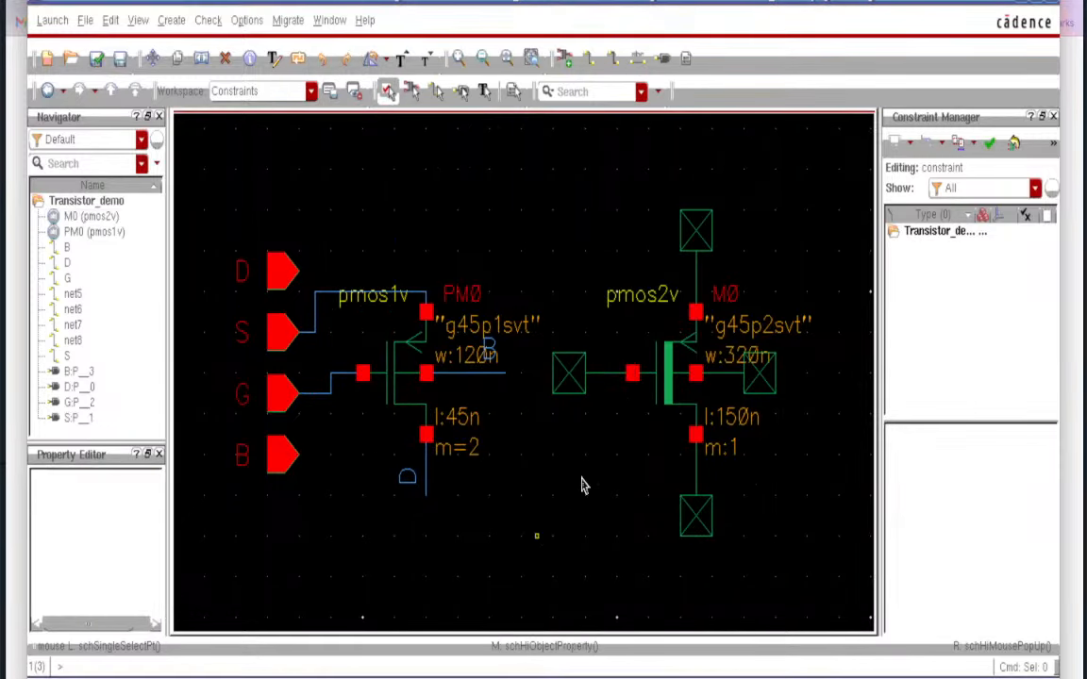